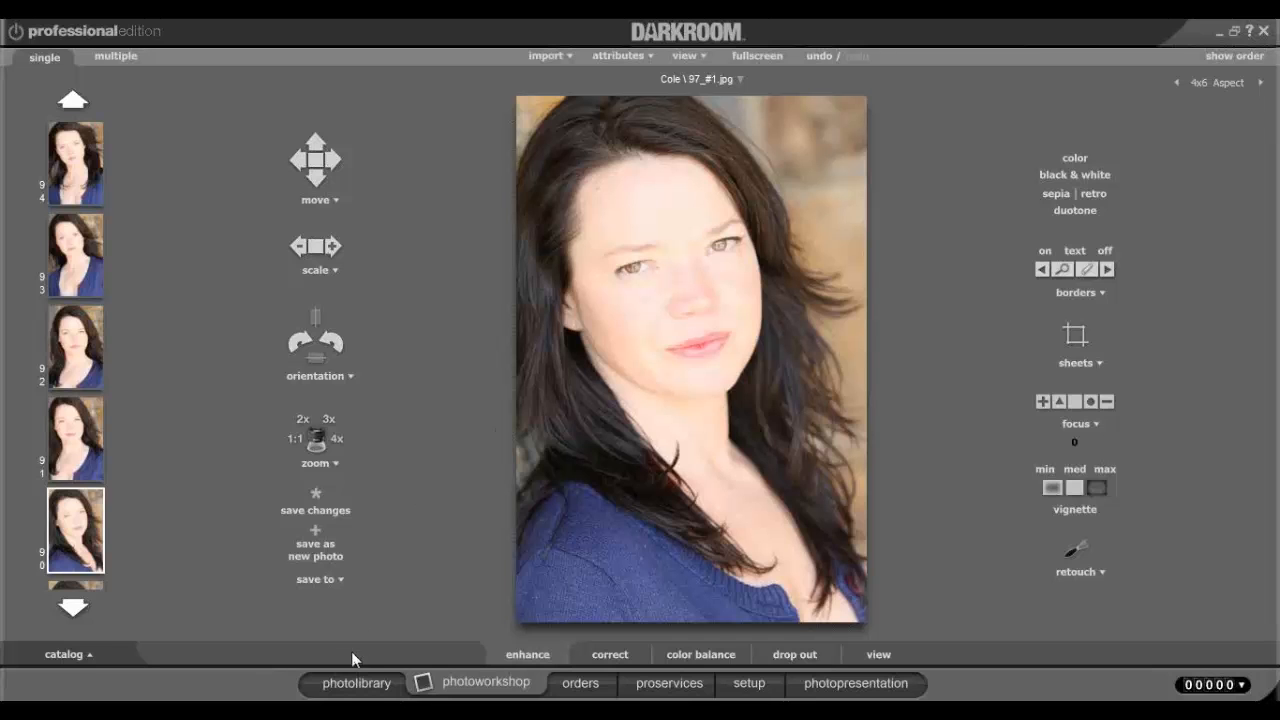
Return to the PhotoLibrary tab and open the New menu.
{"action": "left_click", "coordinate": [350, 684]}
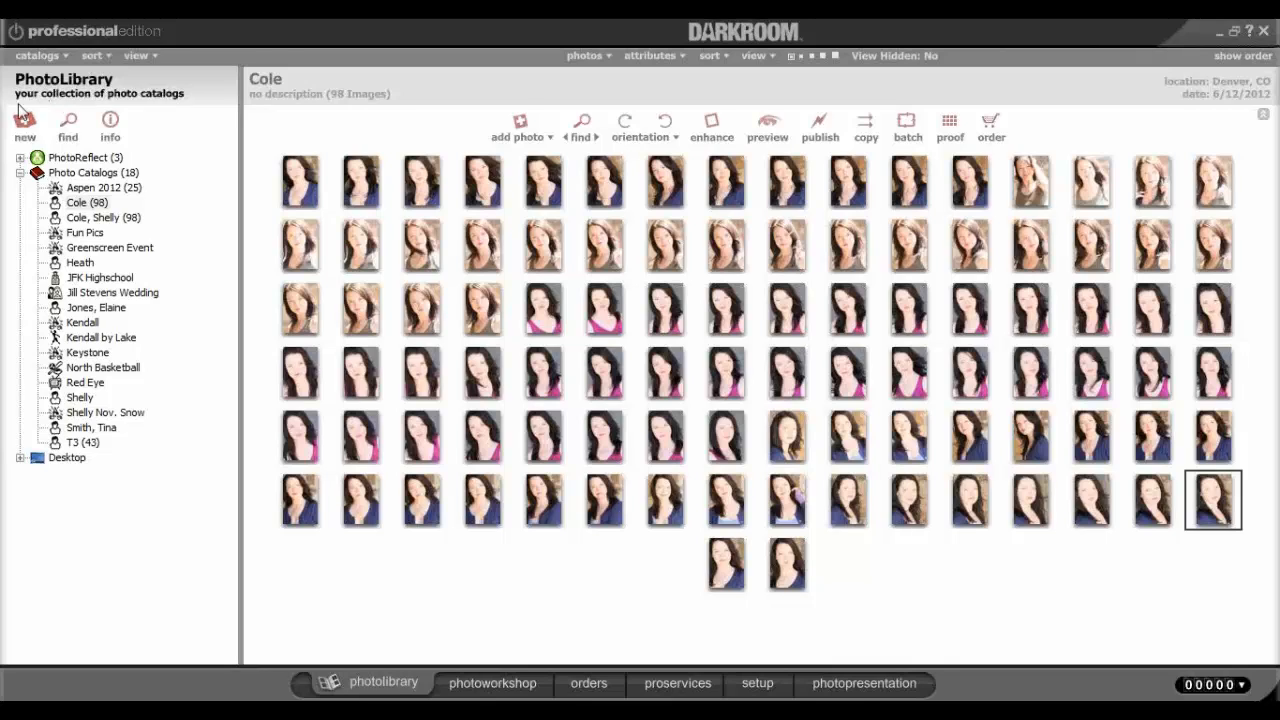
{"action": "left_click", "coordinate": [24, 140]}
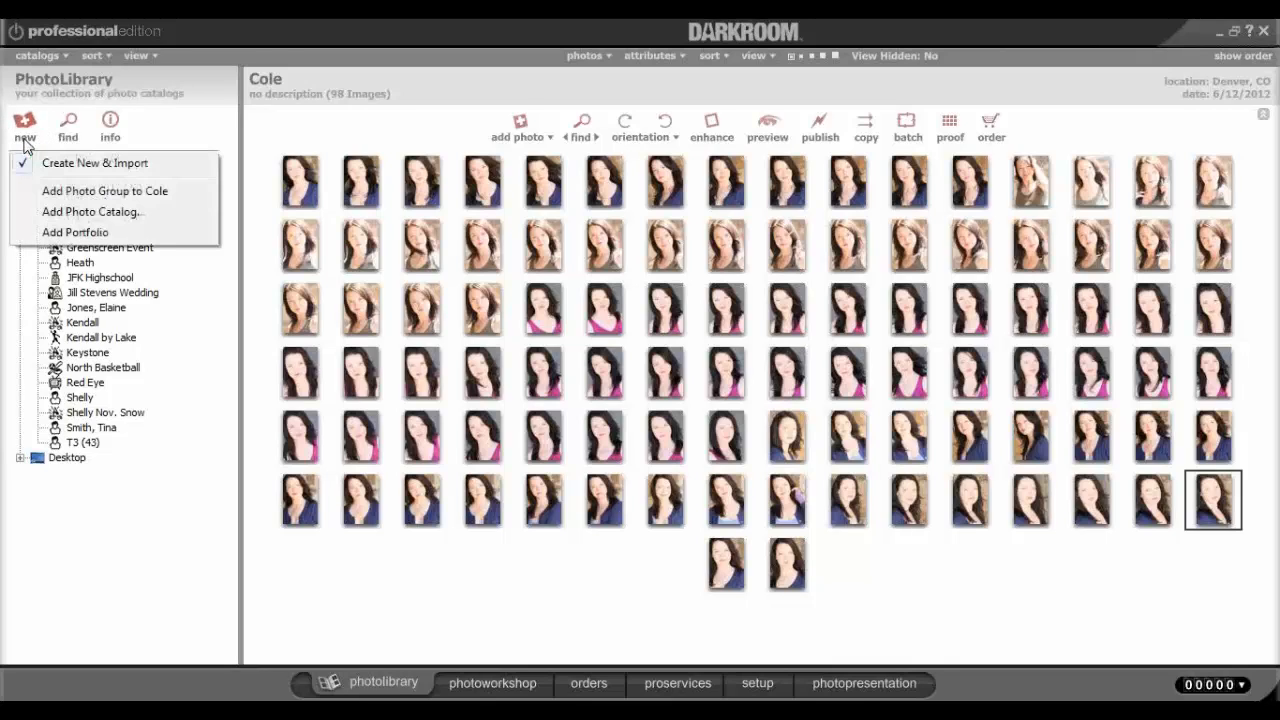
Add a Portrait Sitting photo catalog and enter the customer's last and first name.
{"action": "left_click", "coordinate": [70, 214]}
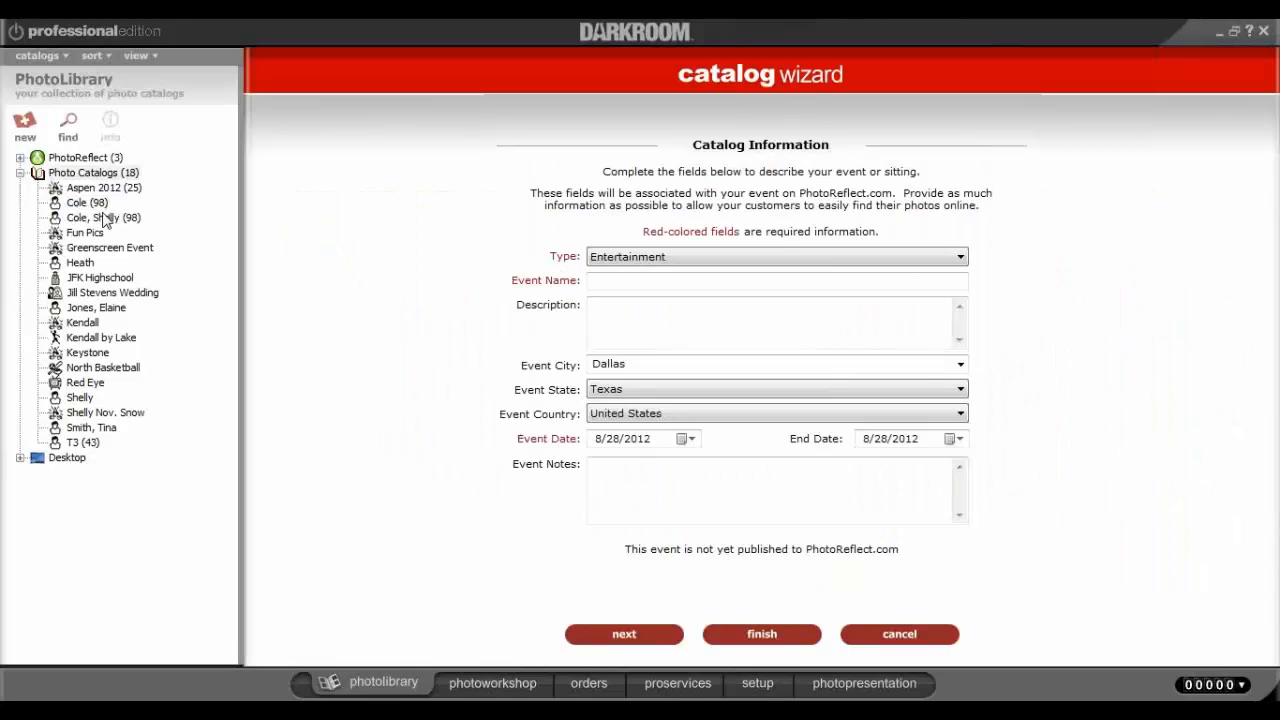
{"action": "left_click", "coordinate": [706, 259]}
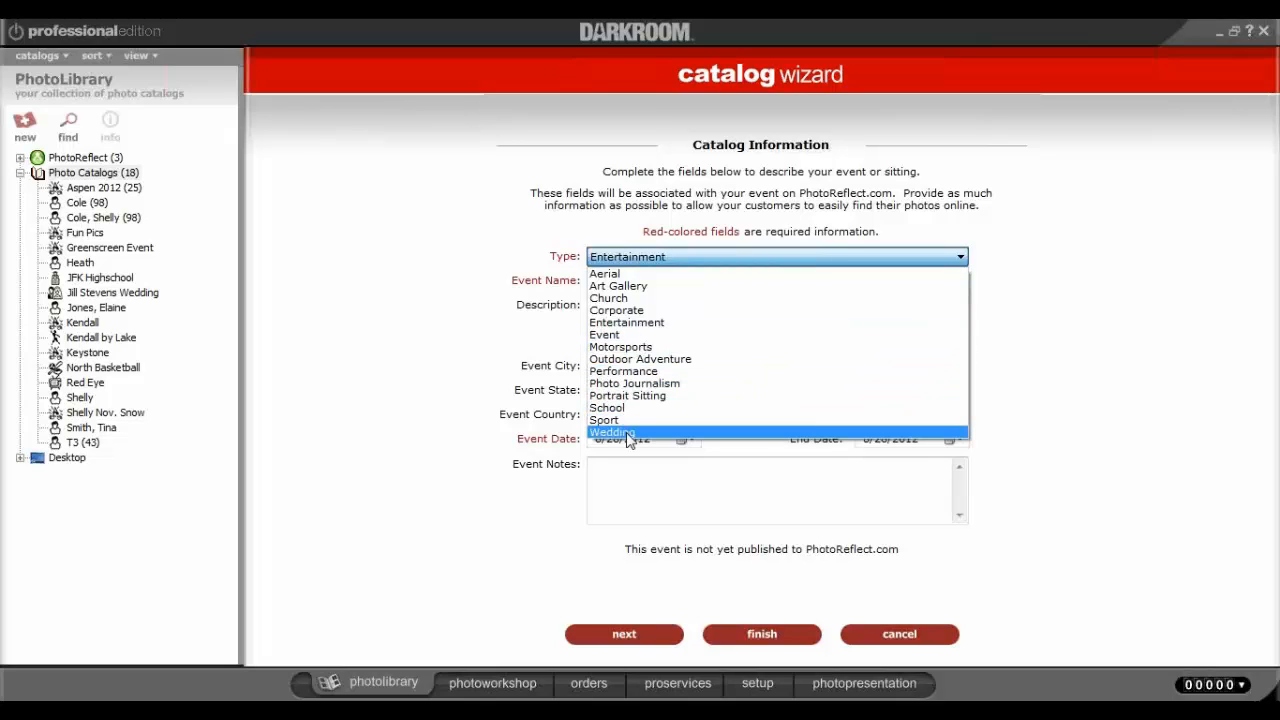
{"action": "left_click", "coordinate": [634, 396]}
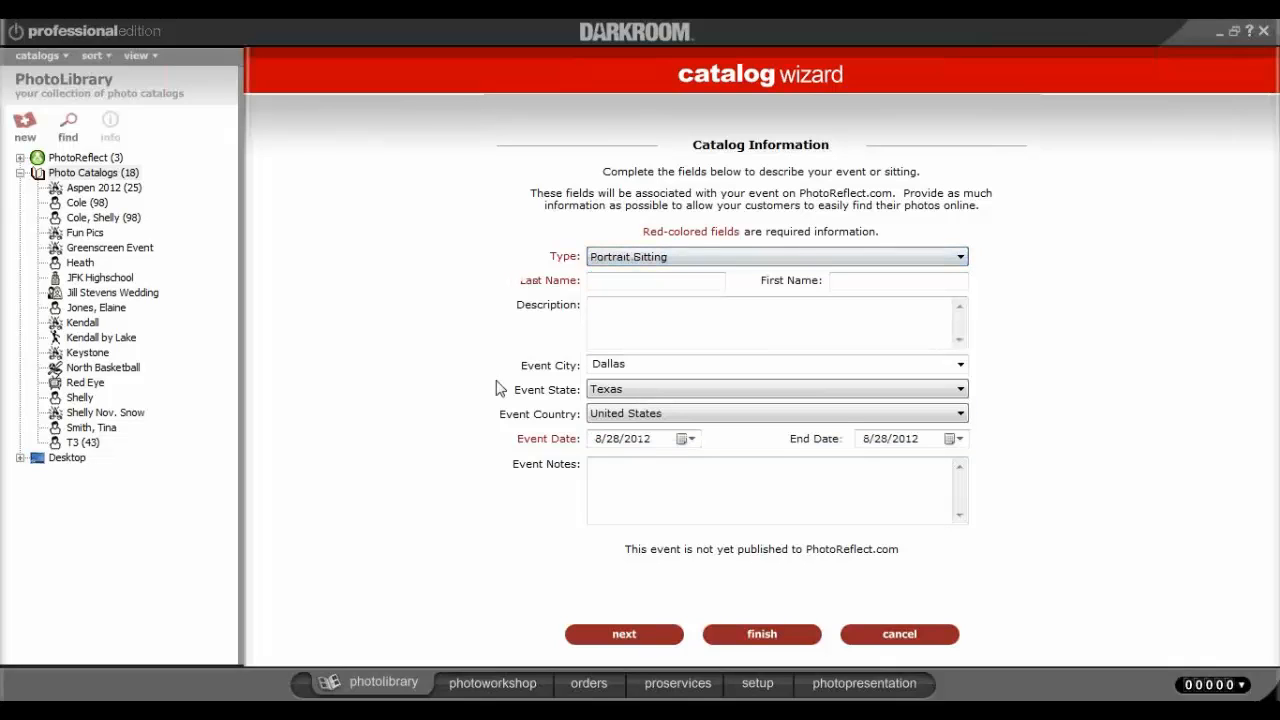
{"action": "left_click", "coordinate": [643, 282]}
{"action": "type", "text": "Am"}
{"action": "key", "text": "BackSpace"}
{"action": "key", "text": "BackSpace"}
{"action": "left_click", "coordinate": [872, 283]}
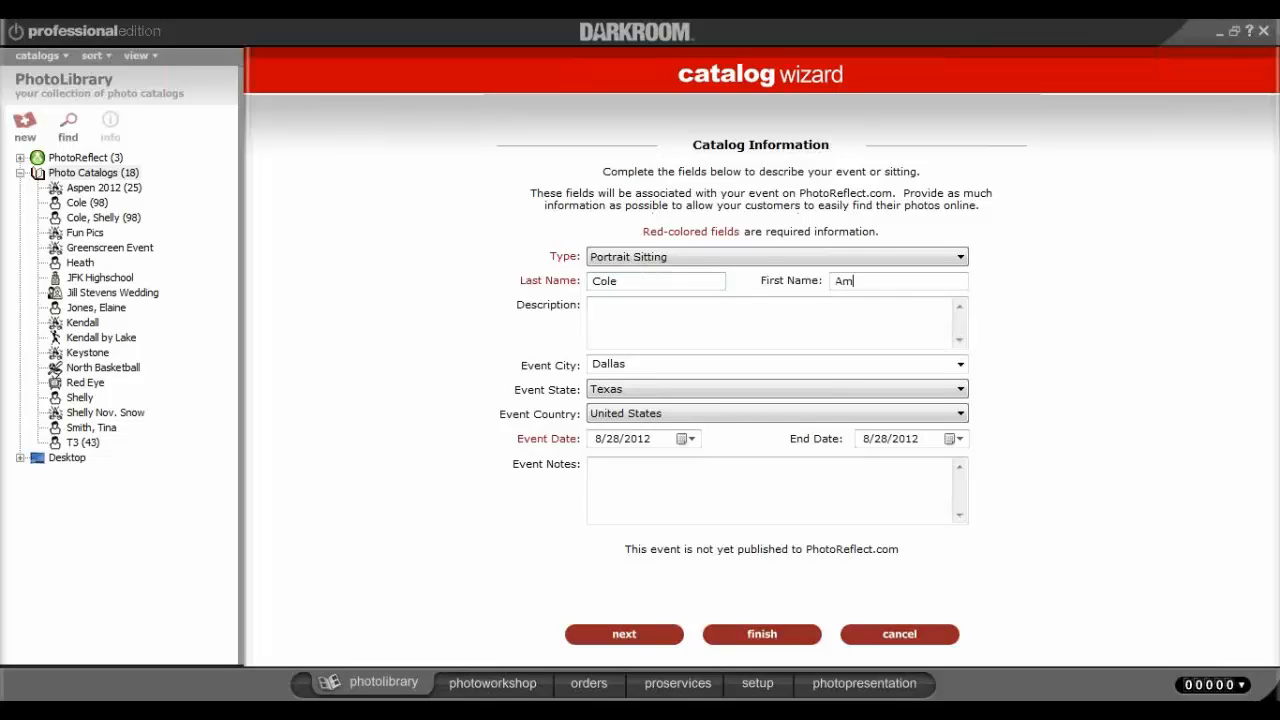
Keep the event location as Dallas, Texas, United States, check the dates, and continue.
{"action": "left_click", "coordinate": [676, 327]}
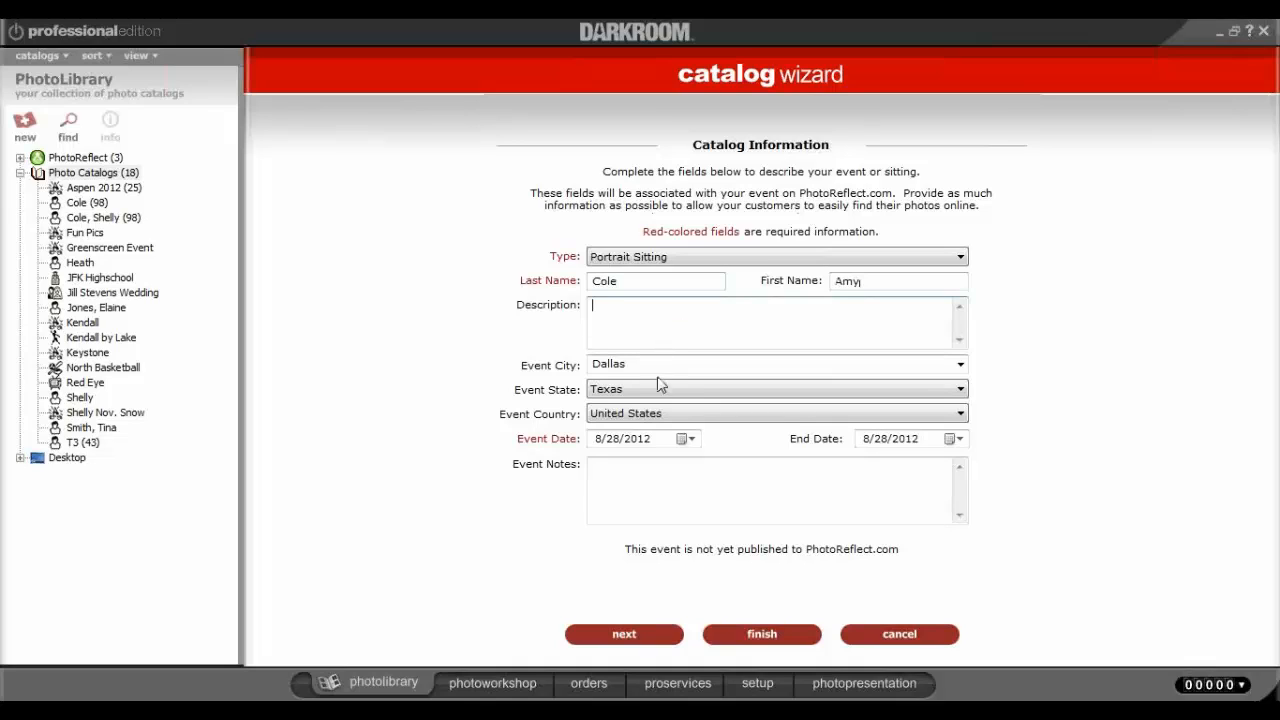
{"action": "left_click", "coordinate": [960, 366]}
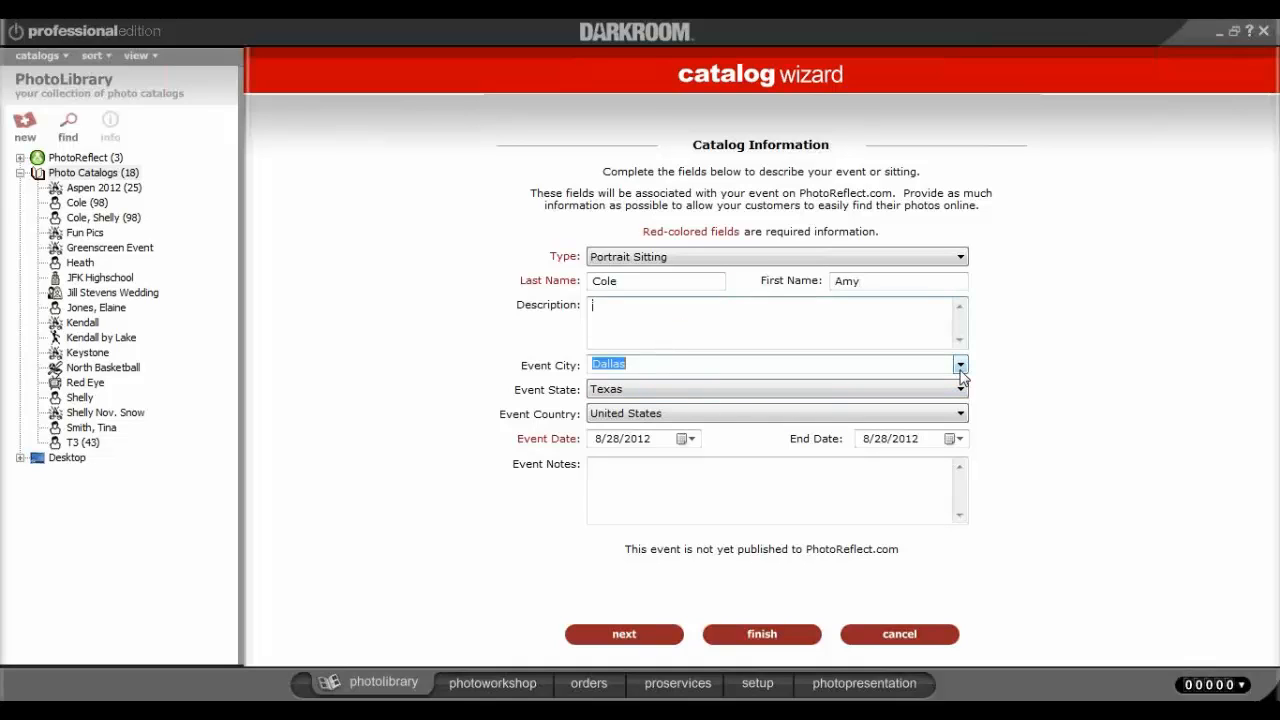
{"action": "left_click", "coordinate": [1018, 366]}
{"action": "left_click", "coordinate": [828, 400]}
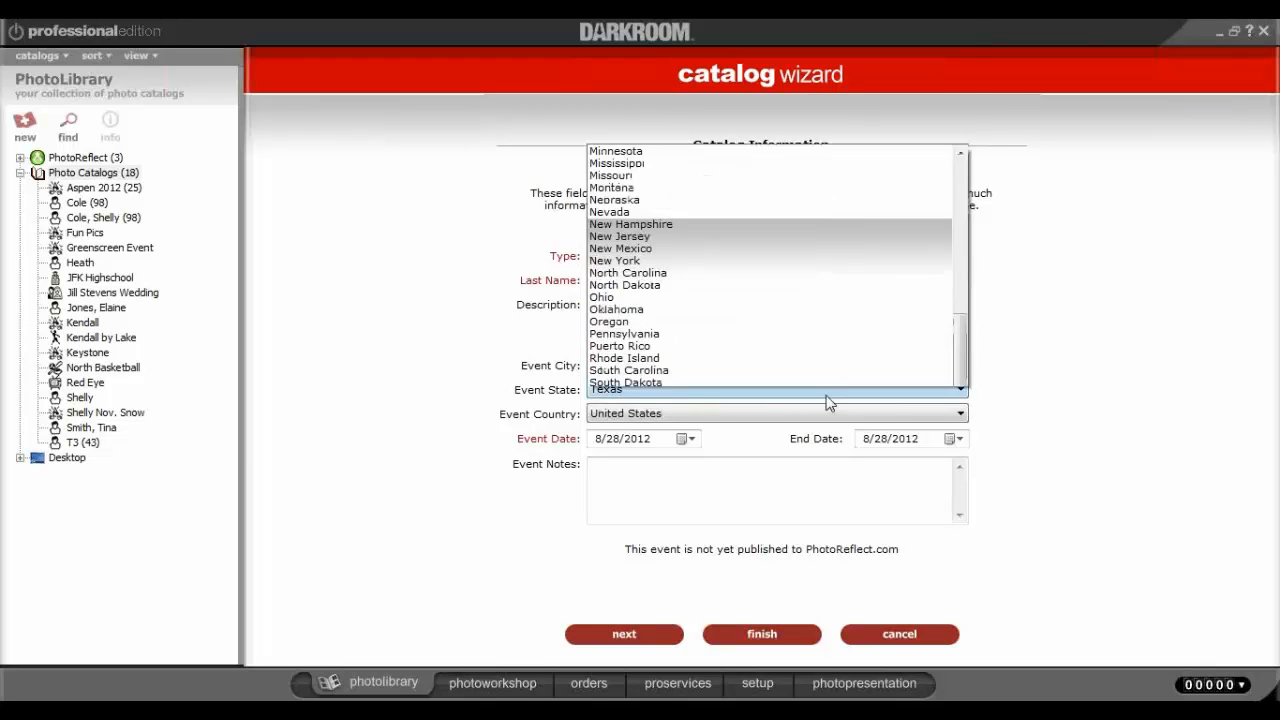
{"action": "left_click", "coordinate": [777, 283]}
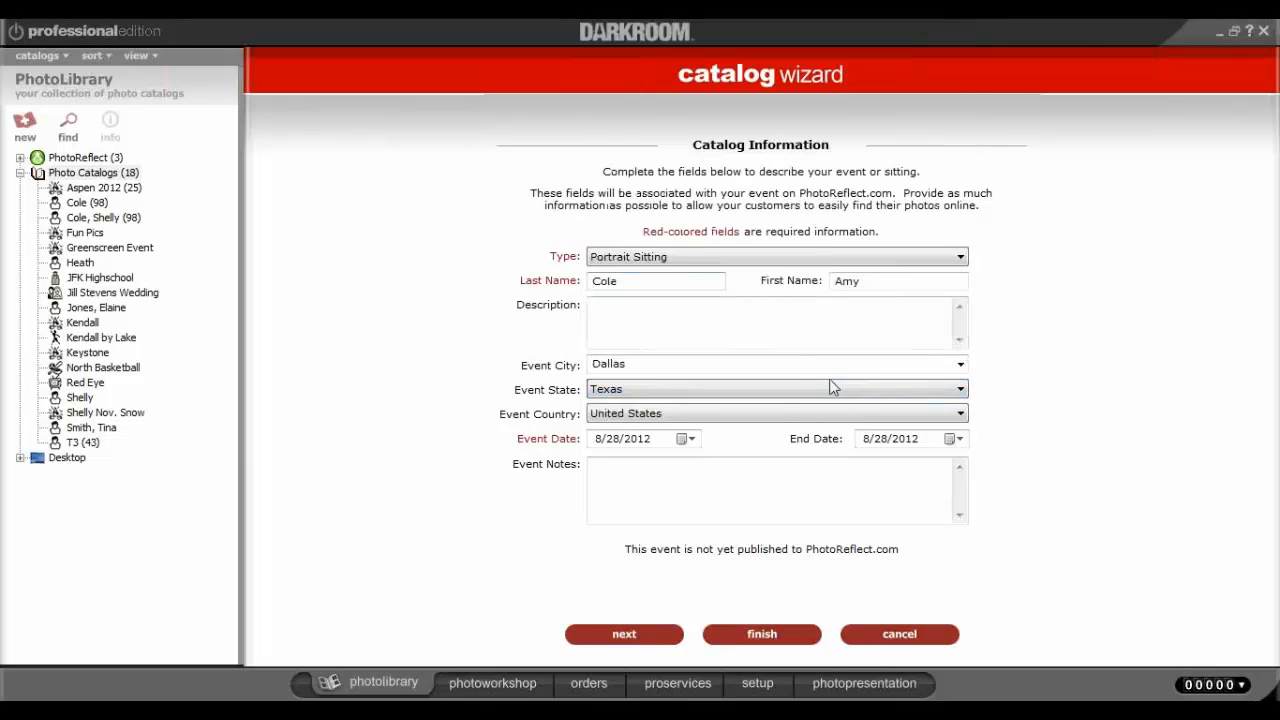
{"action": "left_click", "coordinate": [772, 425]}
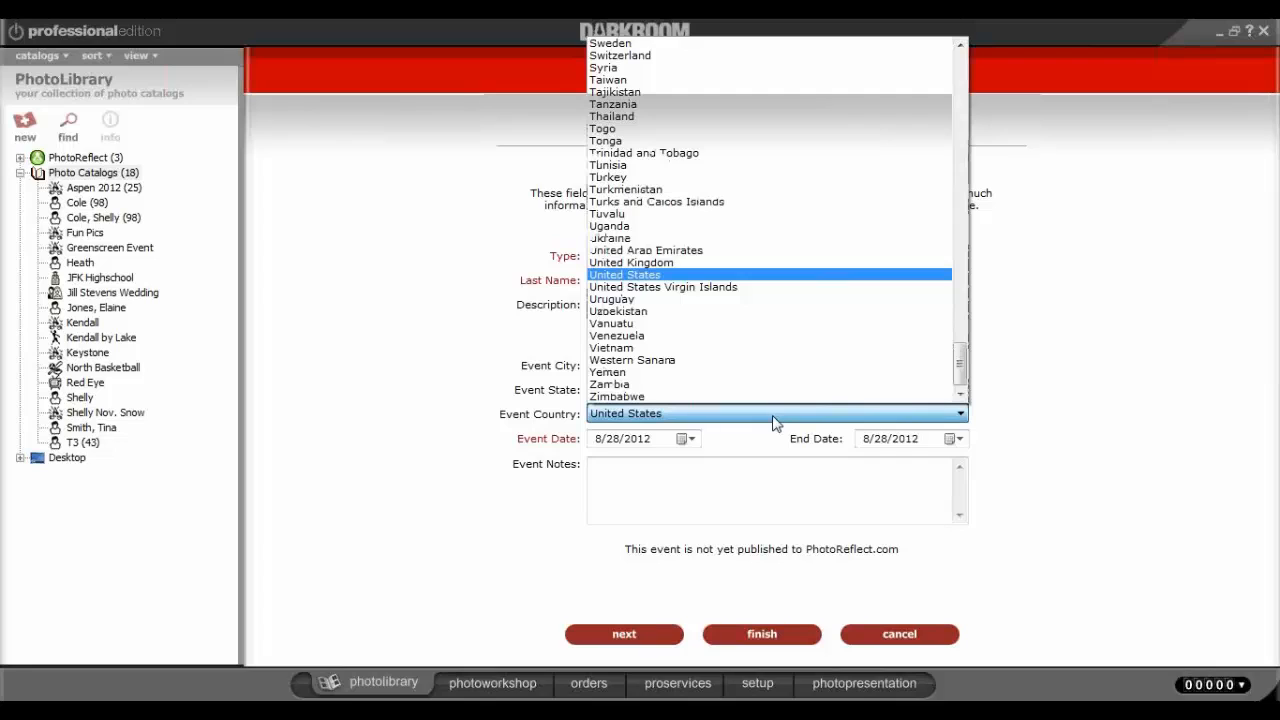
{"action": "left_click", "coordinate": [1016, 412]}
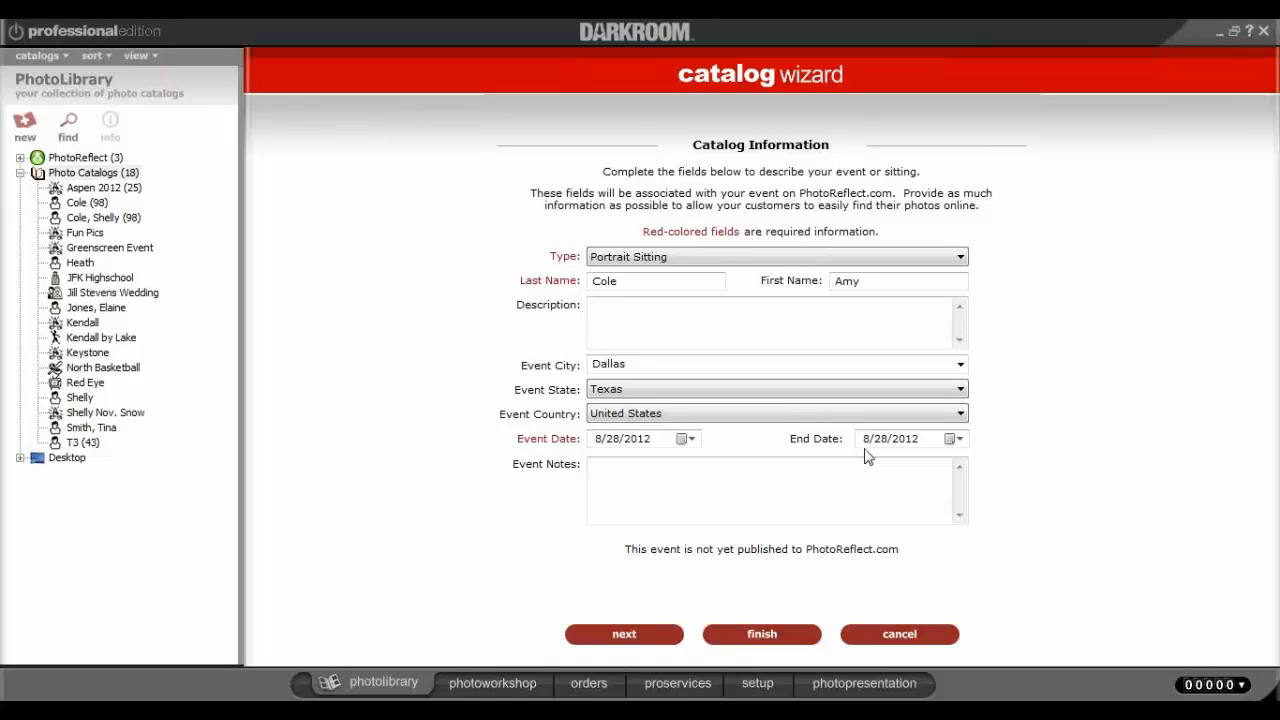
{"action": "left_click", "coordinate": [953, 439]}
{"action": "left_click", "coordinate": [1008, 450]}
{"action": "left_click", "coordinate": [721, 493]}
{"action": "left_click", "coordinate": [618, 634]}
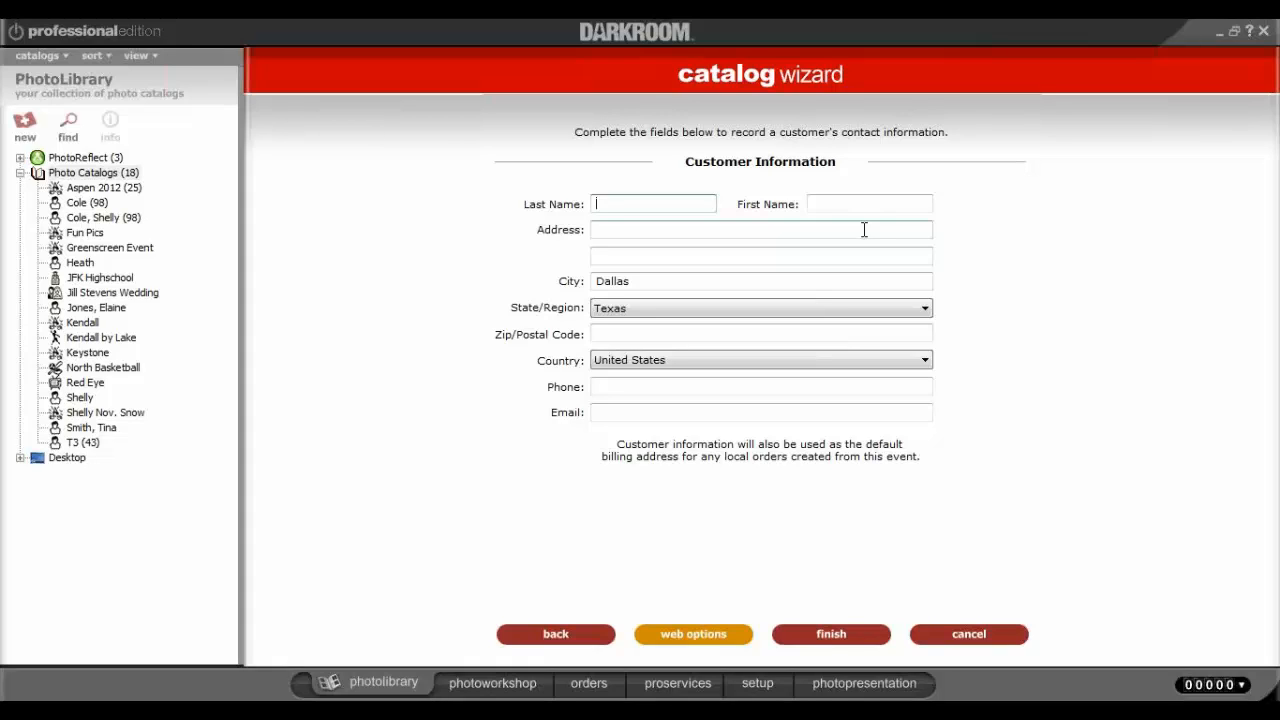
Finish the wizard with Customer Information blank, decline Quick Import, and open the empty catalog.
{"action": "left_click", "coordinate": [613, 388]}
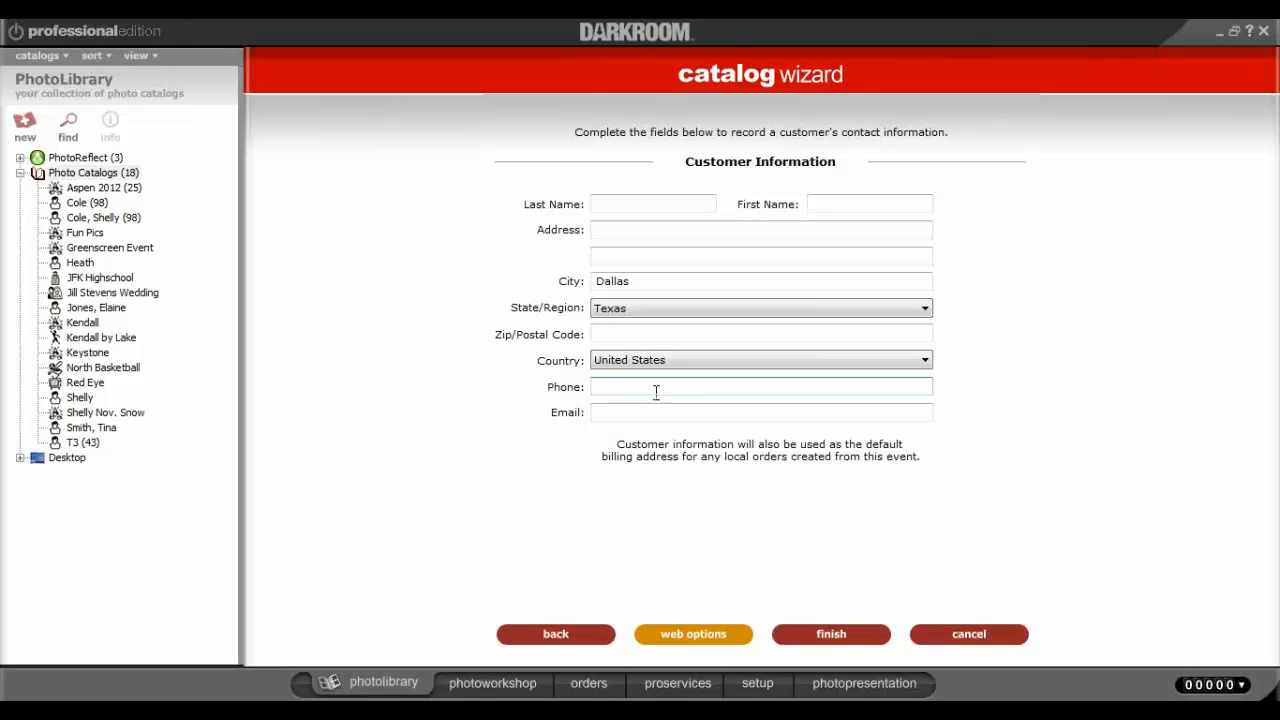
{"action": "left_click", "coordinate": [840, 636]}
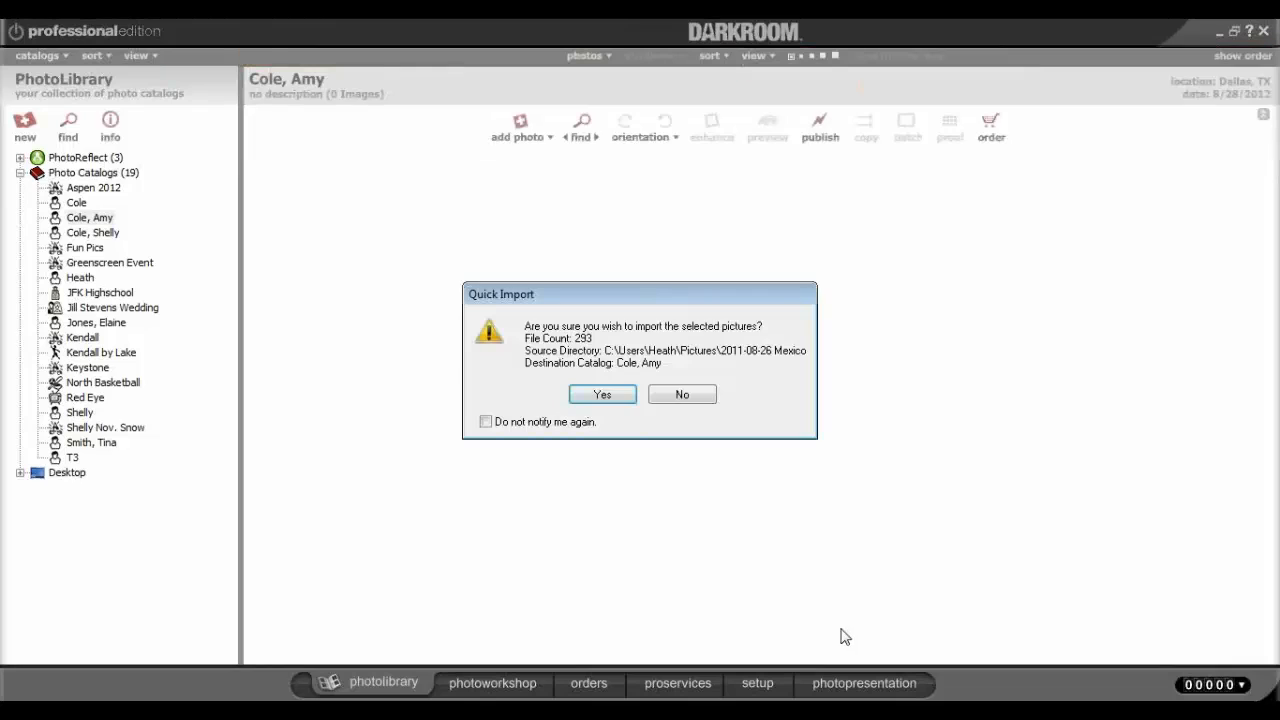
{"action": "left_click", "coordinate": [679, 400]}
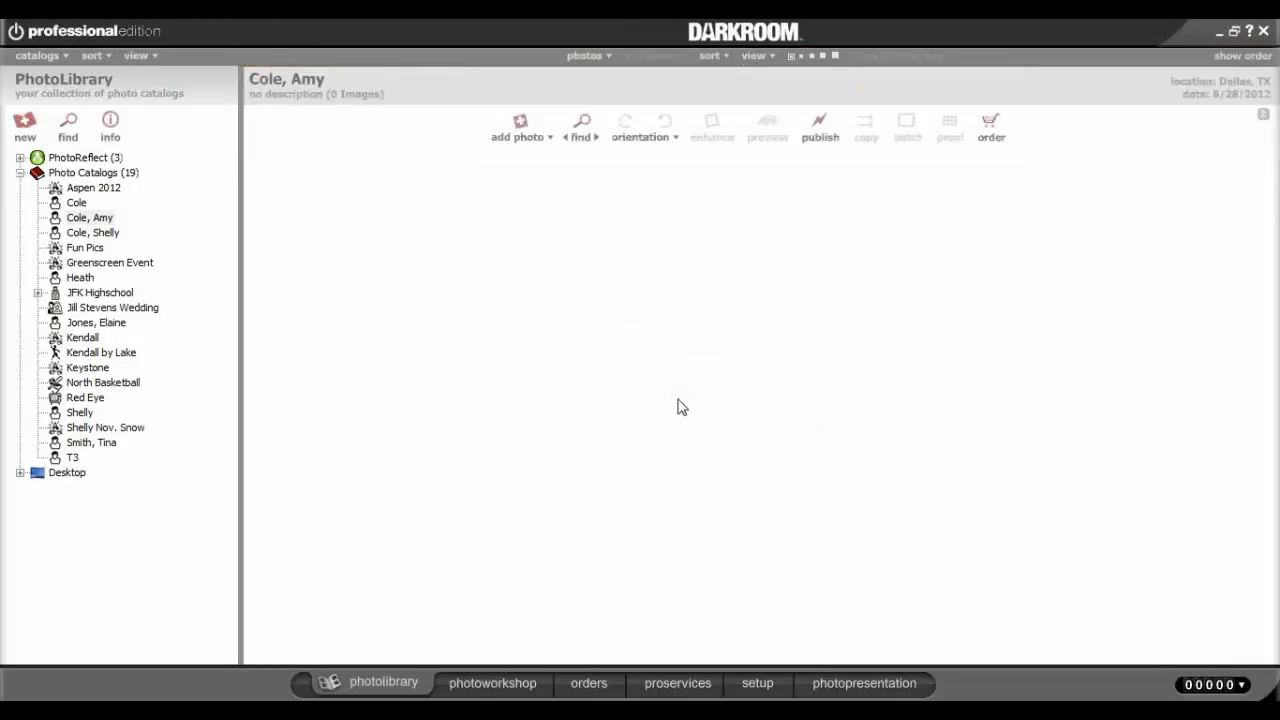
{"action": "left_click", "coordinate": [86, 218]}
In the picture import window, choose to convert the files to JPEG Compressed.
{"action": "left_click", "coordinate": [521, 140]}
{"action": "left_click", "coordinate": [536, 164]}
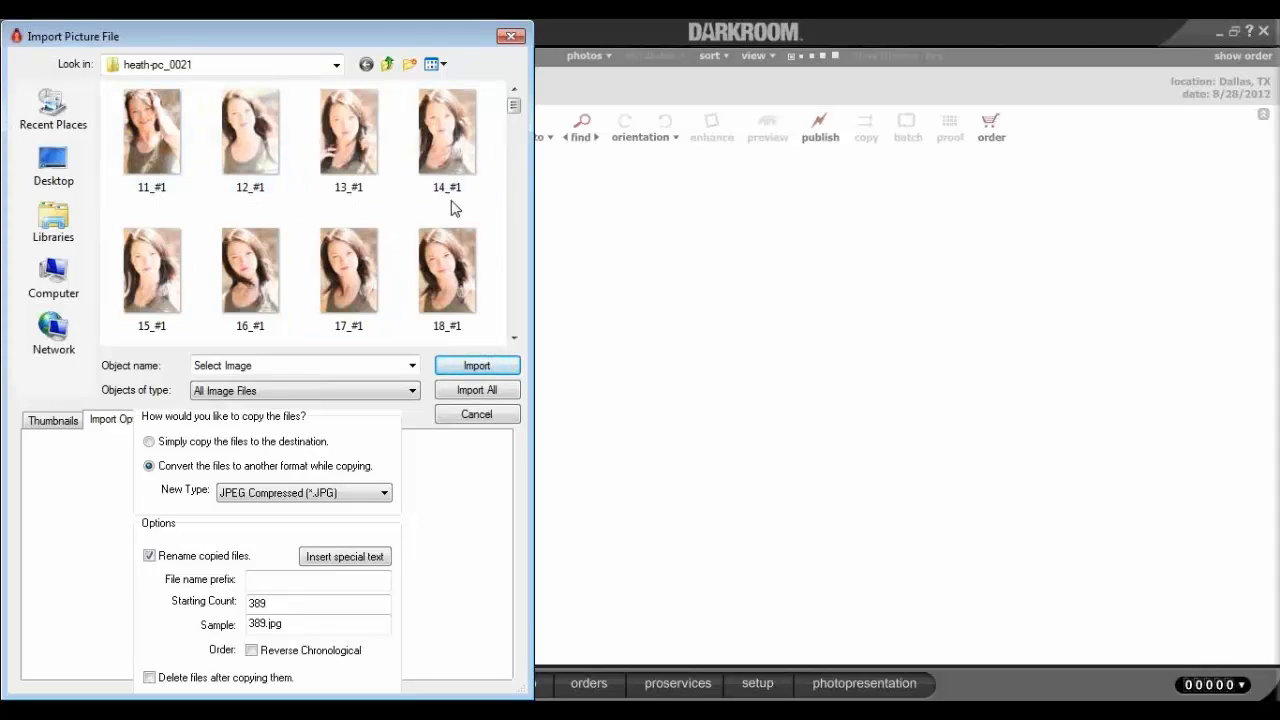
{"action": "left_click", "coordinate": [150, 442]}
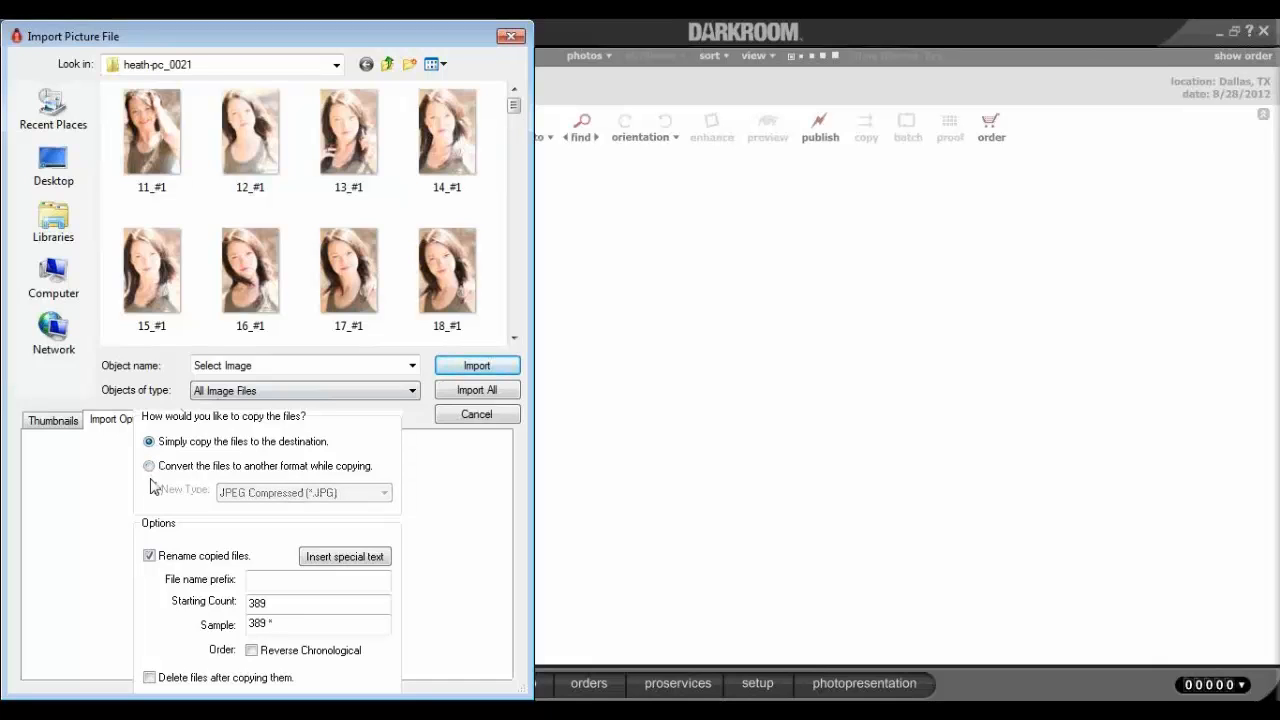
{"action": "left_click", "coordinate": [150, 467]}
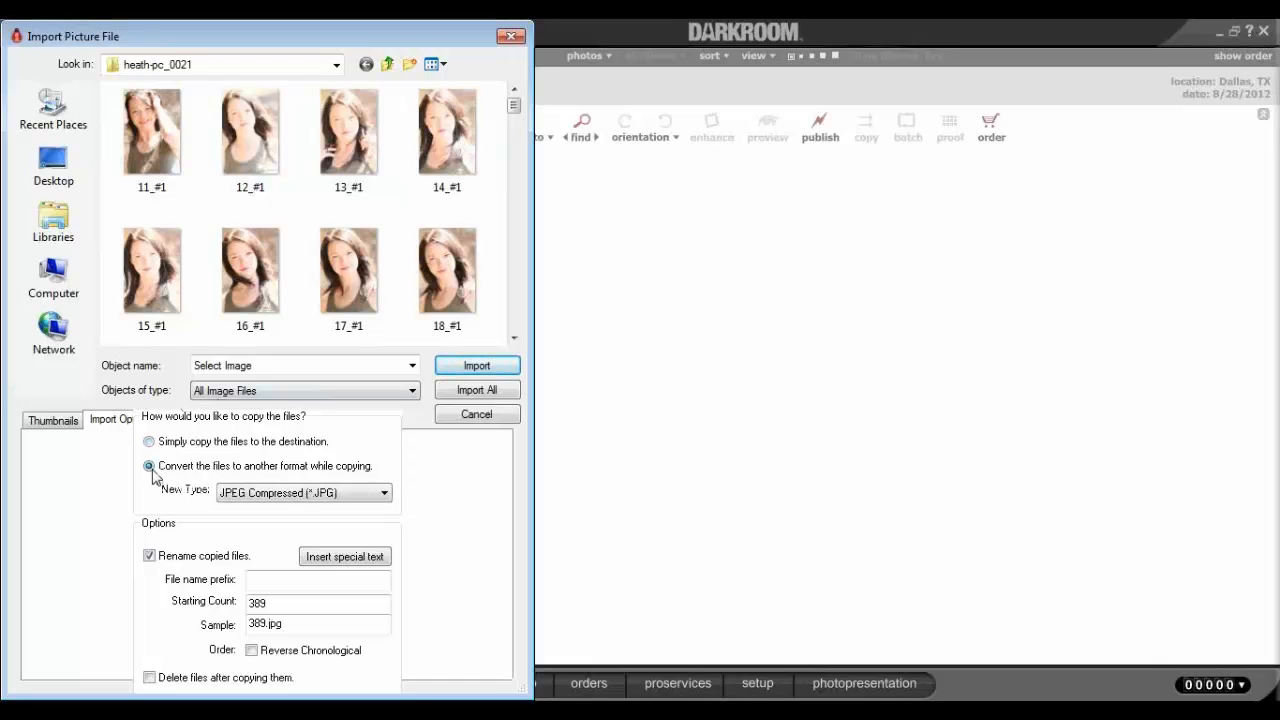
{"action": "left_click", "coordinate": [293, 496]}
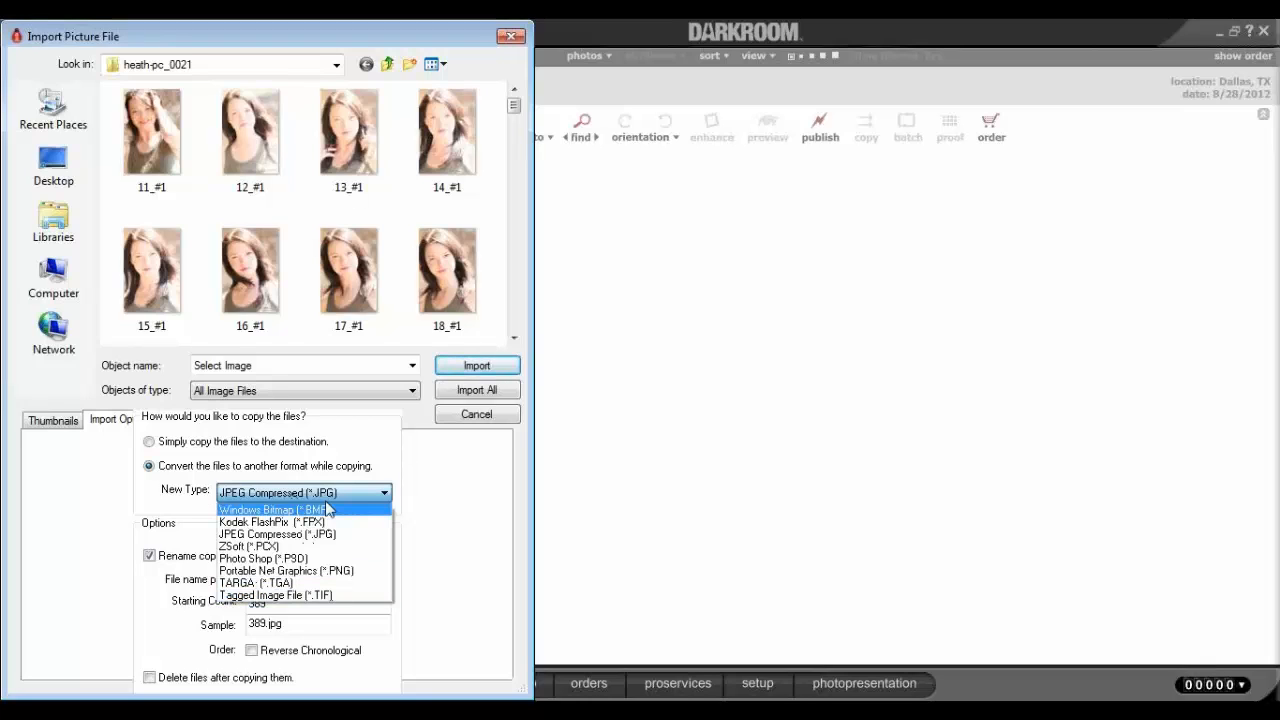
{"action": "left_click", "coordinate": [330, 536]}
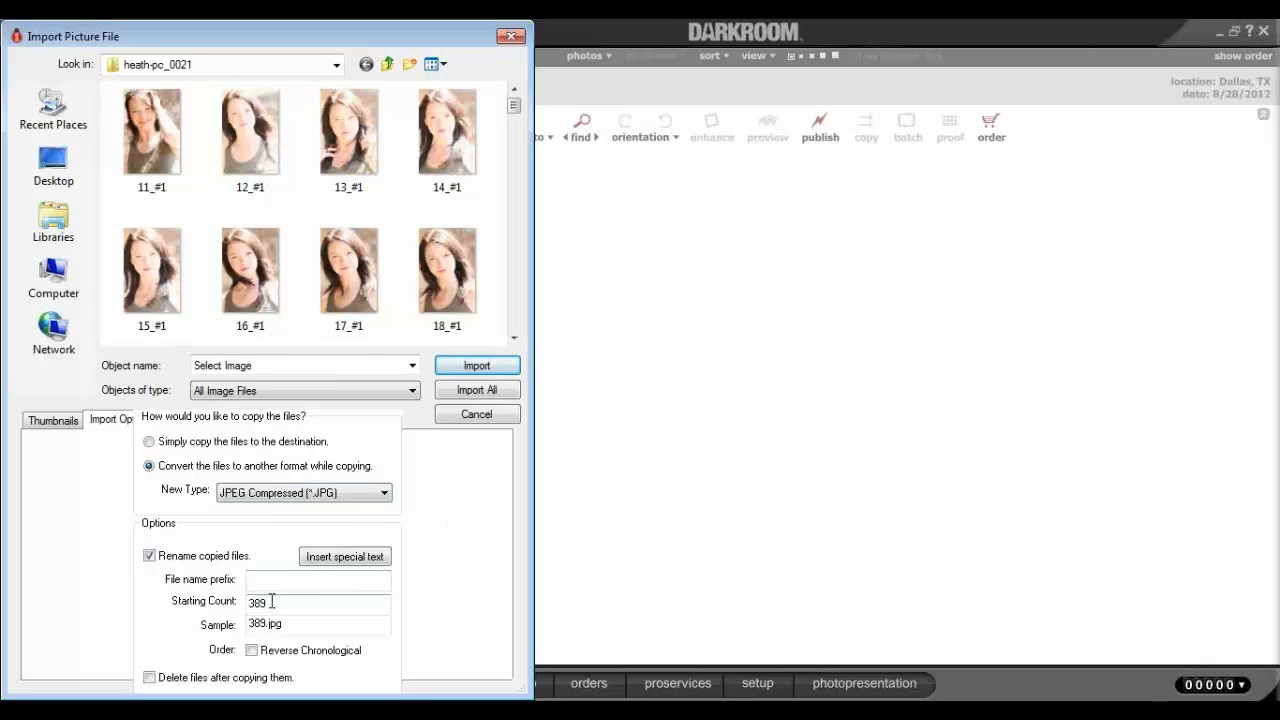
Change the starting count from 389 to 1, select every photo, and import them.
{"action": "left_click", "coordinate": [370, 560]}
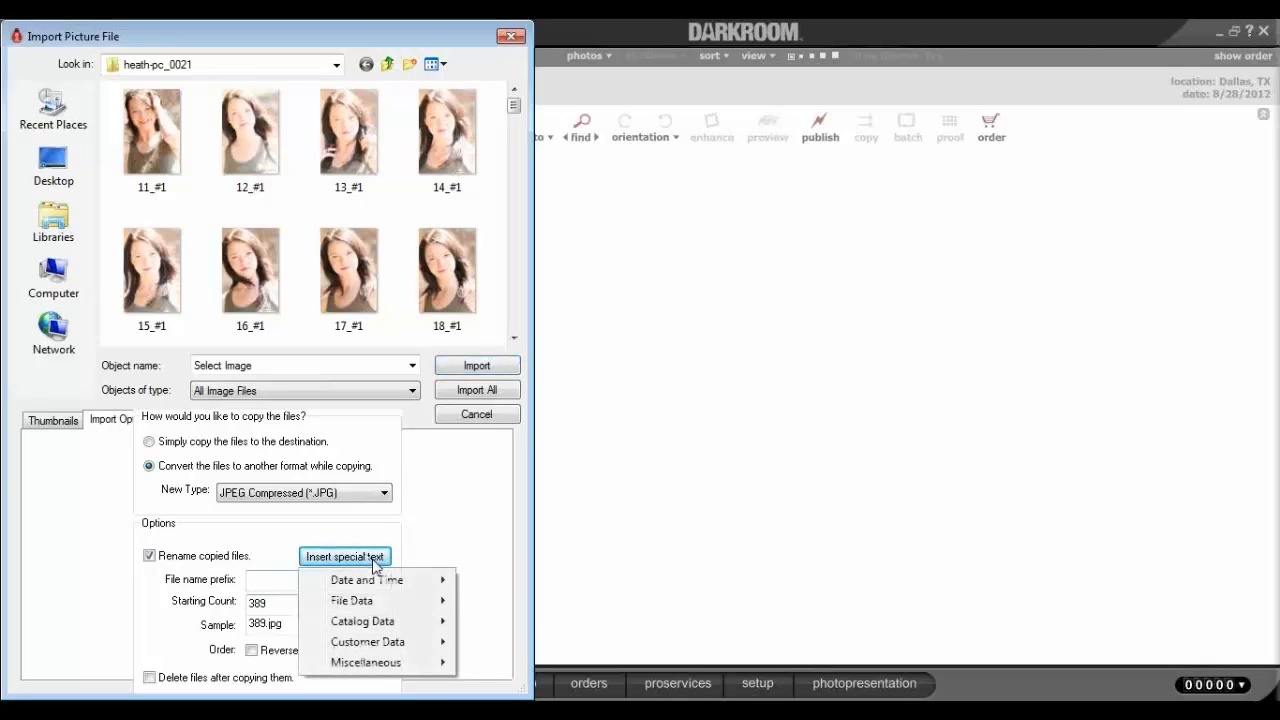
{"action": "mouse_move", "coordinate": [382, 586]}
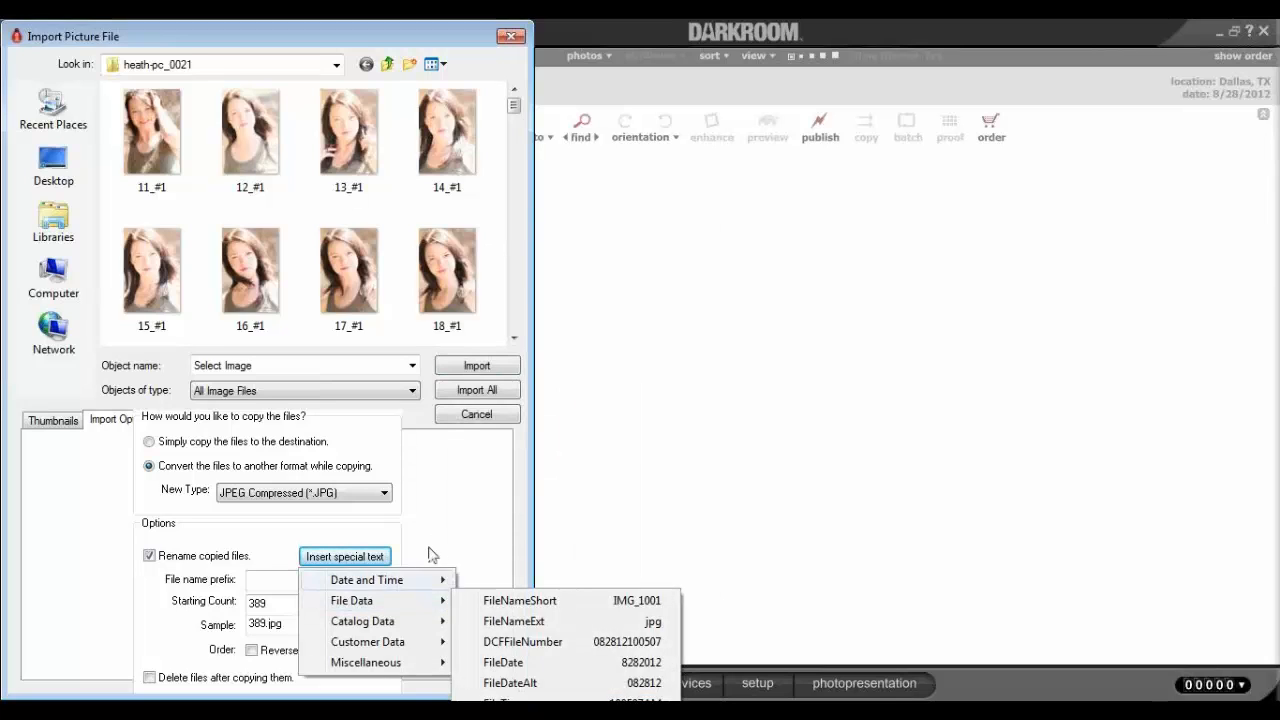
{"action": "left_click", "coordinate": [432, 555]}
{"action": "double_click", "coordinate": [281, 603]}
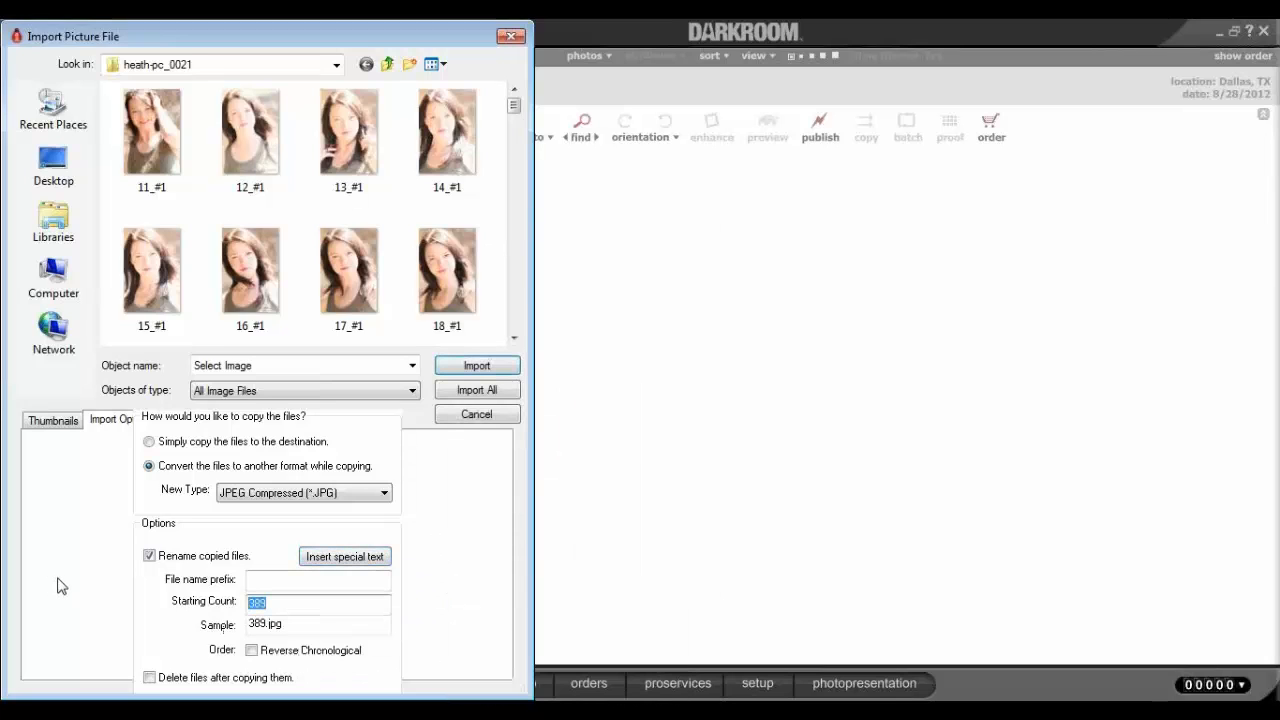
{"action": "type", "text": "1"}
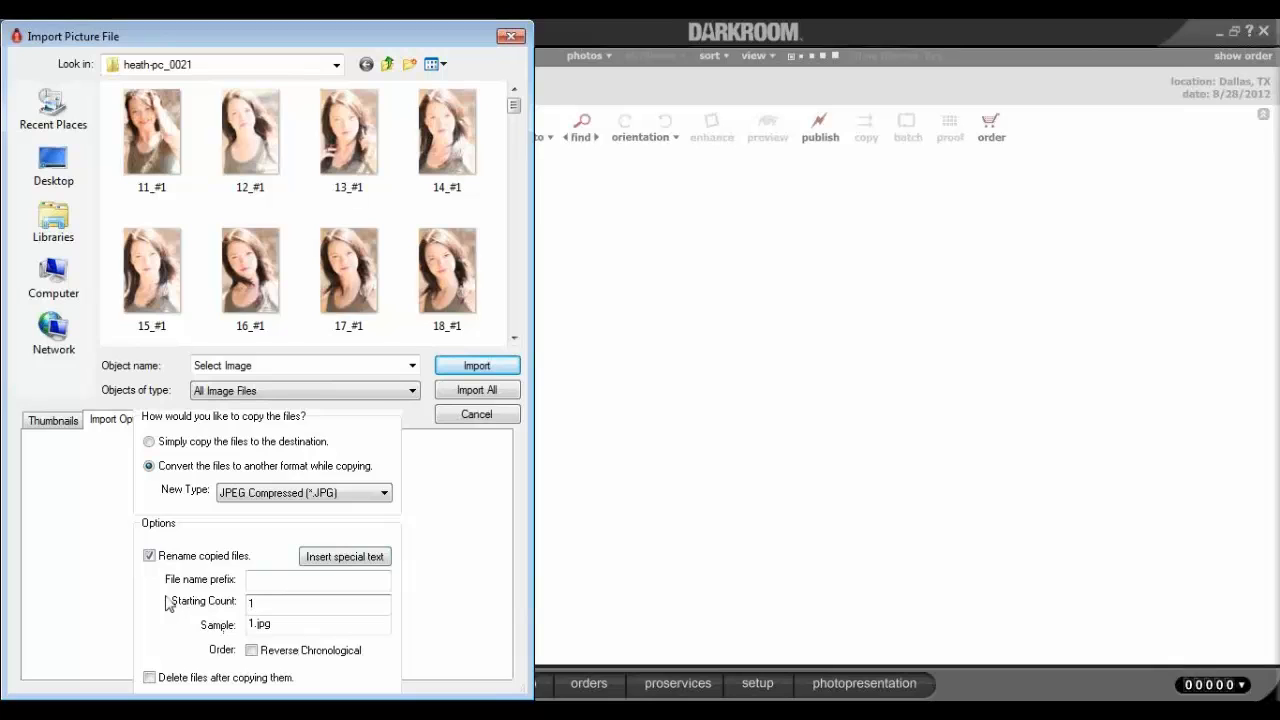
{"action": "left_click", "coordinate": [263, 265]}
{"action": "key", "text": "ctrl+a"}
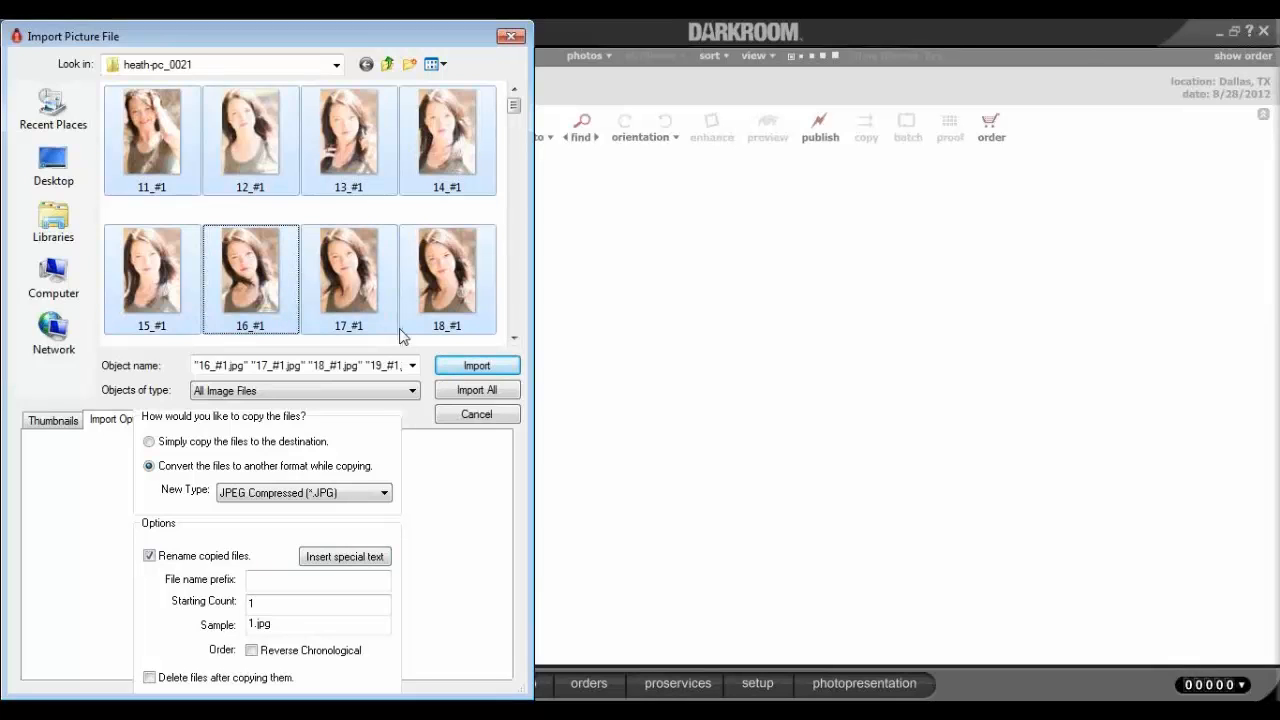
{"action": "left_click", "coordinate": [476, 366]}
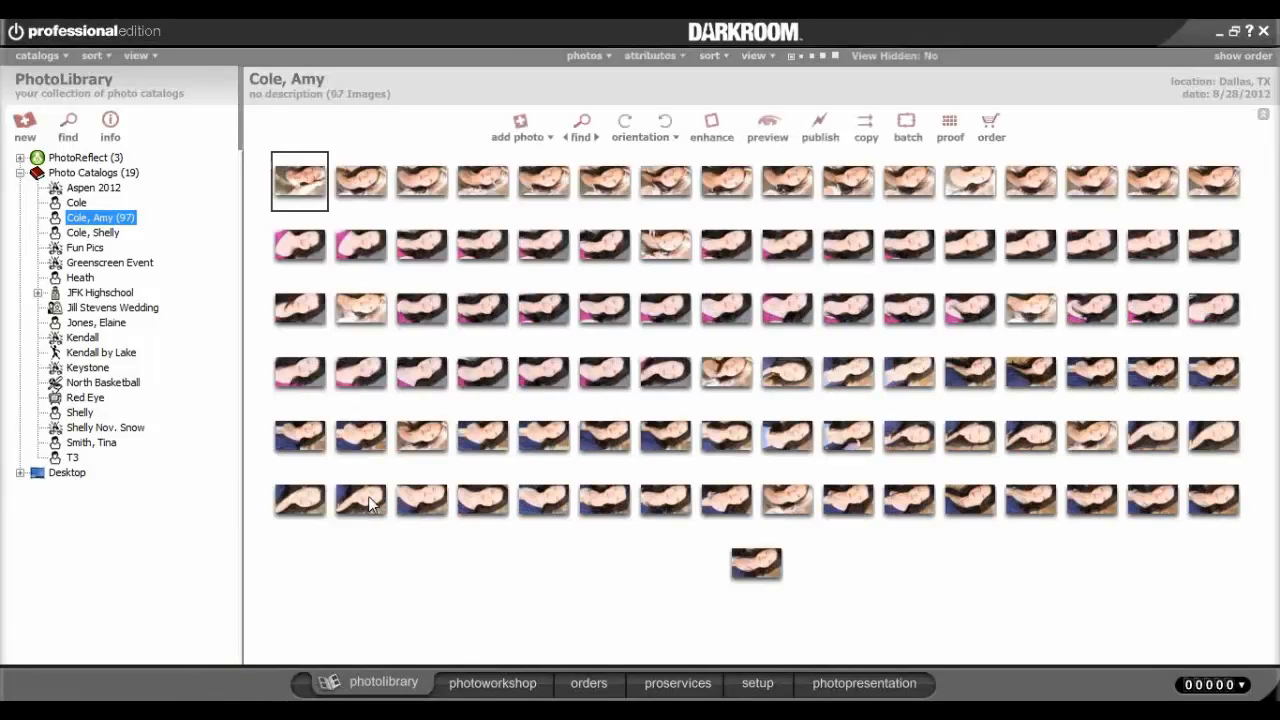
Select all imported photos and rotate them to portrait orientation.
{"action": "left_click", "coordinate": [368, 503]}
{"action": "key", "text": "ctrl+a"}
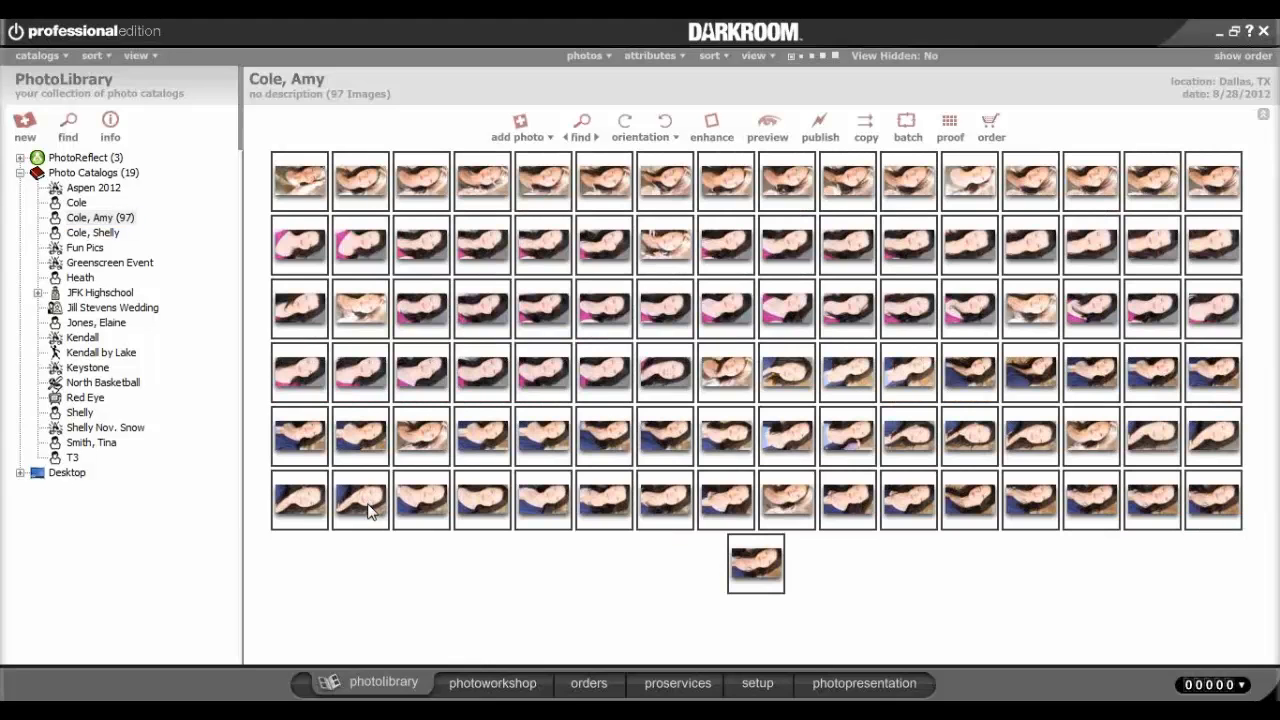
{"action": "left_click", "coordinate": [665, 121]}
{"action": "left_click", "coordinate": [445, 327]}
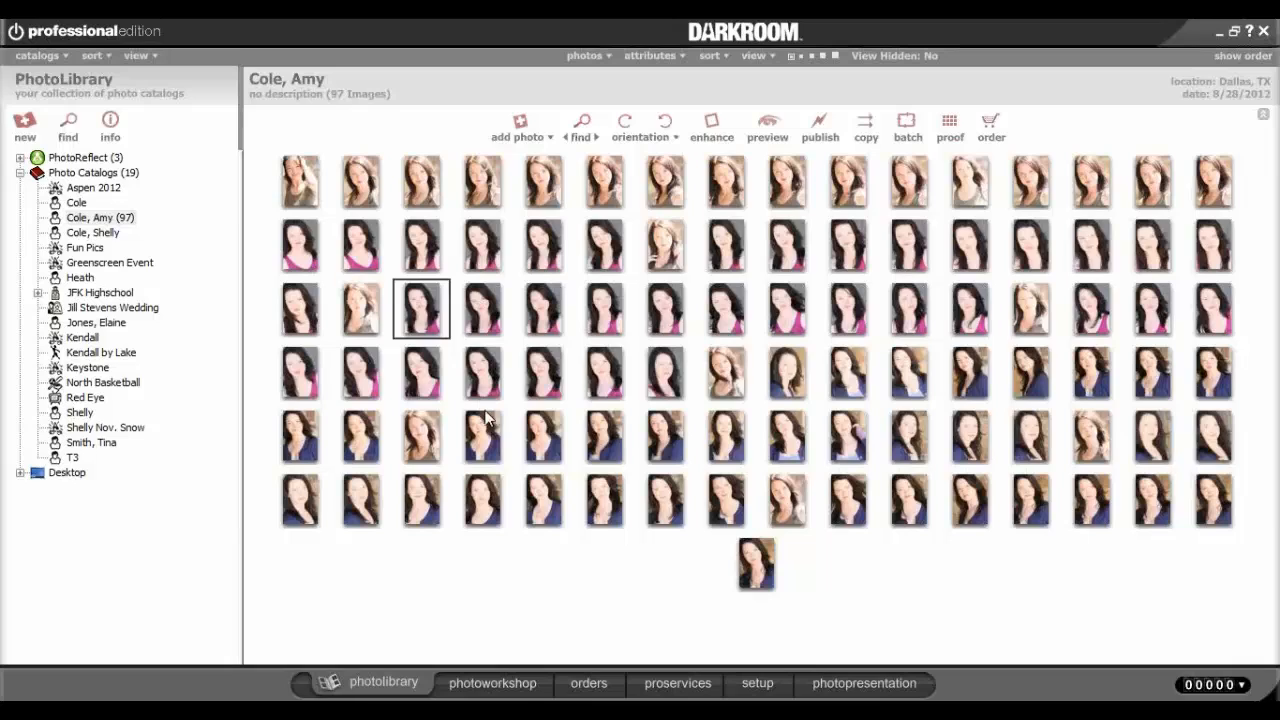
Open the client's catalog at medium thumbnail size and switch to the photoworkshop.
{"action": "left_click", "coordinate": [112, 218]}
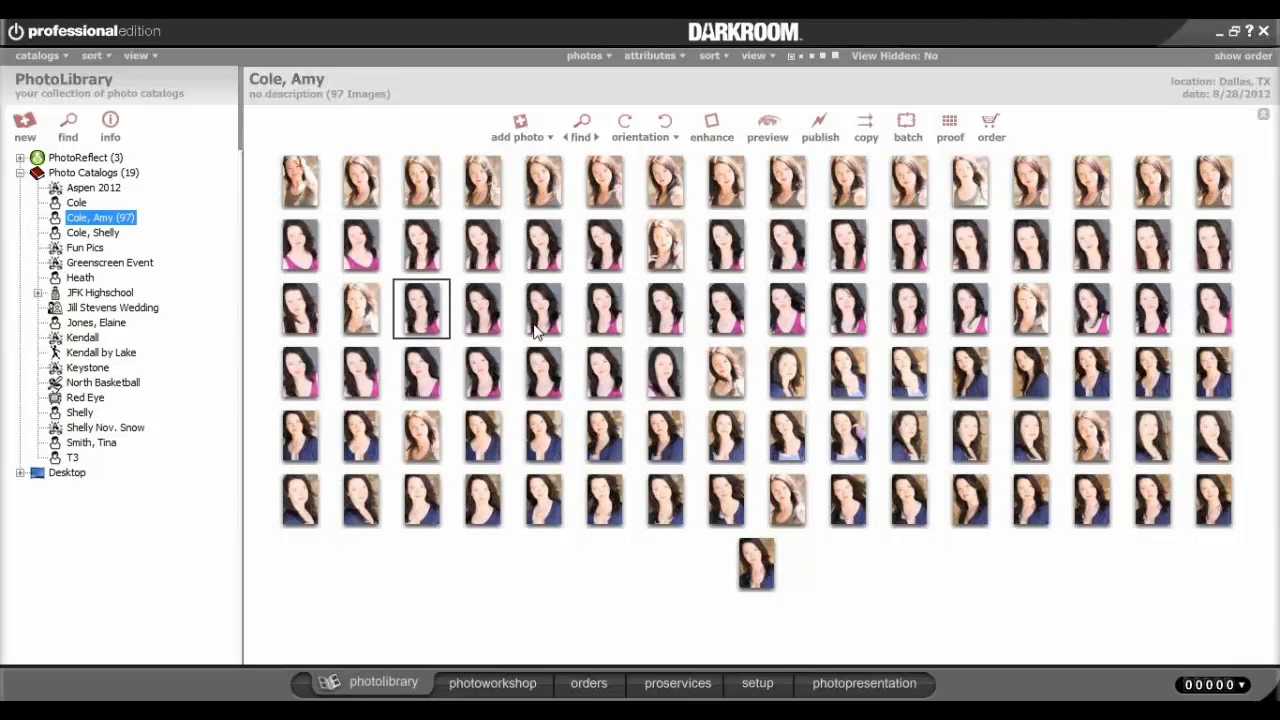
{"action": "left_click", "coordinate": [803, 55]}
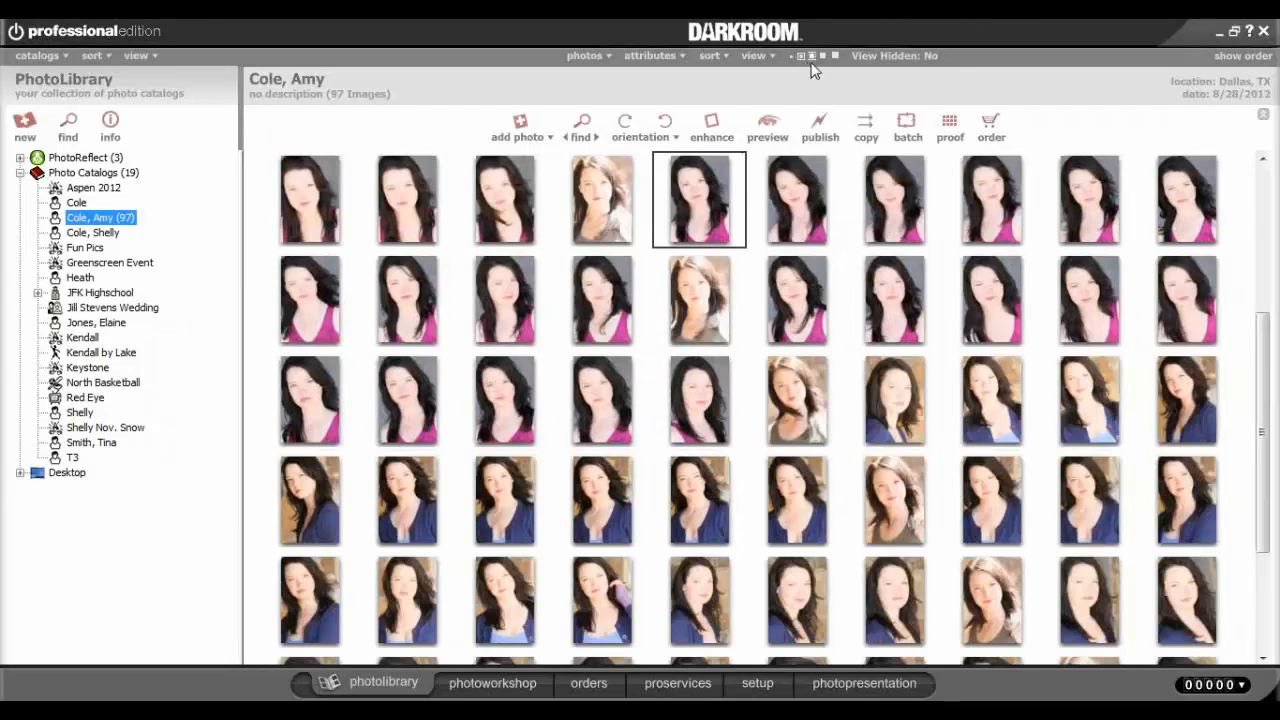
{"action": "left_click", "coordinate": [812, 56]}
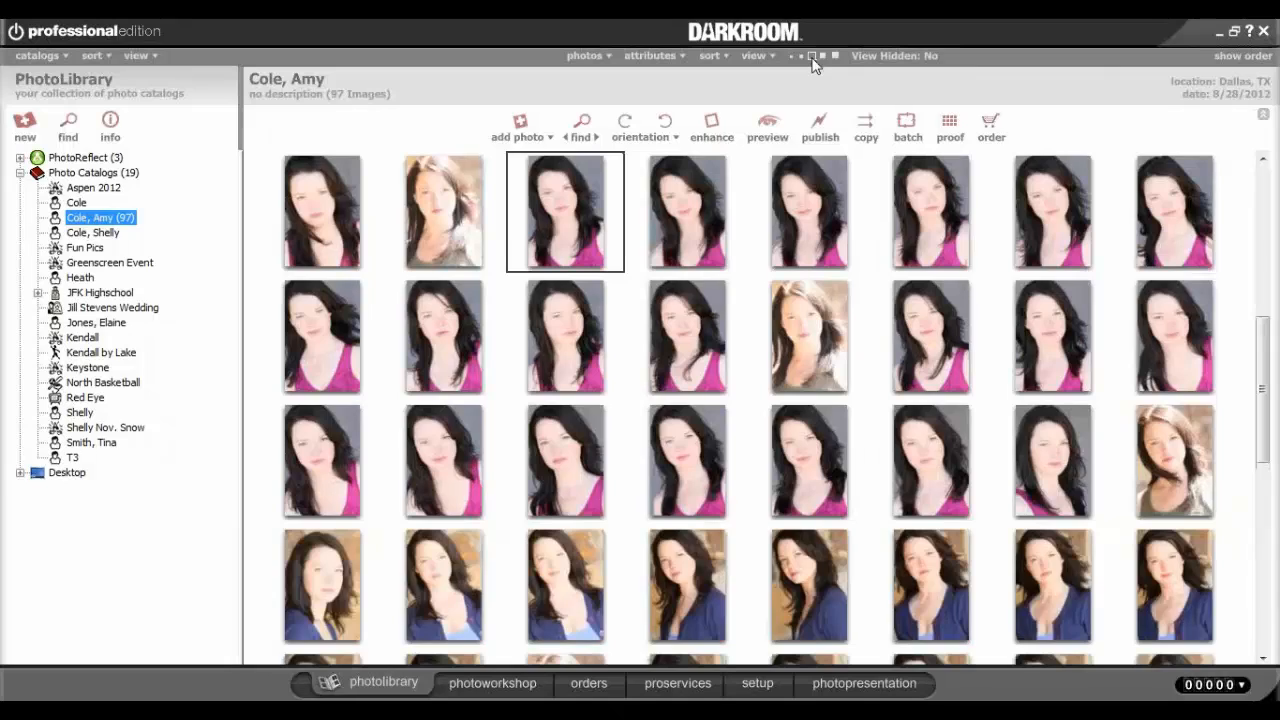
{"action": "left_click", "coordinate": [822, 56]}
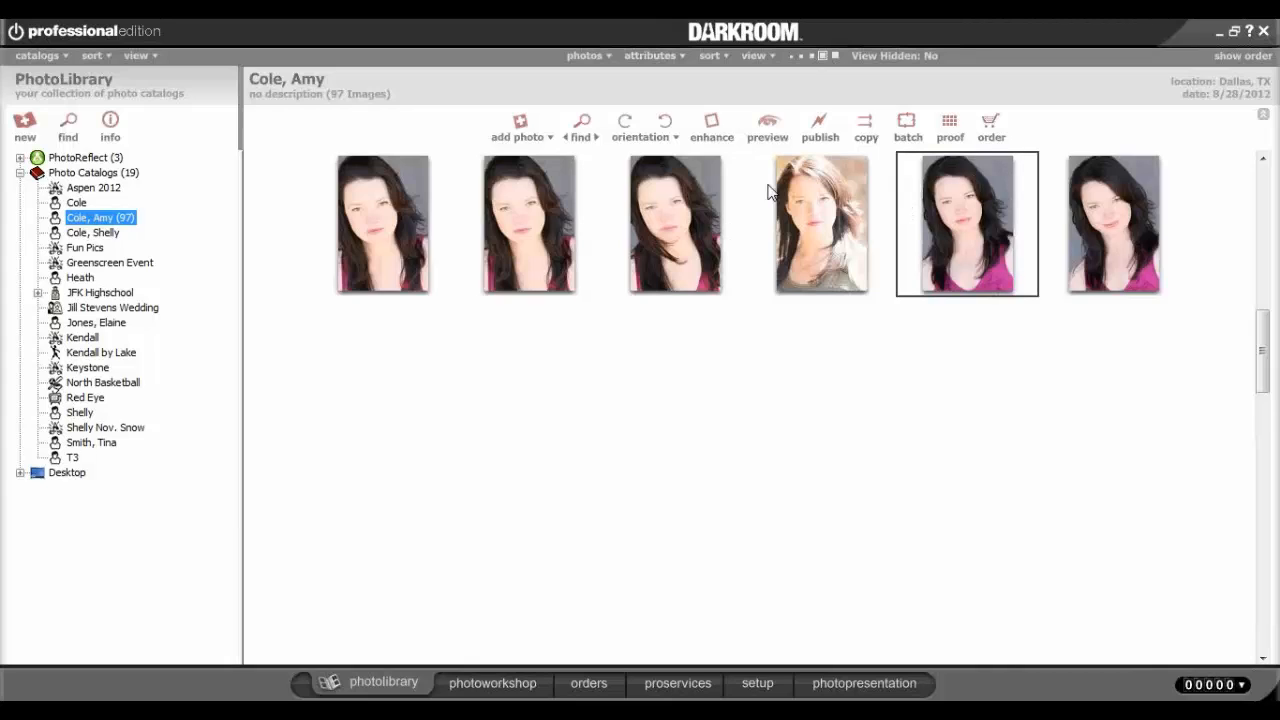
{"action": "left_click", "coordinate": [800, 56]}
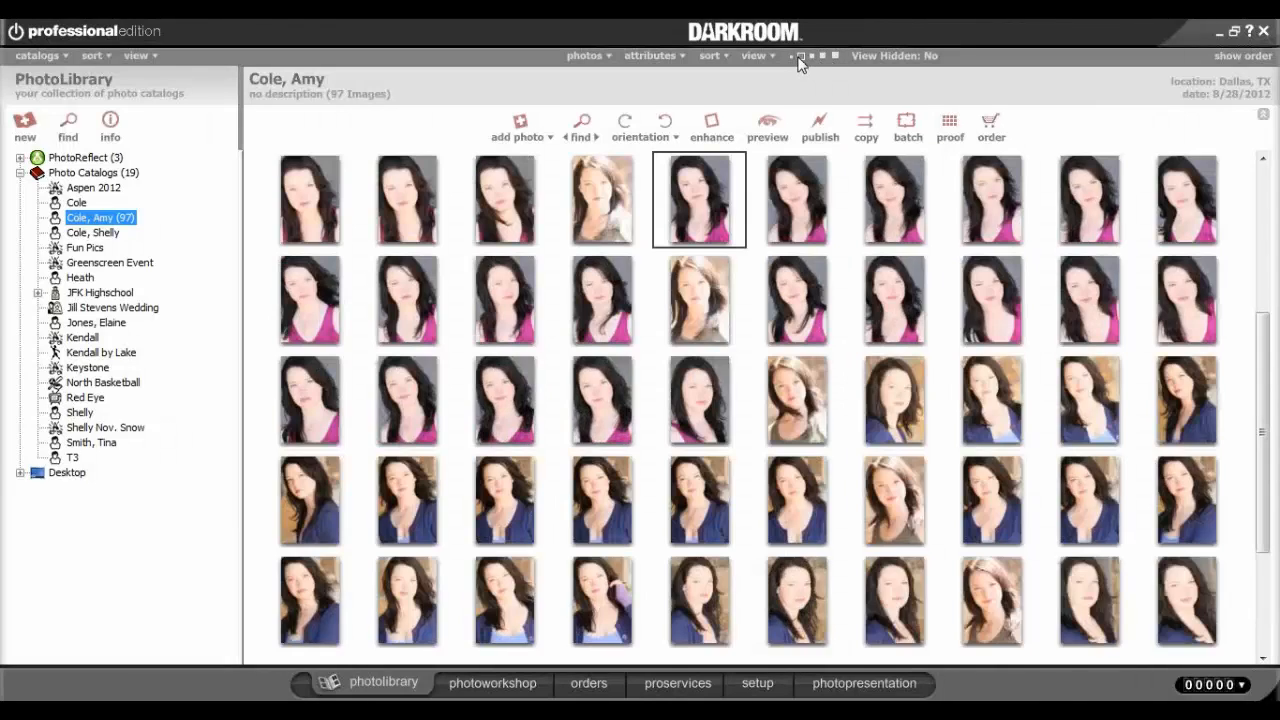
{"action": "left_click", "coordinate": [488, 684]}
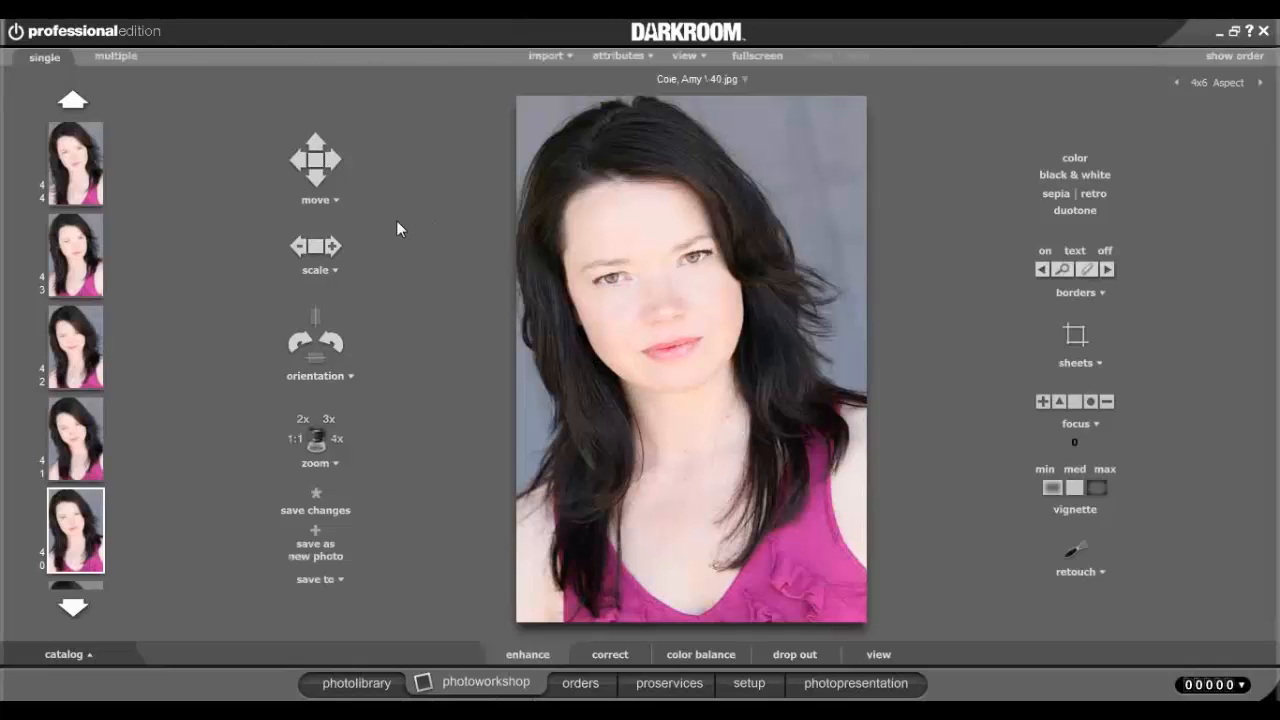
Scale and shift portrait 40.jpg in its 4x6 frame, reset it to fill, and show orientation options.
{"action": "scroll", "coordinate": [692, 339], "scroll_direction": "up", "scroll_amount": 3}
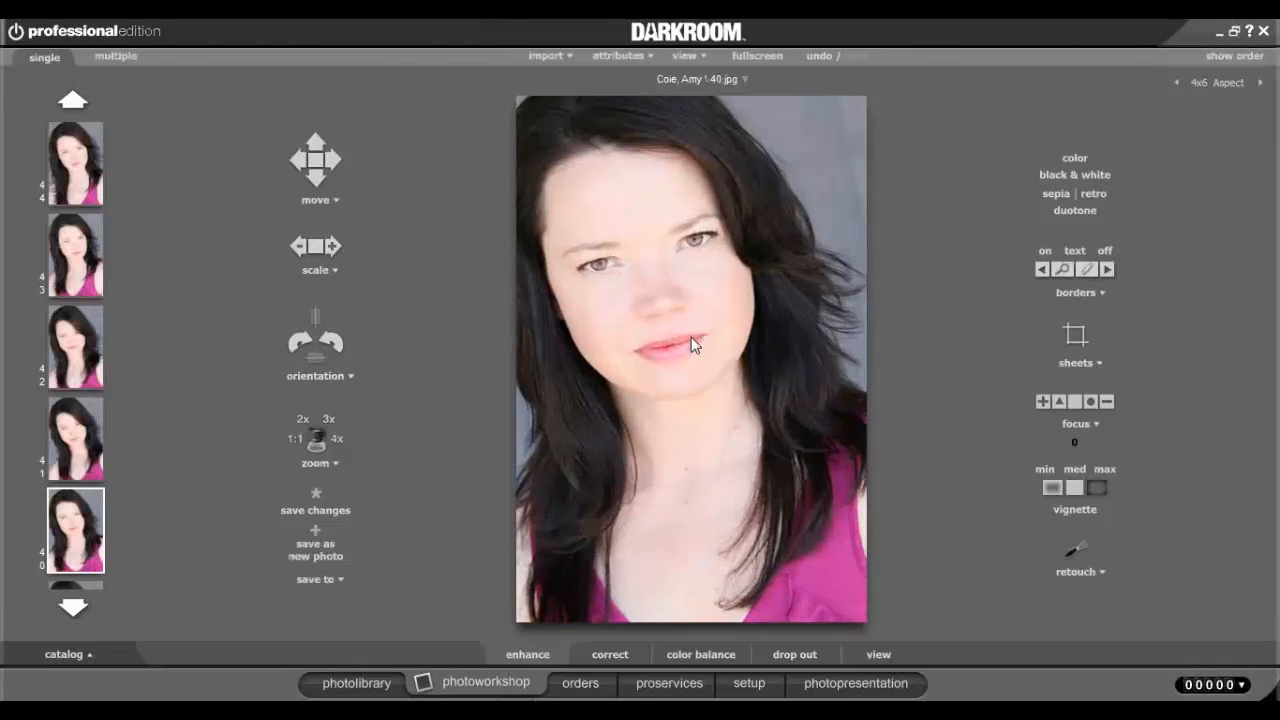
{"action": "scroll", "coordinate": [692, 339], "scroll_direction": "down", "scroll_amount": 2}
{"action": "scroll", "coordinate": [692, 343], "scroll_direction": "up", "scroll_amount": 2}
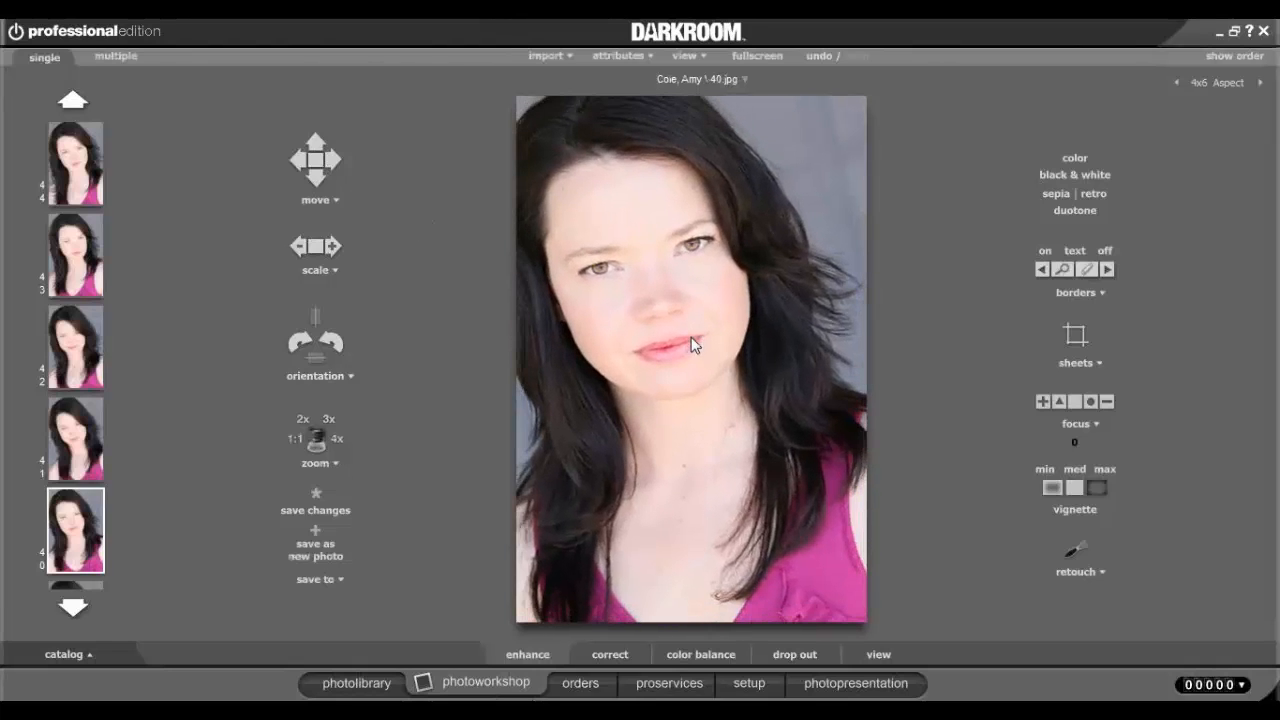
{"action": "left_click_drag", "start_coordinate": [691, 338], "coordinate": [720, 359]}
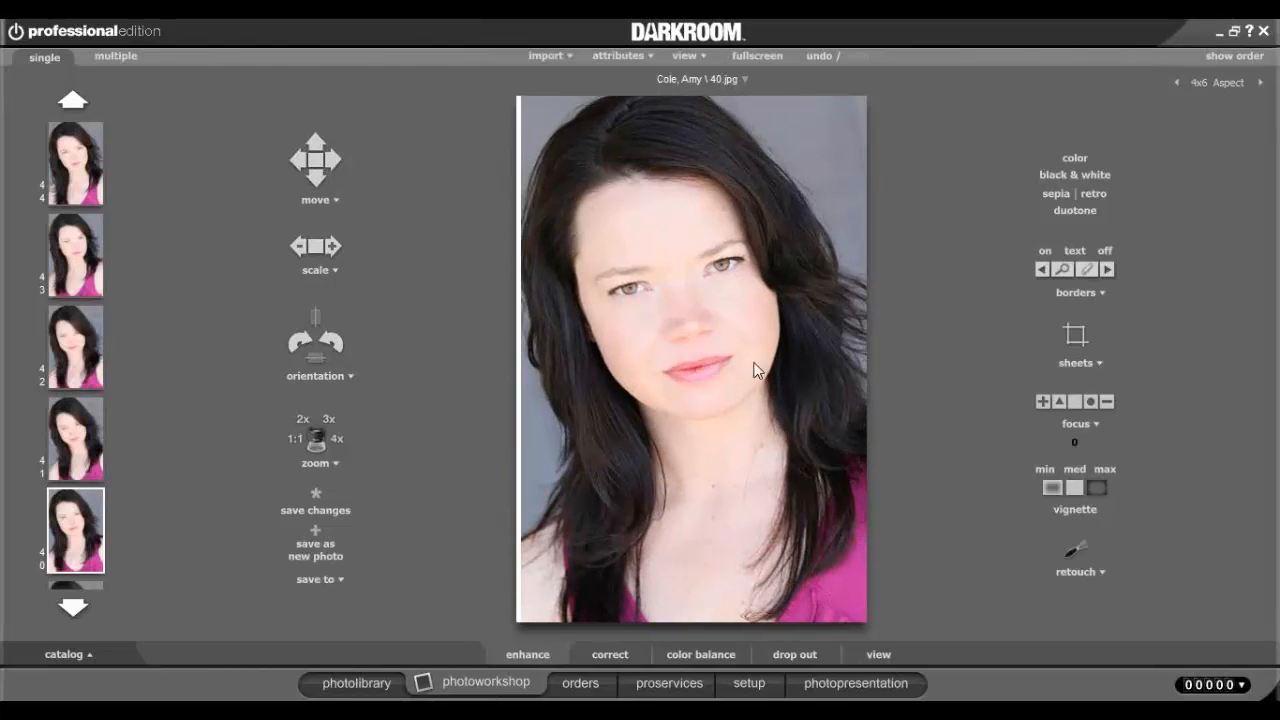
{"action": "left_click", "coordinate": [320, 252]}
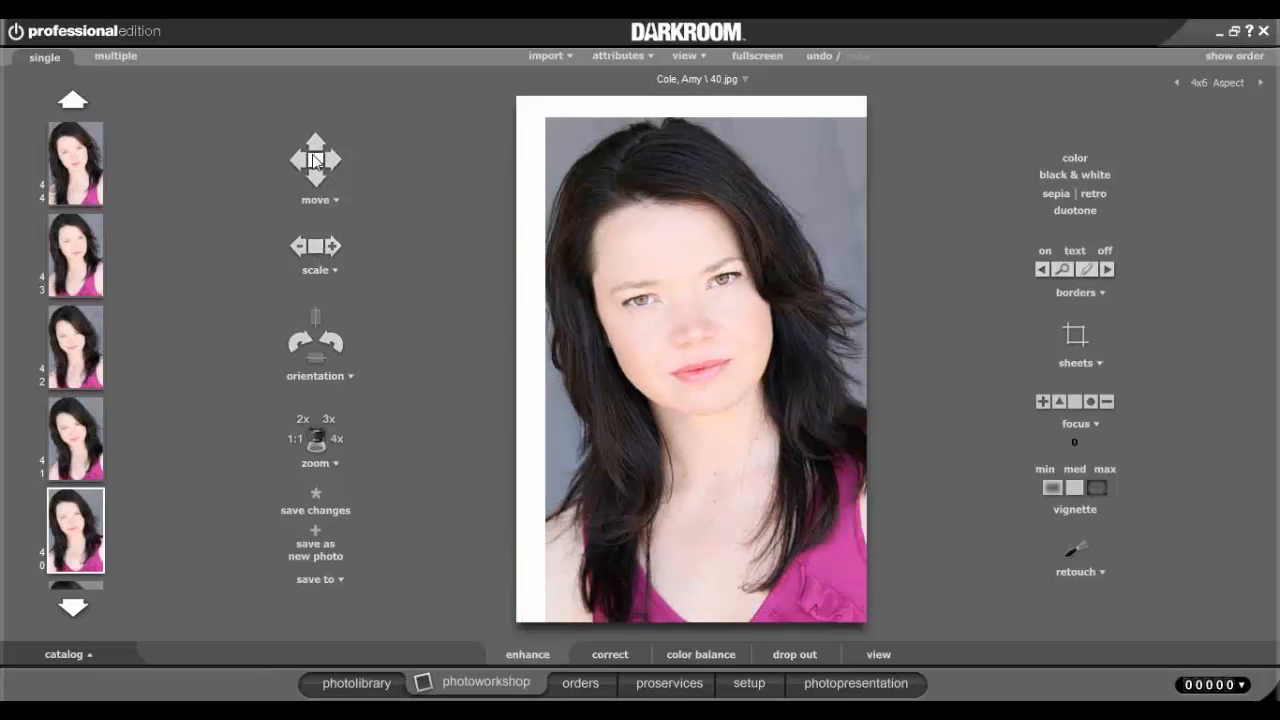
{"action": "left_click", "coordinate": [316, 166]}
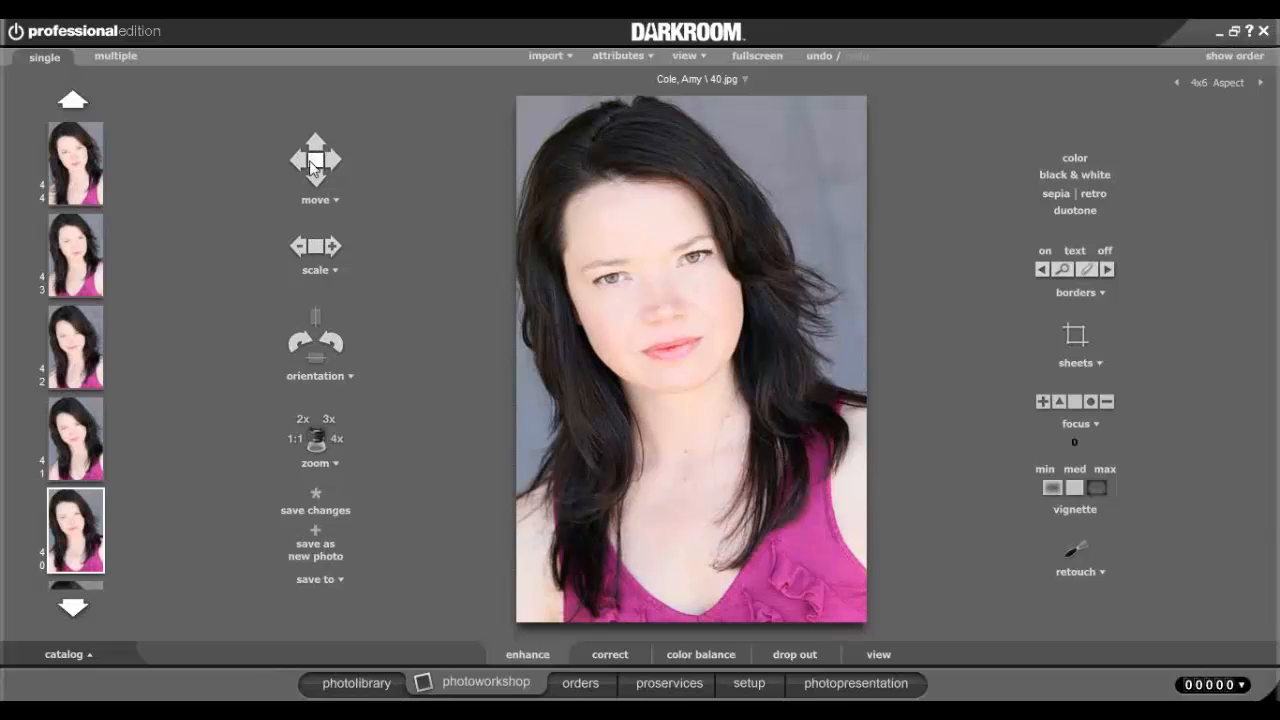
{"action": "left_click", "coordinate": [345, 380]}
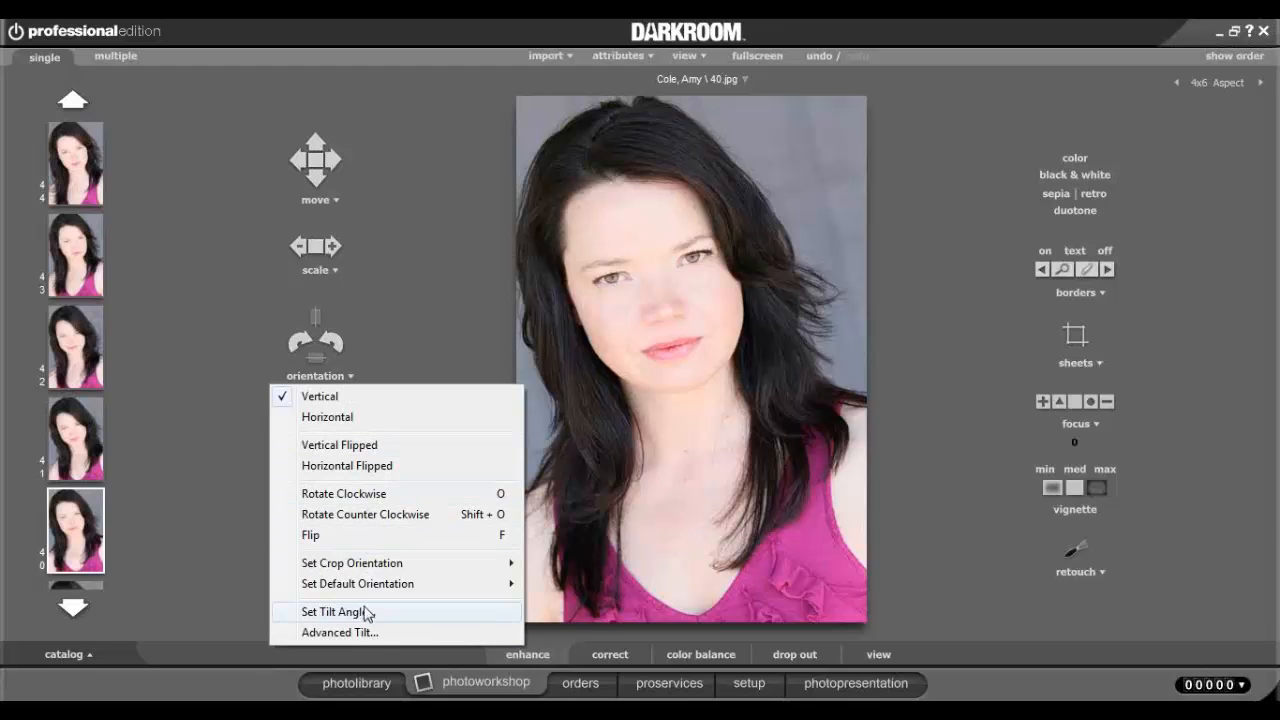
{"action": "left_click", "coordinate": [395, 633]}
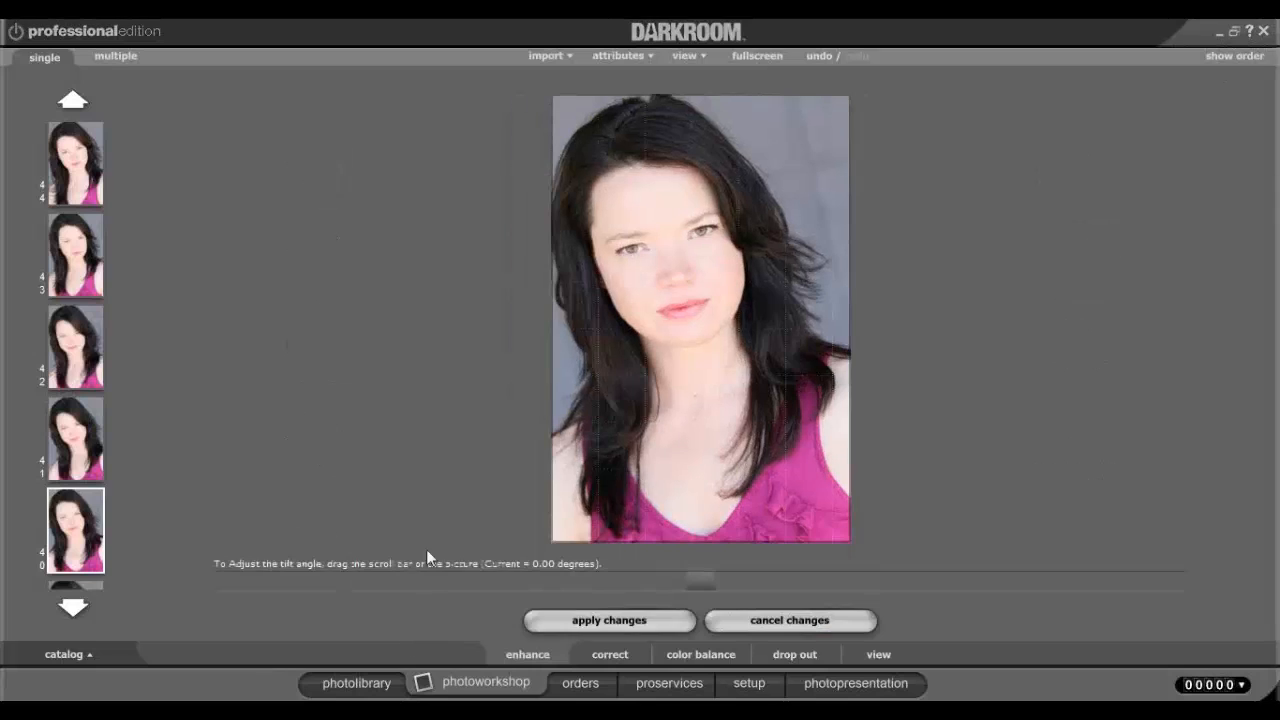
{"action": "left_click_drag", "start_coordinate": [704, 590], "coordinate": [906, 593]}
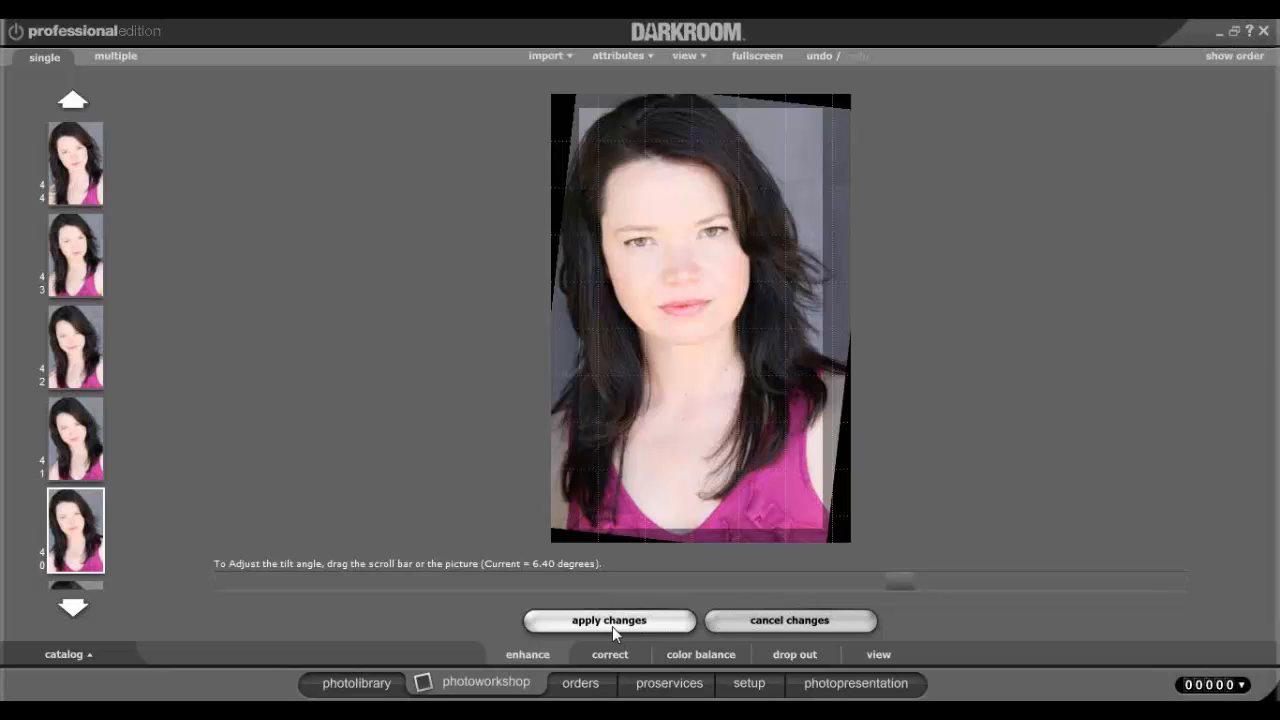
{"action": "left_click", "coordinate": [748, 623]}
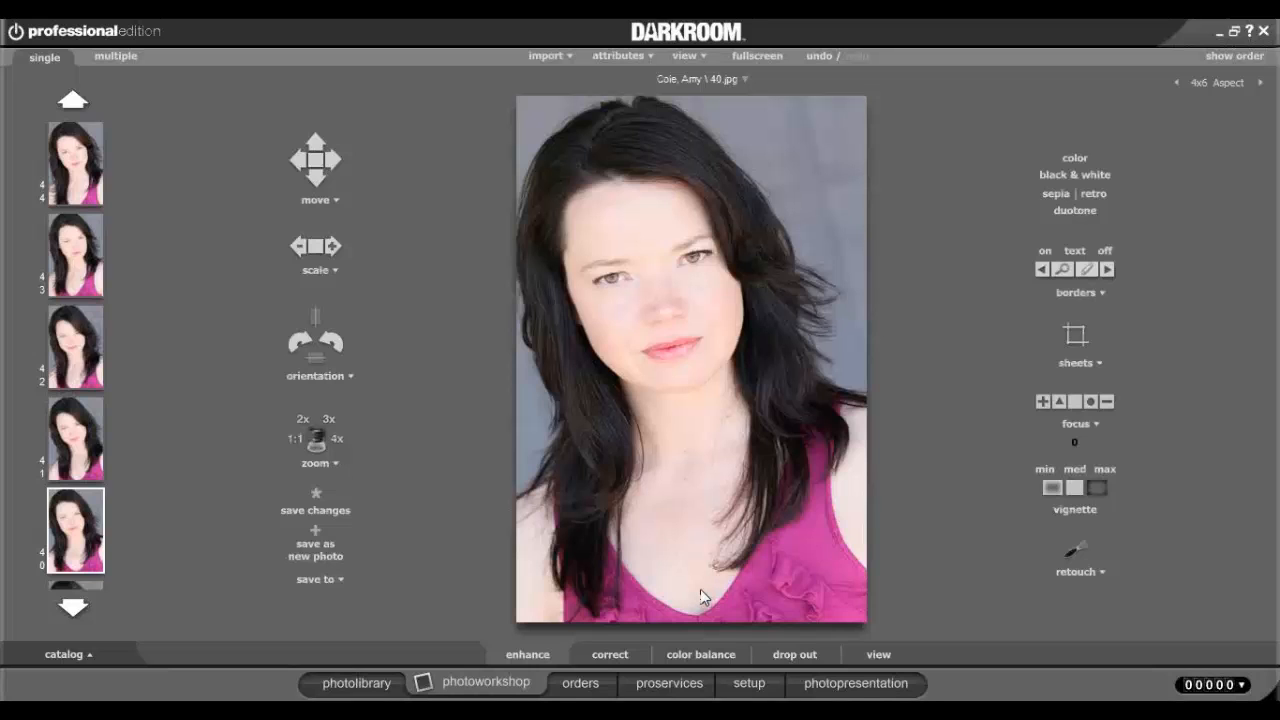
{"action": "left_click", "coordinate": [308, 428]}
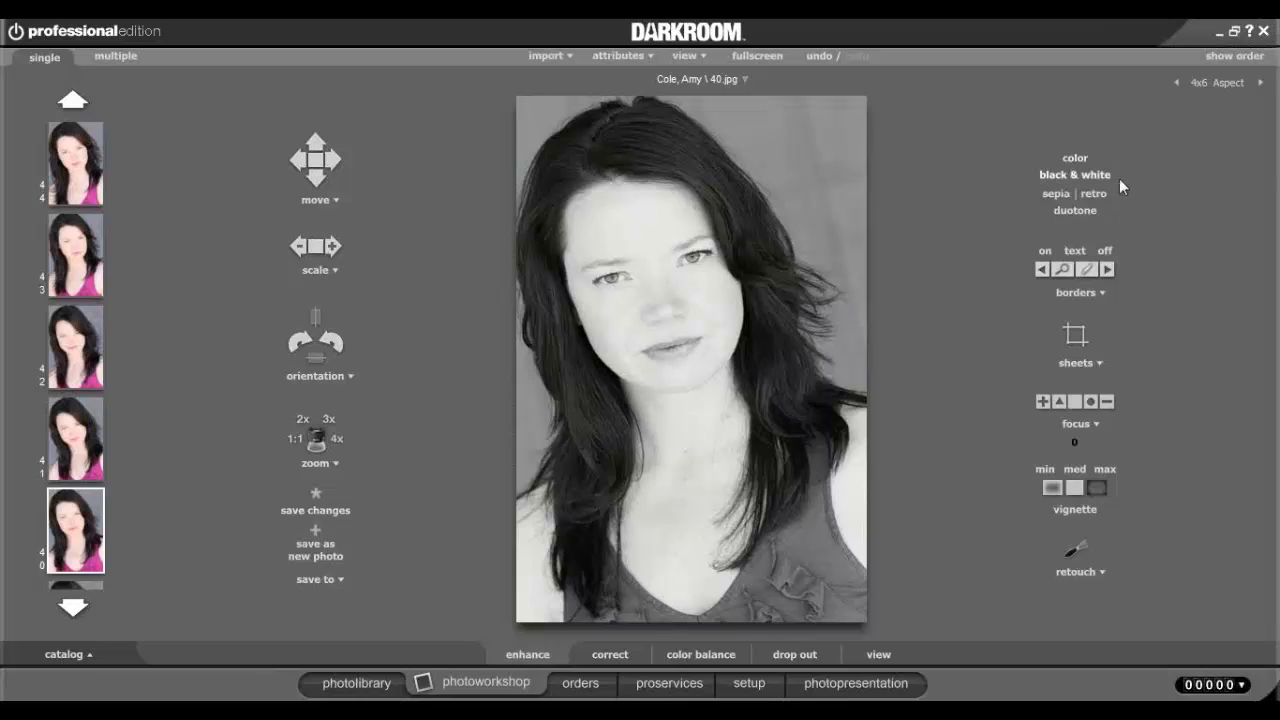
{"action": "left_click", "coordinate": [1094, 196]}
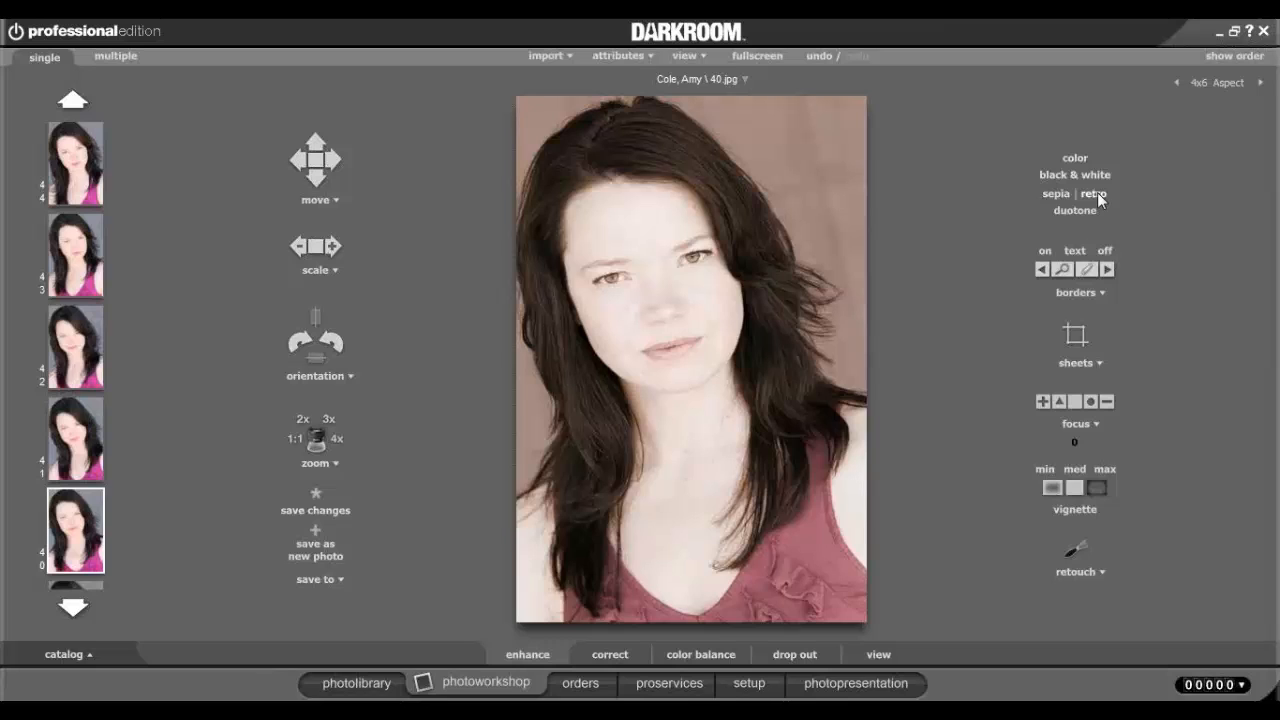
{"action": "left_click", "coordinate": [1078, 212]}
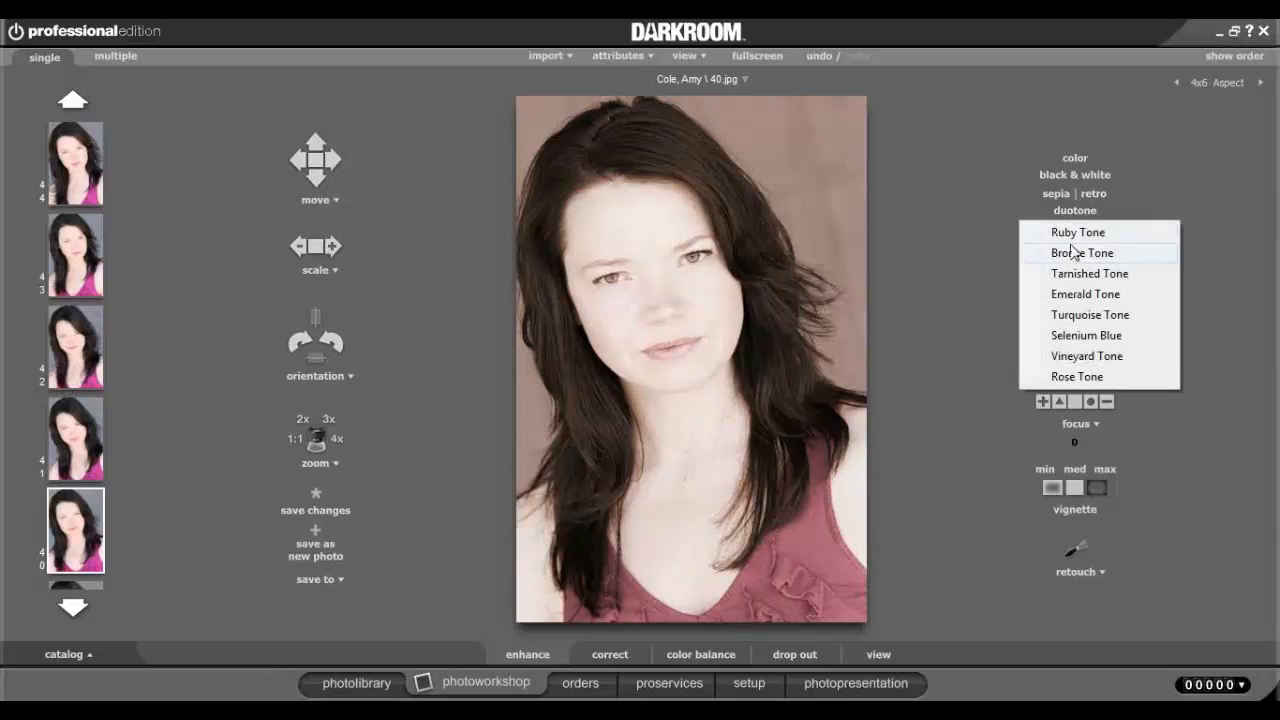
{"action": "left_click", "coordinate": [1077, 296]}
{"action": "left_click", "coordinate": [1085, 211]}
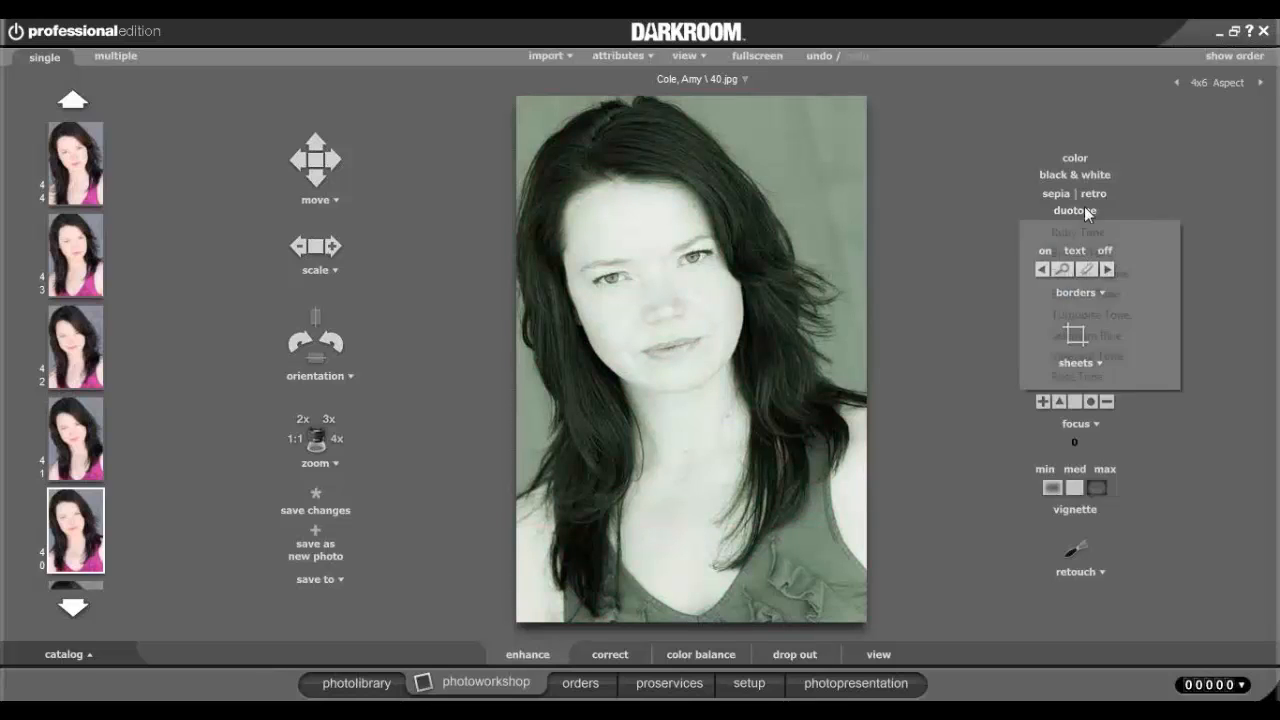
{"action": "left_click", "coordinate": [1091, 343]}
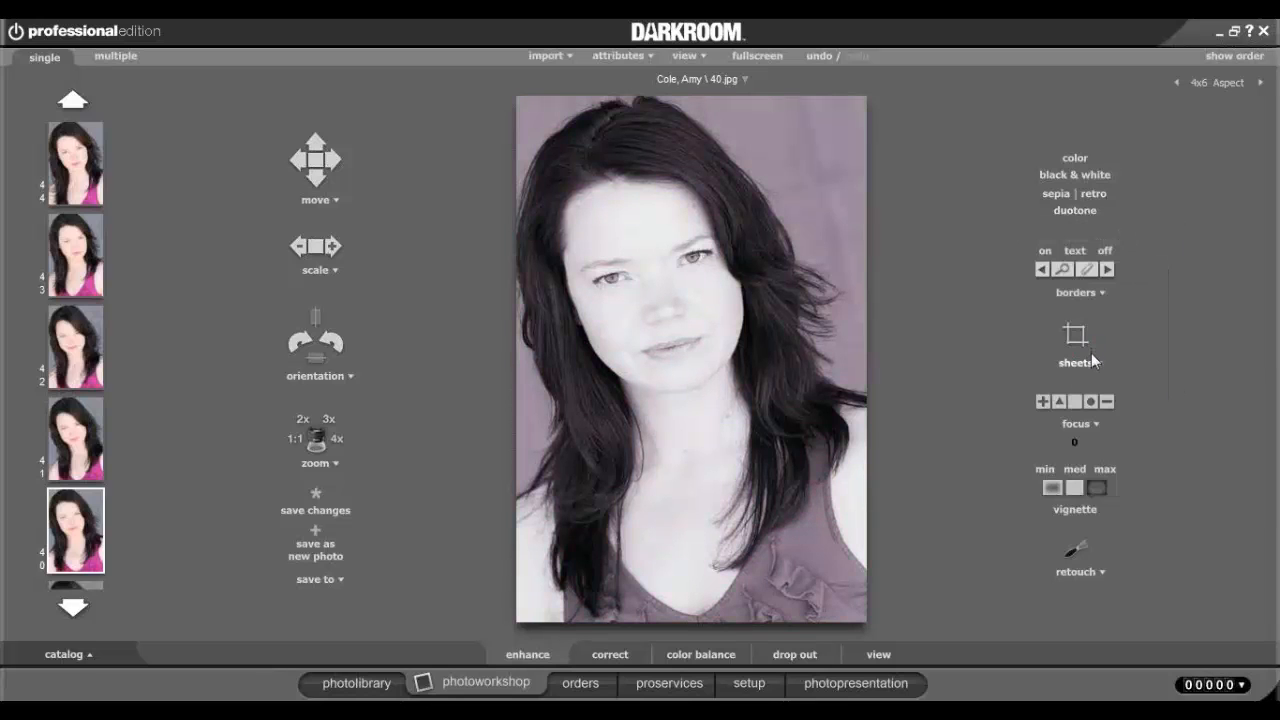
{"action": "left_click", "coordinate": [1075, 158]}
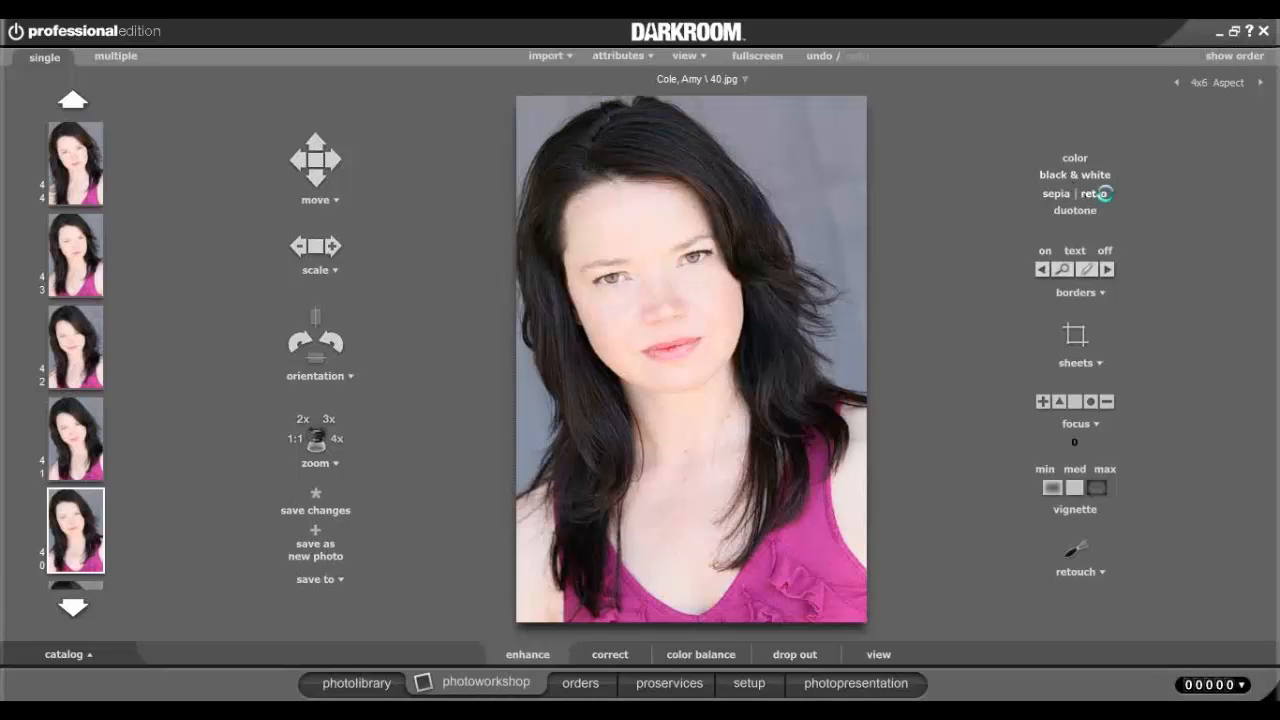
Apply the retro tone, save it as new photo 40_0.edf, and cancel a Save to File attempt.
{"action": "left_click", "coordinate": [1100, 194]}
{"action": "left_click", "coordinate": [318, 546]}
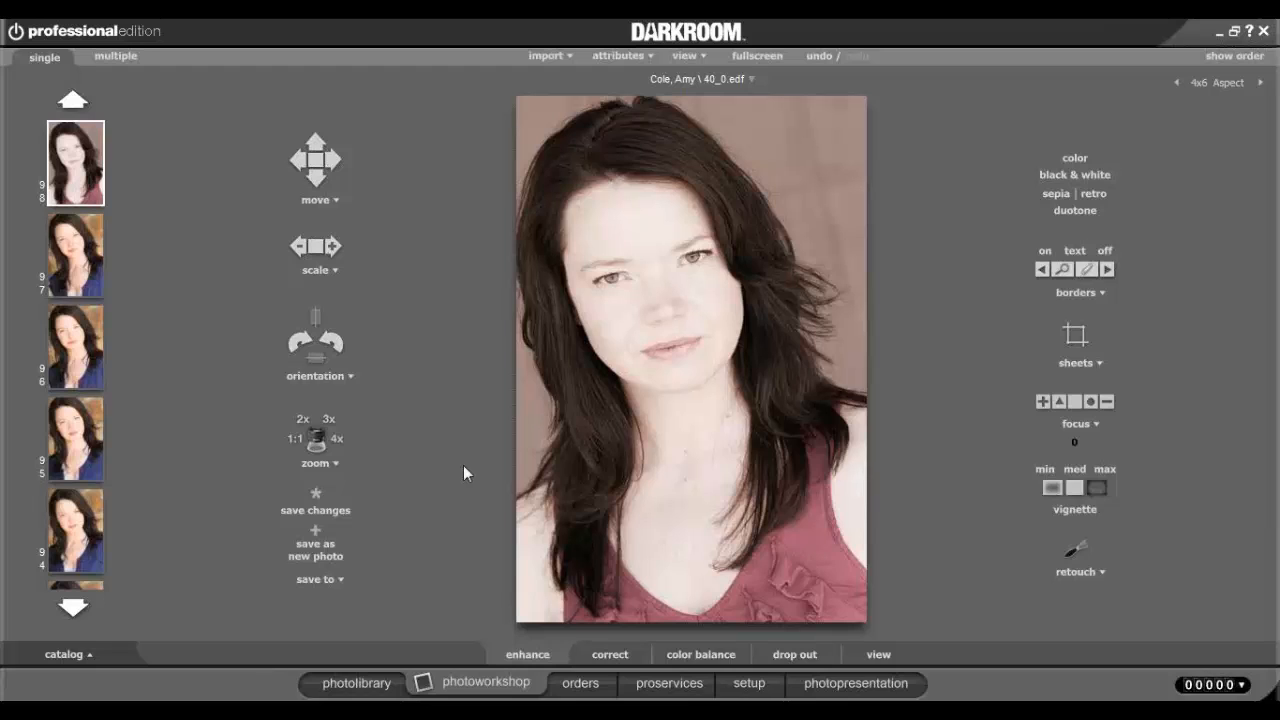
{"action": "left_click", "coordinate": [333, 577]}
{"action": "left_click", "coordinate": [334, 579]}
{"action": "left_click", "coordinate": [332, 580]}
{"action": "left_click", "coordinate": [344, 684]}
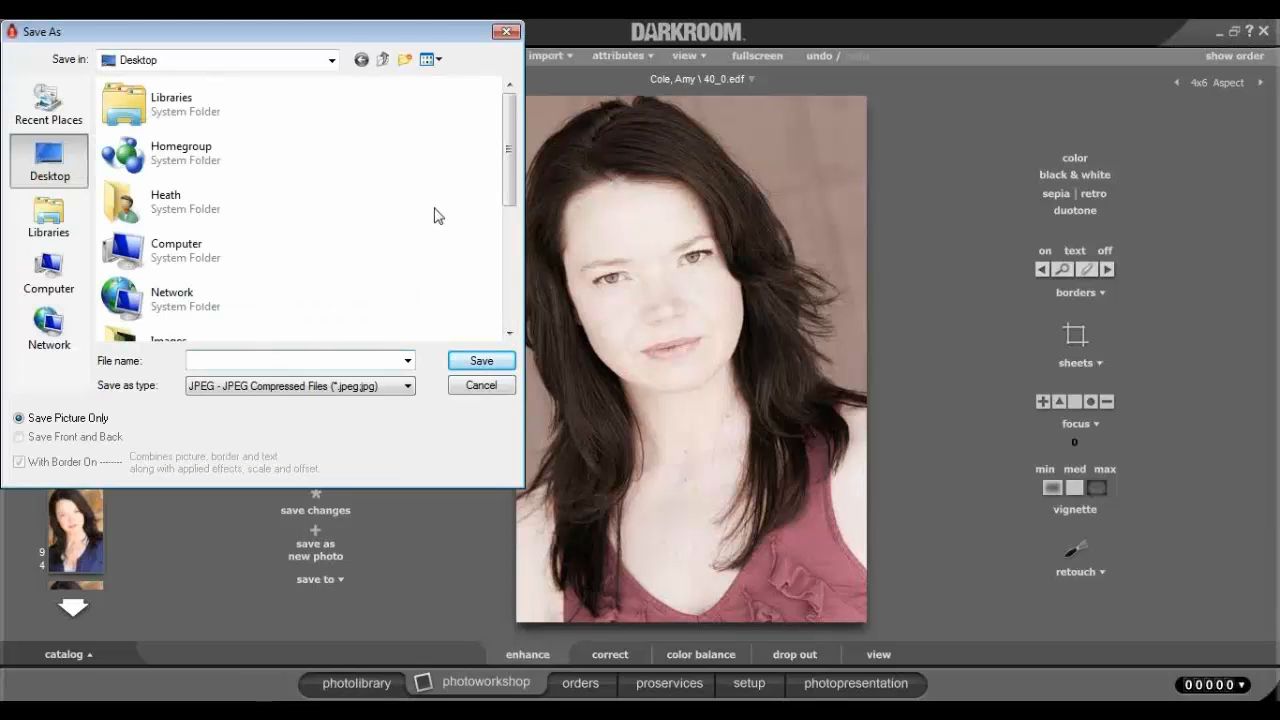
{"action": "left_click", "coordinate": [457, 386]}
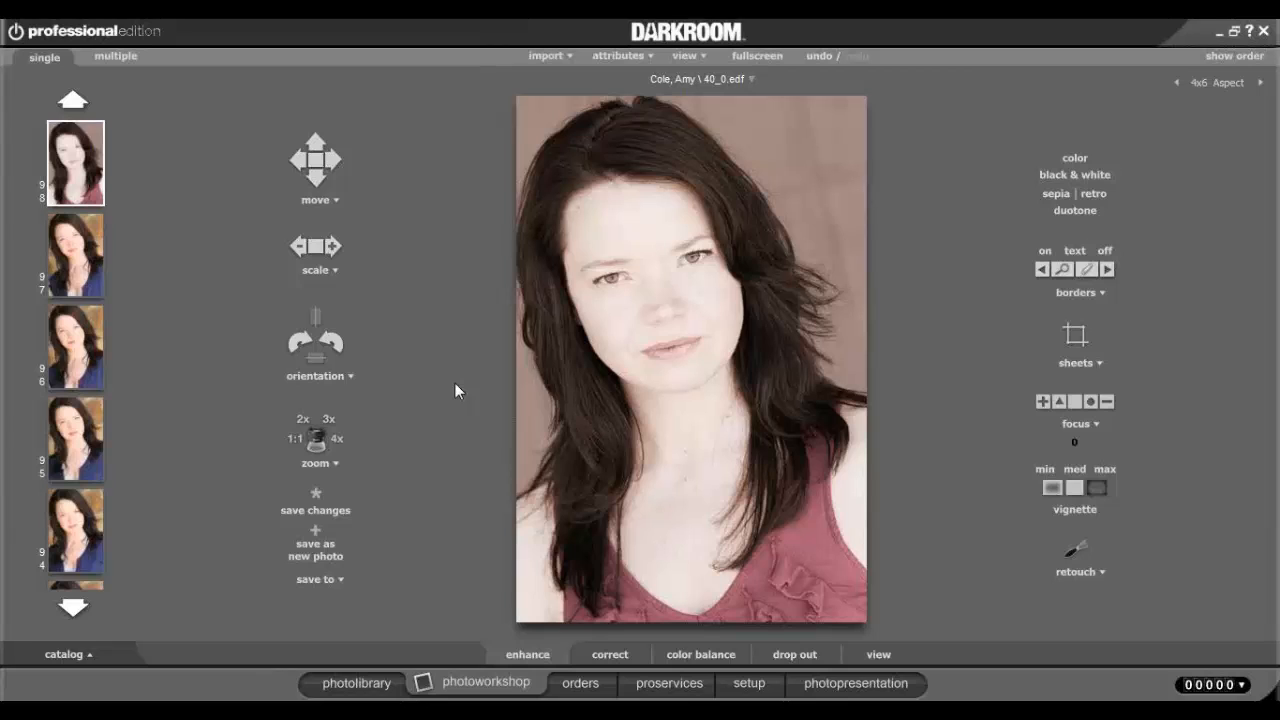
Restore full colour and add '2012' text in Impact at the photo's top-right corner.
{"action": "left_click", "coordinate": [1075, 158]}
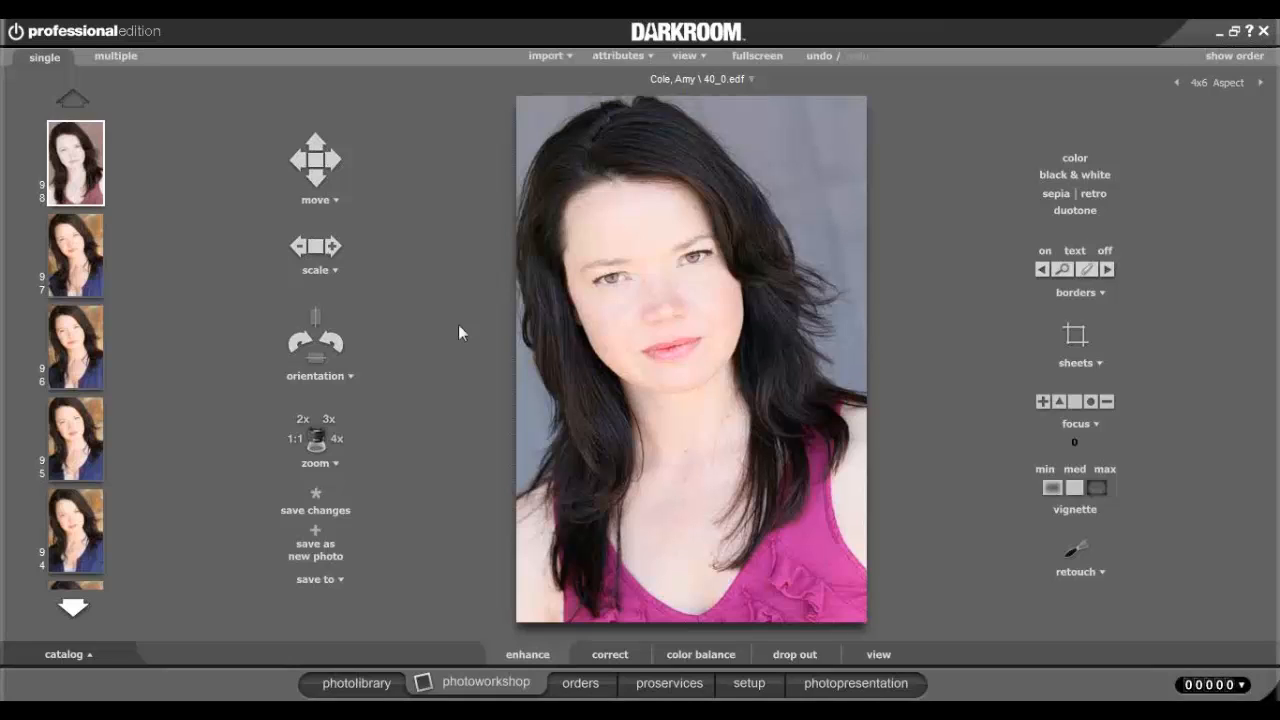
{"action": "left_click", "coordinate": [1072, 252]}
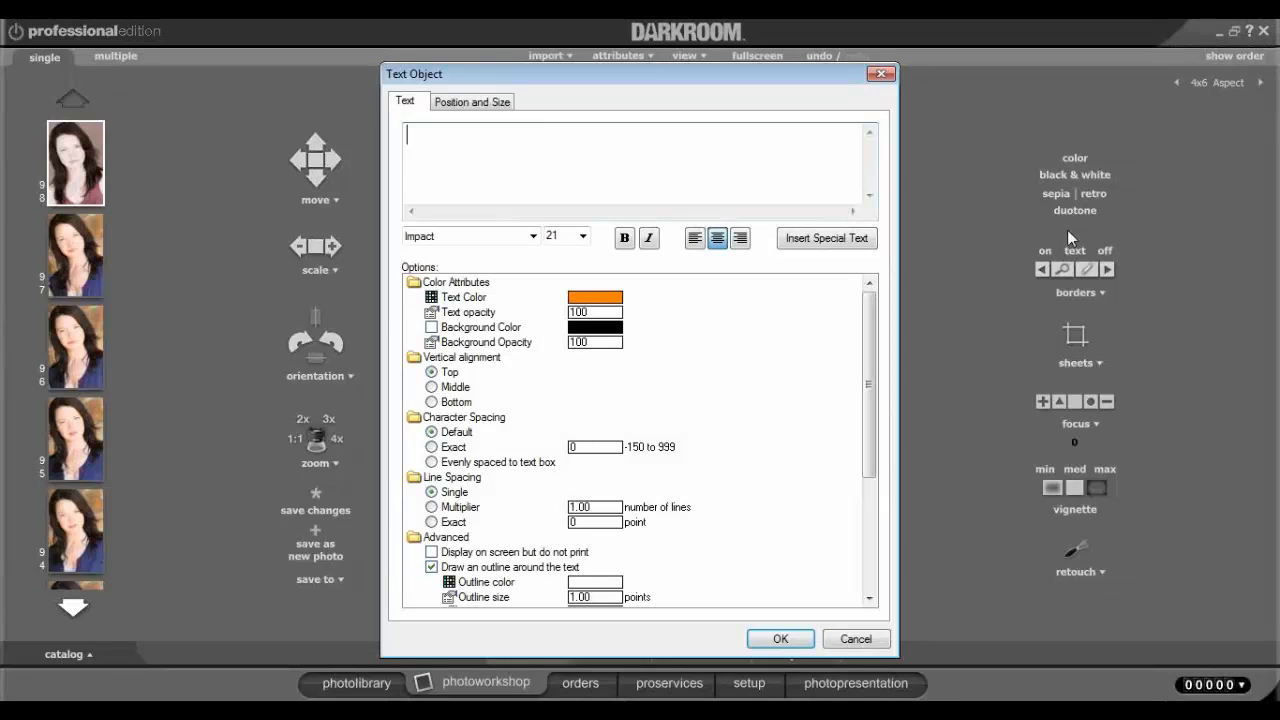
{"action": "type", "text": "2012"}
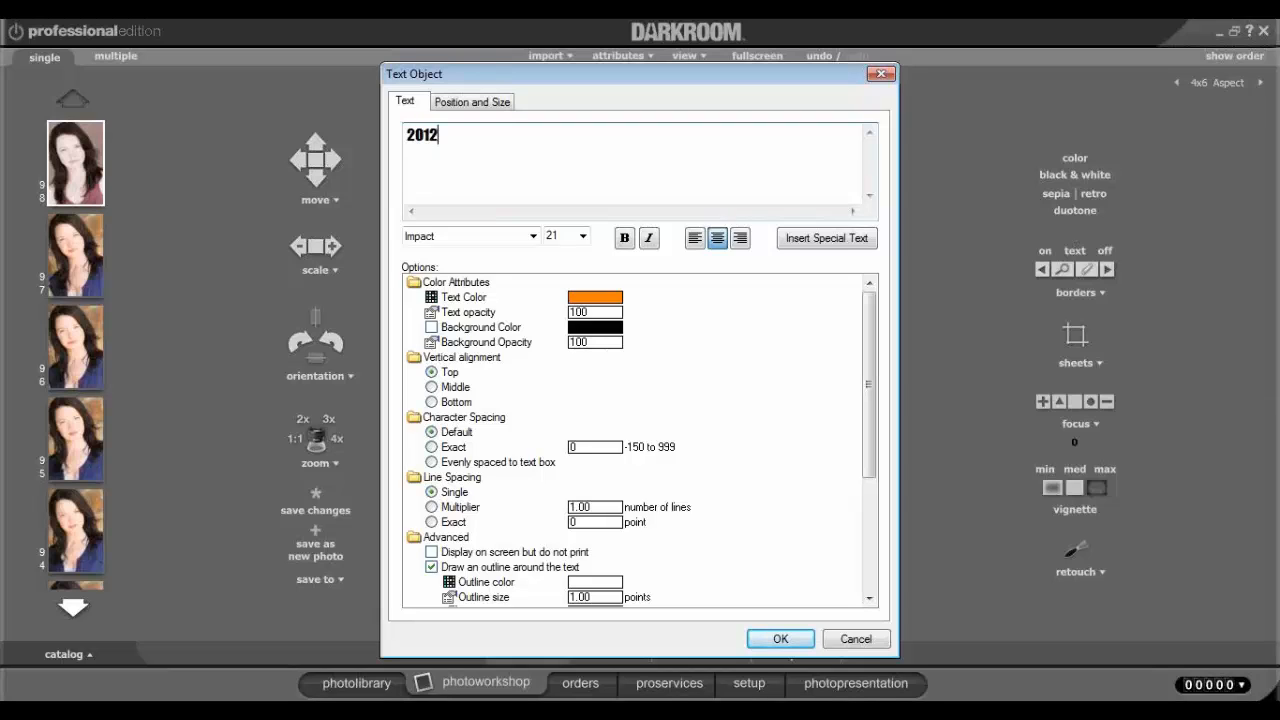
{"action": "left_click", "coordinate": [518, 238]}
{"action": "left_click", "coordinate": [602, 230]}
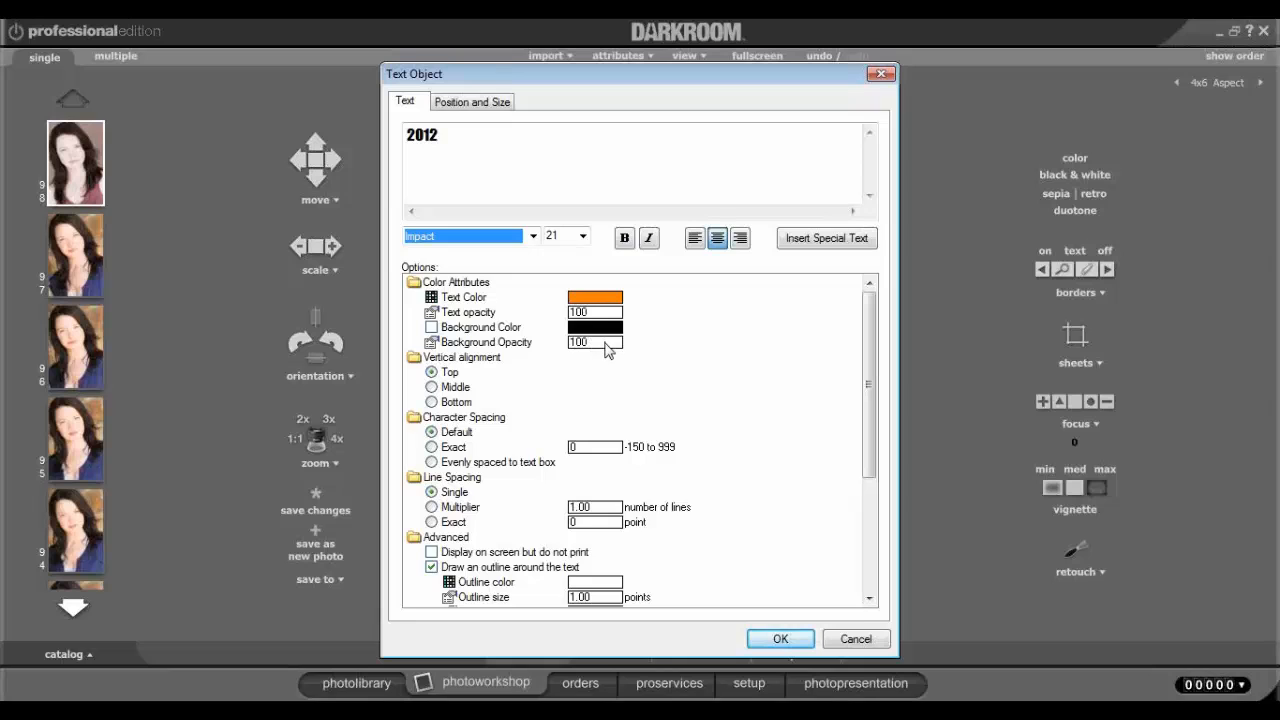
{"action": "left_click", "coordinate": [785, 645]}
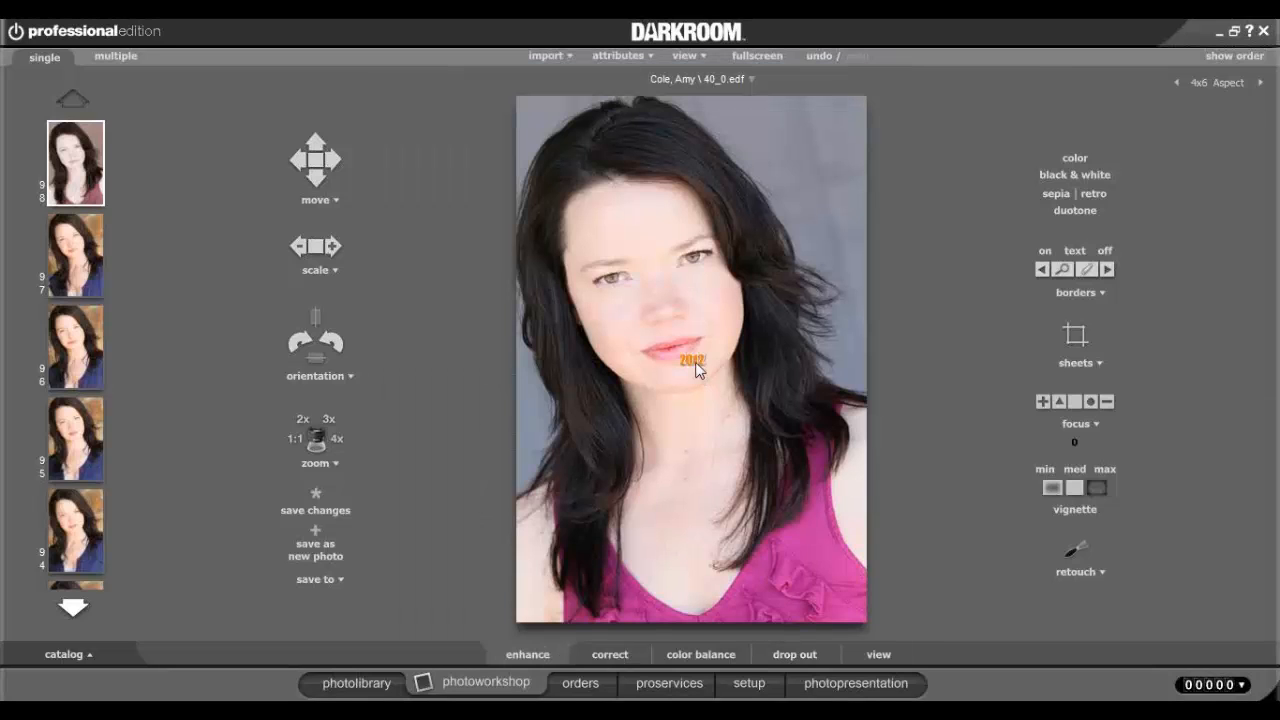
{"action": "left_click_drag", "start_coordinate": [697, 369], "coordinate": [828, 126]}
Recolour the 2012 text dark green, then switch the text overlay off.
{"action": "double_click", "coordinate": [827, 117]}
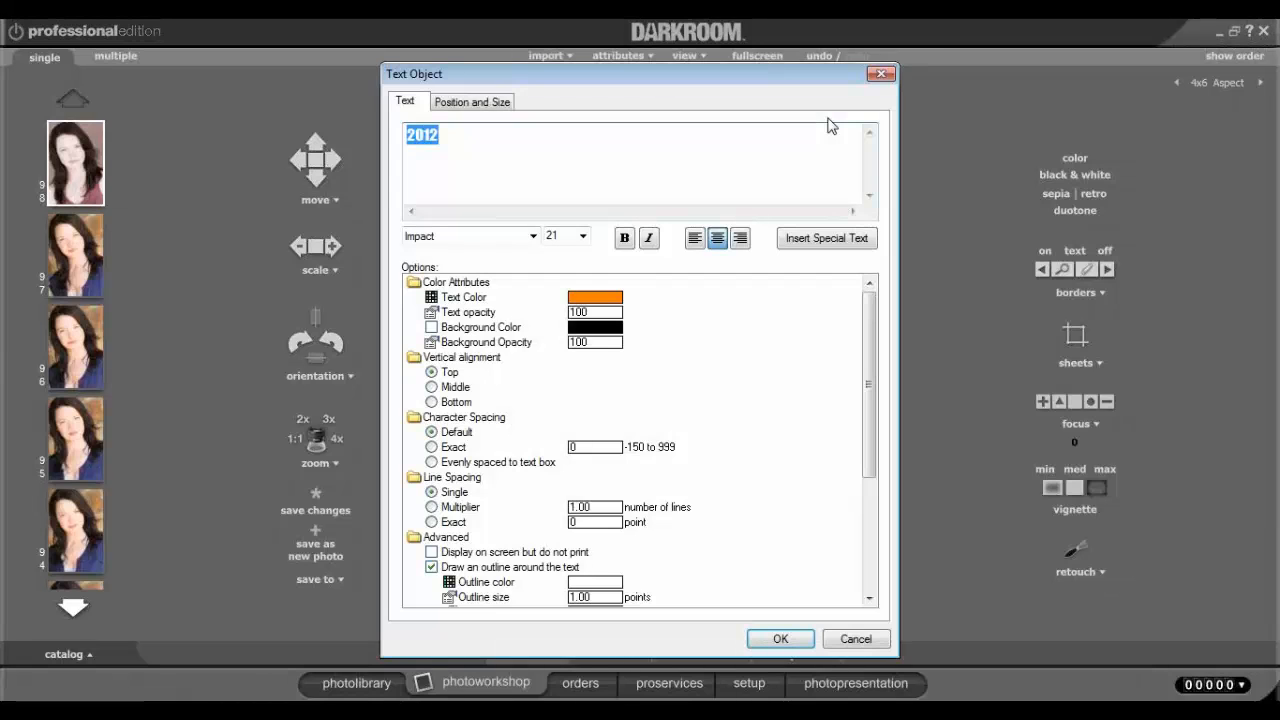
{"action": "left_click", "coordinate": [590, 297]}
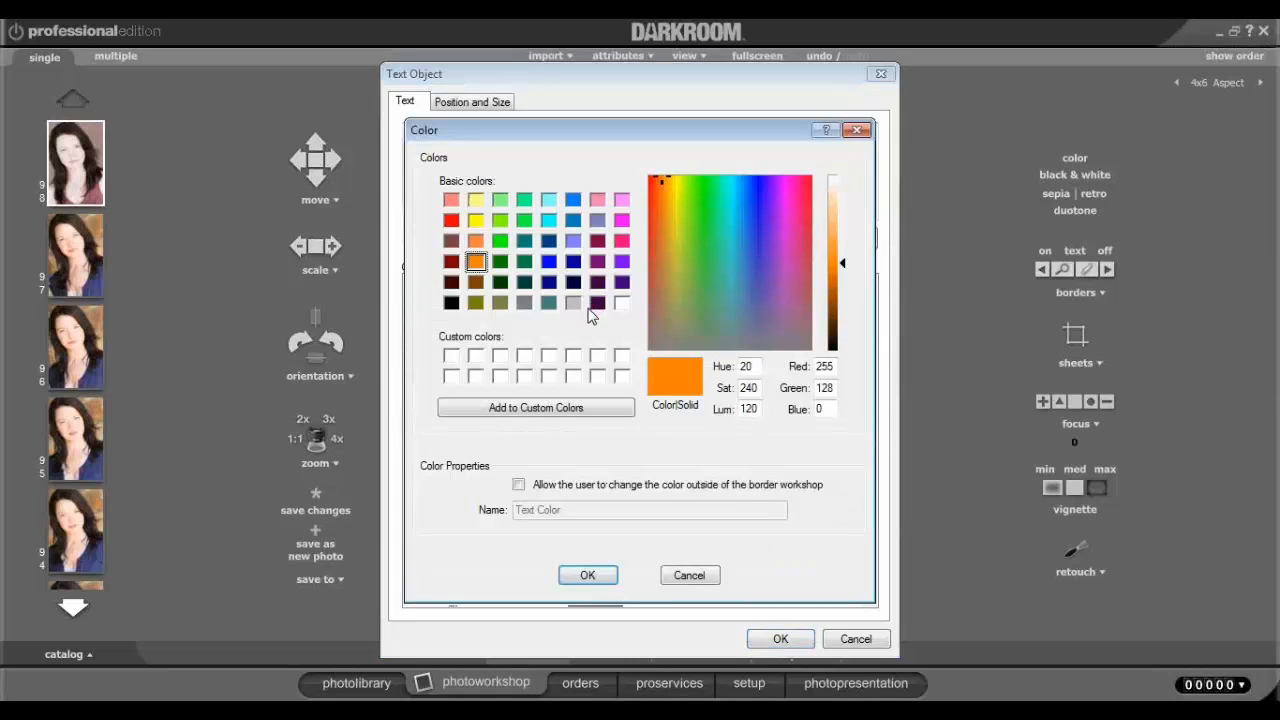
{"action": "left_click", "coordinate": [500, 284]}
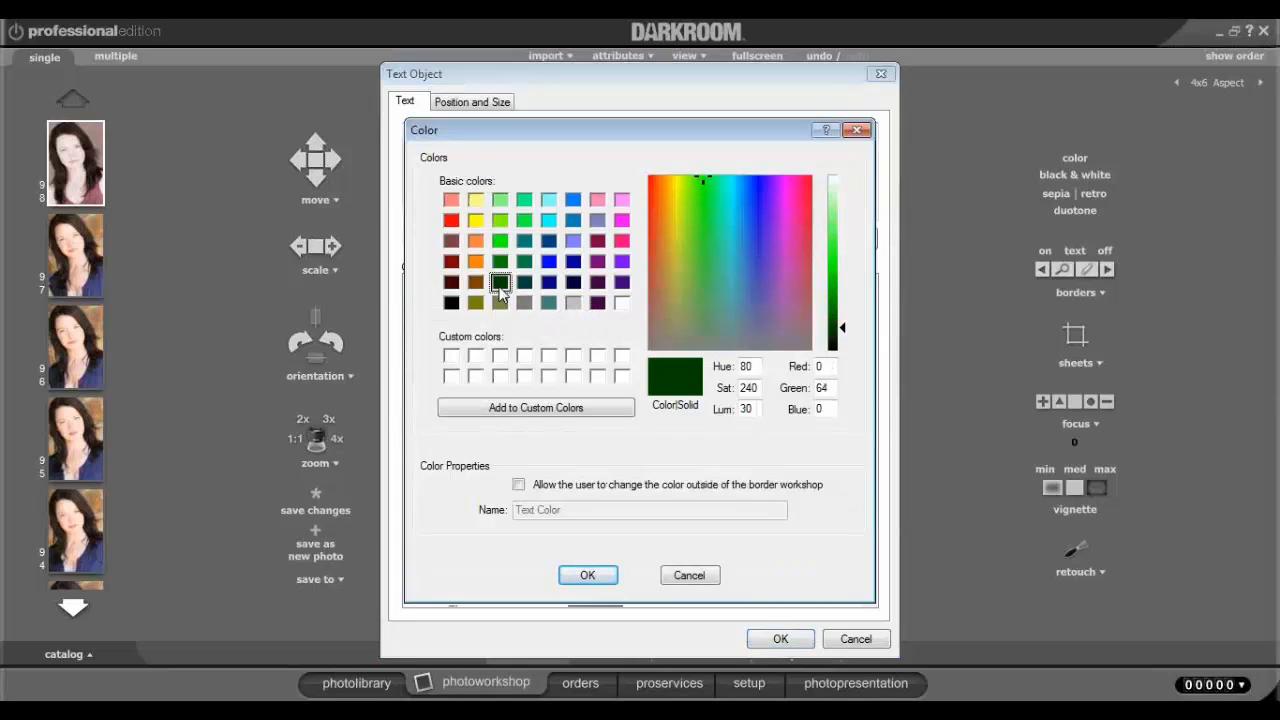
{"action": "left_click", "coordinate": [588, 575]}
{"action": "left_click", "coordinate": [780, 638]}
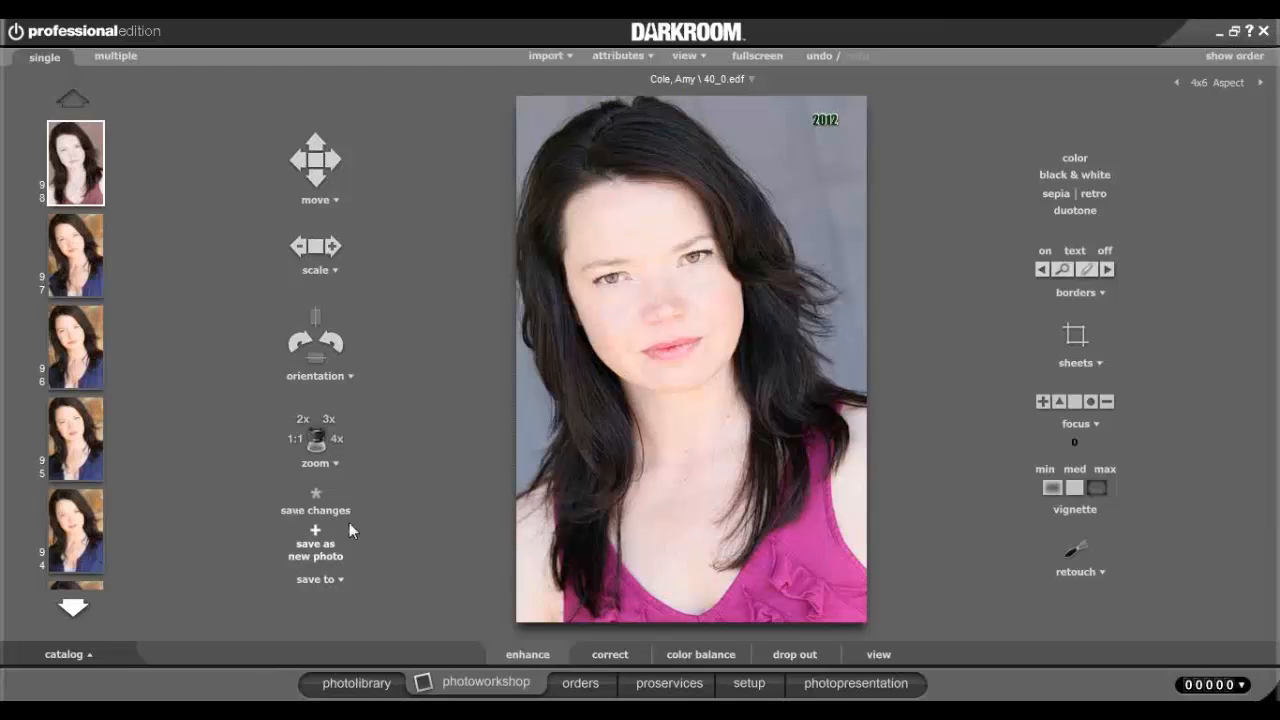
{"action": "left_click", "coordinate": [1107, 247]}
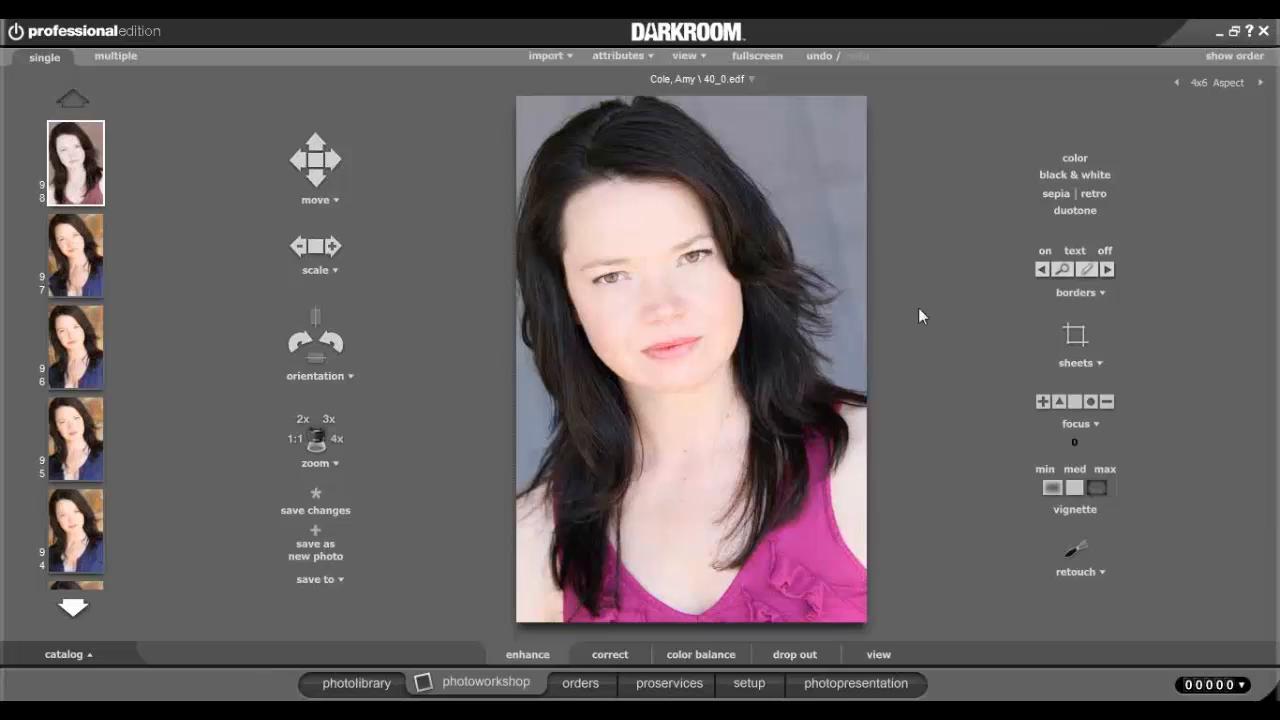
Frame 40_0.edf with the purple 3.5x5 Individual border, leaving its text fields unchanged.
{"action": "left_click", "coordinate": [1063, 270]}
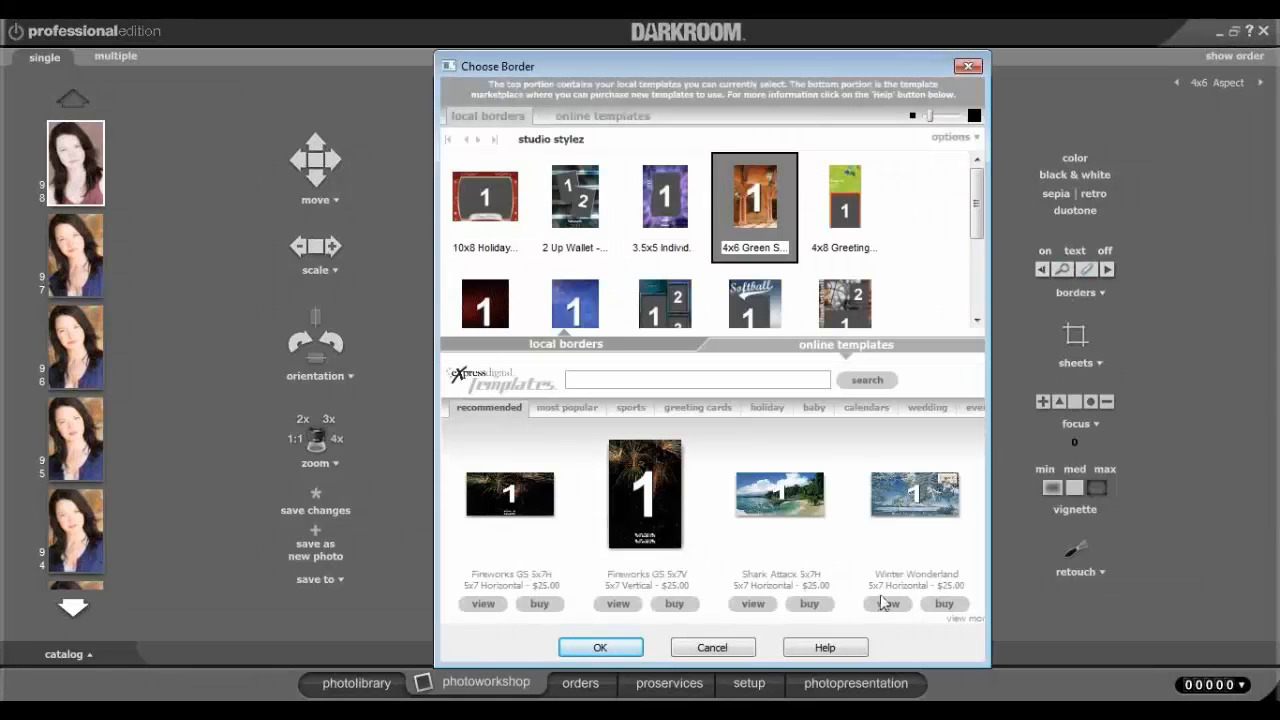
{"action": "left_click", "coordinate": [738, 648]}
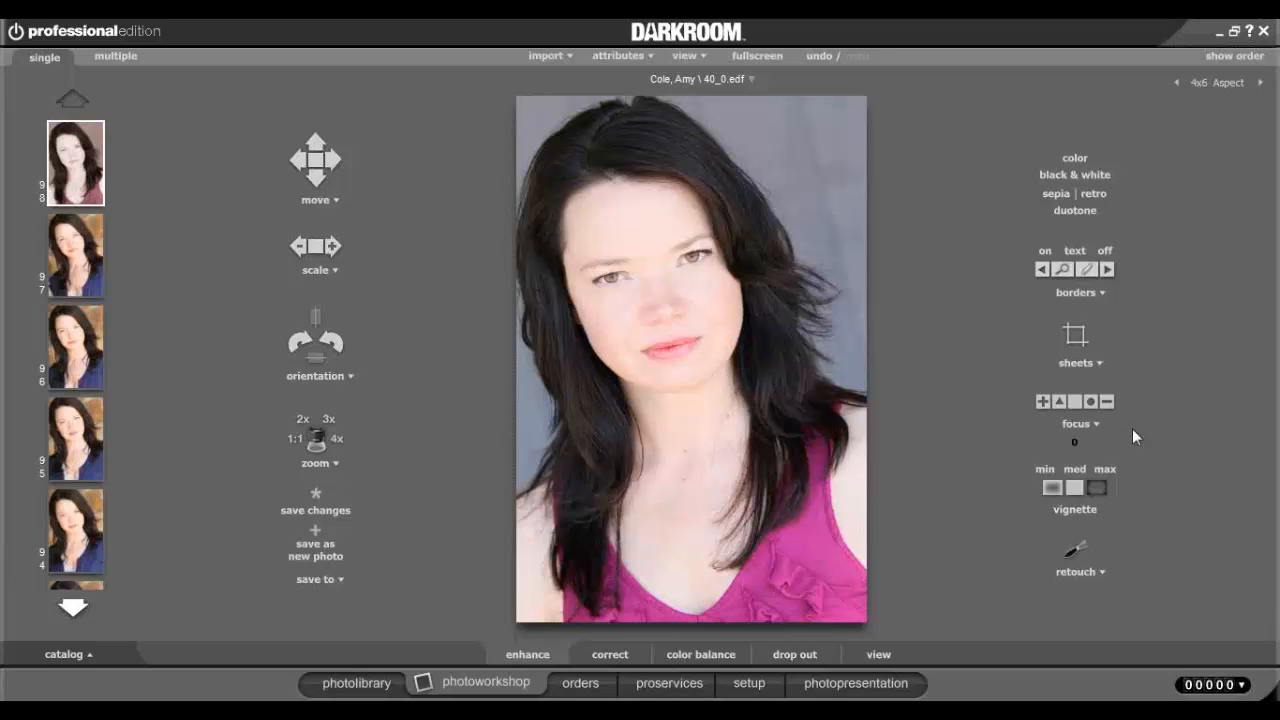
{"action": "left_click", "coordinate": [1064, 272]}
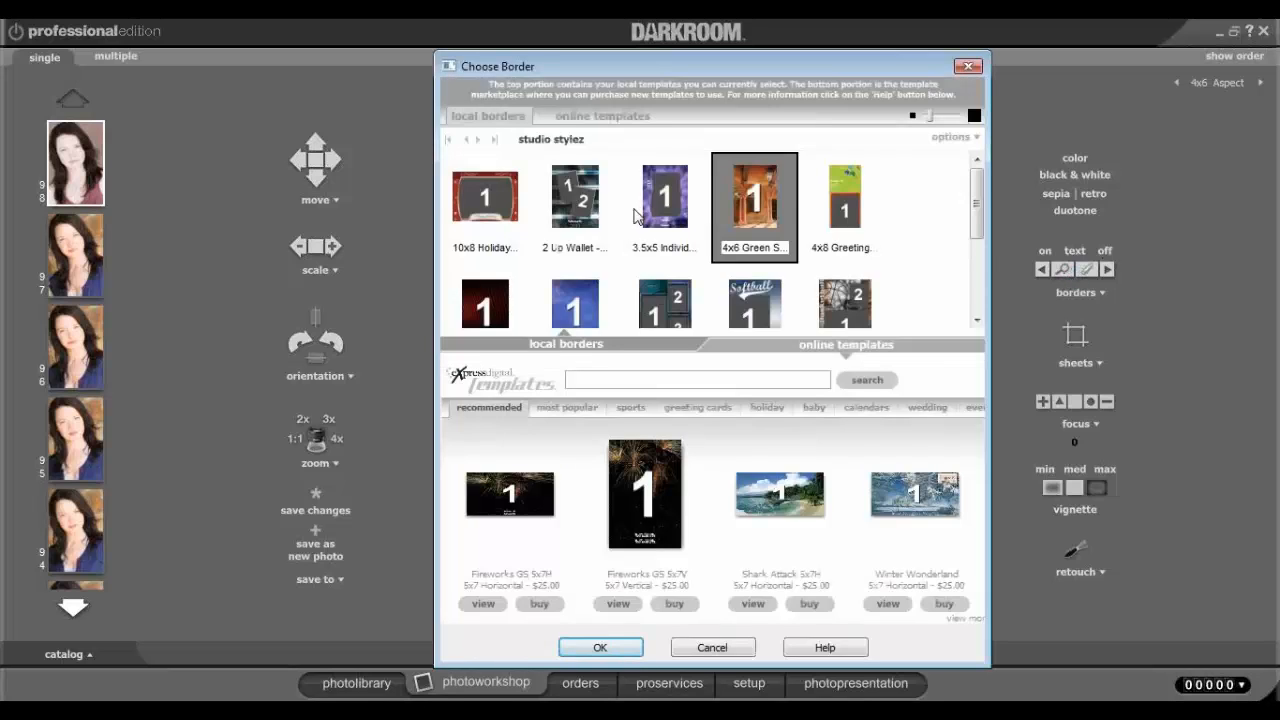
{"action": "left_click", "coordinate": [670, 245]}
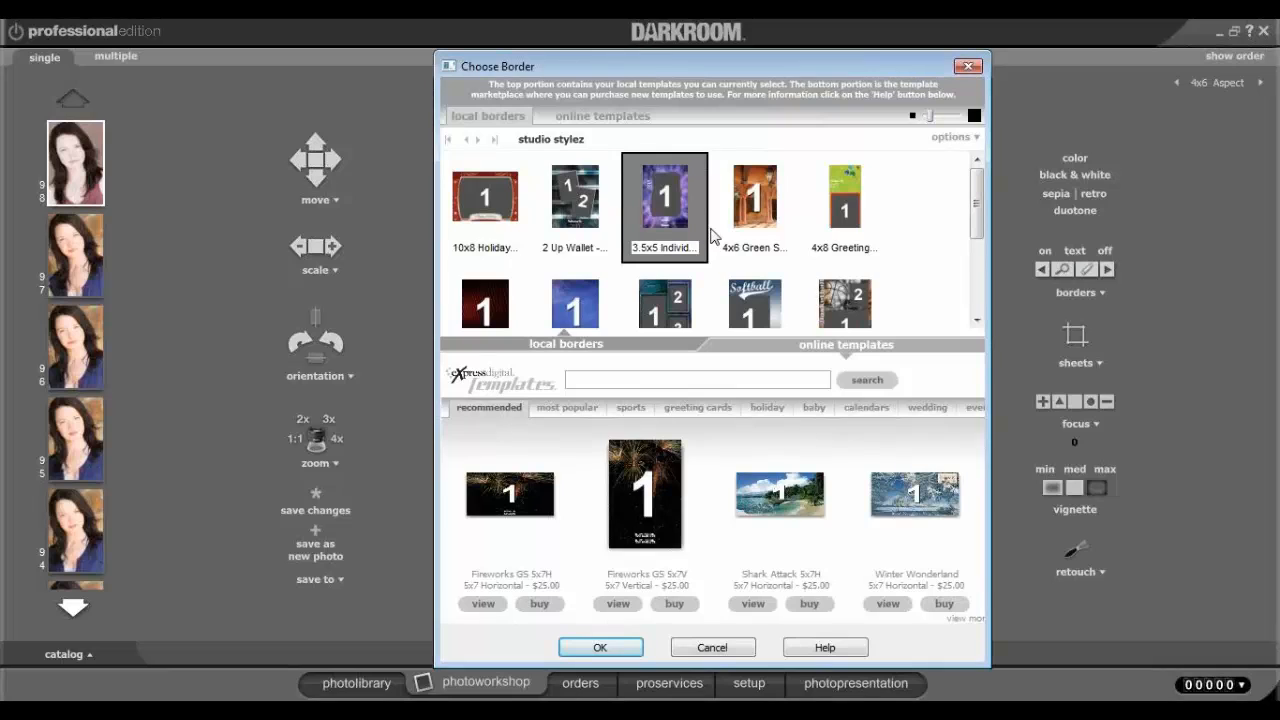
{"action": "left_click", "coordinate": [606, 647]}
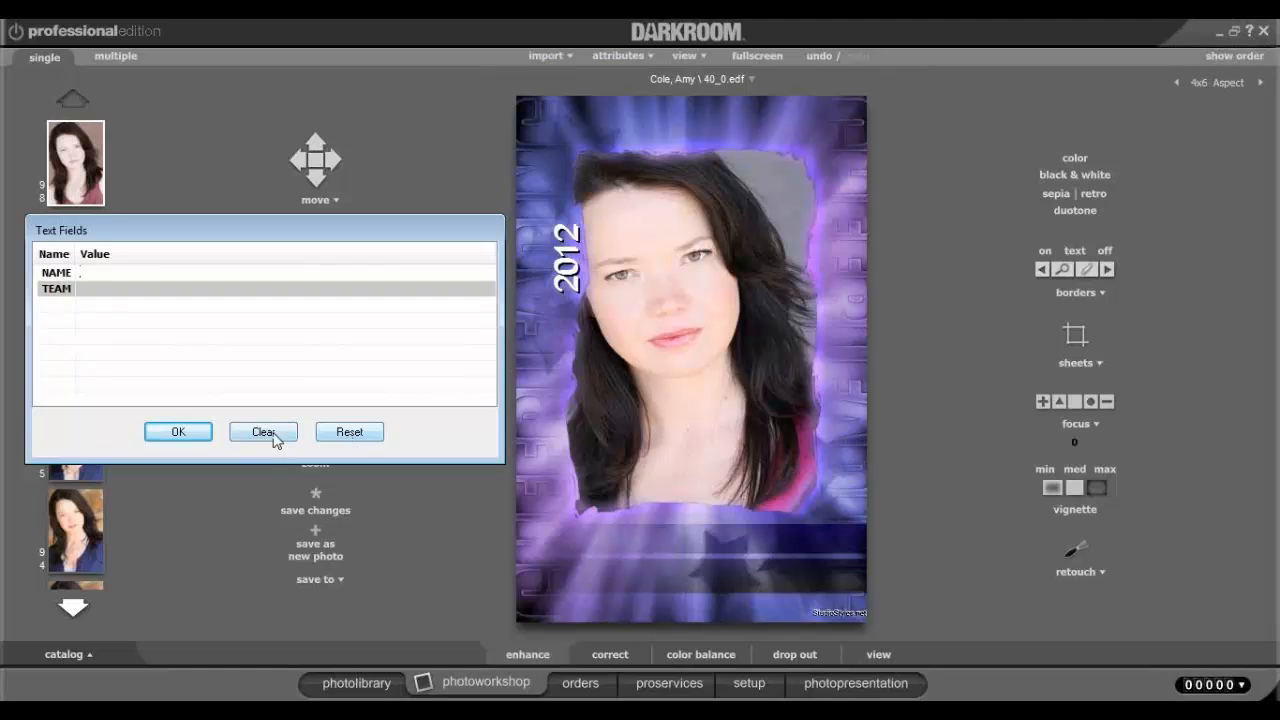
{"action": "left_click", "coordinate": [192, 436]}
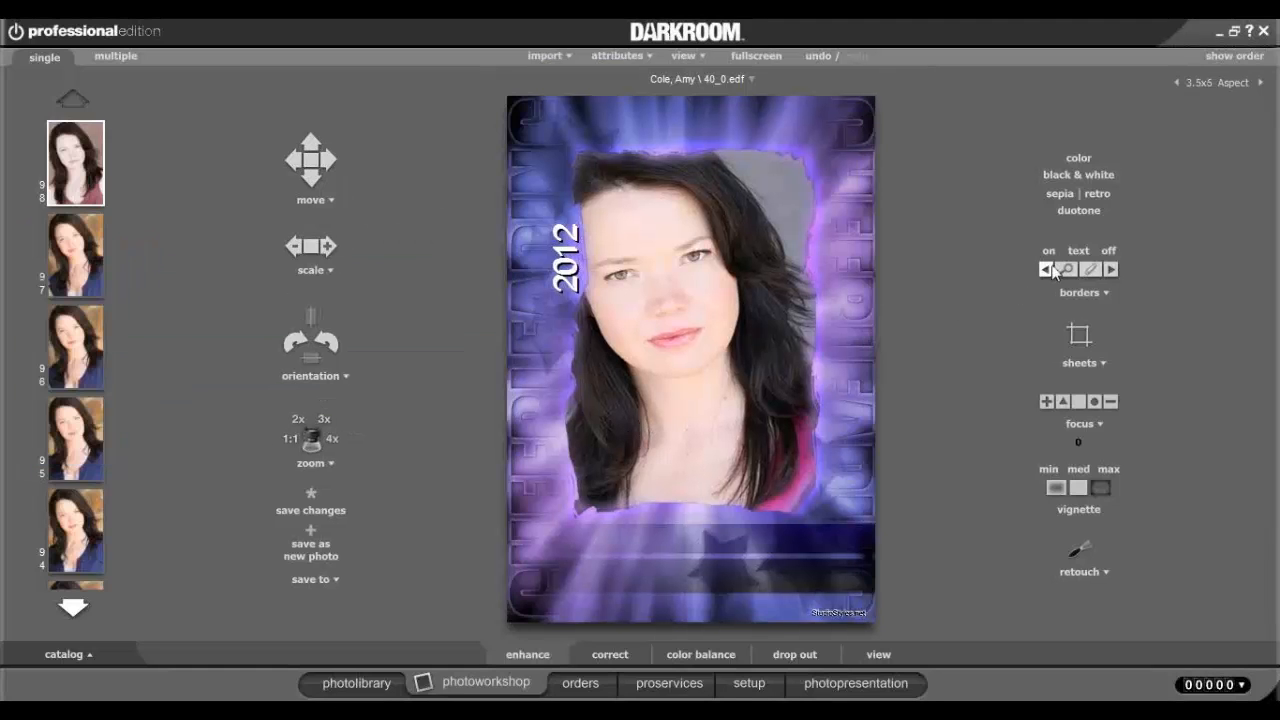
Use the 2 Up Wallet border with photo 96 second, making only the upper photo black and white.
{"action": "left_click", "coordinate": [1062, 269]}
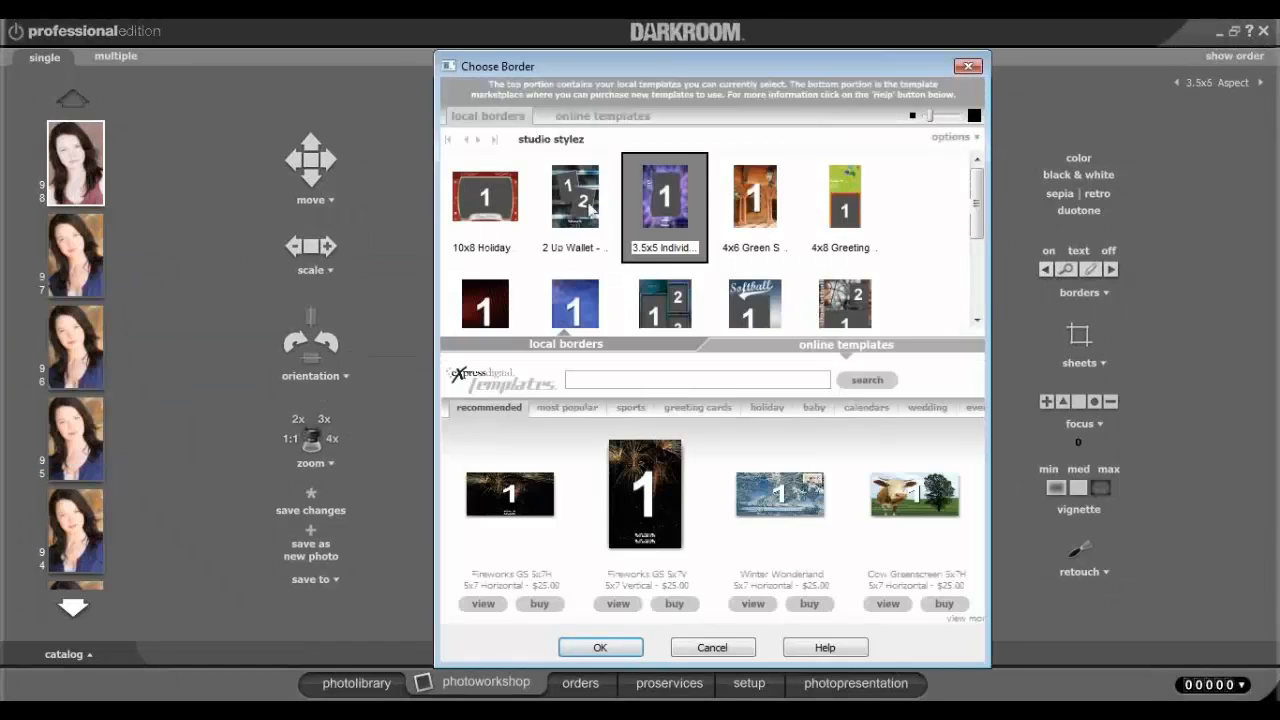
{"action": "double_click", "coordinate": [575, 197]}
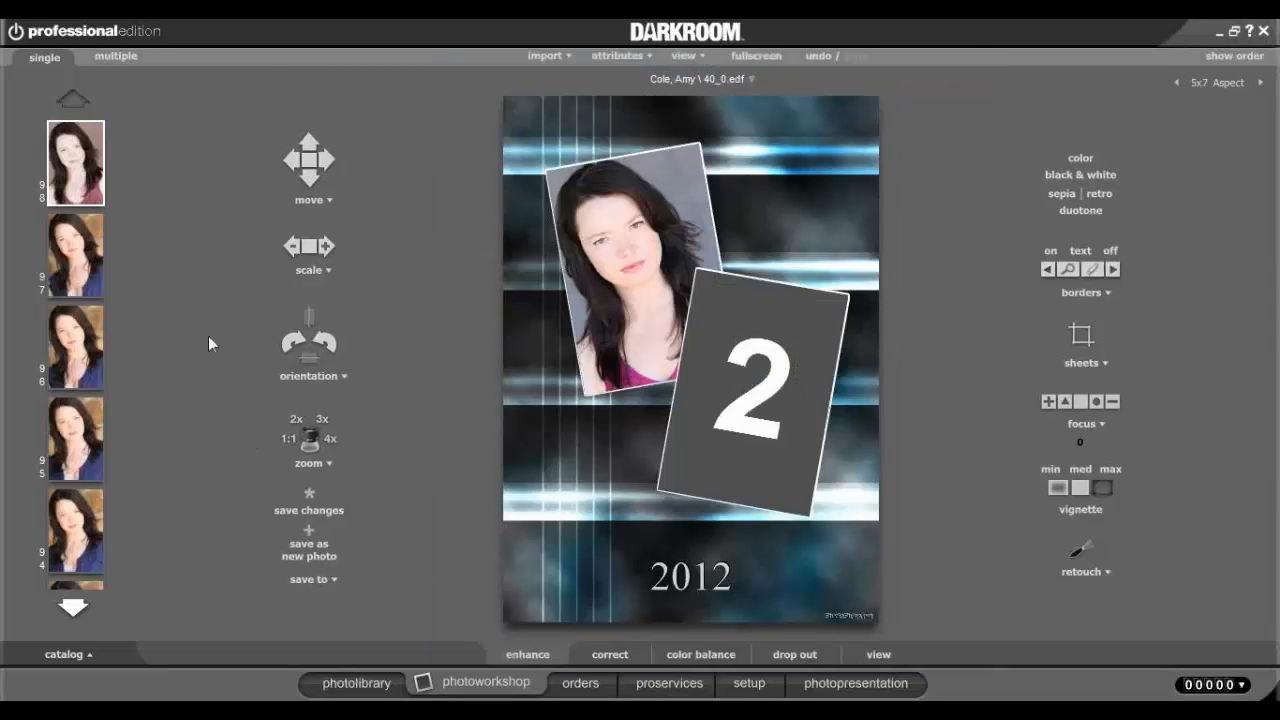
{"action": "left_click", "coordinate": [89, 350]}
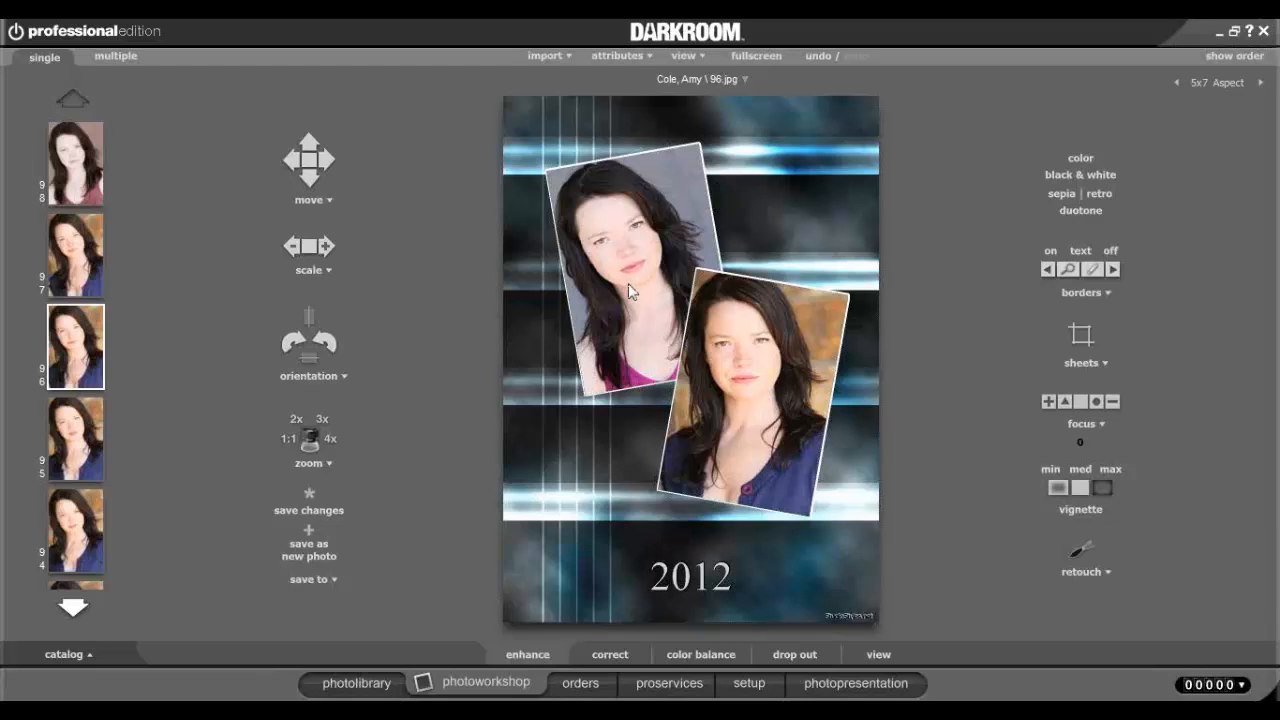
{"action": "scroll", "coordinate": [628, 284], "scroll_direction": "up", "scroll_amount": 4}
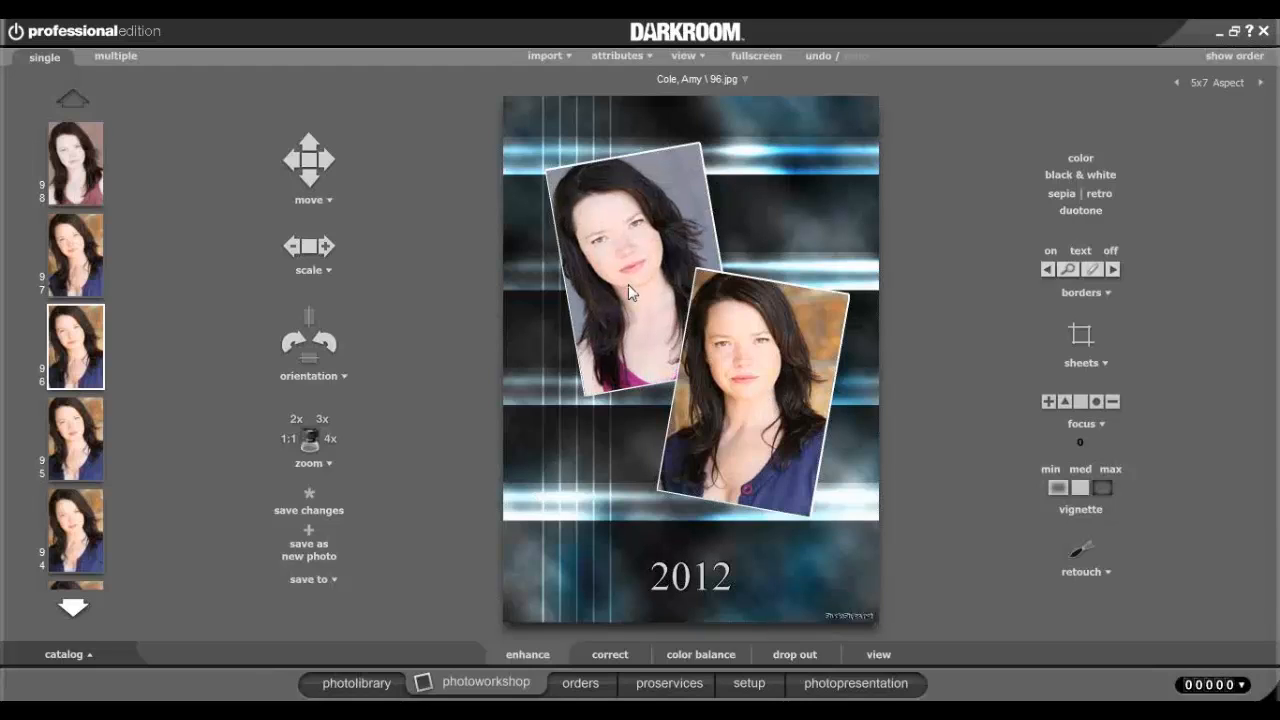
{"action": "scroll", "coordinate": [628, 284], "scroll_direction": "down", "scroll_amount": 1}
{"action": "left_click", "coordinate": [1097, 177]}
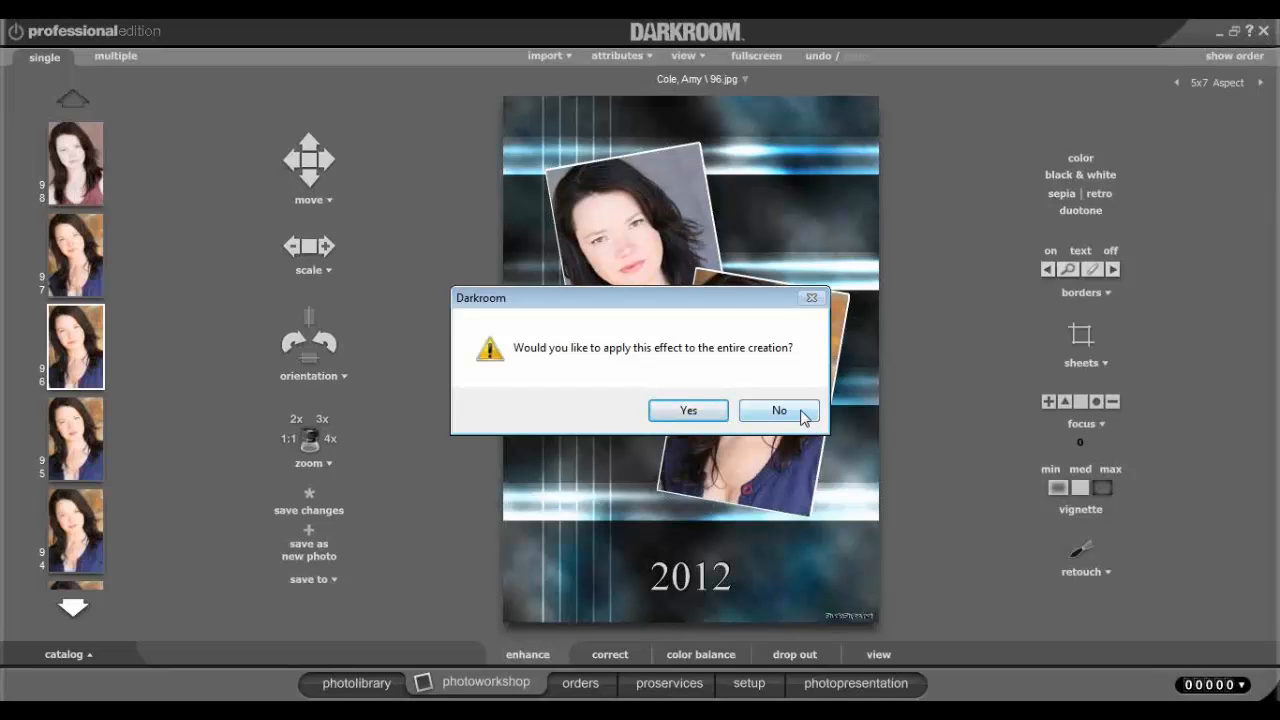
{"action": "left_click", "coordinate": [779, 411]}
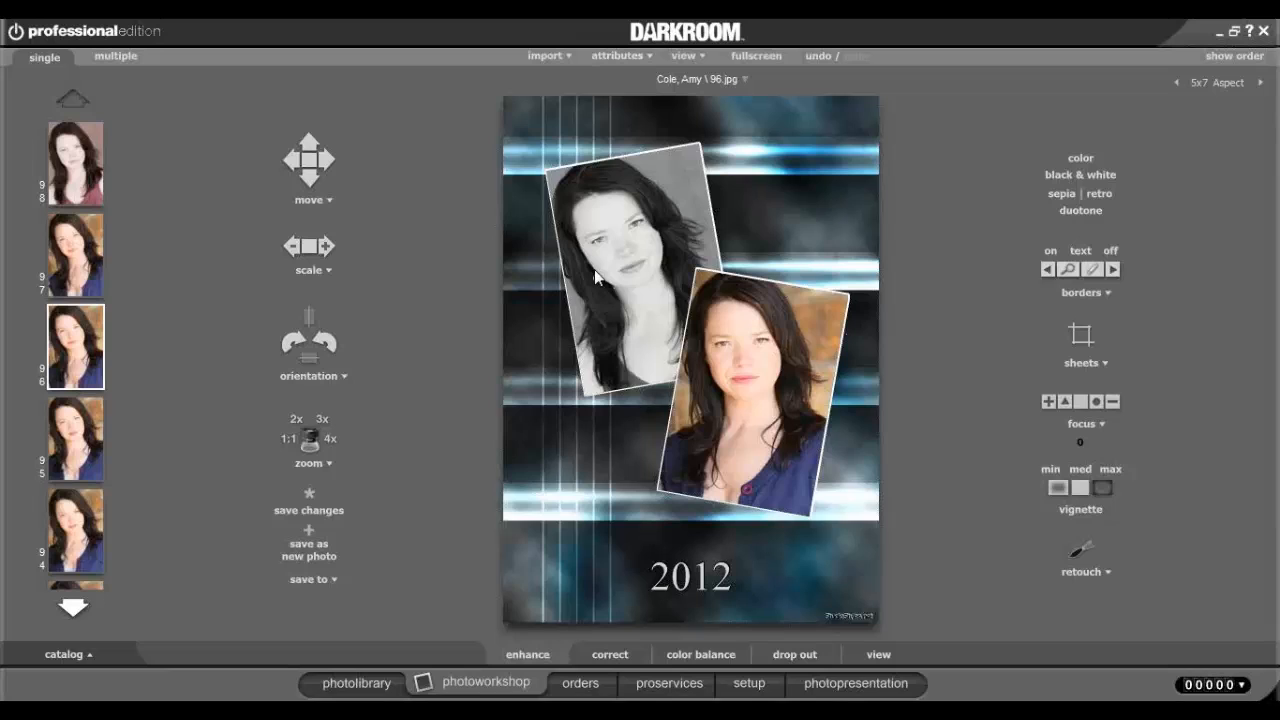
Save the two-photo layout as photo 99, switch borders off, and reopen portrait 40_0.
{"action": "left_click", "coordinate": [320, 549]}
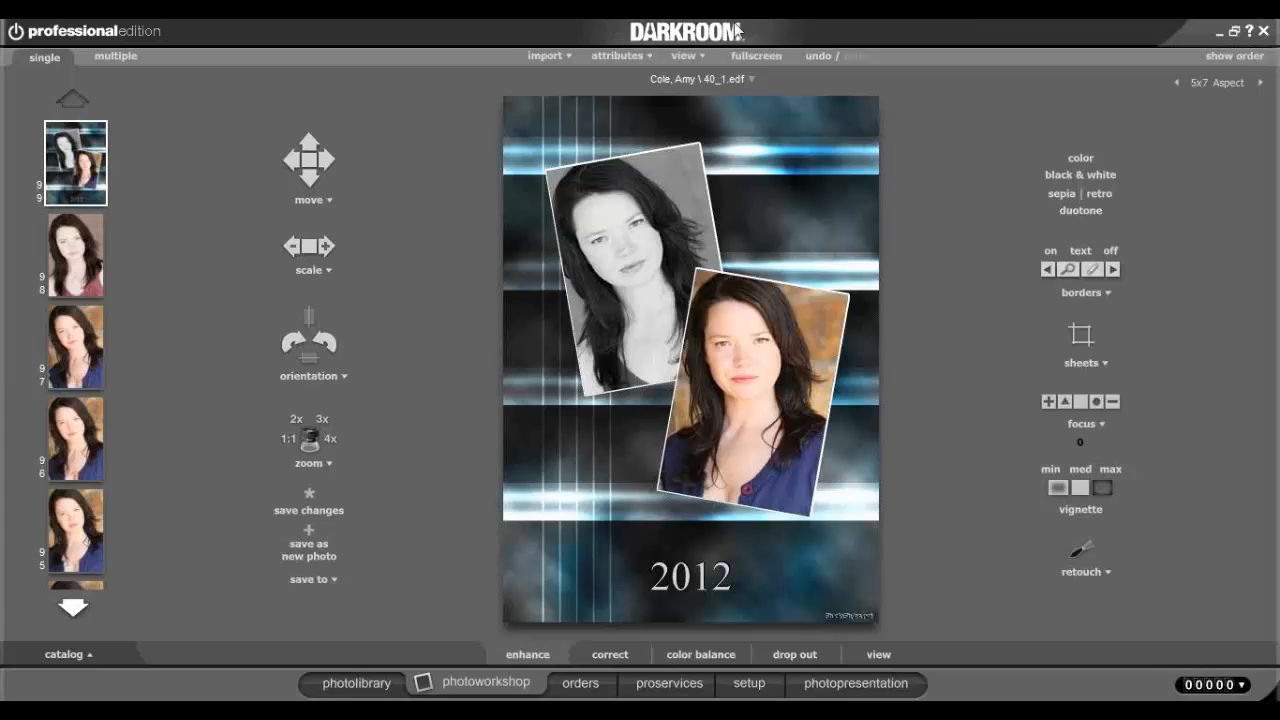
{"action": "left_click", "coordinate": [1113, 250]}
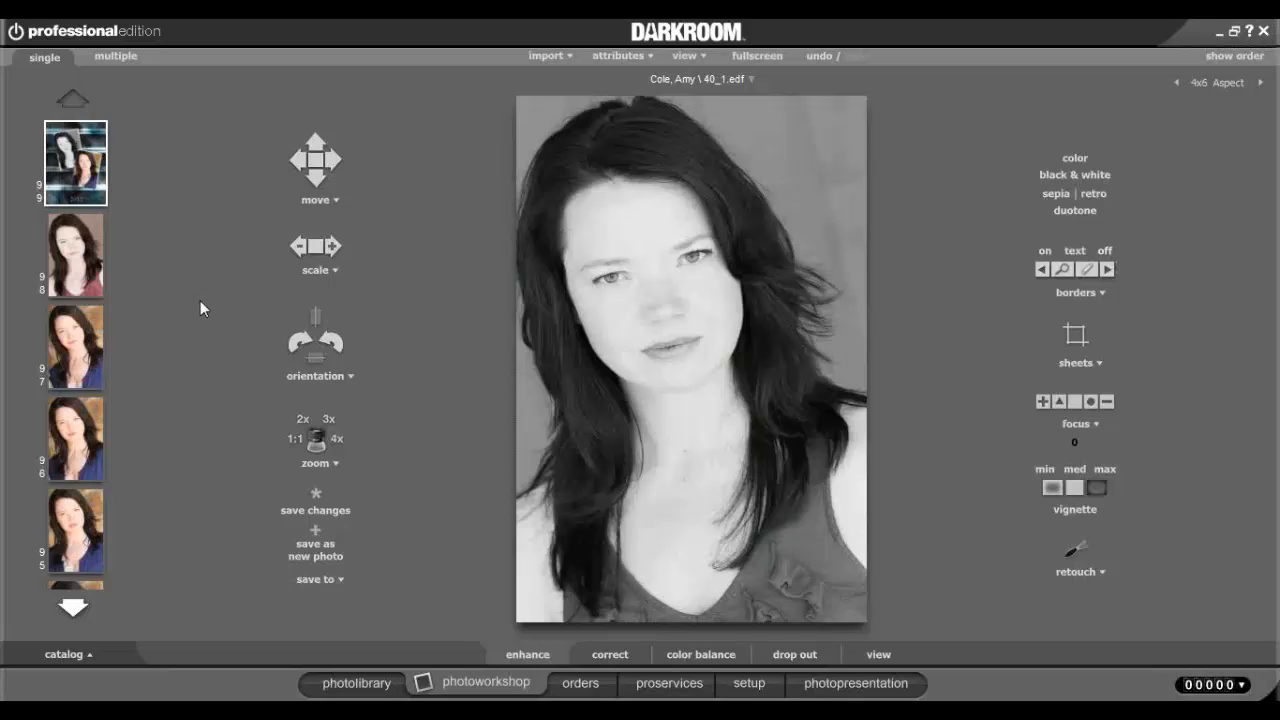
{"action": "left_click", "coordinate": [113, 259]}
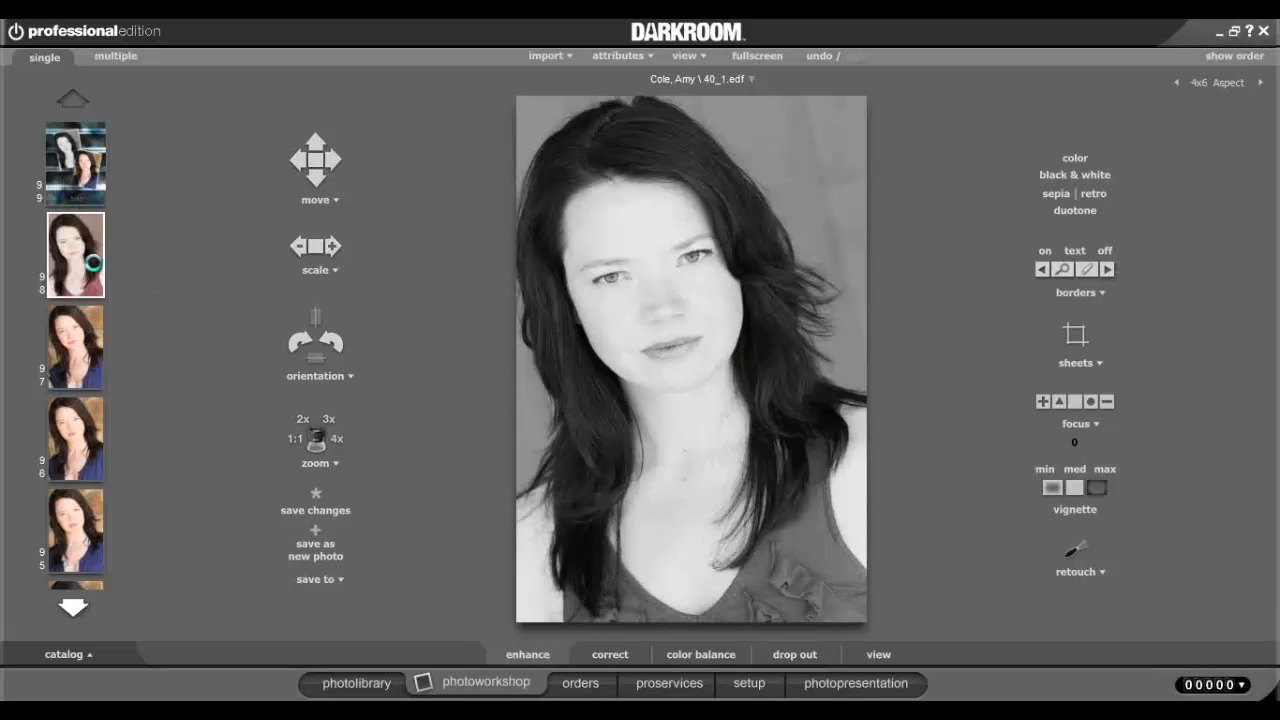
Restore the portrait to colour and start a Composite Sheet on a portrait-orientation page.
{"action": "left_click", "coordinate": [1078, 160]}
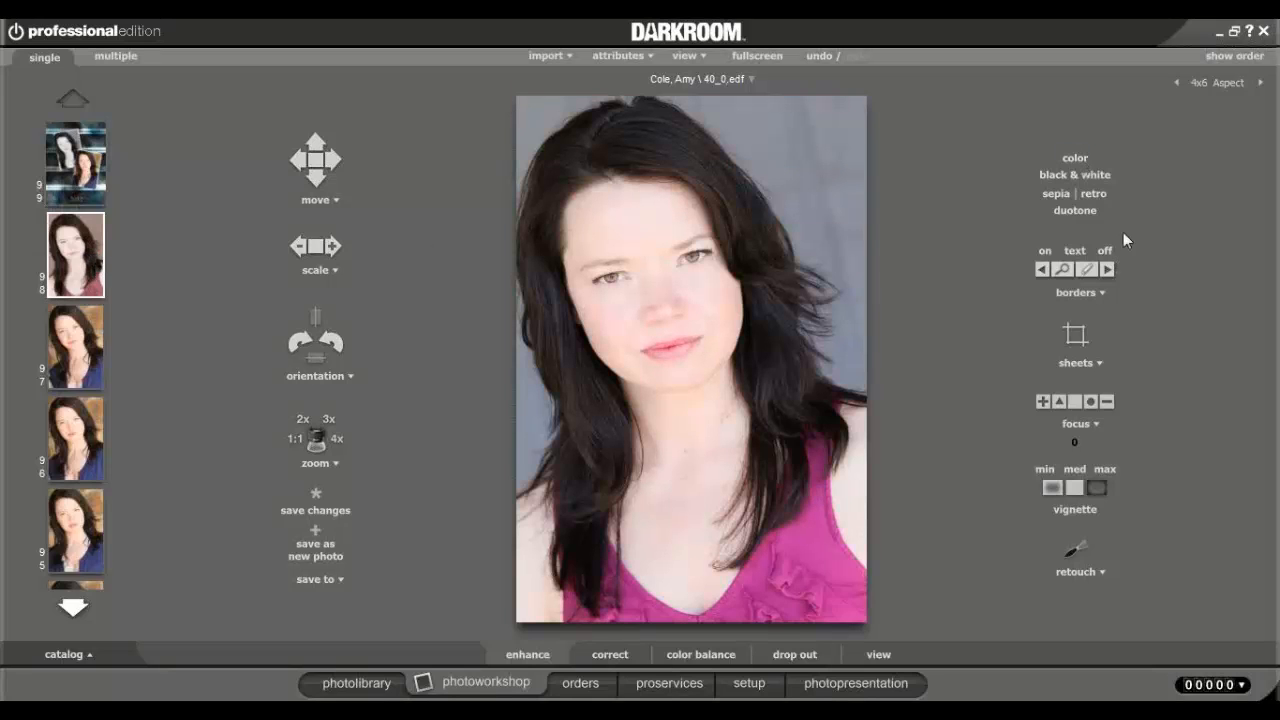
{"action": "left_click", "coordinate": [1081, 366]}
{"action": "left_click", "coordinate": [1084, 366]}
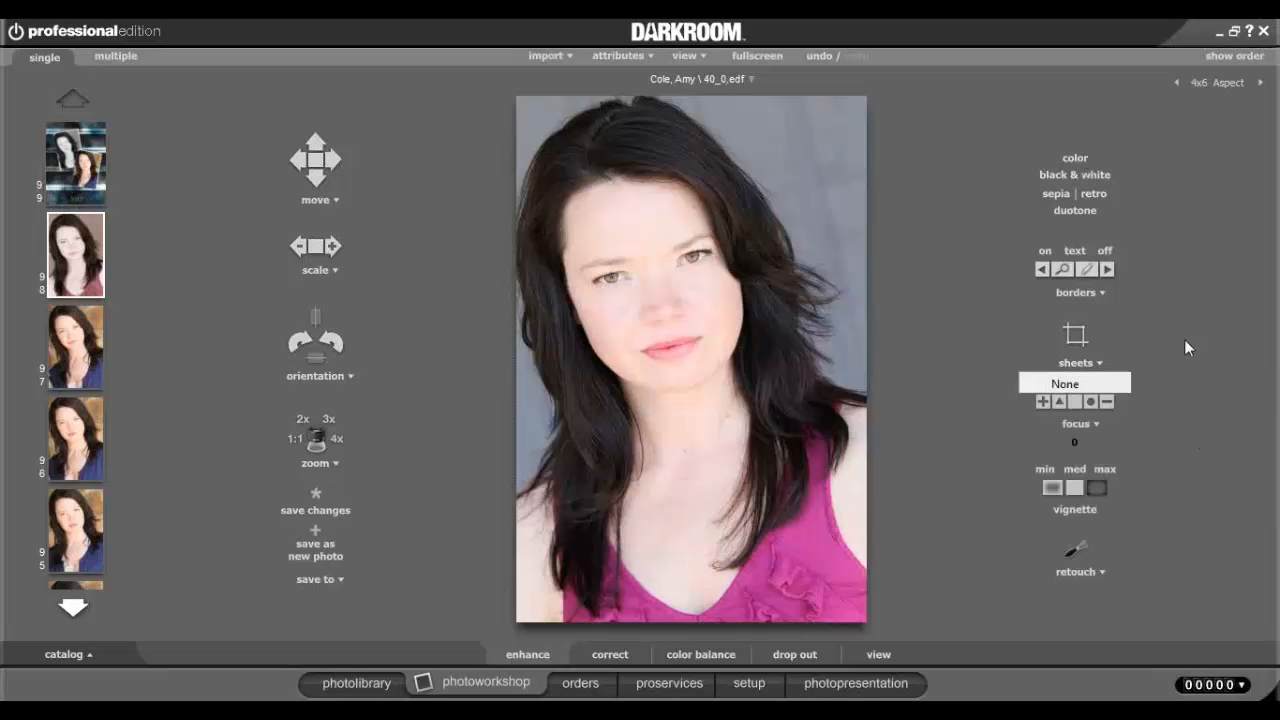
{"action": "left_click", "coordinate": [1084, 366]}
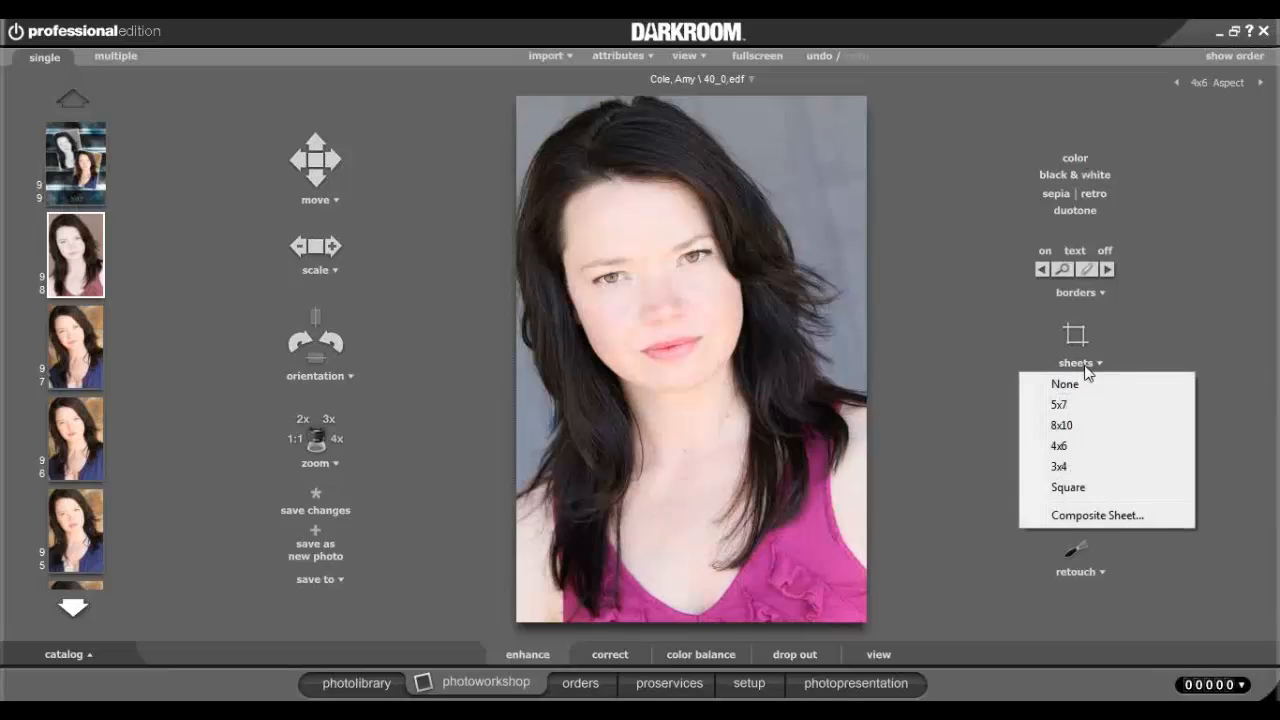
{"action": "left_click", "coordinate": [1102, 520]}
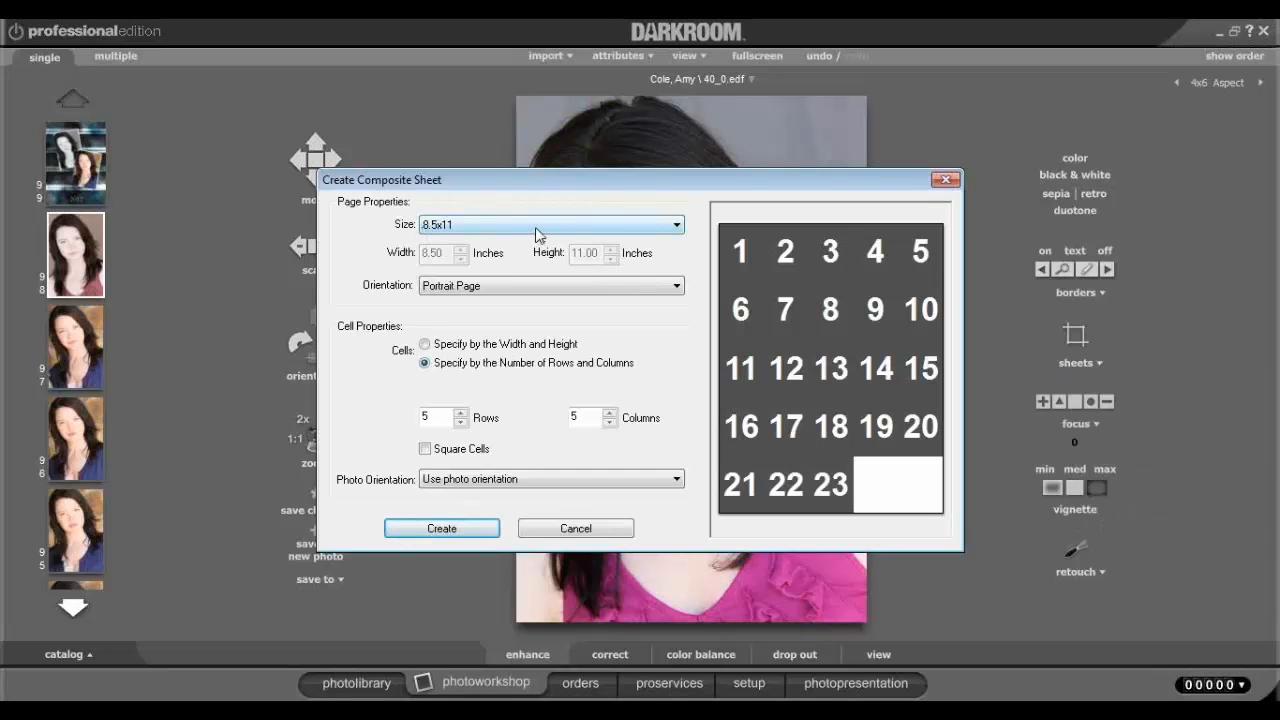
{"action": "left_click", "coordinate": [535, 285]}
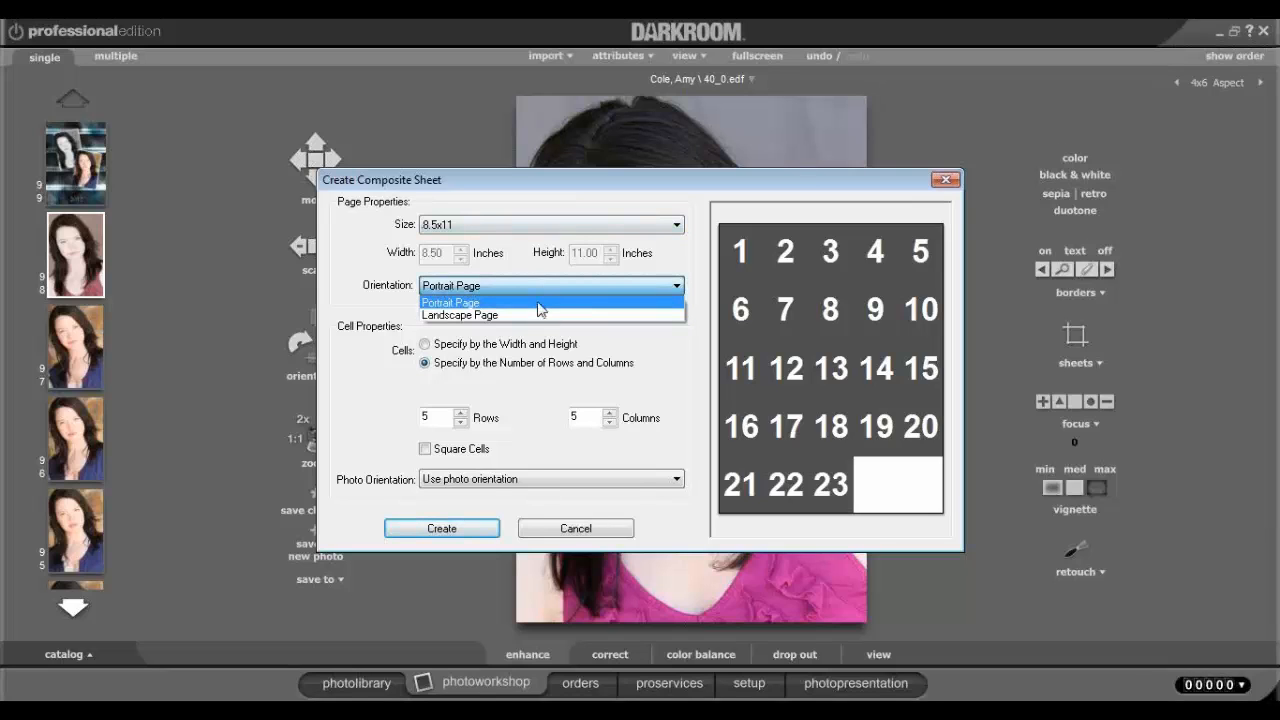
{"action": "left_click", "coordinate": [538, 303]}
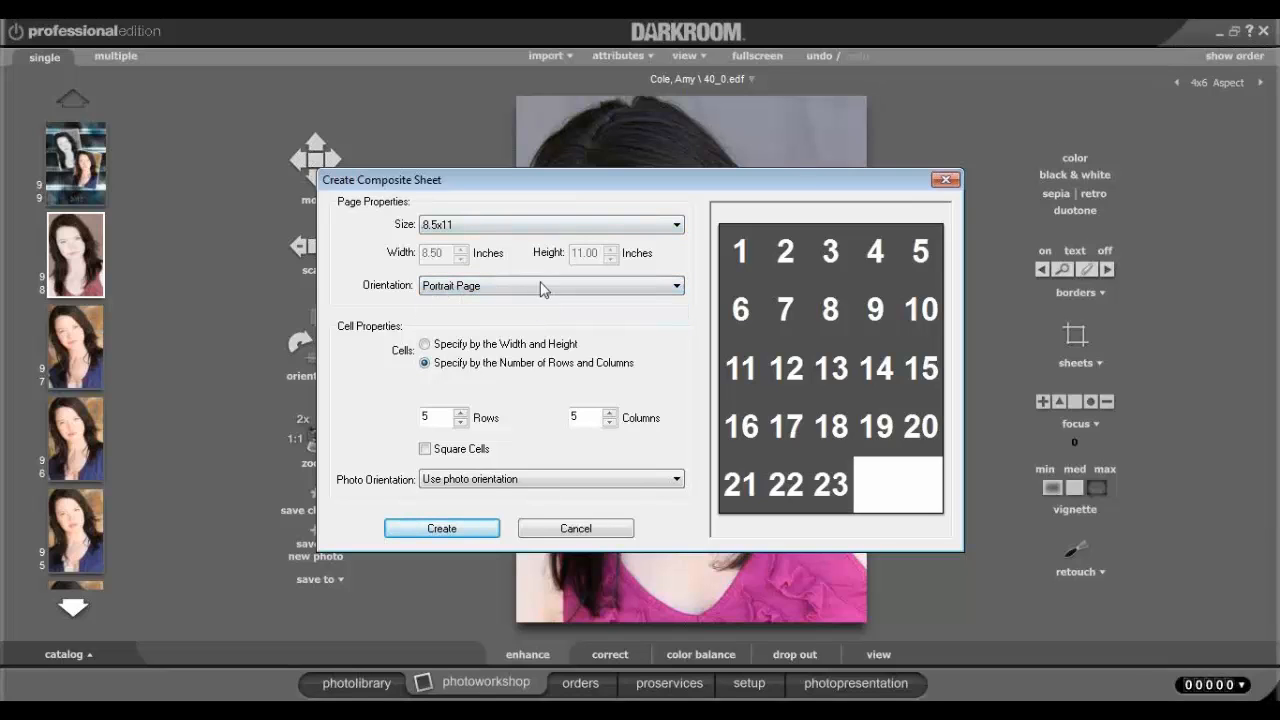
Reduce rows and columns from 5 to 2 and create the 2x2 composite sheet.
{"action": "left_click", "coordinate": [460, 422]}
{"action": "left_click", "coordinate": [609, 422]}
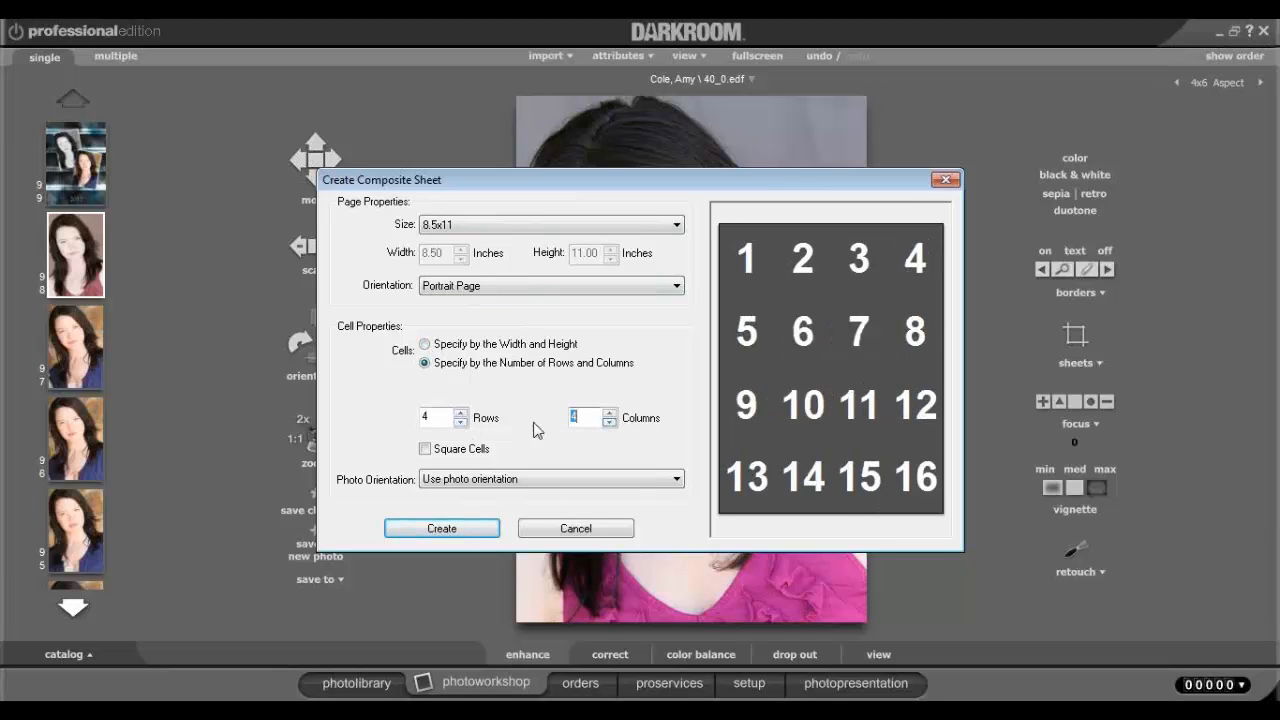
{"action": "left_click", "coordinate": [460, 422]}
{"action": "left_click", "coordinate": [609, 422]}
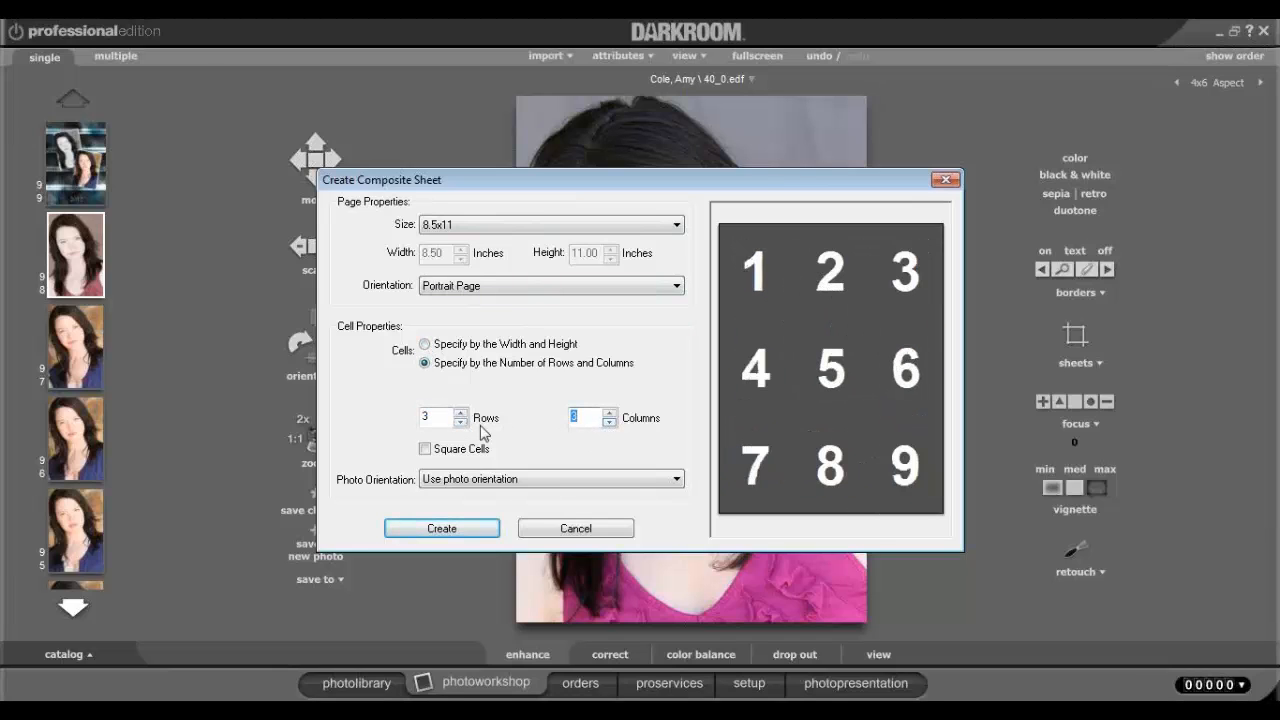
{"action": "left_click", "coordinate": [460, 422]}
{"action": "left_click", "coordinate": [609, 422]}
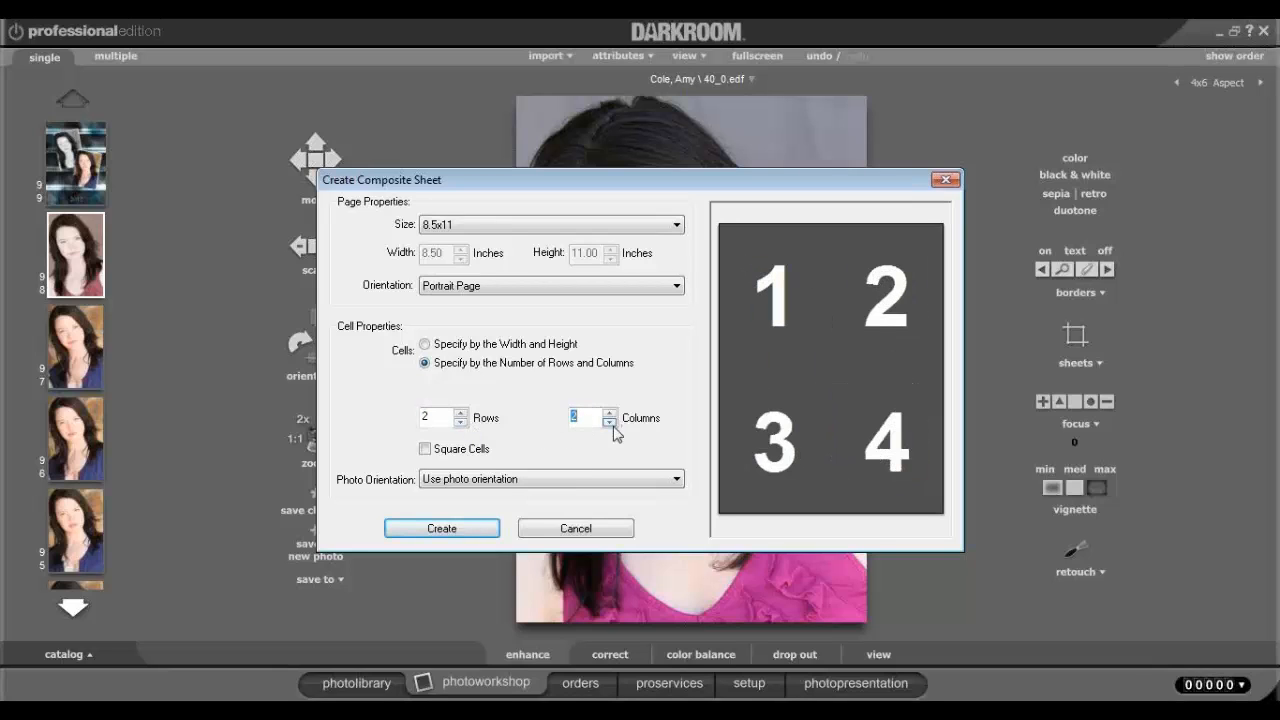
{"action": "left_click", "coordinate": [474, 527]}
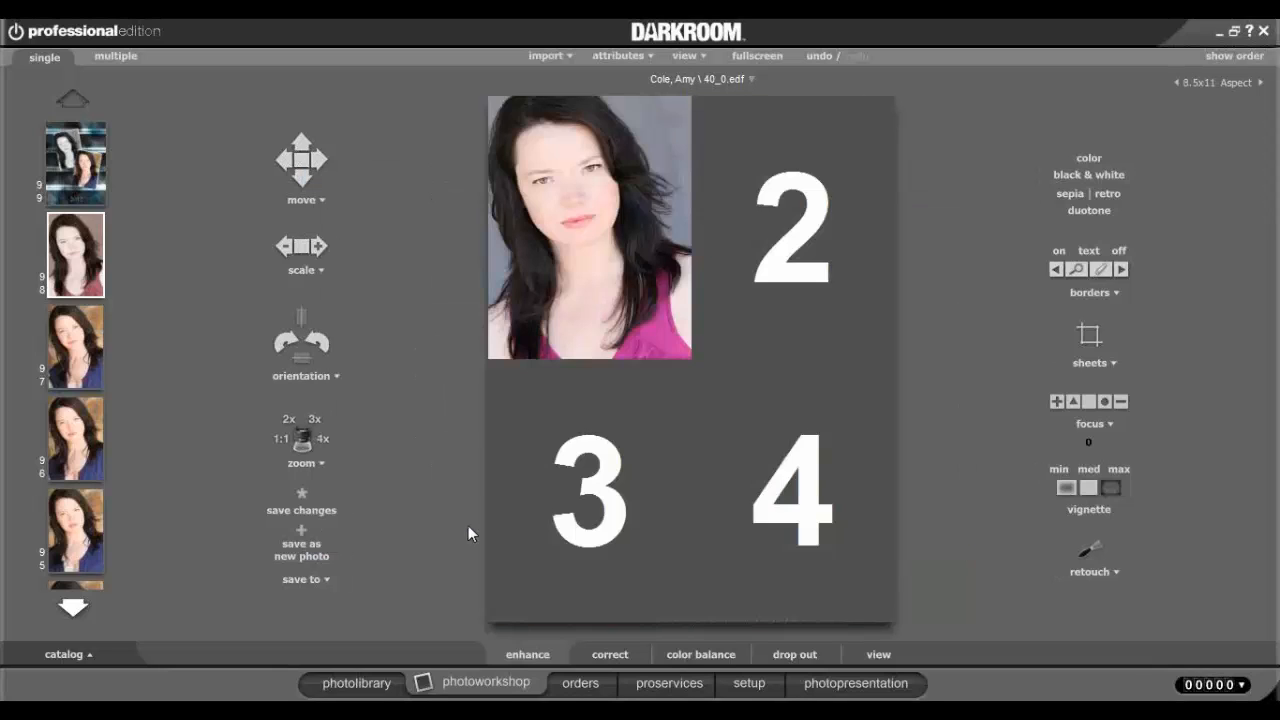
Fill the remaining slots with photos 93, 90 and 86, then turn the border off.
{"action": "scroll", "coordinate": [88, 550], "scroll_direction": "down", "scroll_amount": 2}
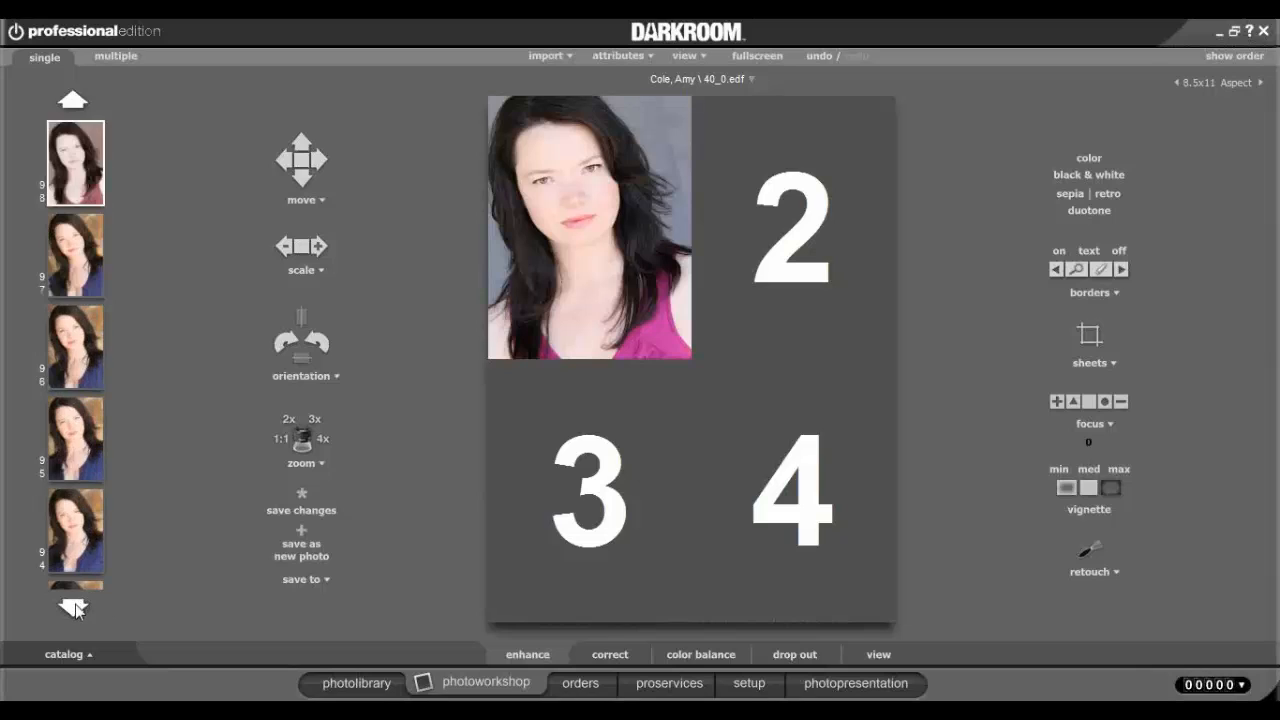
{"action": "left_click", "coordinate": [85, 530]}
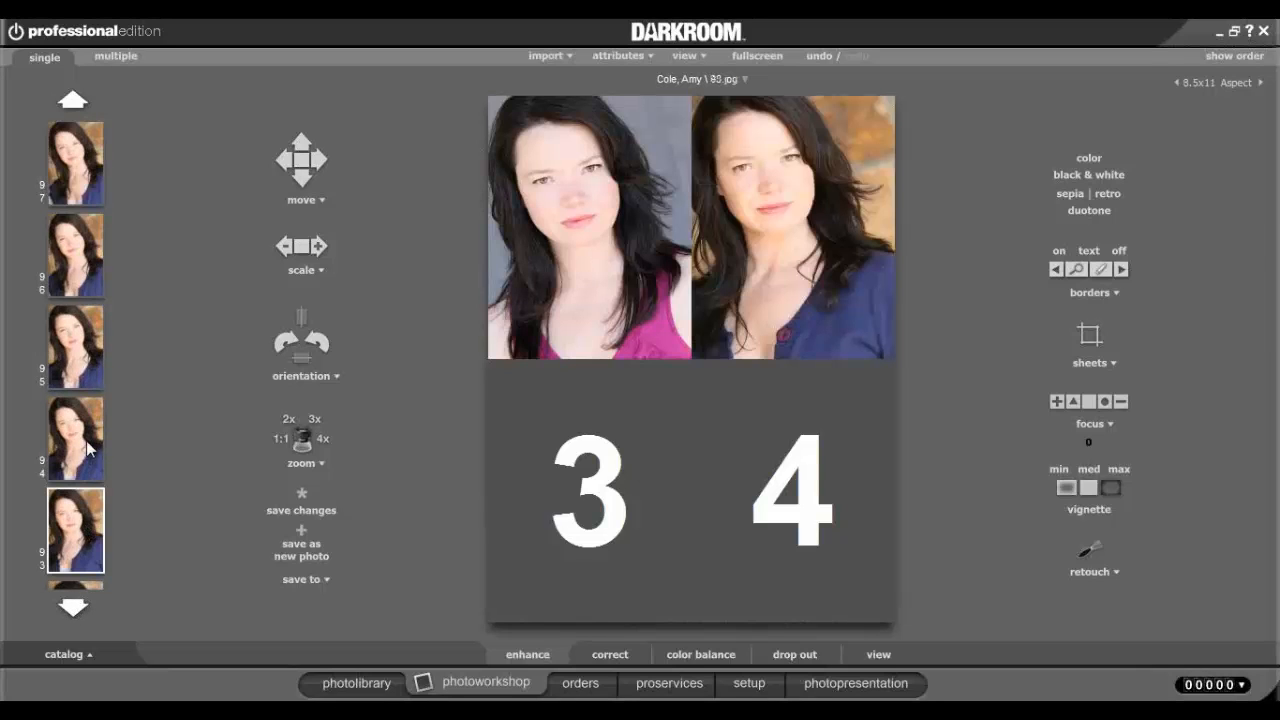
{"action": "left_click", "coordinate": [78, 615]}
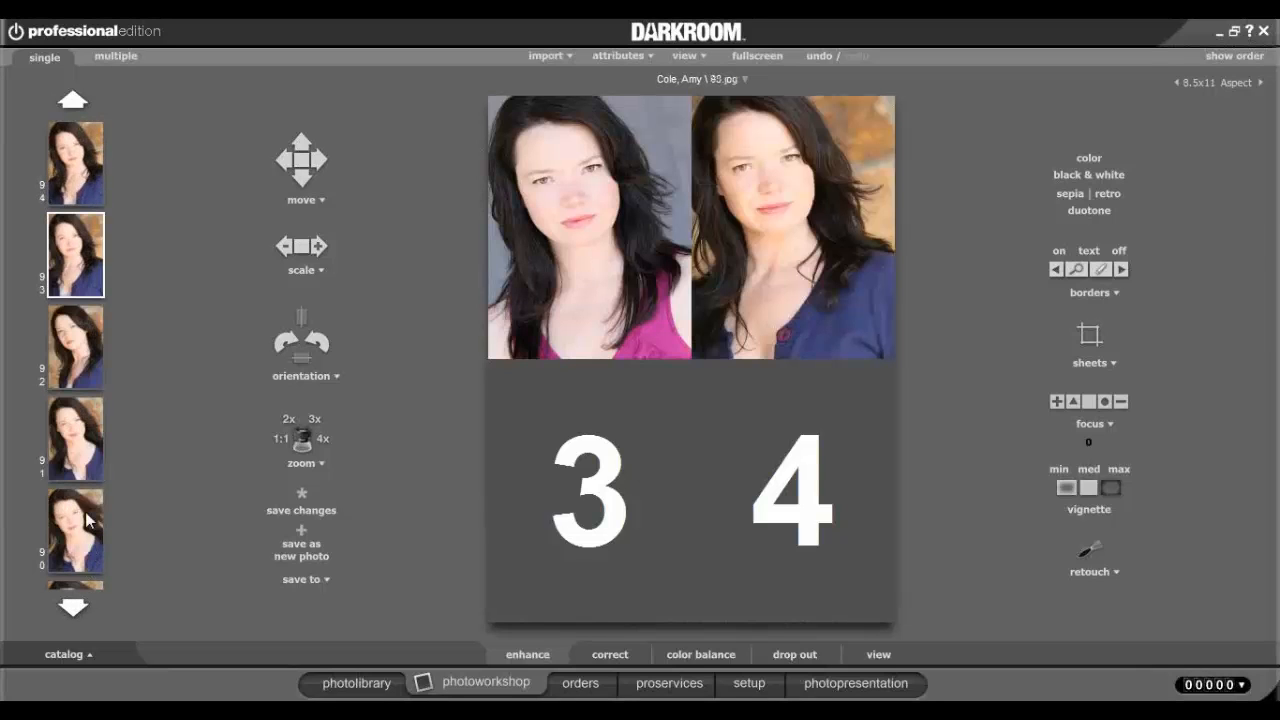
{"action": "left_click", "coordinate": [88, 518]}
{"action": "left_click", "coordinate": [72, 610]}
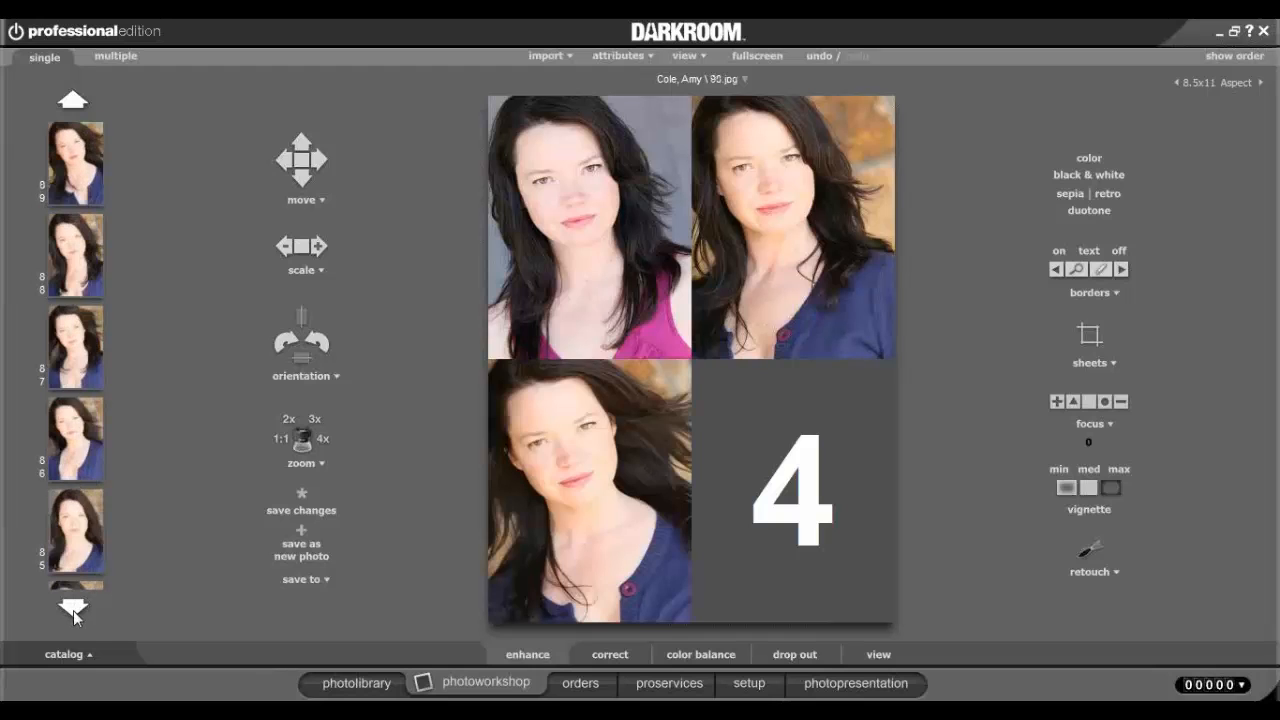
{"action": "left_click", "coordinate": [73, 610]}
{"action": "left_click", "coordinate": [86, 358]}
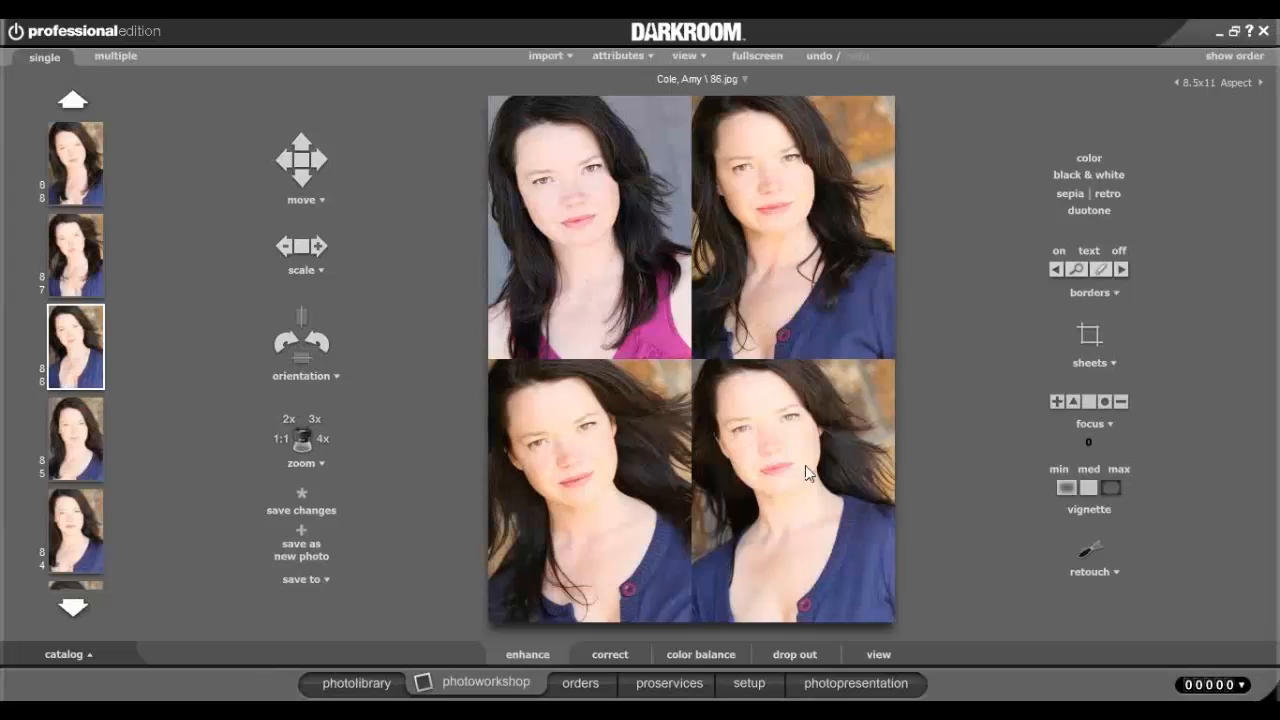
{"action": "left_click", "coordinate": [1122, 250]}
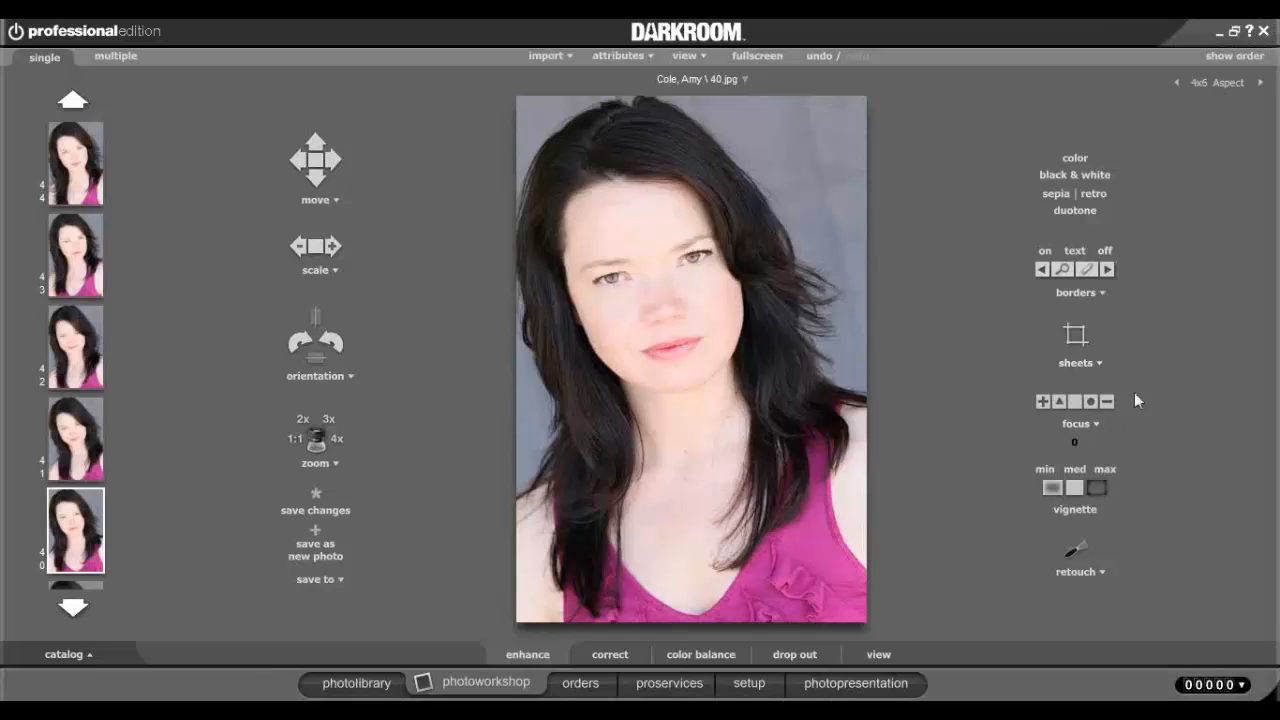
{"action": "left_click", "coordinate": [1076, 404]}
{"action": "left_click", "coordinate": [1097, 488]}
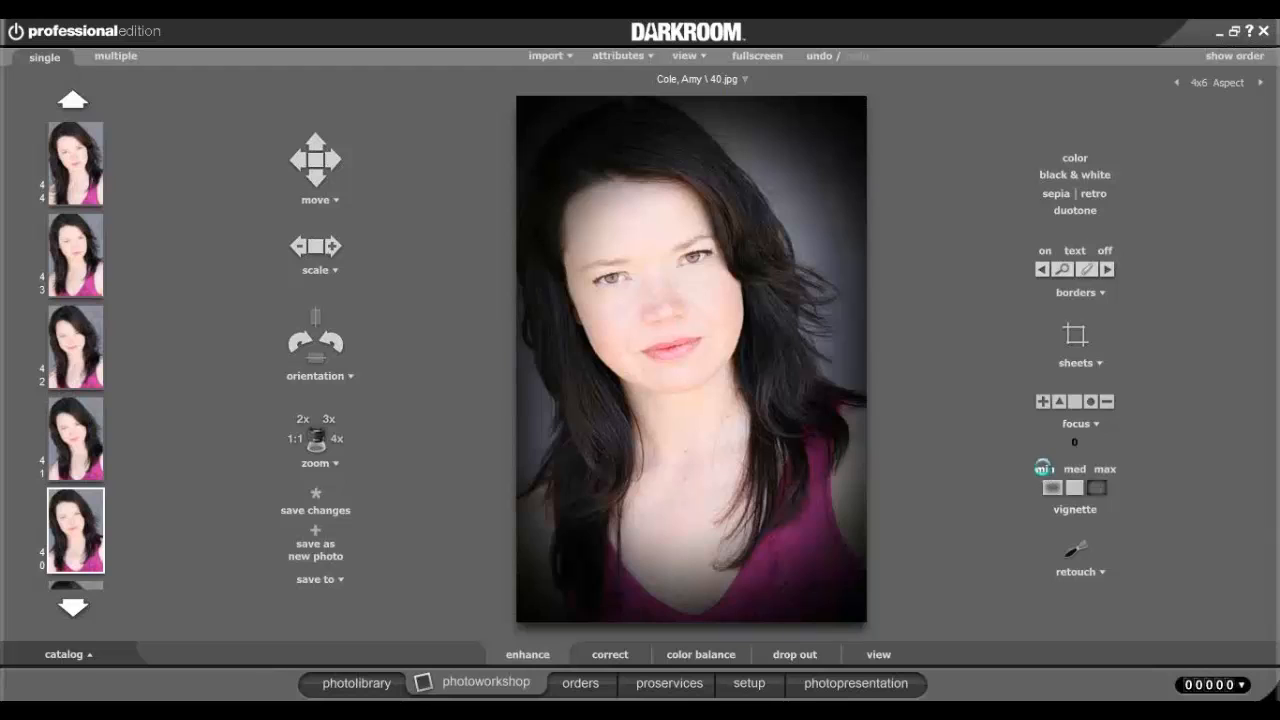
{"action": "left_click", "coordinate": [1076, 474]}
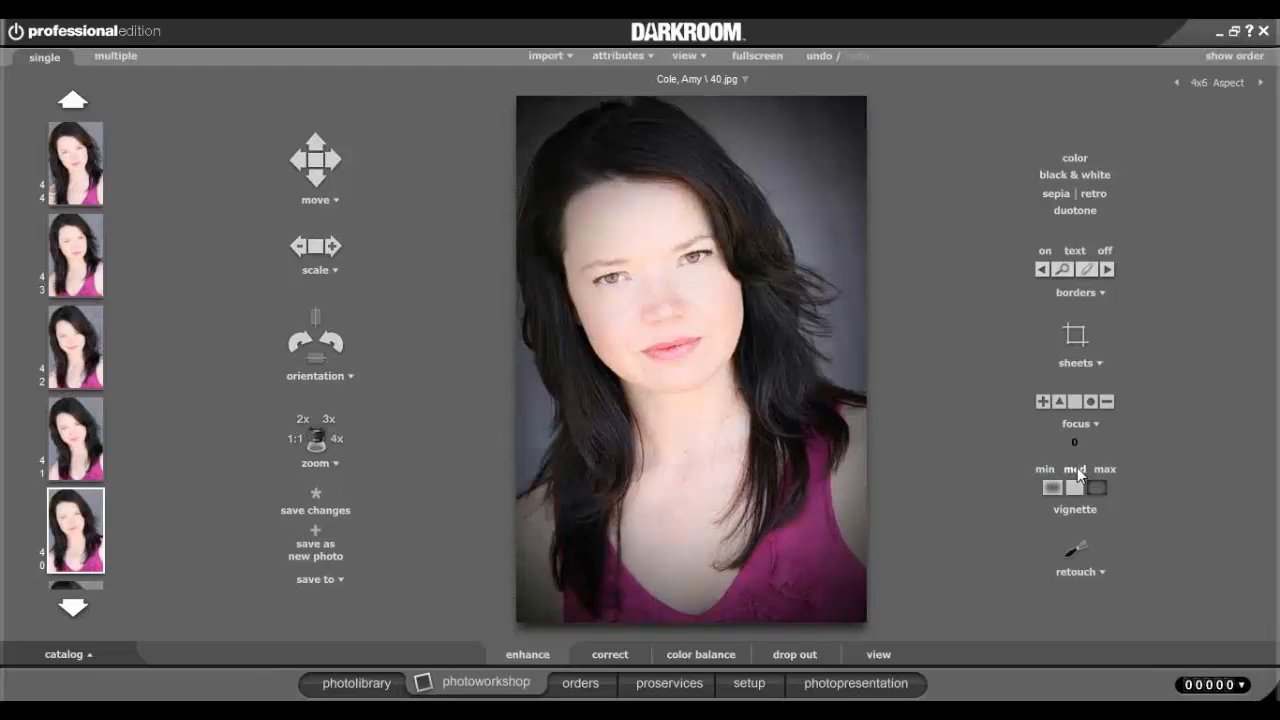
{"action": "left_click", "coordinate": [1111, 470]}
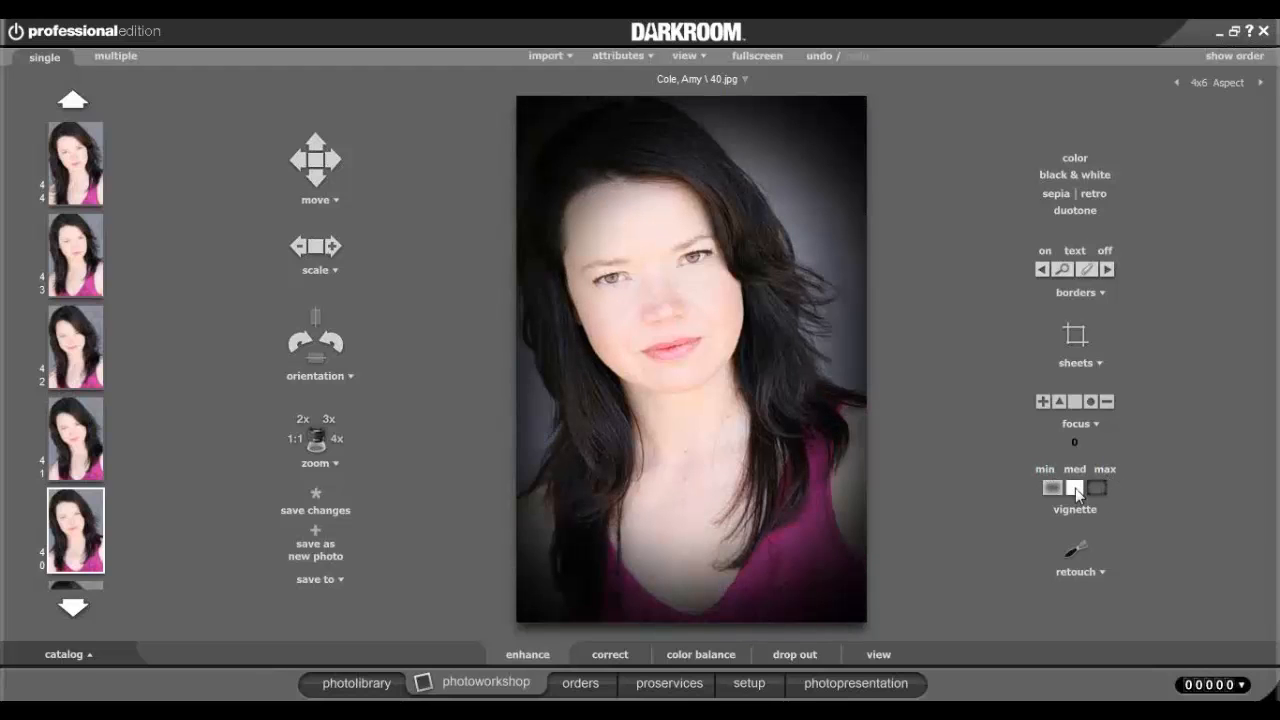
{"action": "left_click", "coordinate": [1075, 488]}
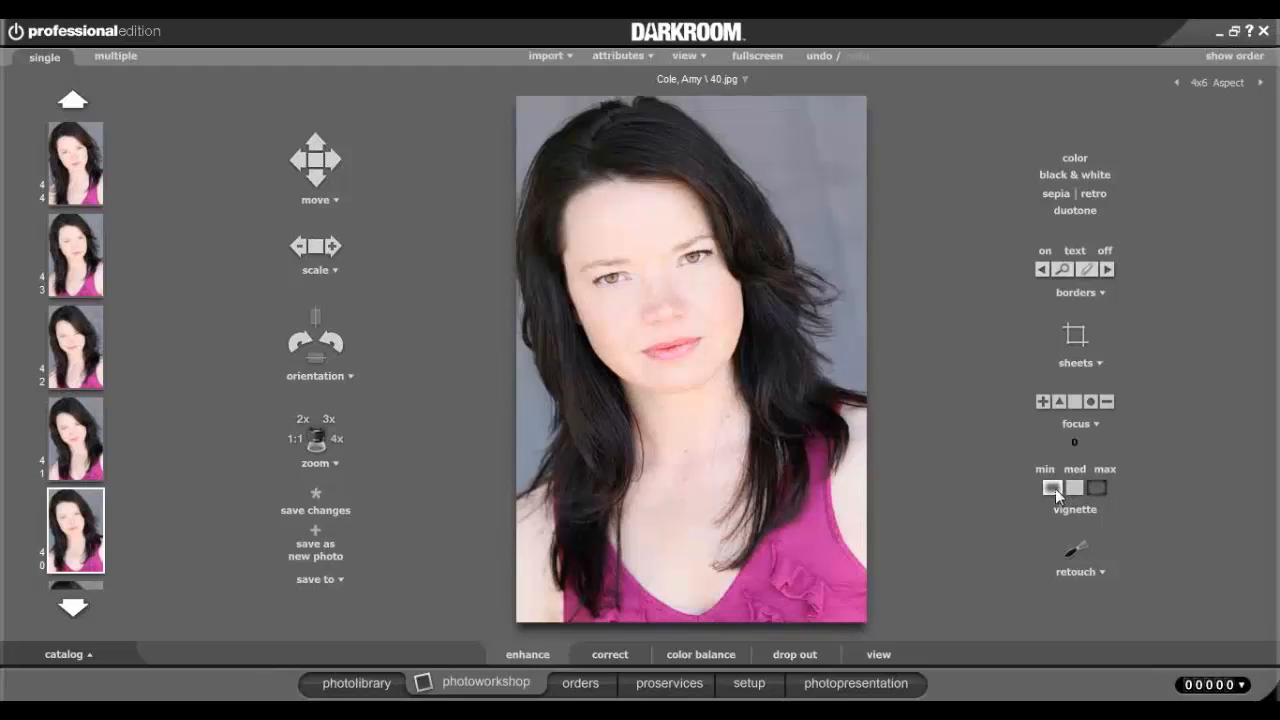
{"action": "left_click", "coordinate": [1053, 488]}
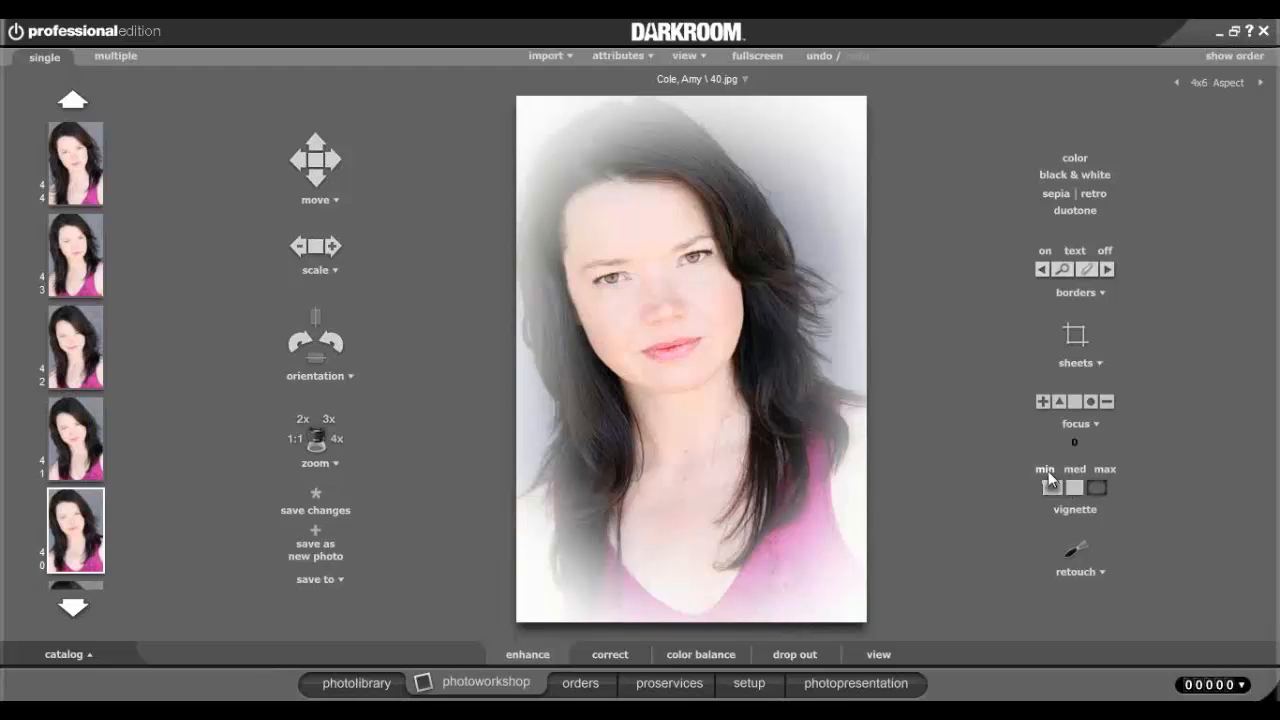
{"action": "left_click", "coordinate": [1048, 471]}
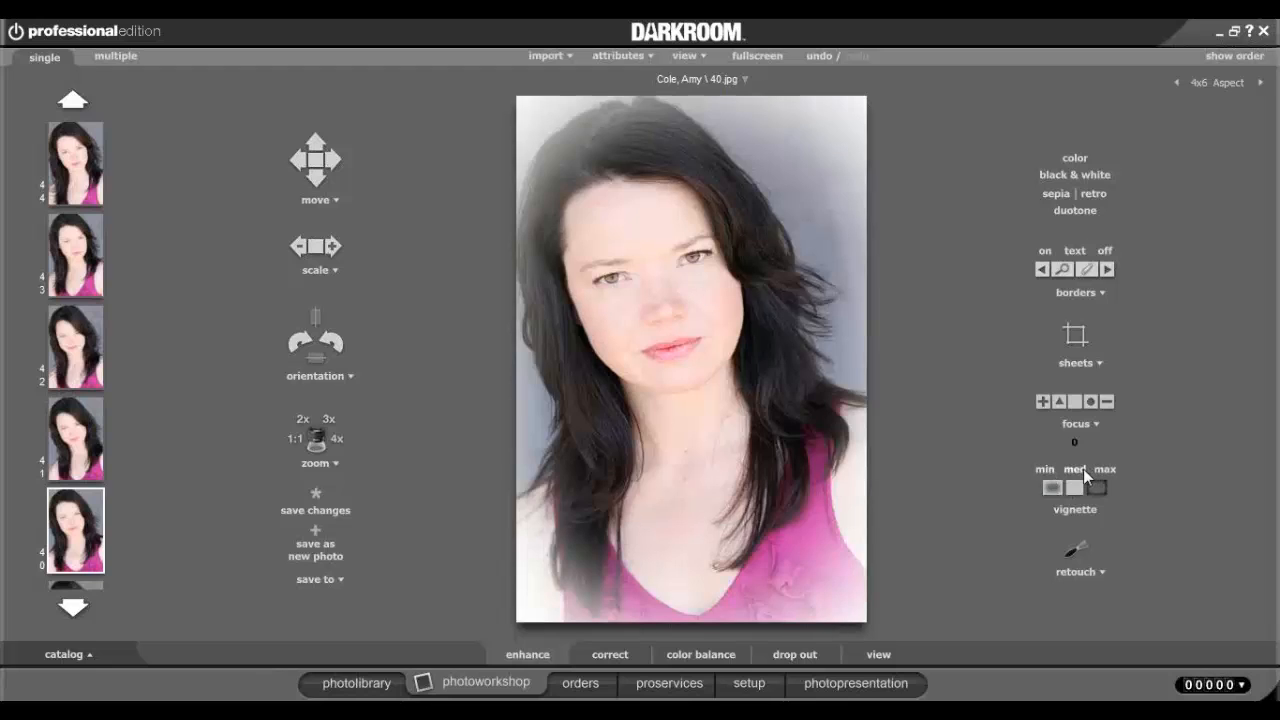
{"action": "left_click", "coordinate": [1083, 469]}
{"action": "left_click", "coordinate": [1100, 470]}
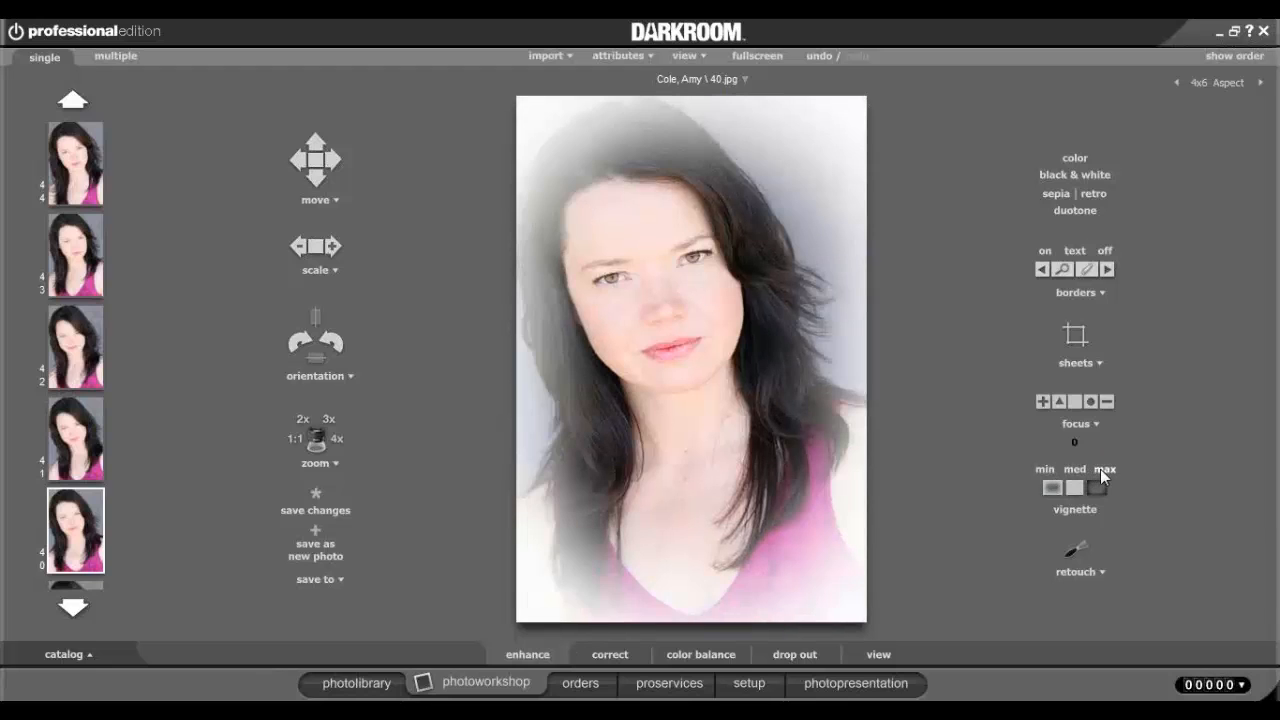
{"action": "left_click", "coordinate": [1074, 488]}
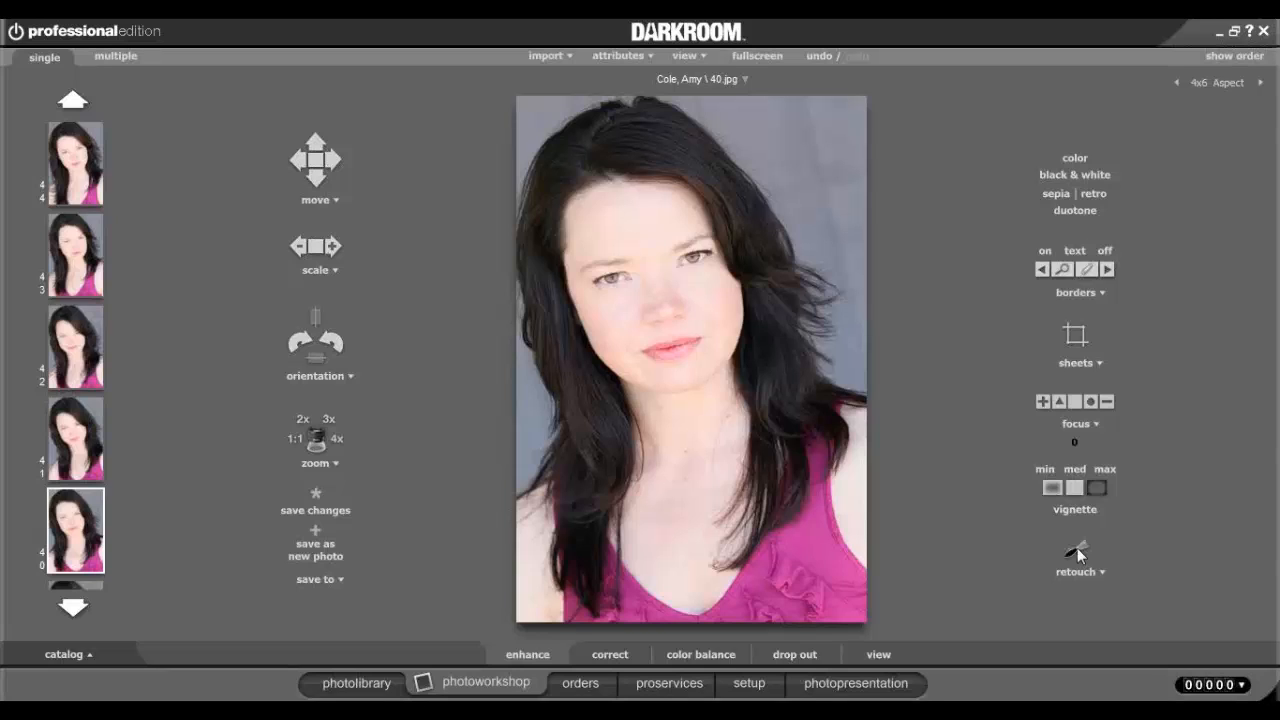
Check the retouch editor choices, then launch the Retouch Workshop for portrait 40.jpg.
{"action": "left_click", "coordinate": [1085, 575]}
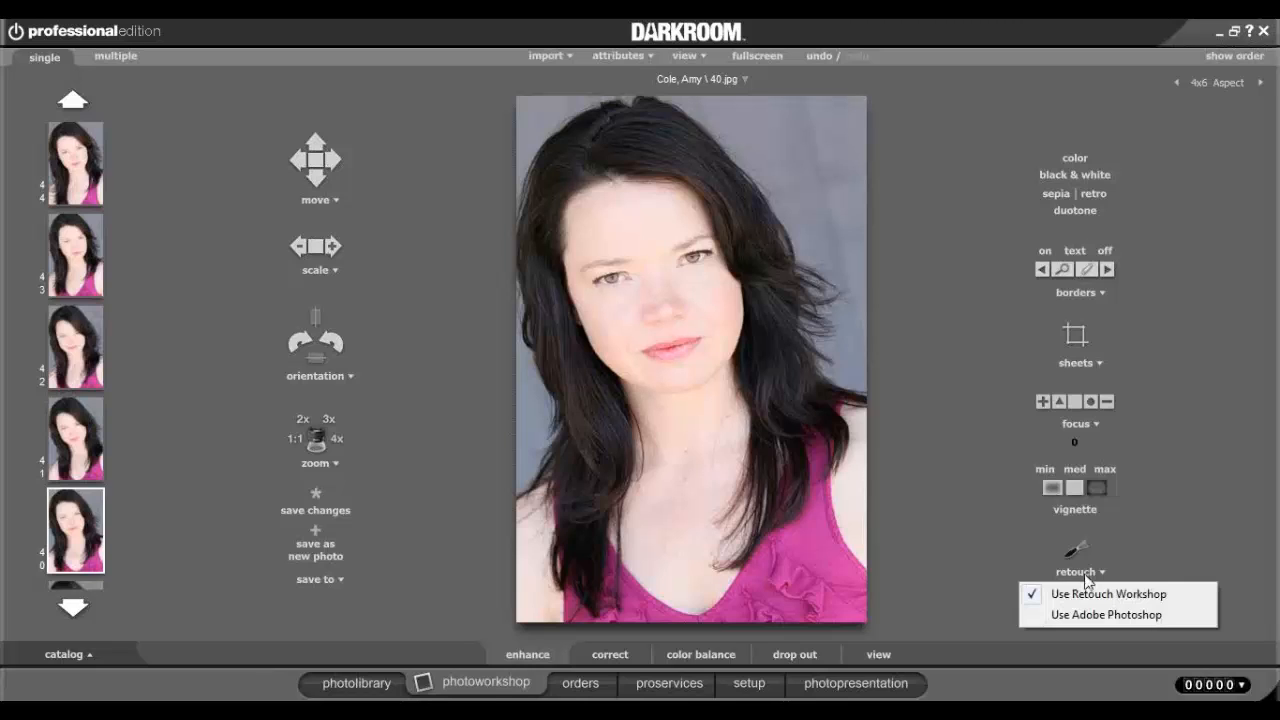
{"action": "left_click", "coordinate": [1190, 552]}
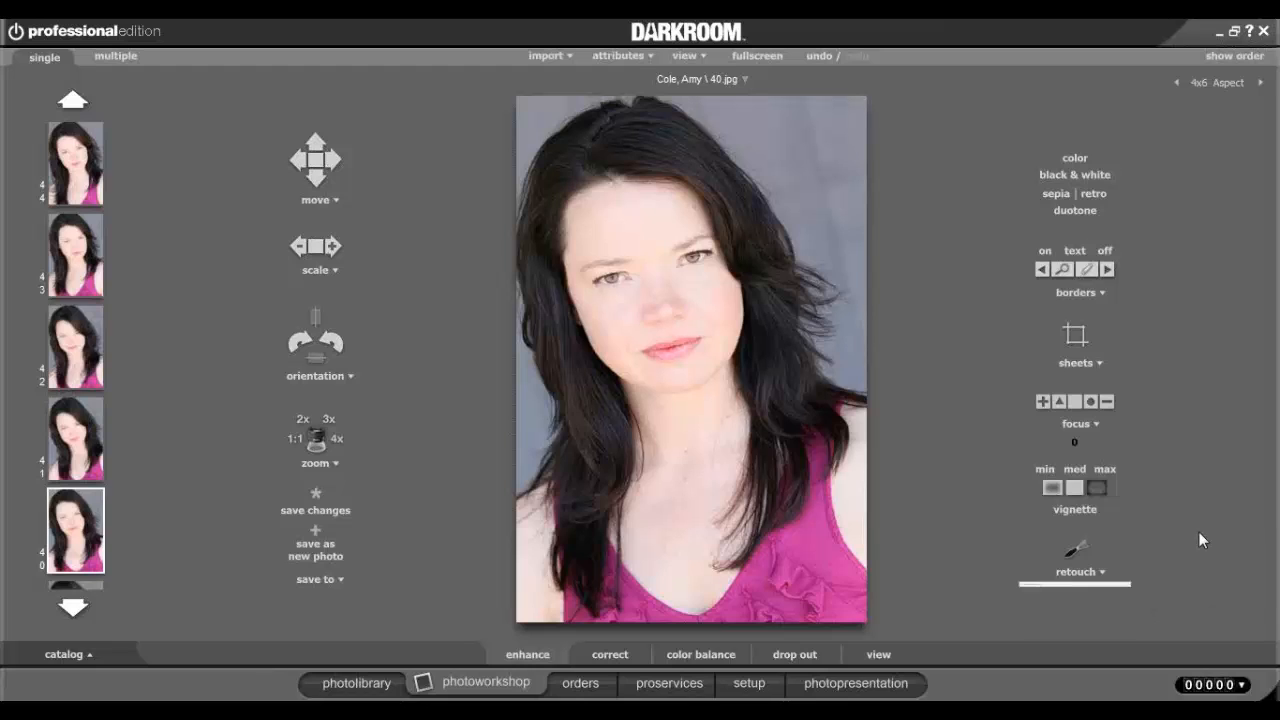
{"action": "left_click", "coordinate": [1078, 553]}
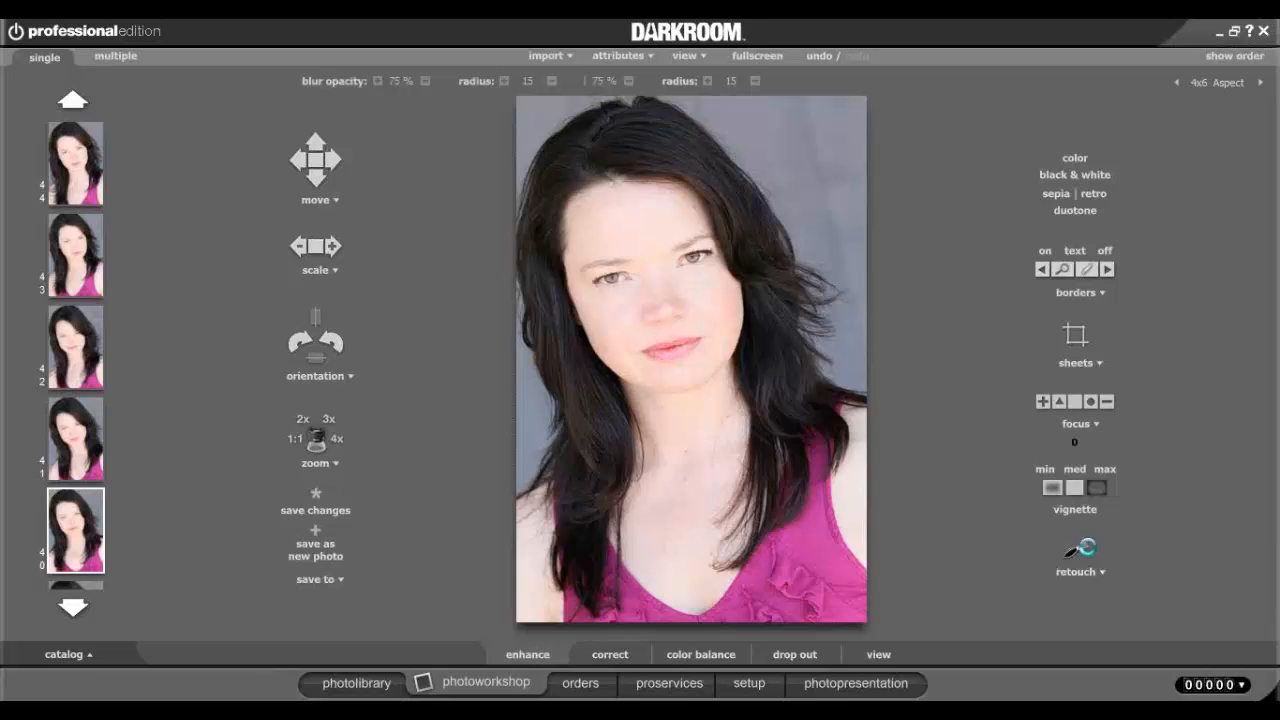
{"action": "left_click", "coordinate": [1082, 548]}
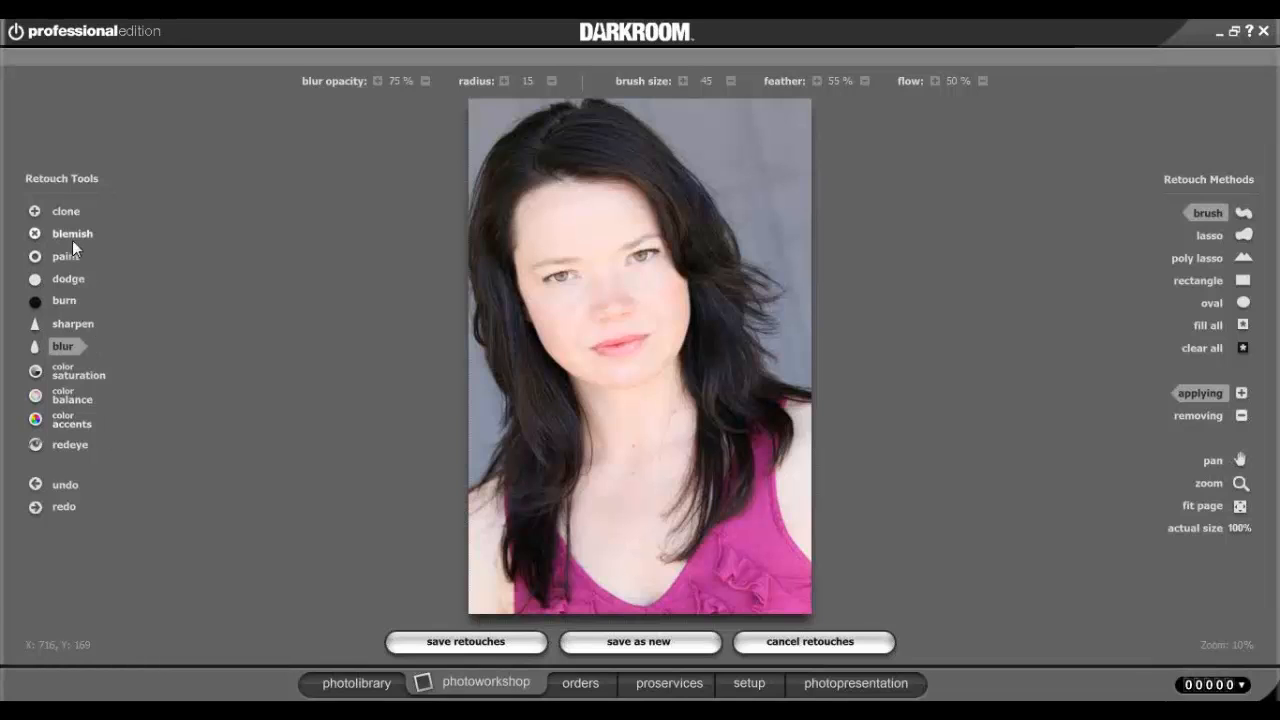
Zoom in on the face and chin, then pan down to show the eyes.
{"action": "left_click", "coordinate": [65, 345]}
{"action": "left_click", "coordinate": [1210, 483]}
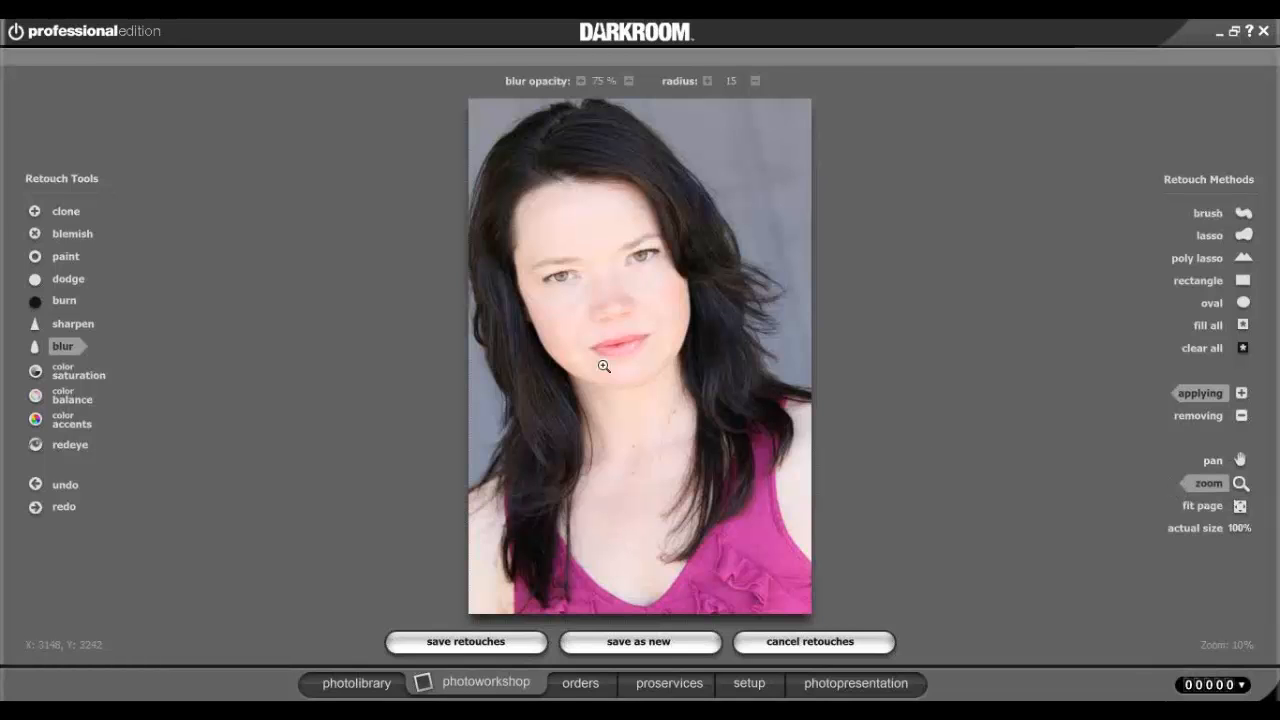
{"action": "left_click", "coordinate": [635, 364]}
{"action": "left_click", "coordinate": [636, 365]}
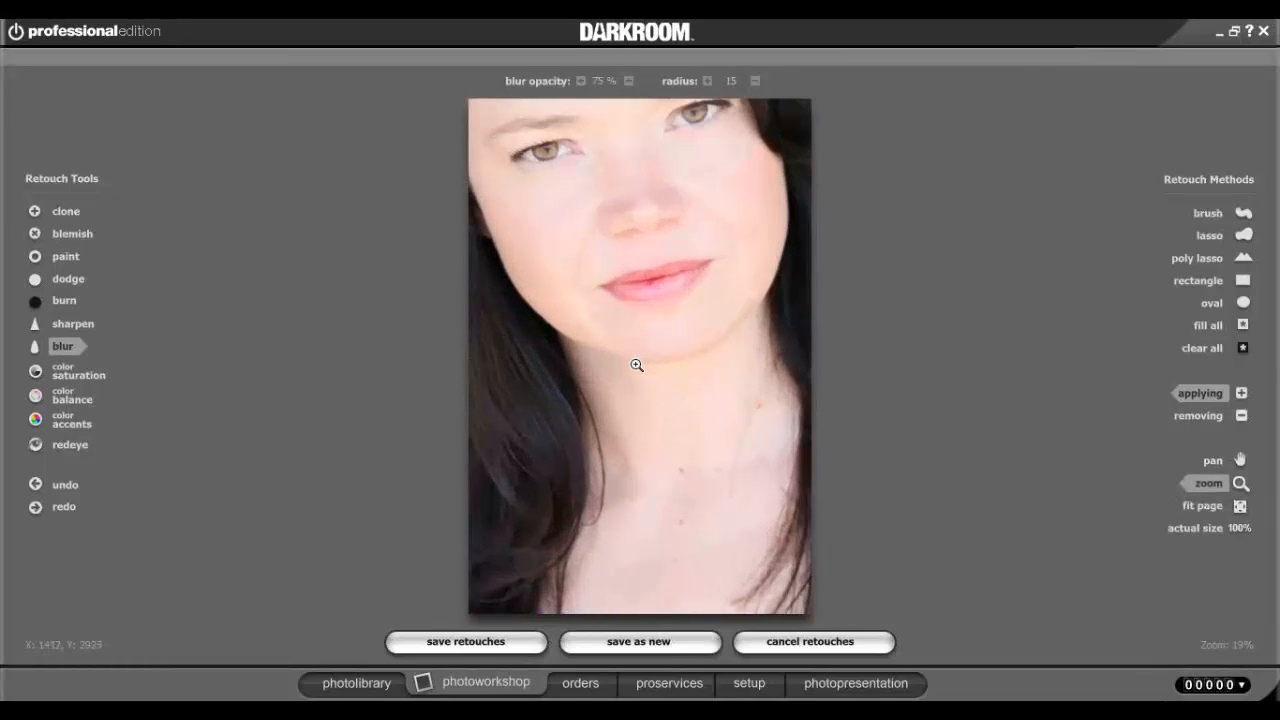
{"action": "left_click", "coordinate": [636, 365]}
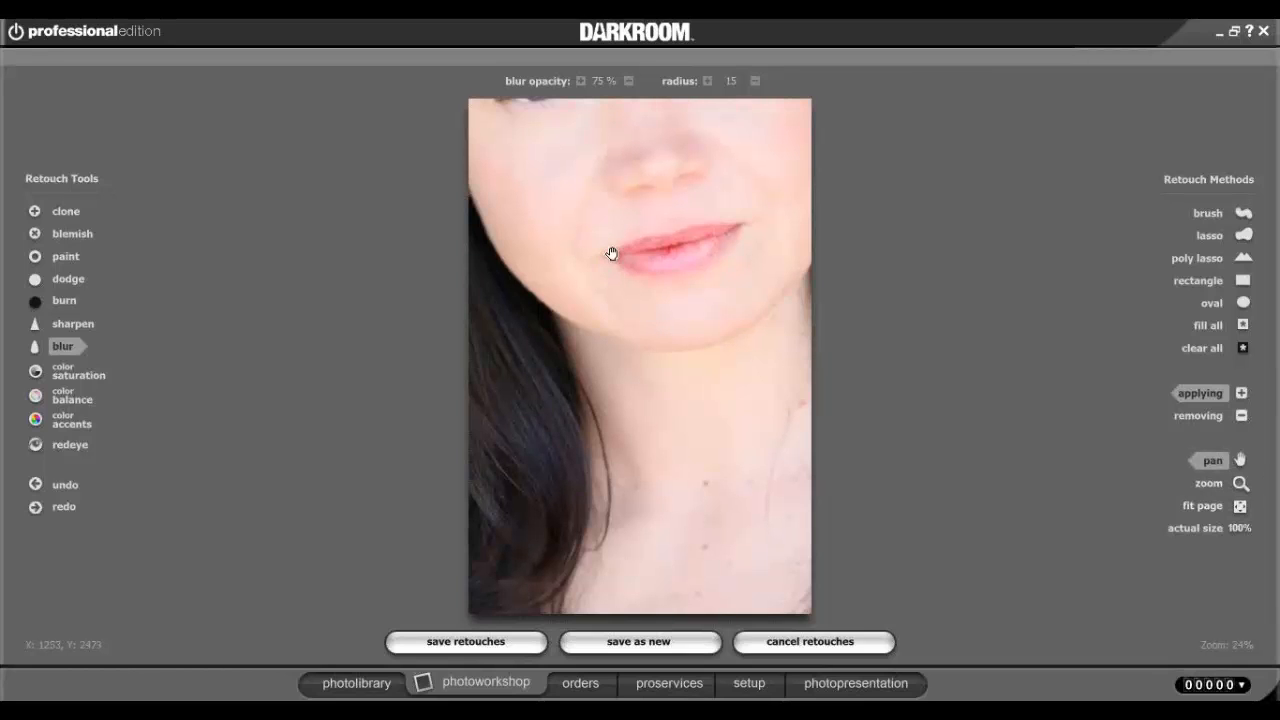
{"action": "left_click_drag", "start_coordinate": [610, 252], "coordinate": [600, 489]}
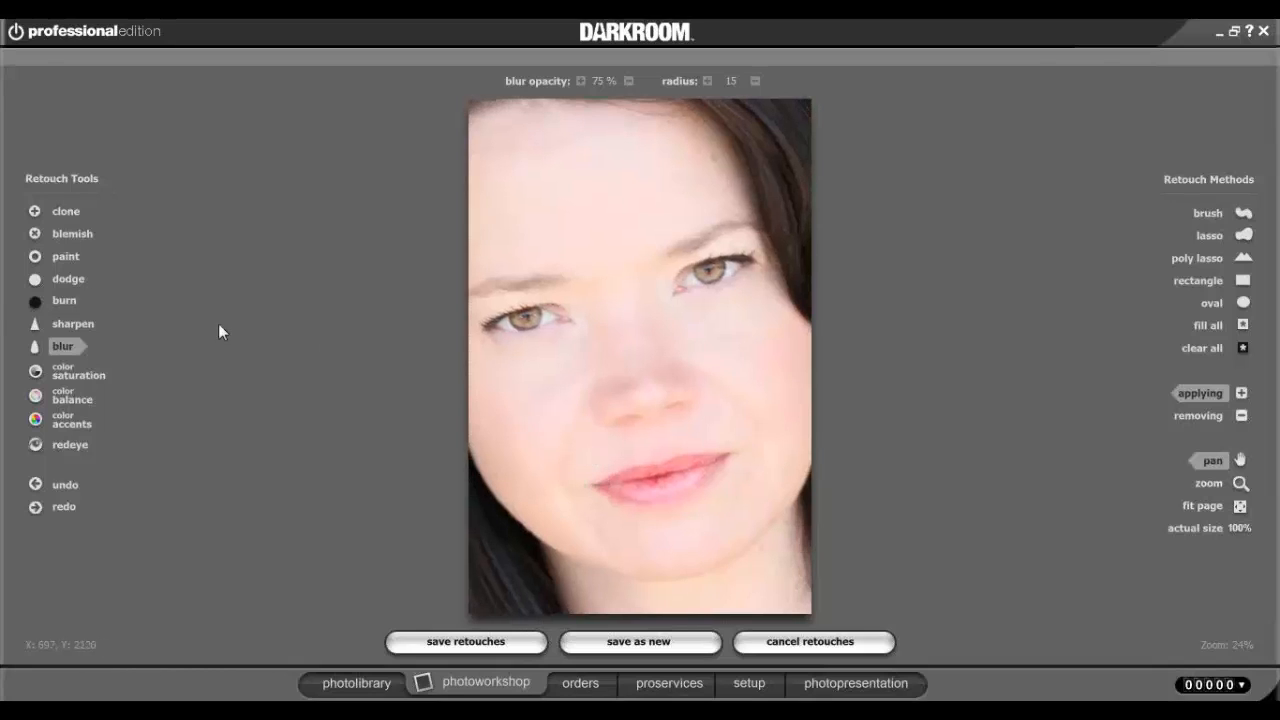
Select the Blur tool, nudge the zoomed view, and close the retouch workspace.
{"action": "left_click", "coordinate": [60, 348]}
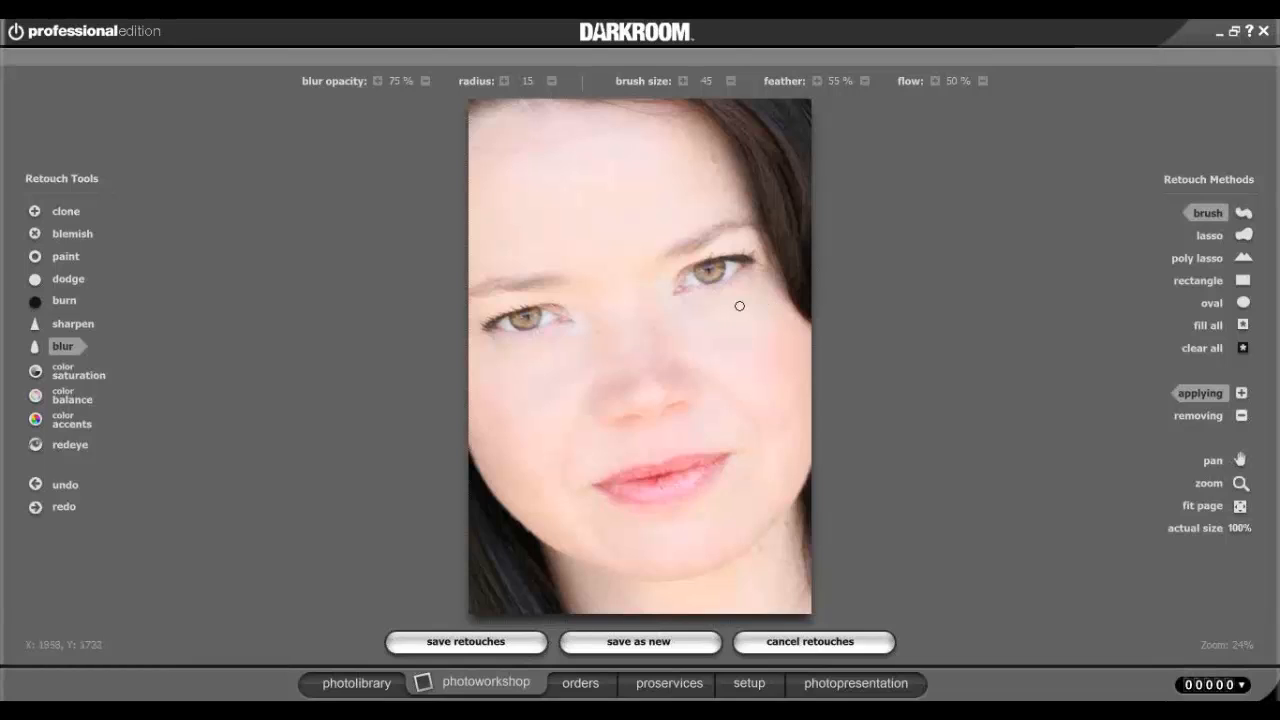
{"action": "key", "text": "Right"}
{"action": "left_click", "coordinate": [768, 642]}
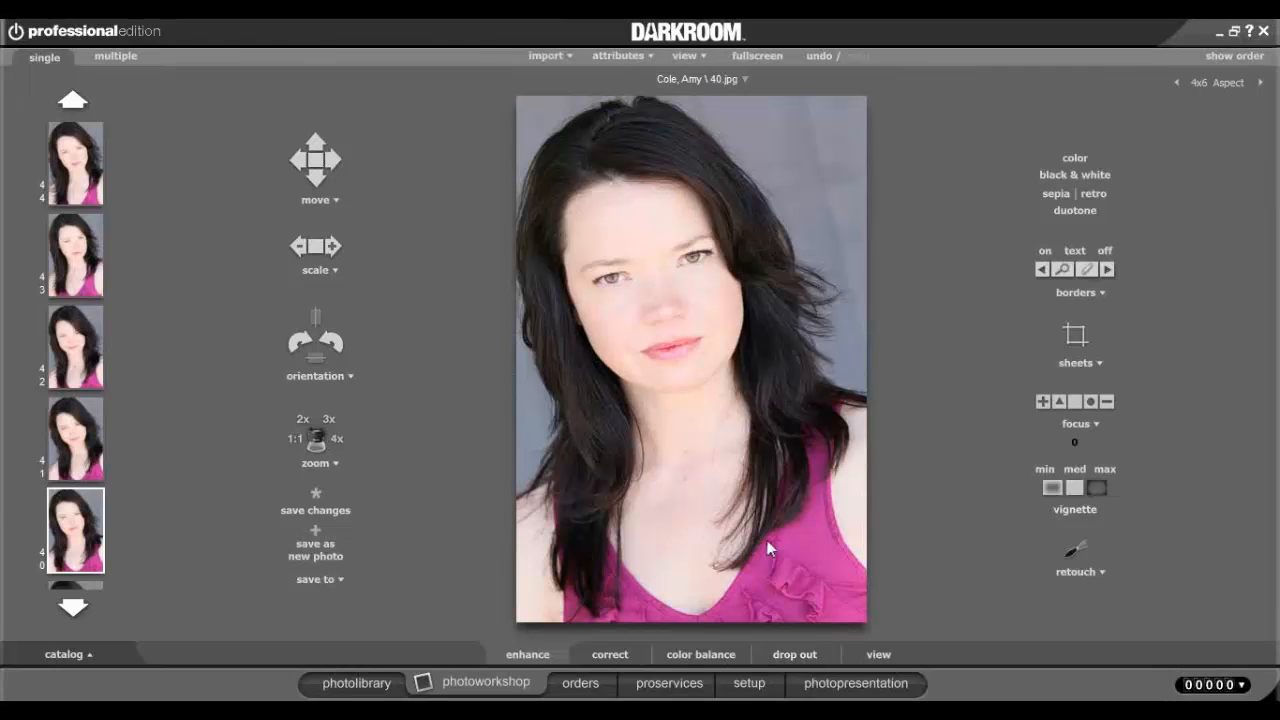
Select the third photo in the Greenscreen Event (7) catalog and load it into the photoworkshop.
{"action": "left_click", "coordinate": [358, 687]}
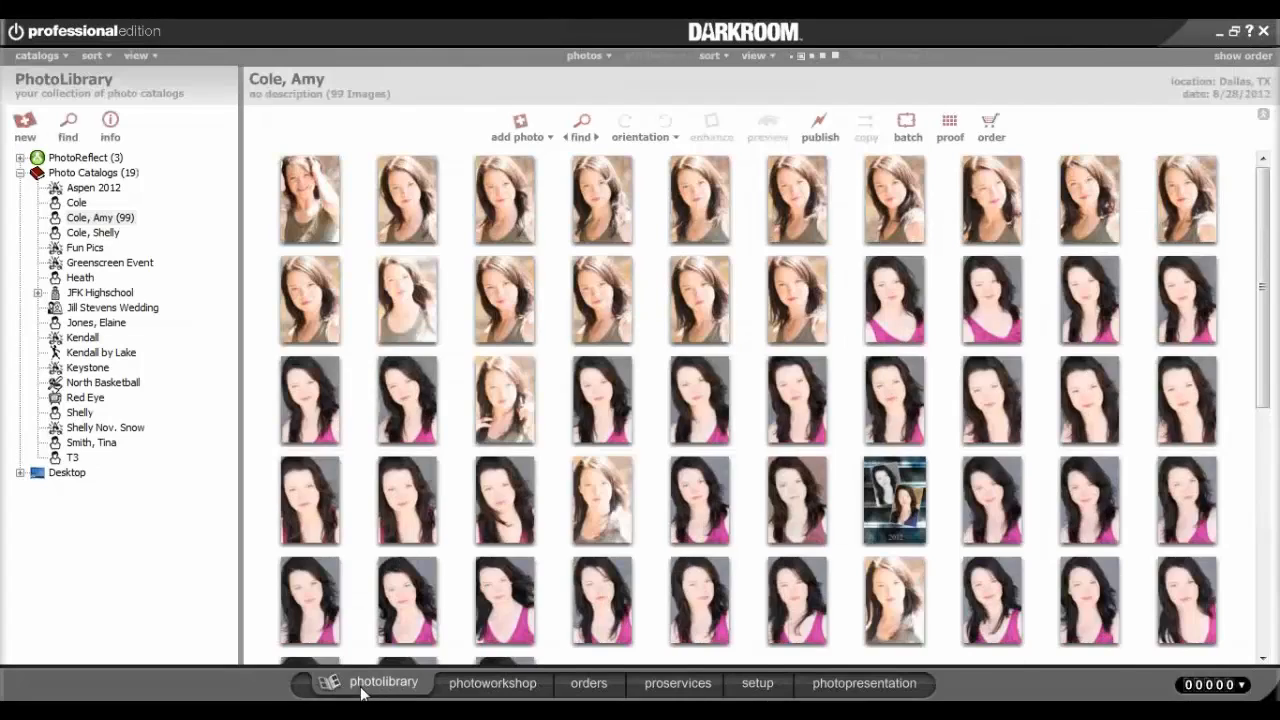
{"action": "left_click", "coordinate": [103, 266]}
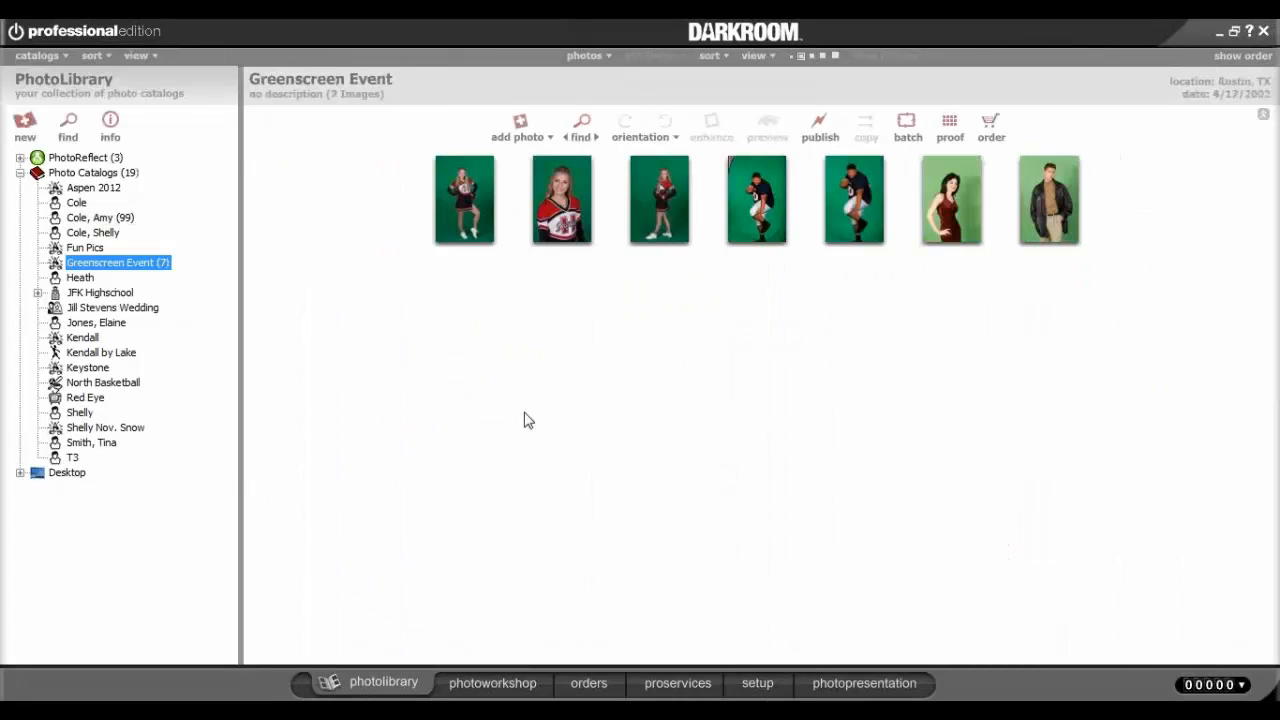
{"action": "left_click", "coordinate": [676, 241]}
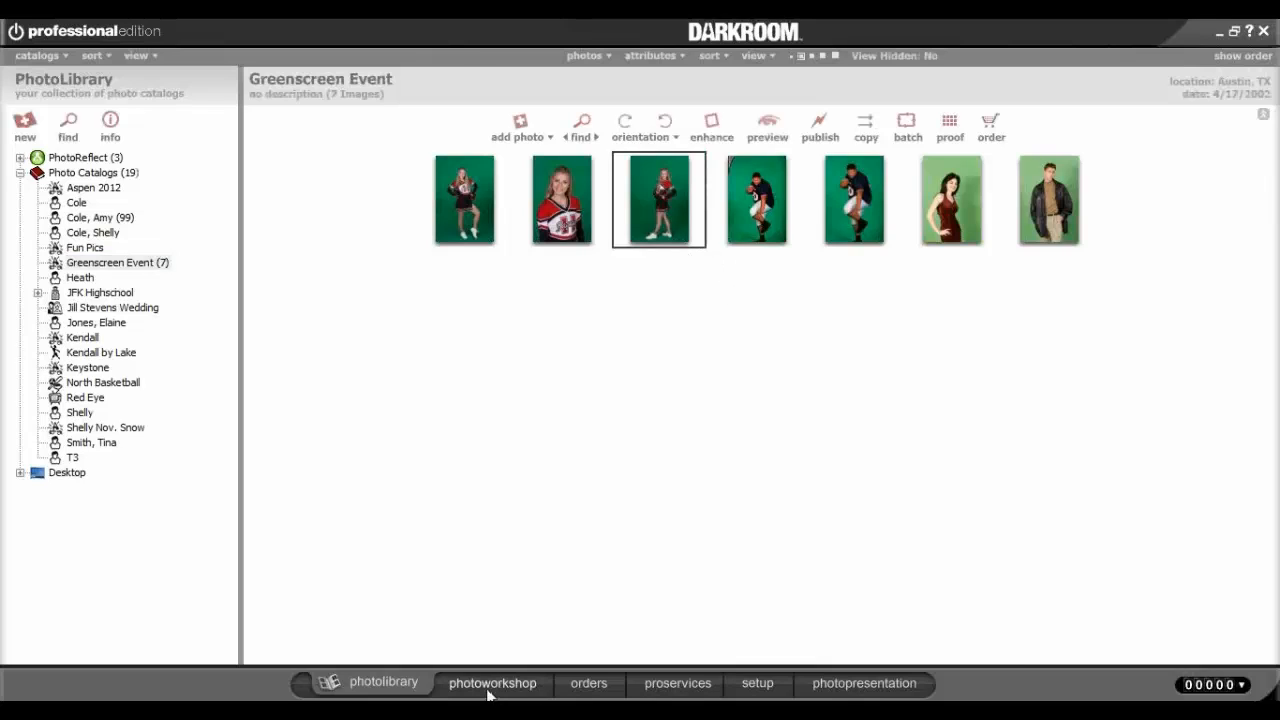
{"action": "left_click", "coordinate": [80, 266]}
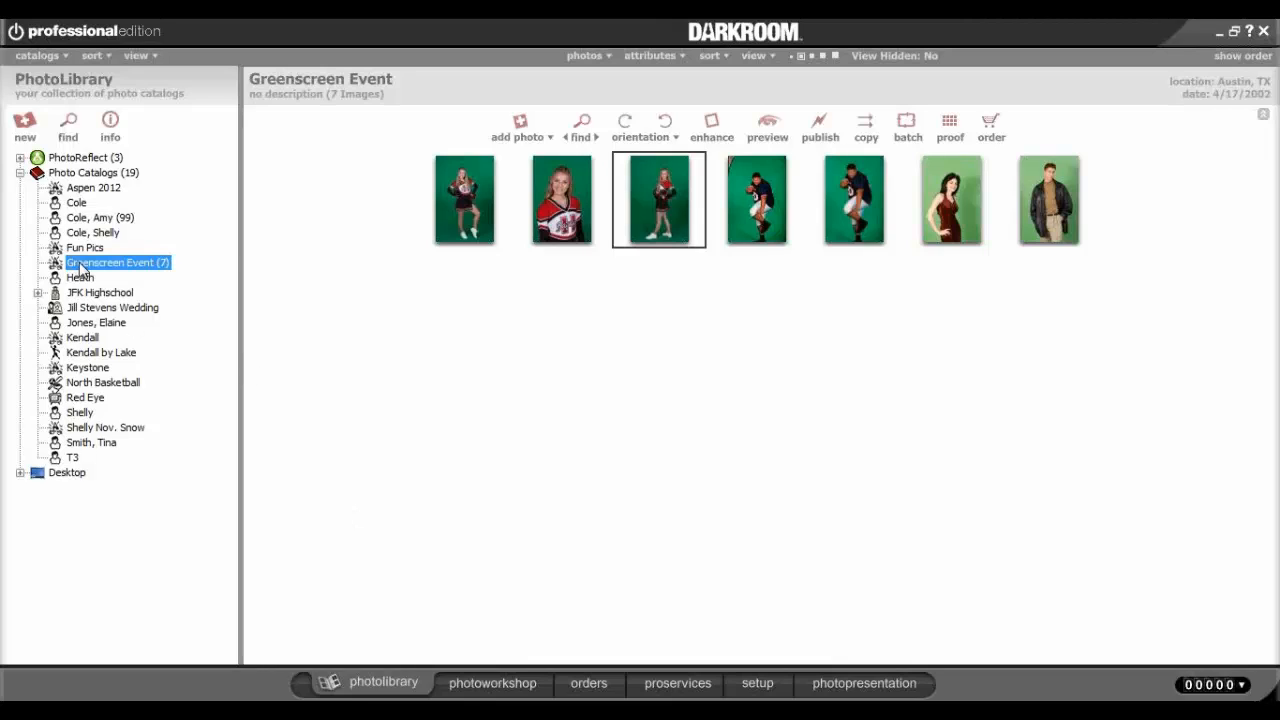
{"action": "left_click", "coordinate": [493, 685]}
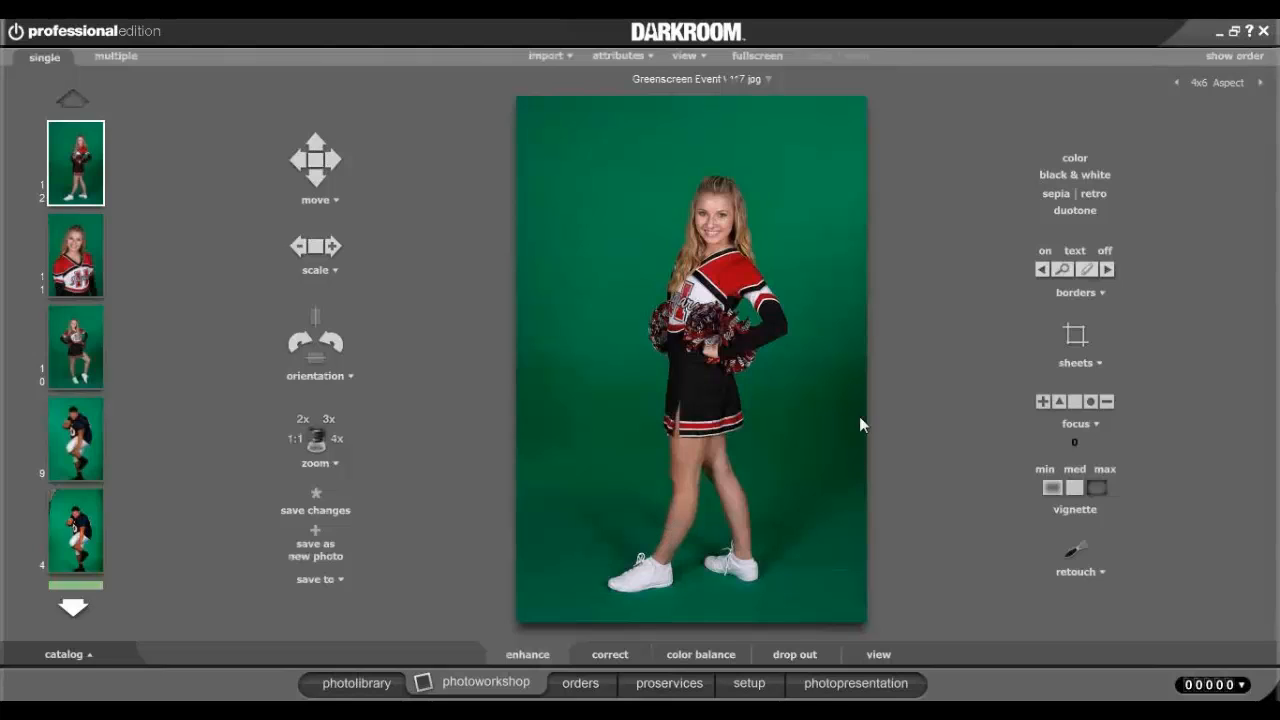
Show the football player photo _mg_2853_green_0 and open the Choose Border dialog.
{"action": "left_click", "coordinate": [99, 438]}
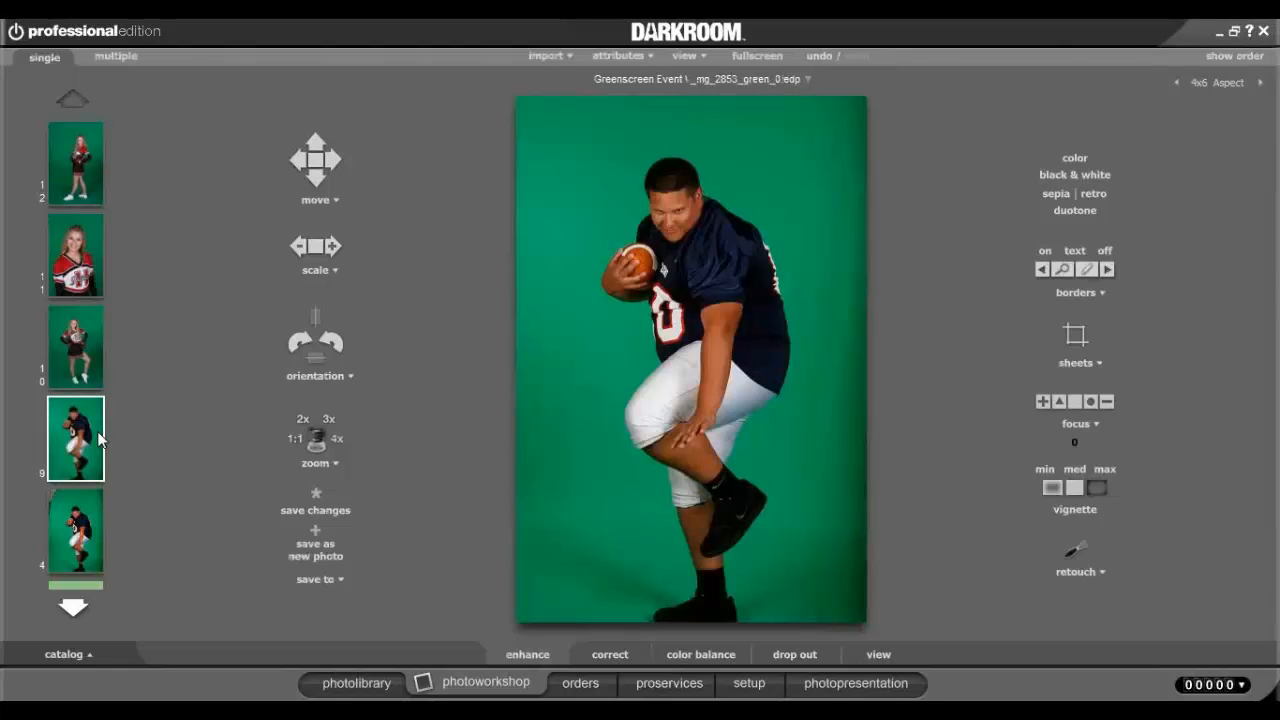
{"action": "left_click", "coordinate": [92, 331]}
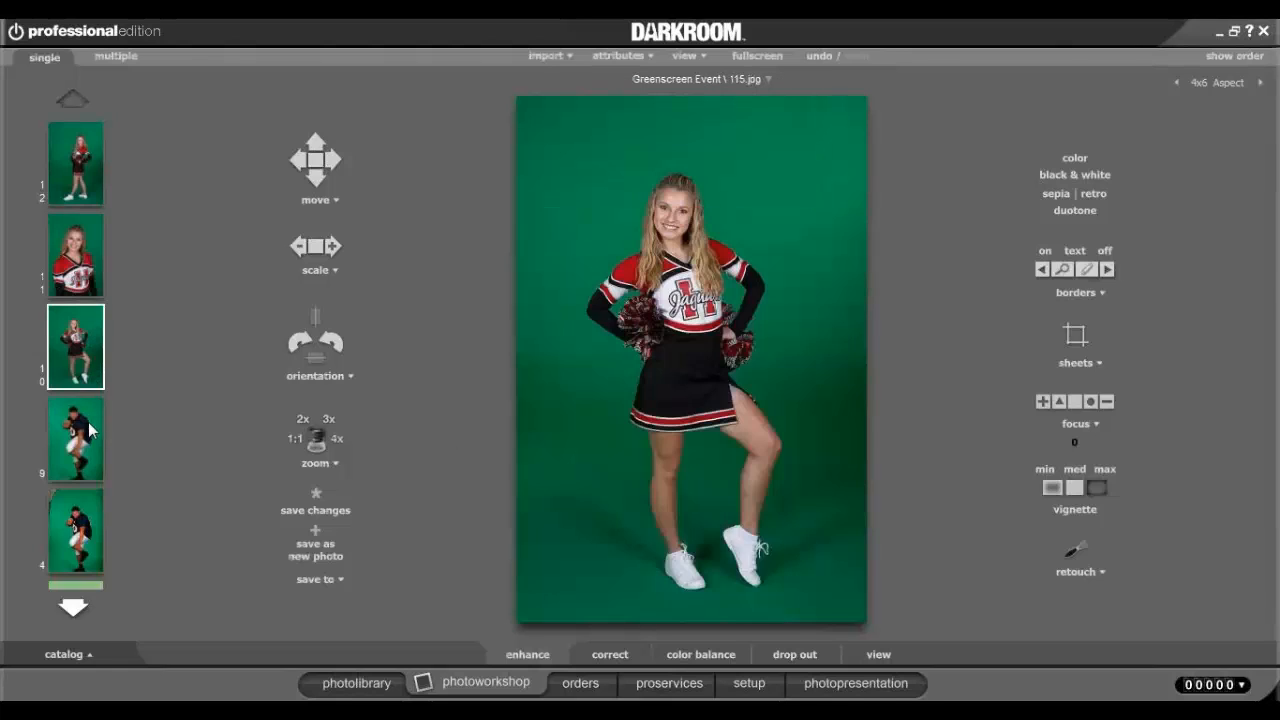
{"action": "left_click", "coordinate": [85, 433]}
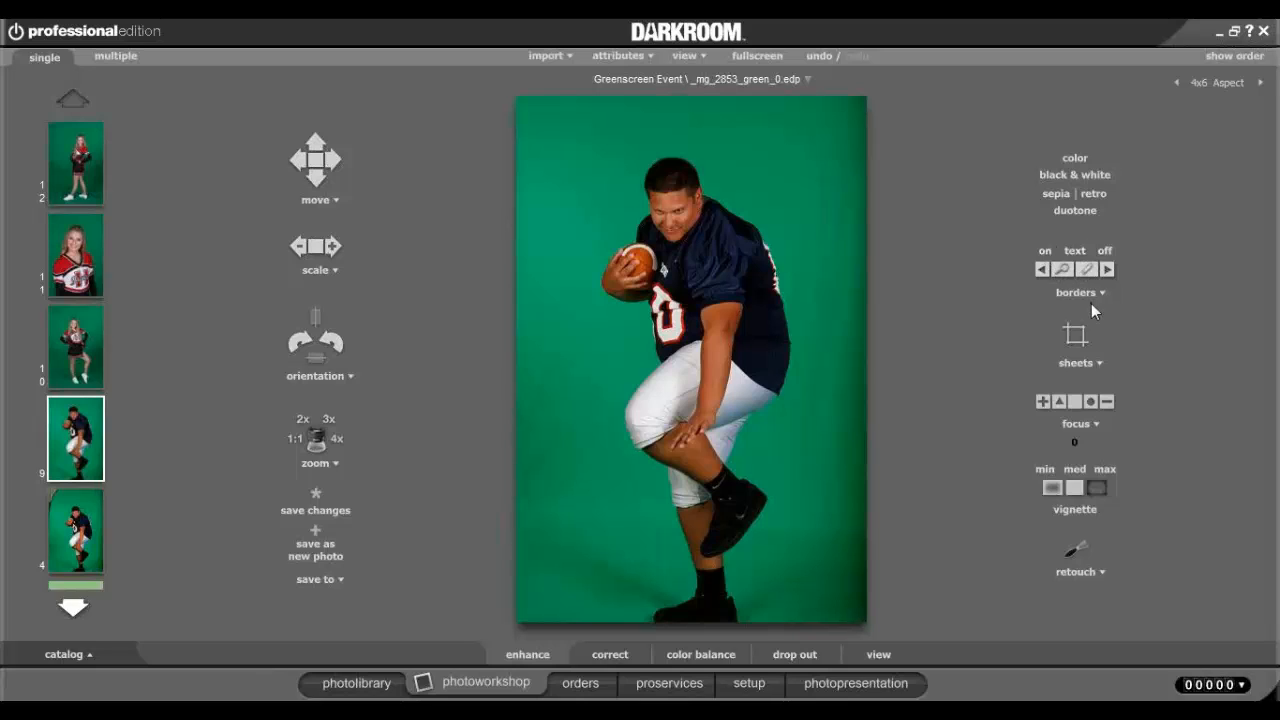
{"action": "left_click", "coordinate": [1093, 295]}
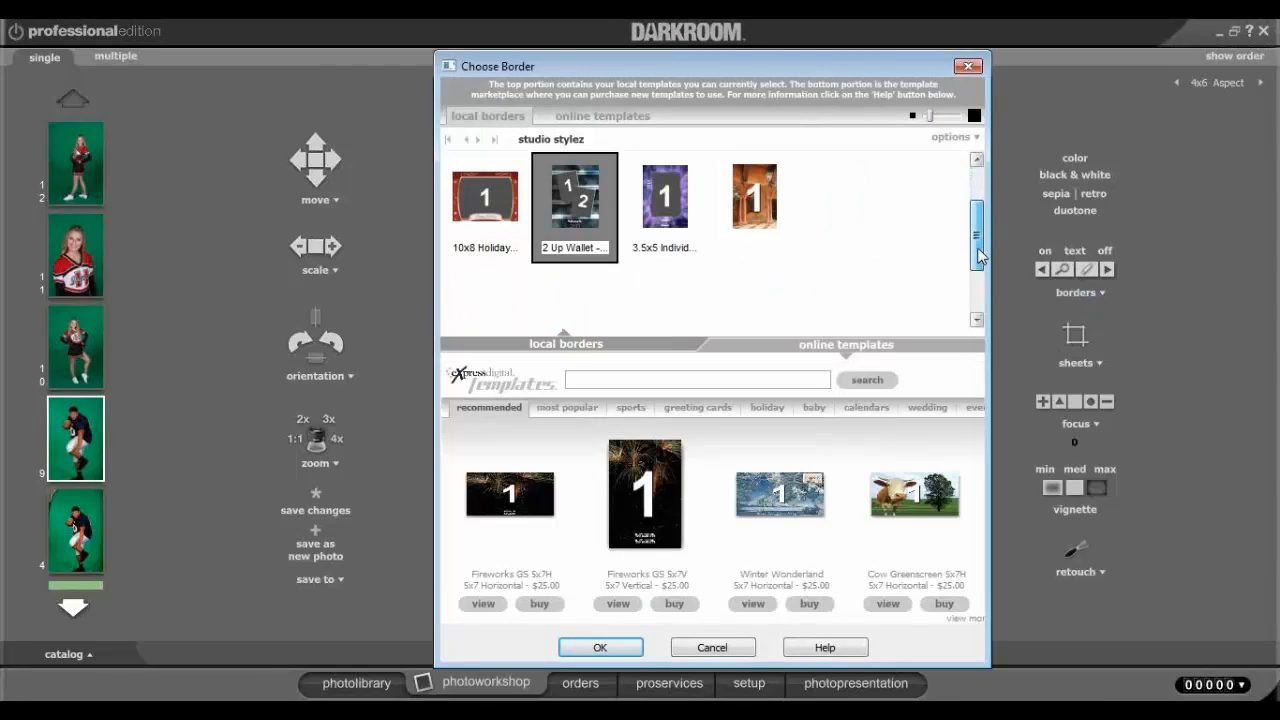
Apply the blue 5x7 greenscreen border, swap it for the red-striped one, then view the cheerleader.
{"action": "left_click", "coordinate": [977, 320]}
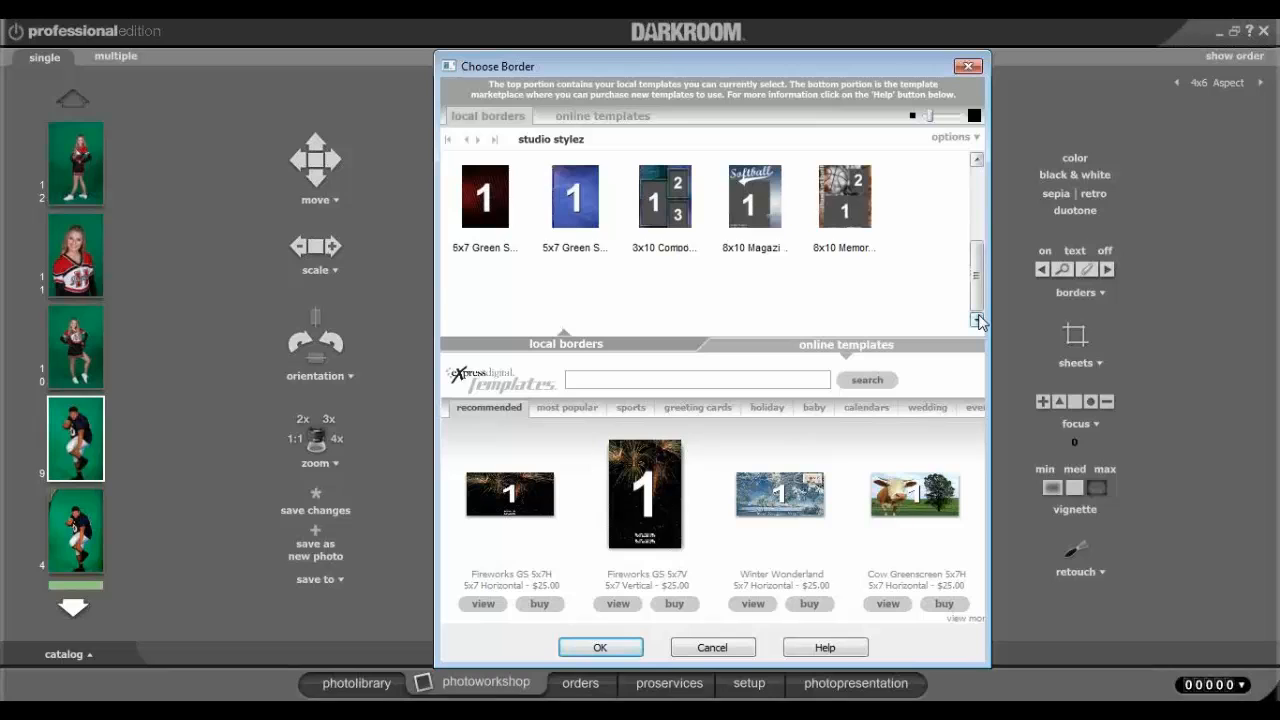
{"action": "double_click", "coordinate": [567, 208]}
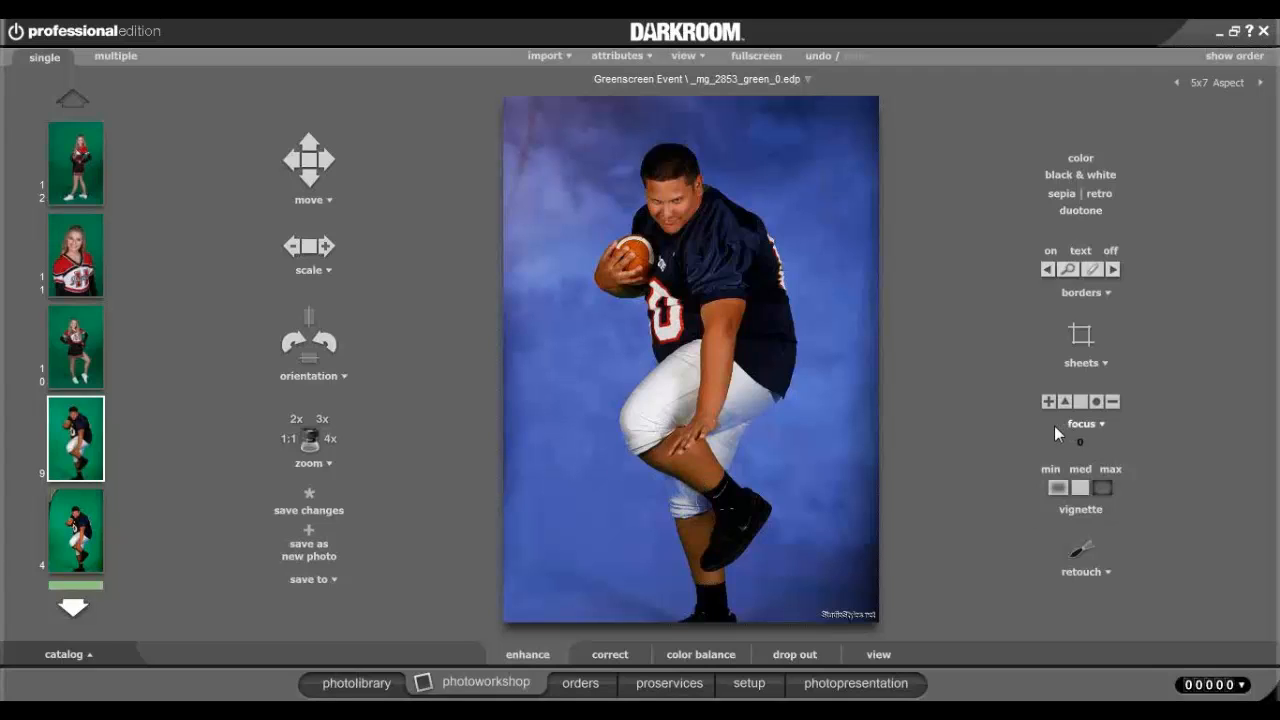
{"action": "key", "text": "b"}
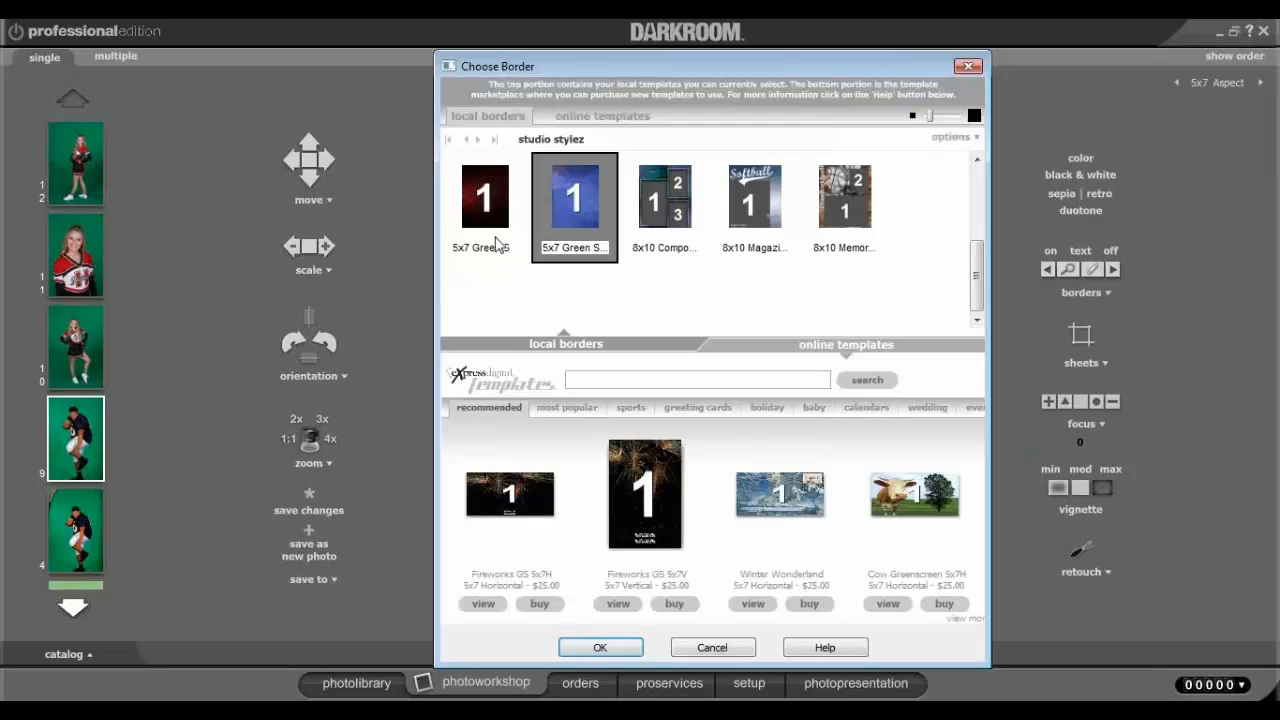
{"action": "double_click", "coordinate": [486, 213]}
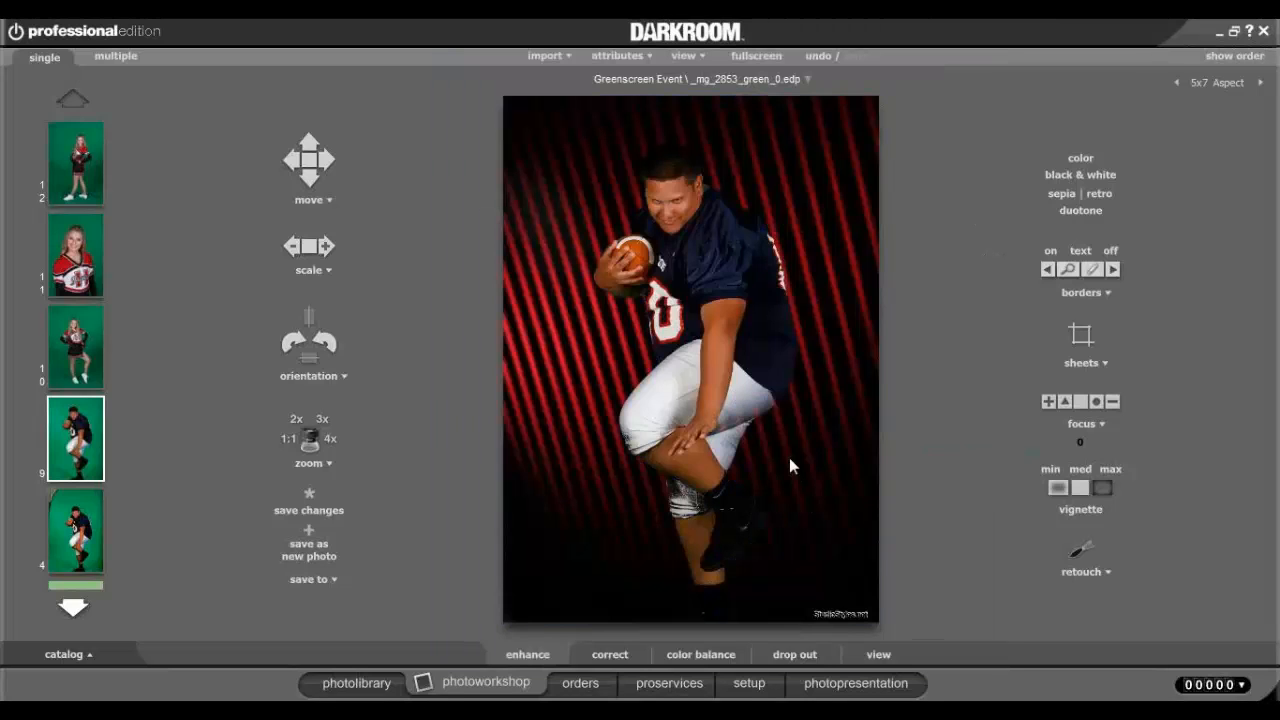
{"action": "left_click", "coordinate": [66, 256]}
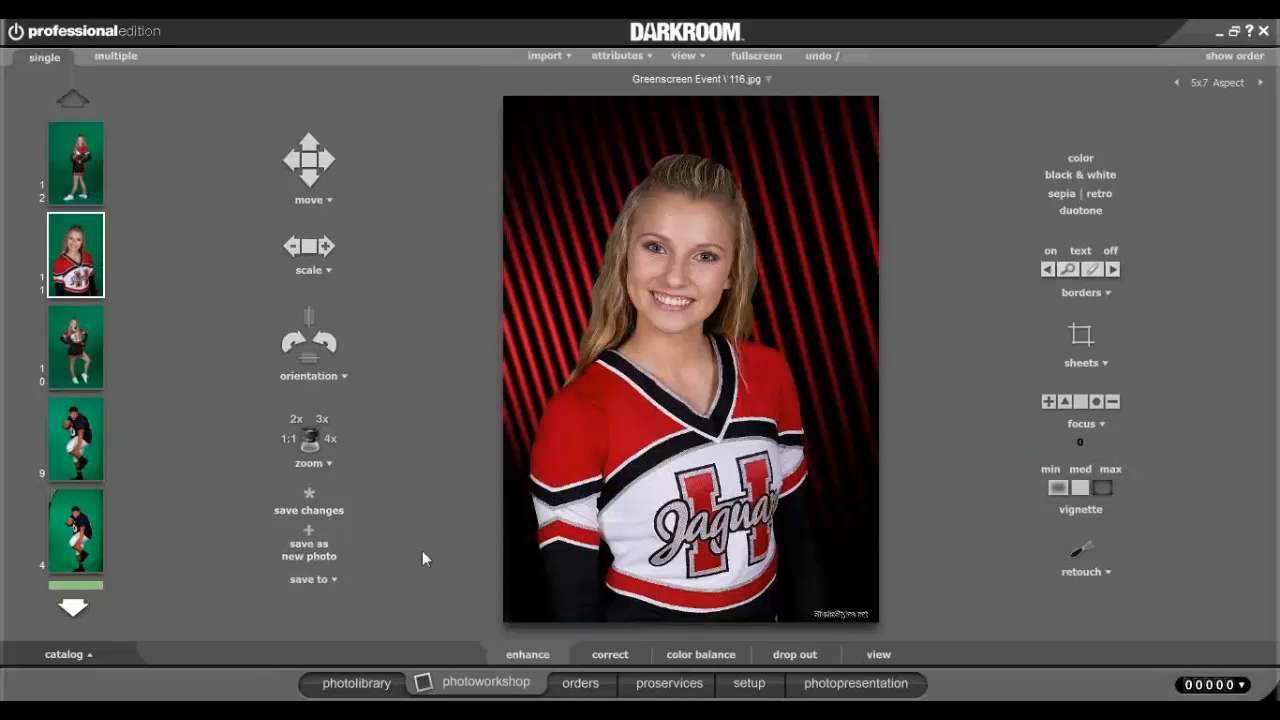
Save the bordered football photo as a new copy, then remove its striped border.
{"action": "left_click", "coordinate": [306, 548]}
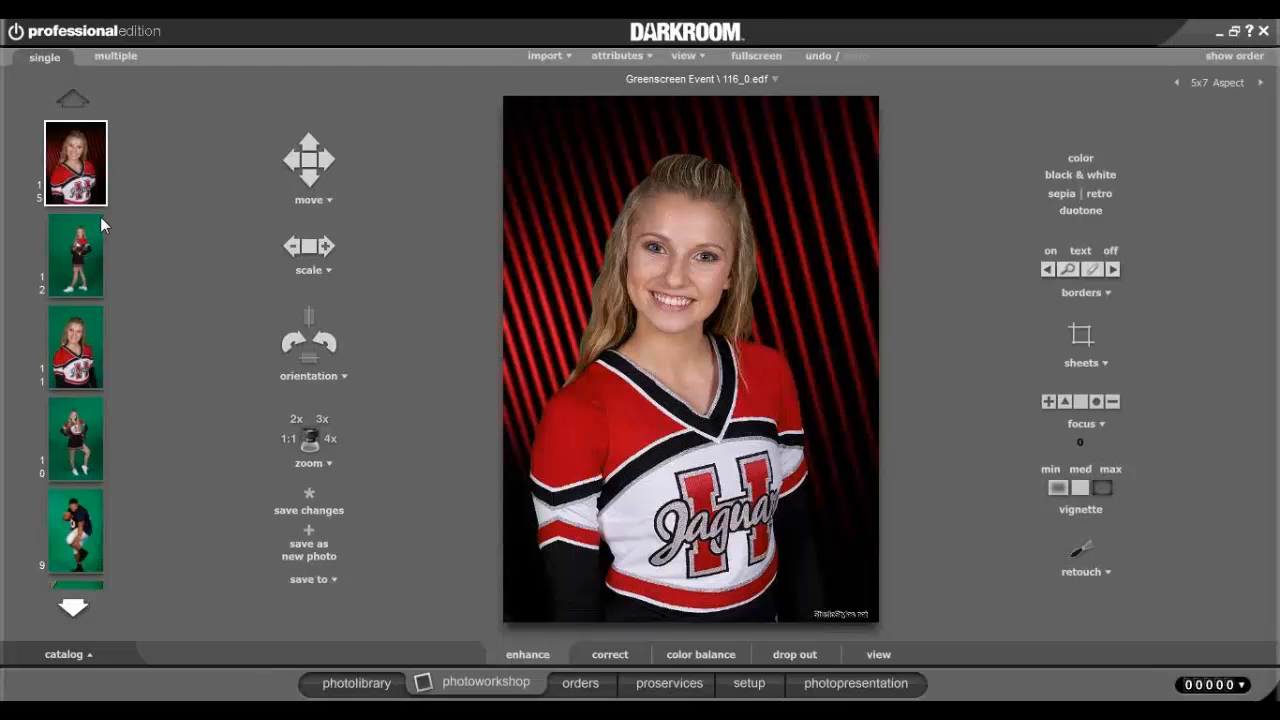
{"action": "left_click", "coordinate": [62, 252]}
{"action": "left_click", "coordinate": [71, 452]}
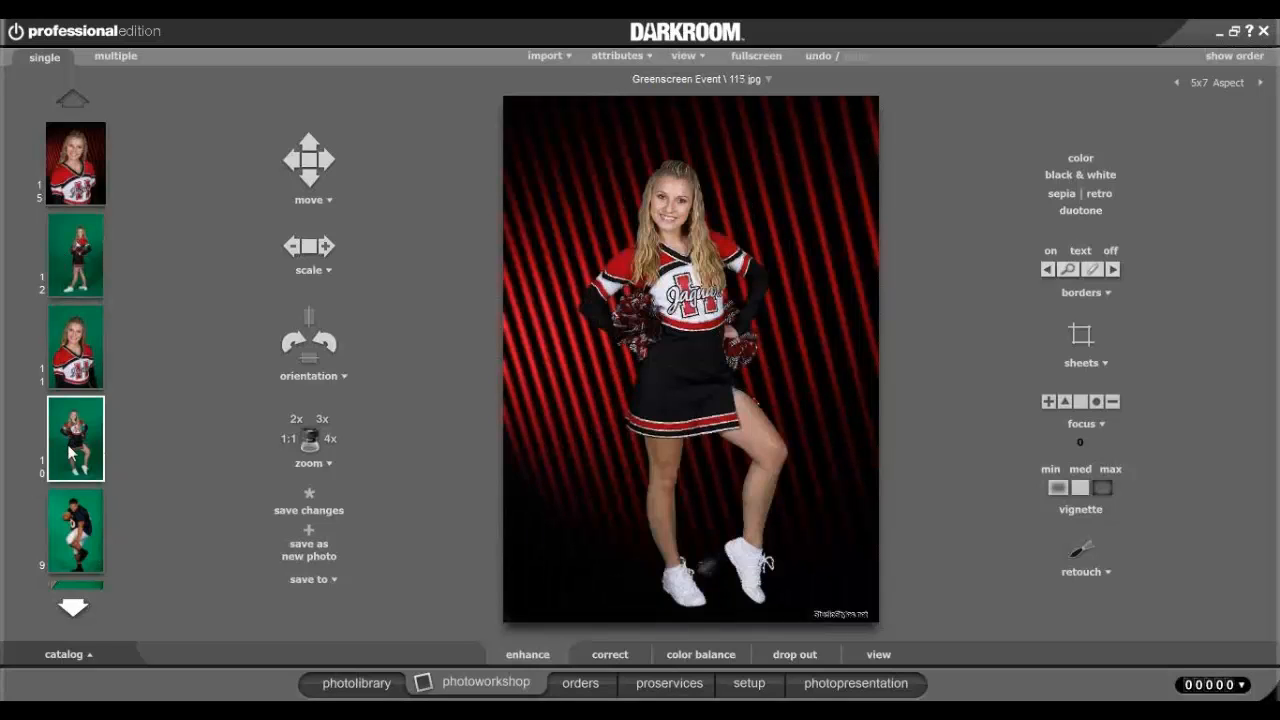
{"action": "left_click", "coordinate": [66, 541]}
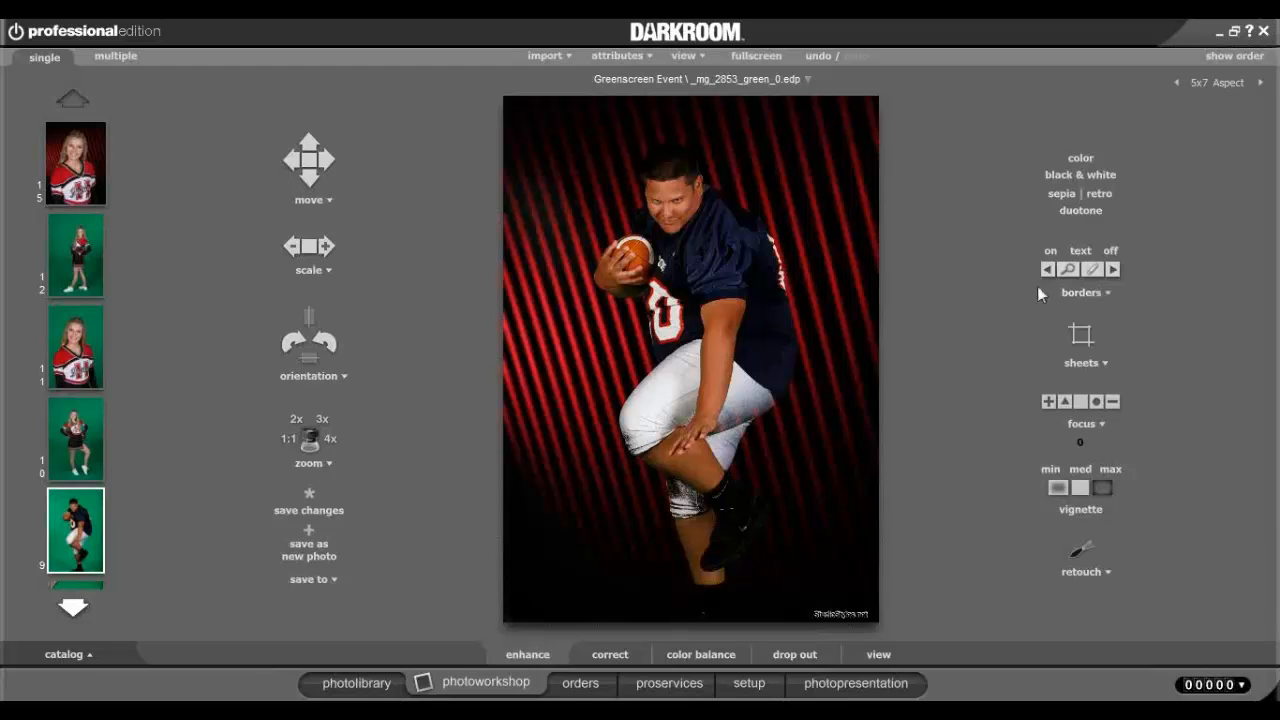
{"action": "left_click", "coordinate": [1112, 250]}
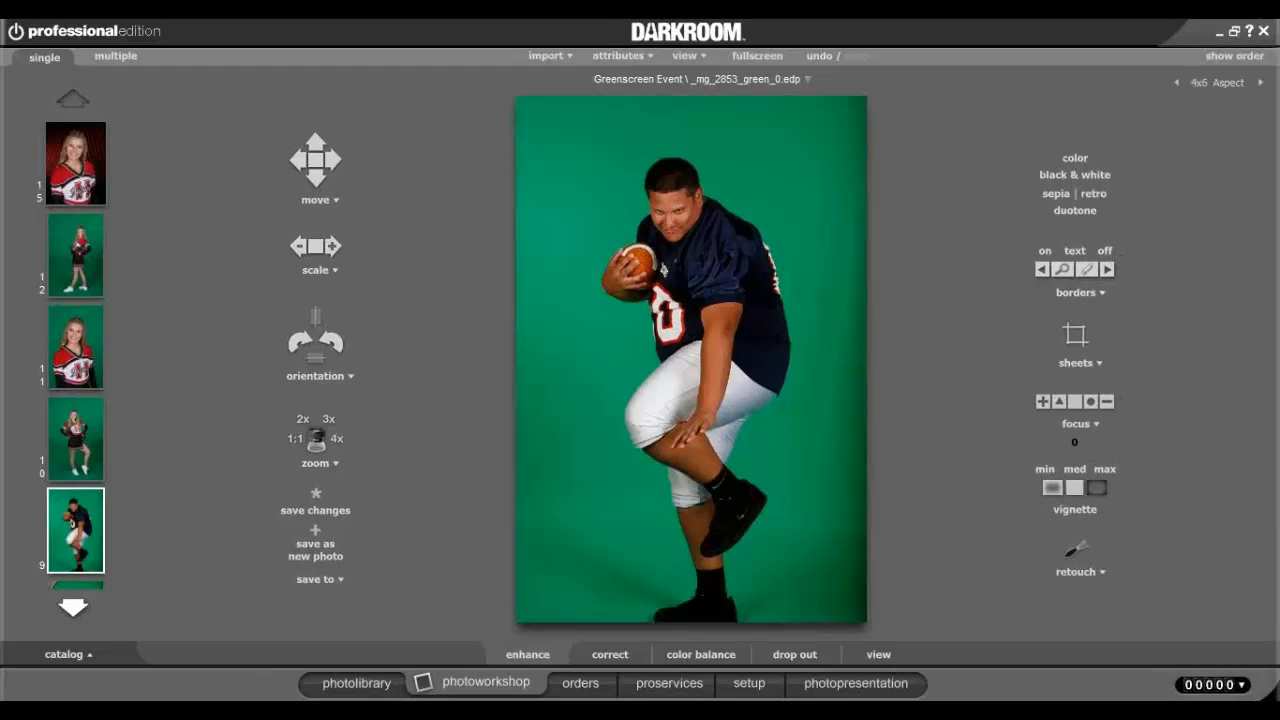
Open portrait 10.jpg from the client's 99-image catalog in the photoworkshop.
{"action": "left_click", "coordinate": [358, 684]}
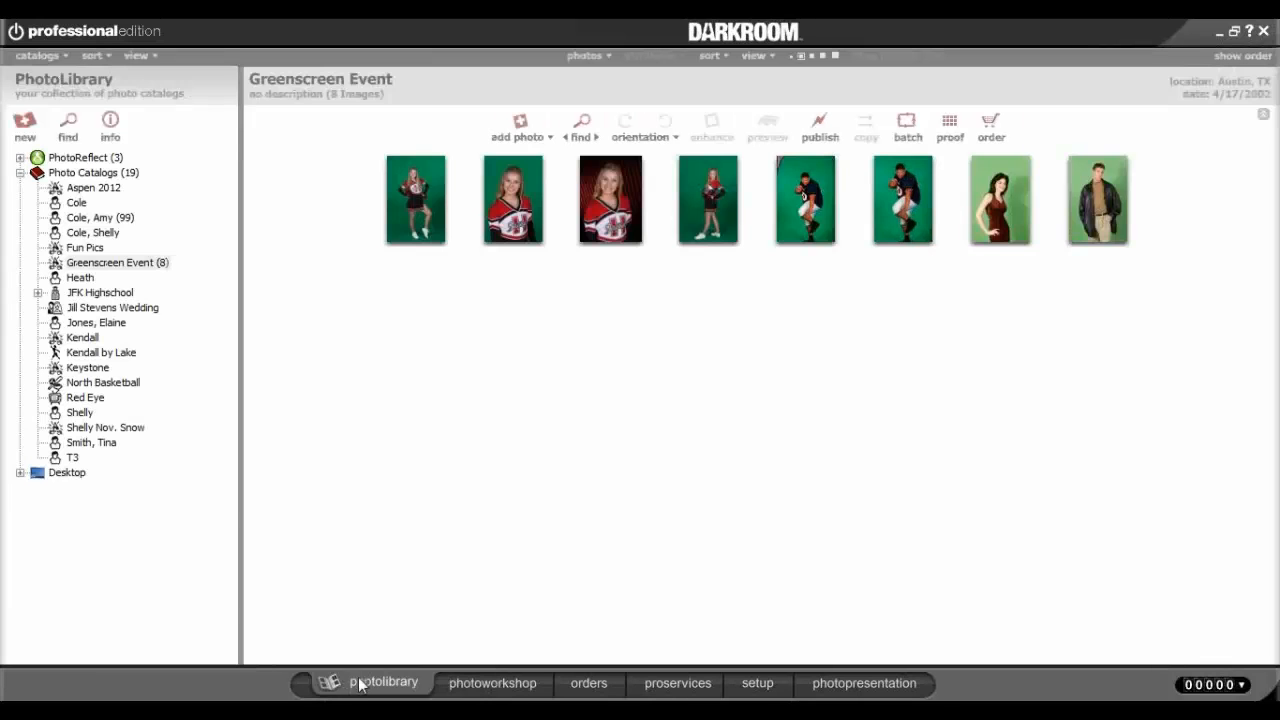
{"action": "left_click", "coordinate": [101, 219]}
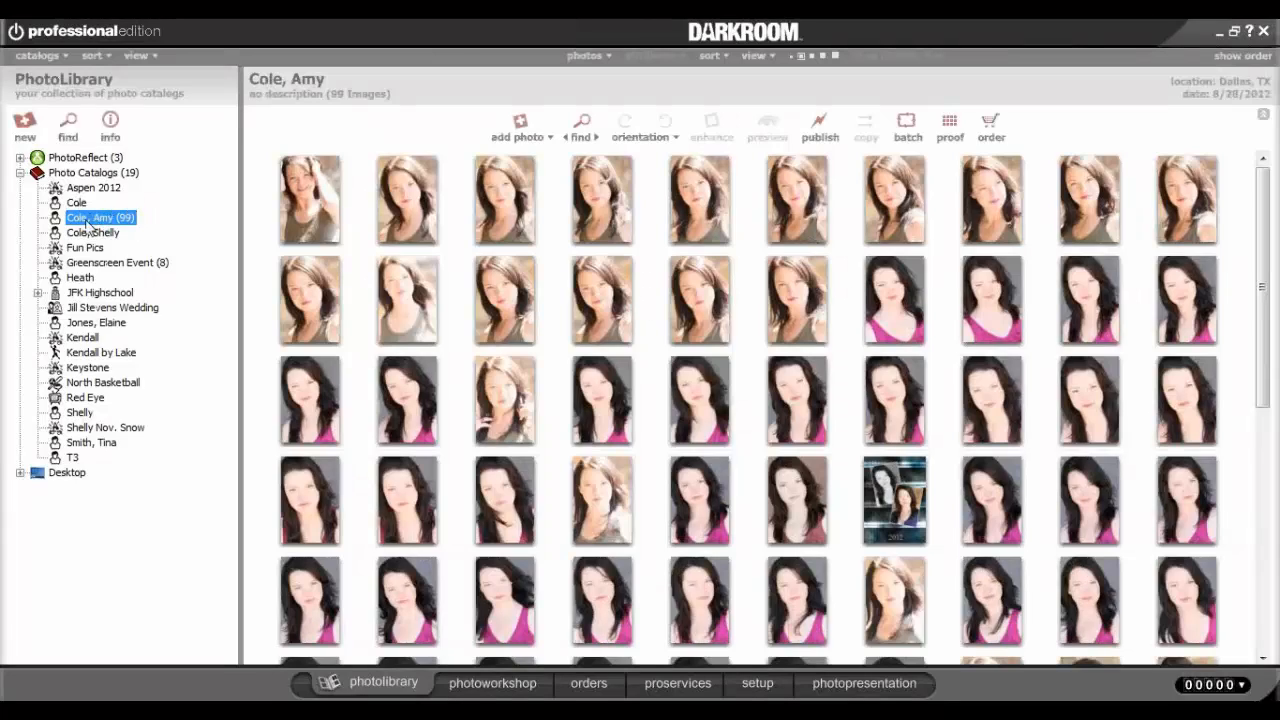
{"action": "left_click", "coordinate": [399, 230]}
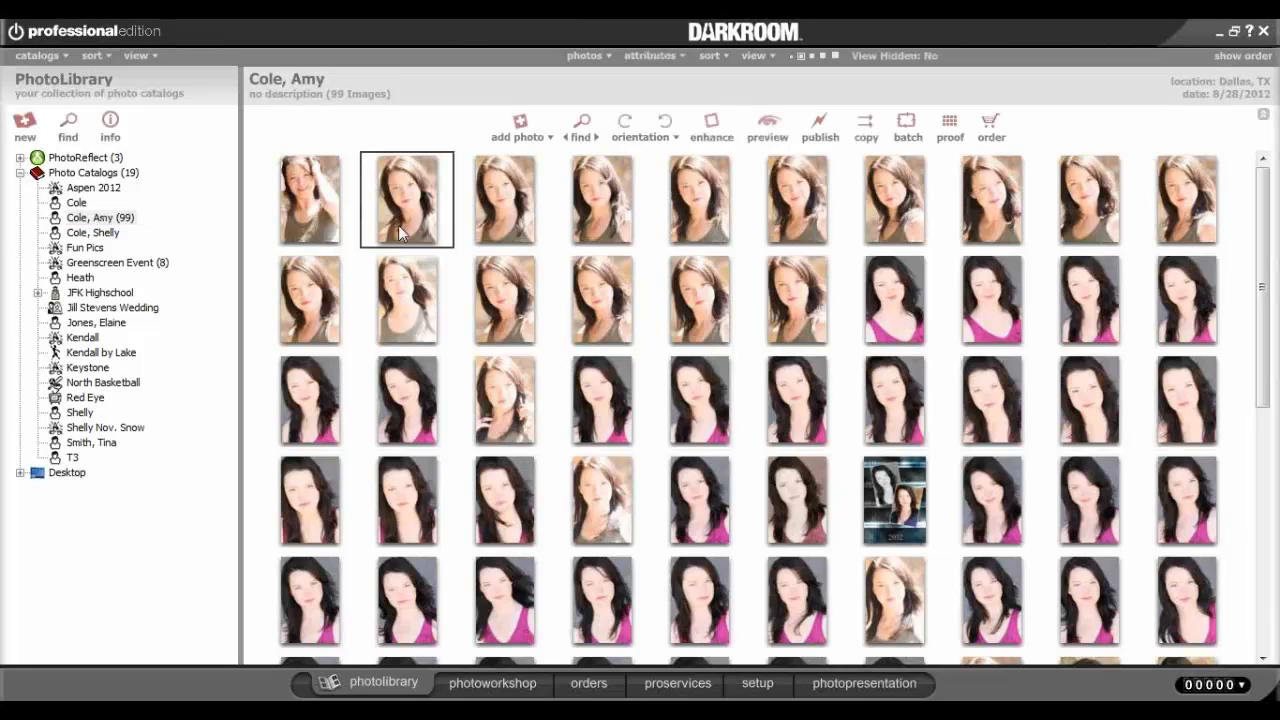
{"action": "left_click", "coordinate": [493, 684]}
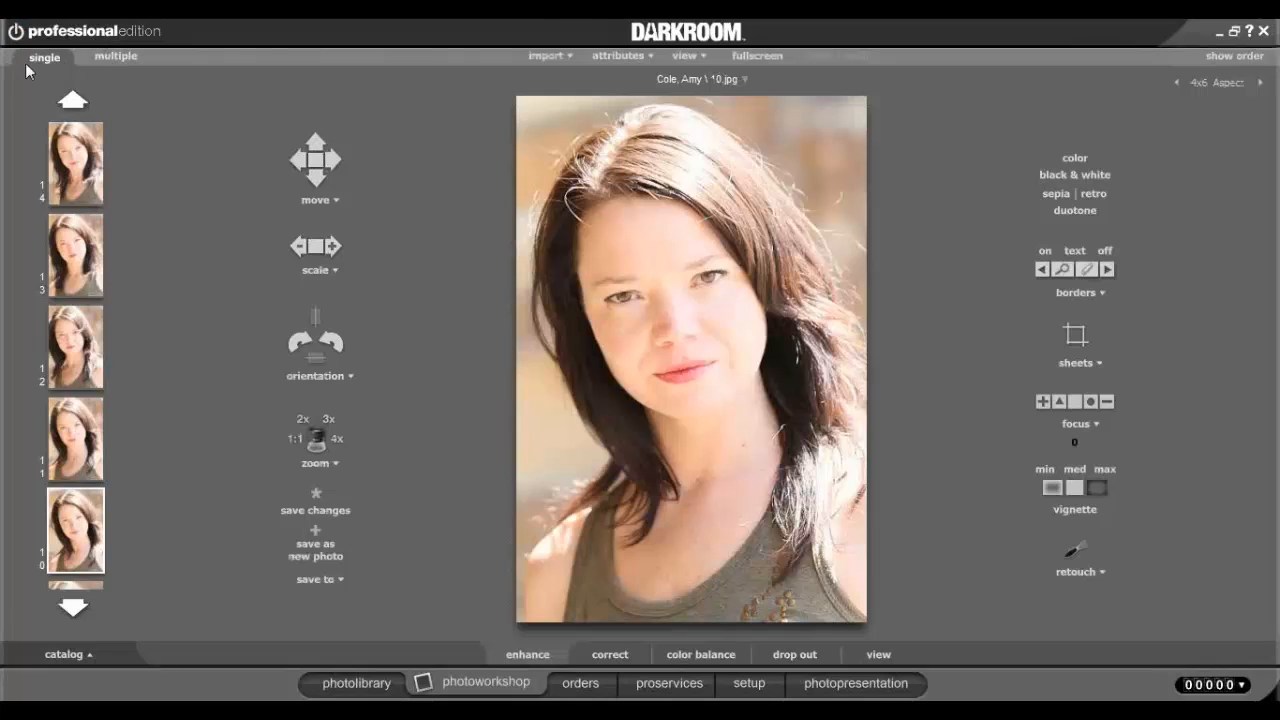
In the multiple view, select photo 13 and raise brightness and contrast to 1.10.
{"action": "left_click", "coordinate": [117, 57]}
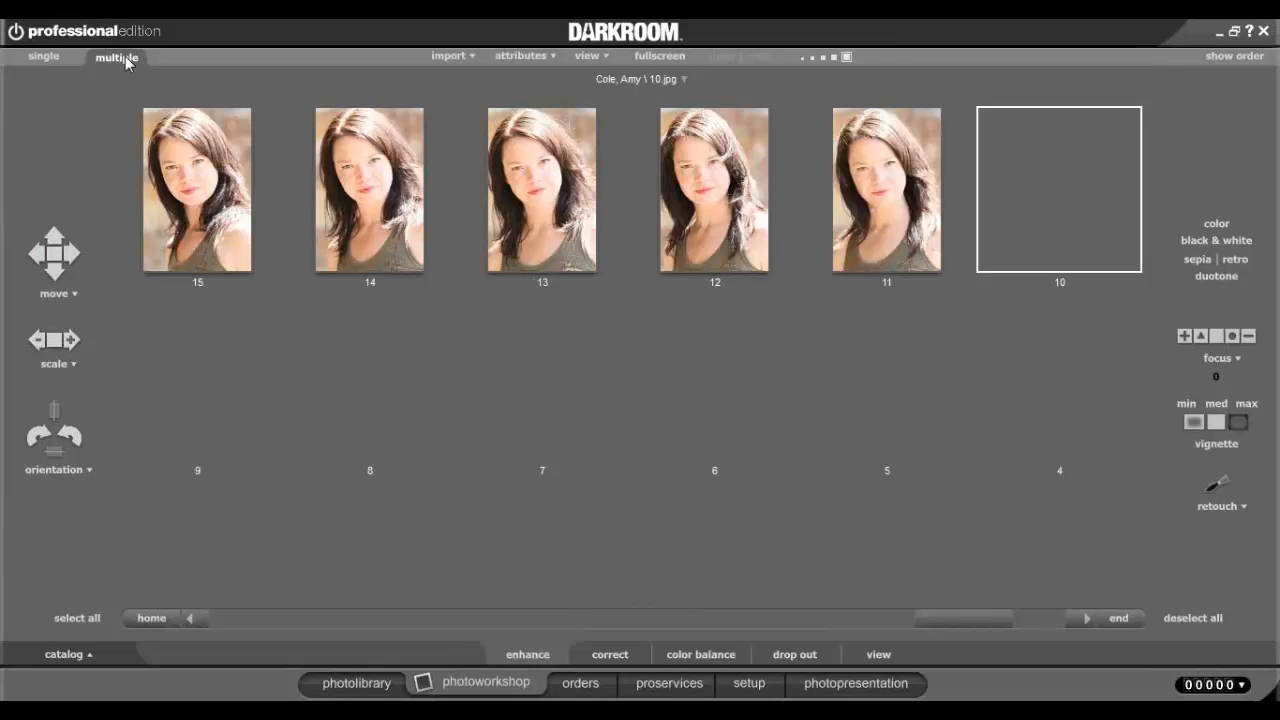
{"action": "left_click", "coordinate": [697, 214]}
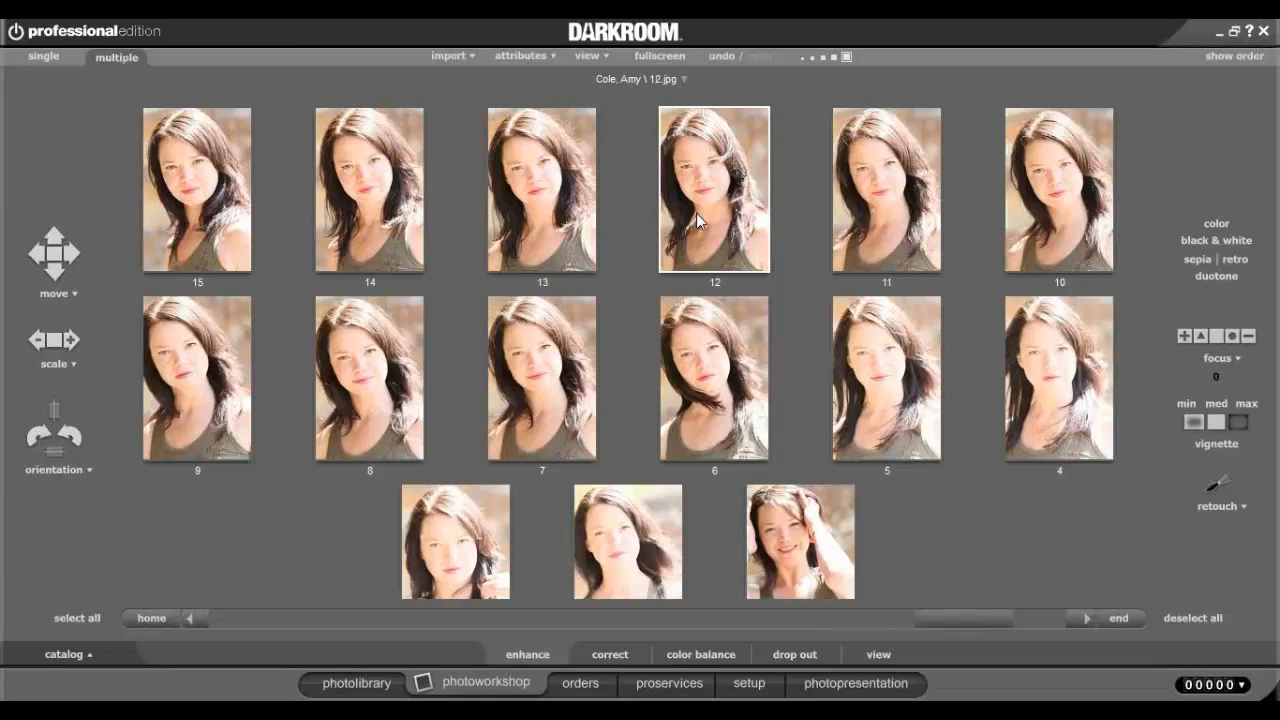
{"action": "left_click", "coordinate": [512, 217]}
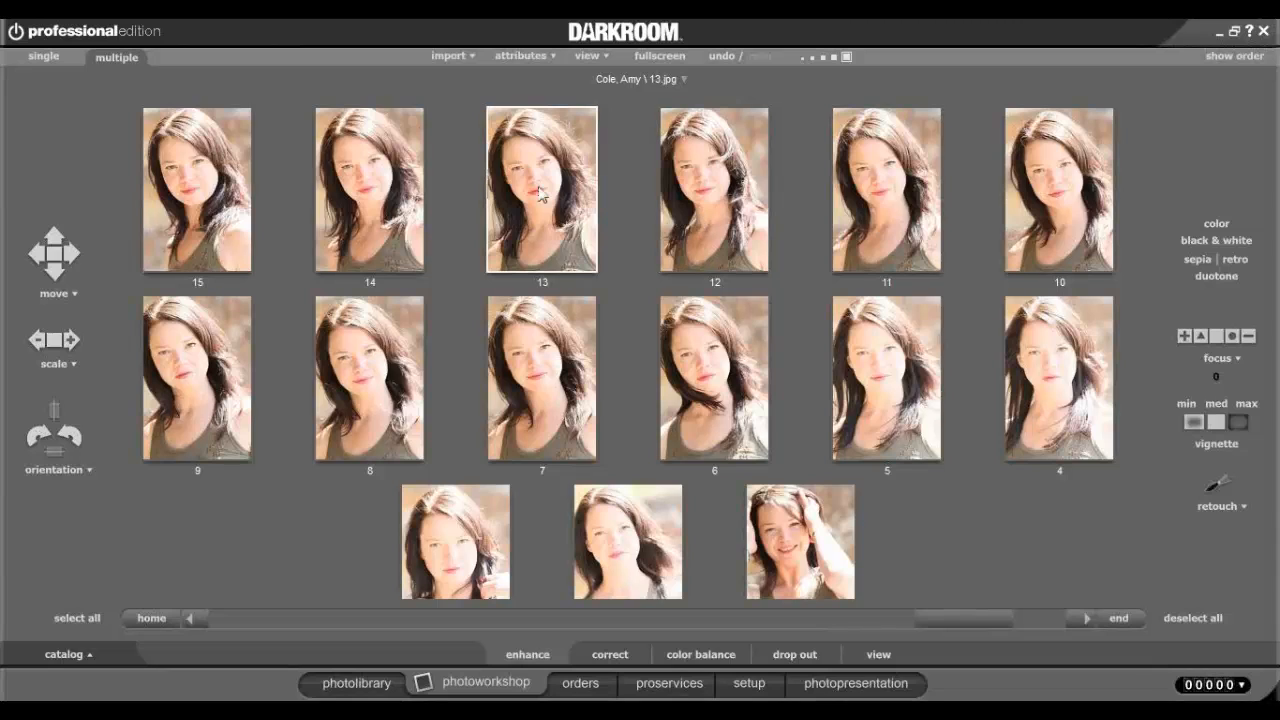
{"action": "left_click", "coordinate": [620, 665]}
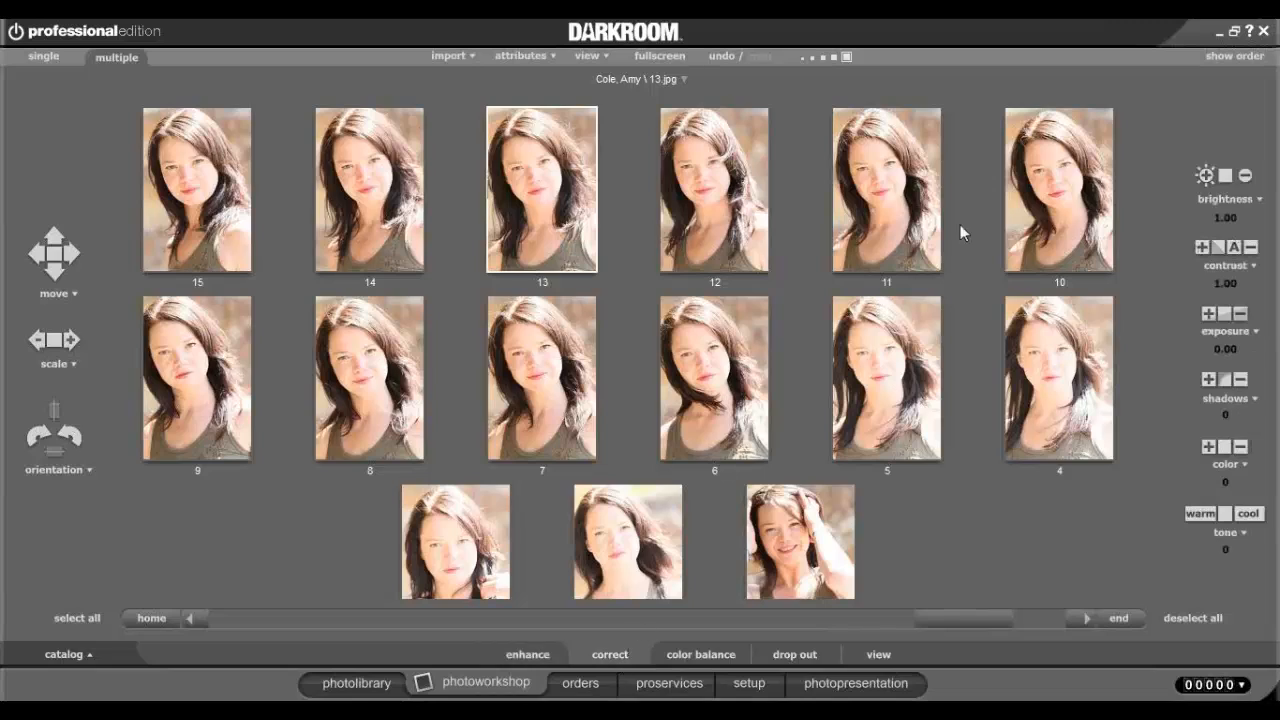
{"action": "left_click", "coordinate": [1204, 178]}
{"action": "left_click", "coordinate": [1203, 247]}
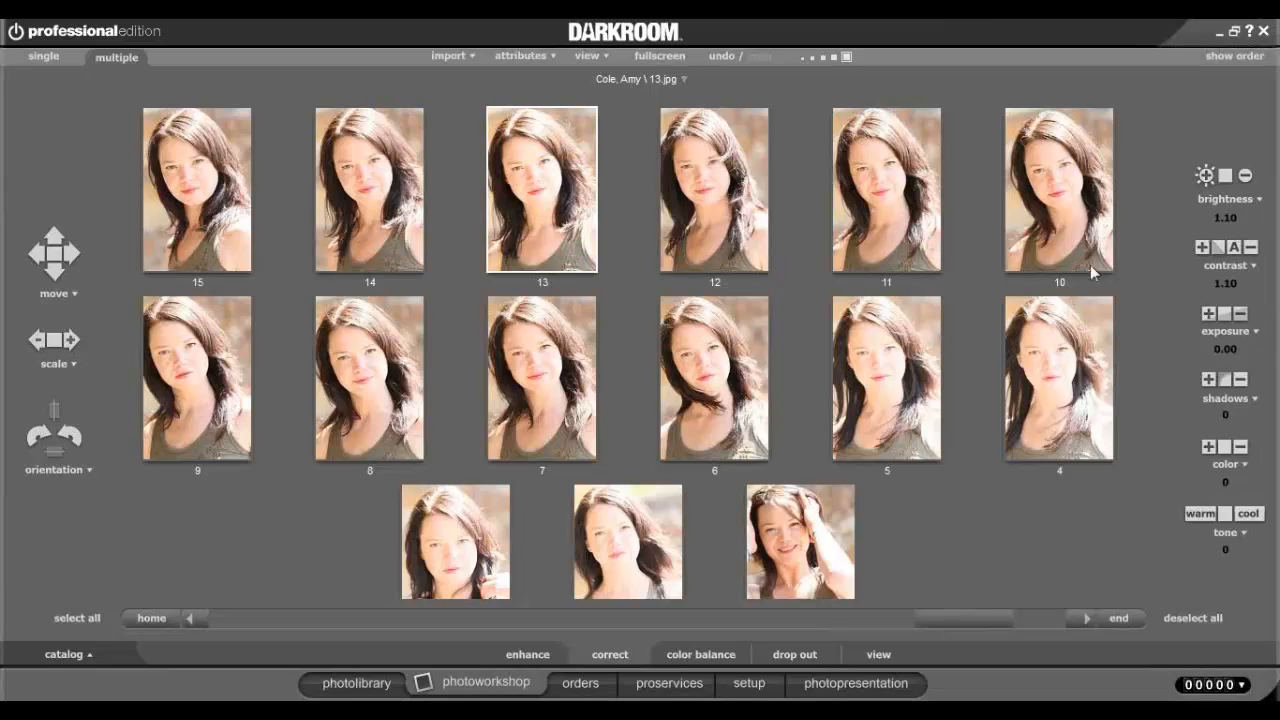
View photo 13 alone, then set exposure -0.25, shadows 10 and brightness 1.20.
{"action": "left_click", "coordinate": [42, 58]}
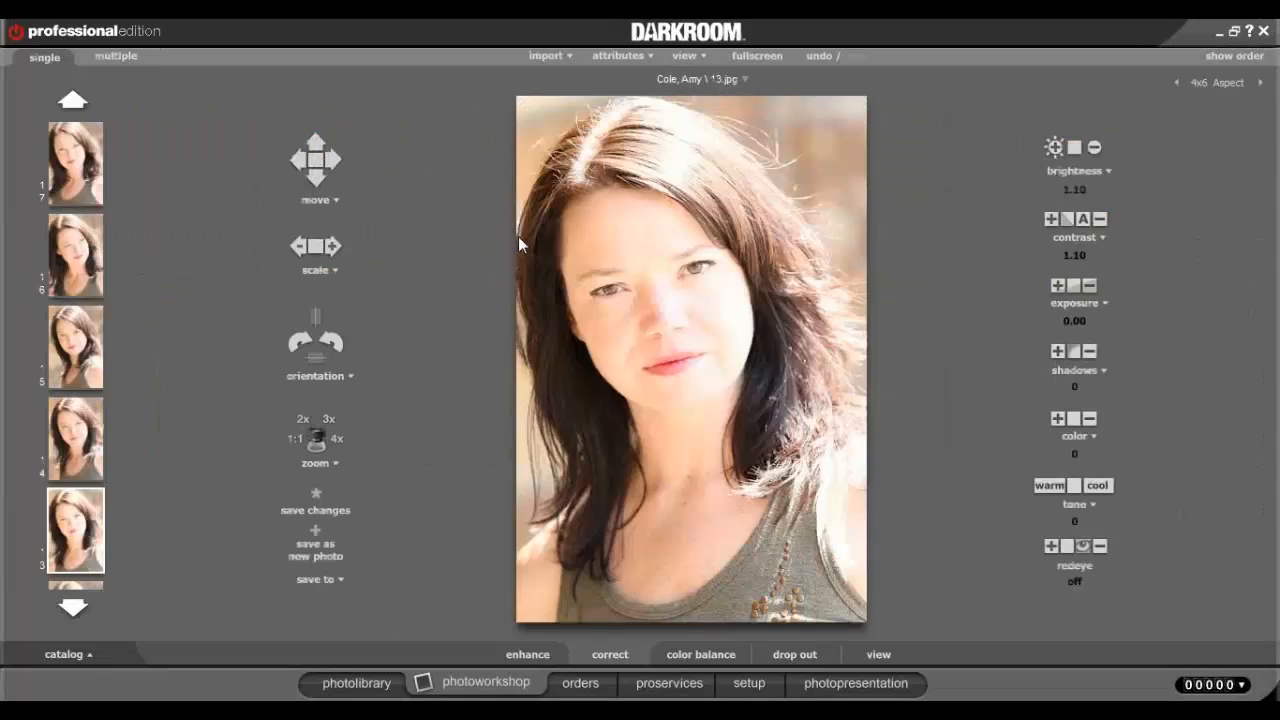
{"action": "left_click", "coordinate": [1057, 286]}
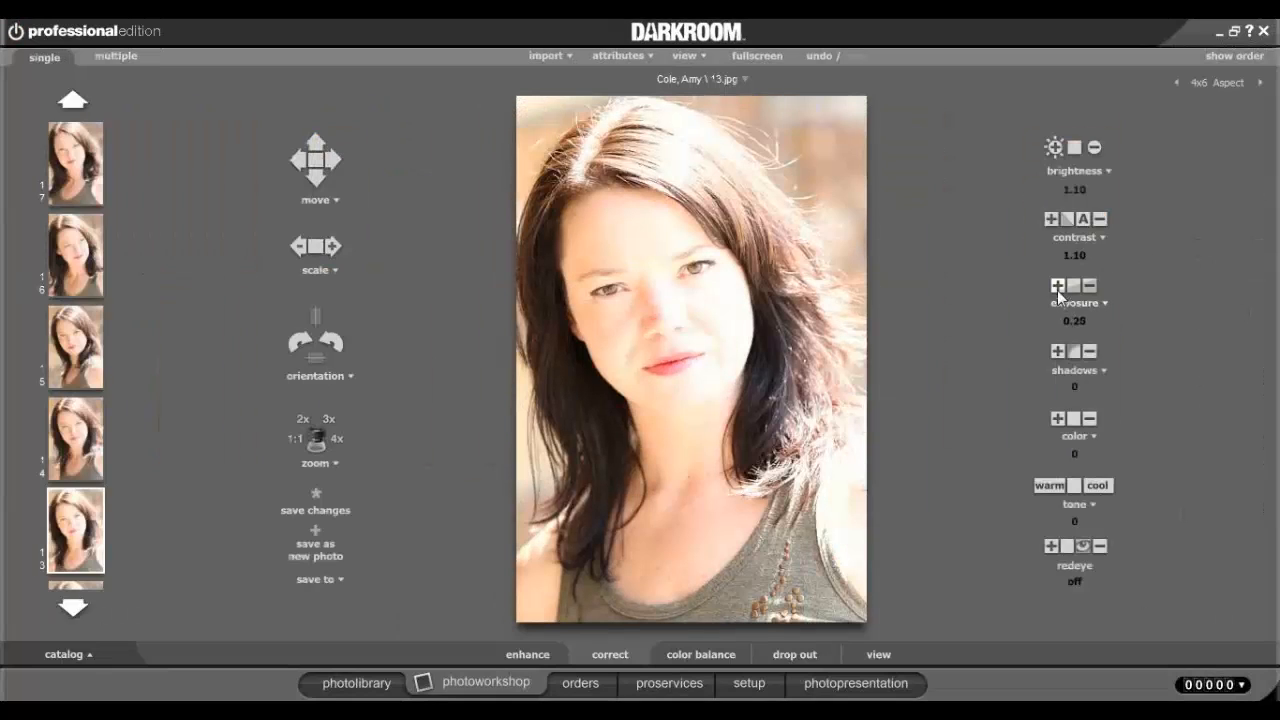
{"action": "left_click", "coordinate": [1093, 287]}
{"action": "left_click", "coordinate": [1093, 287]}
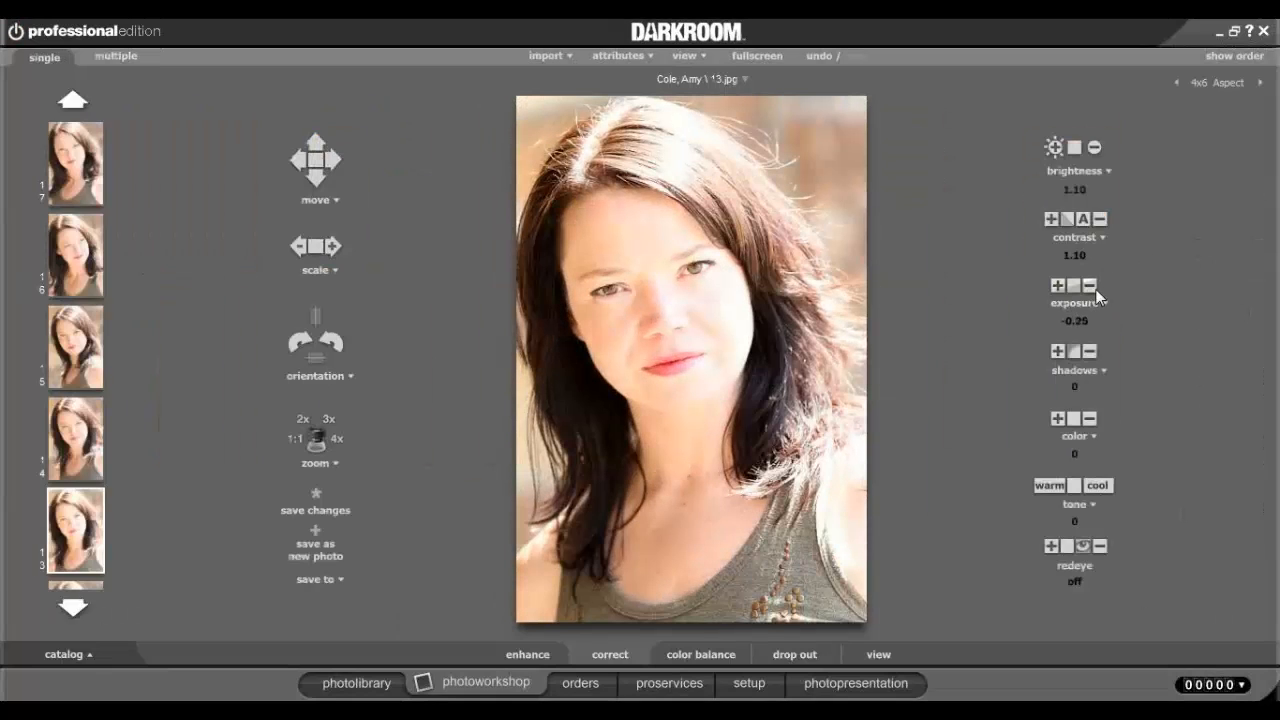
{"action": "left_click", "coordinate": [1057, 351]}
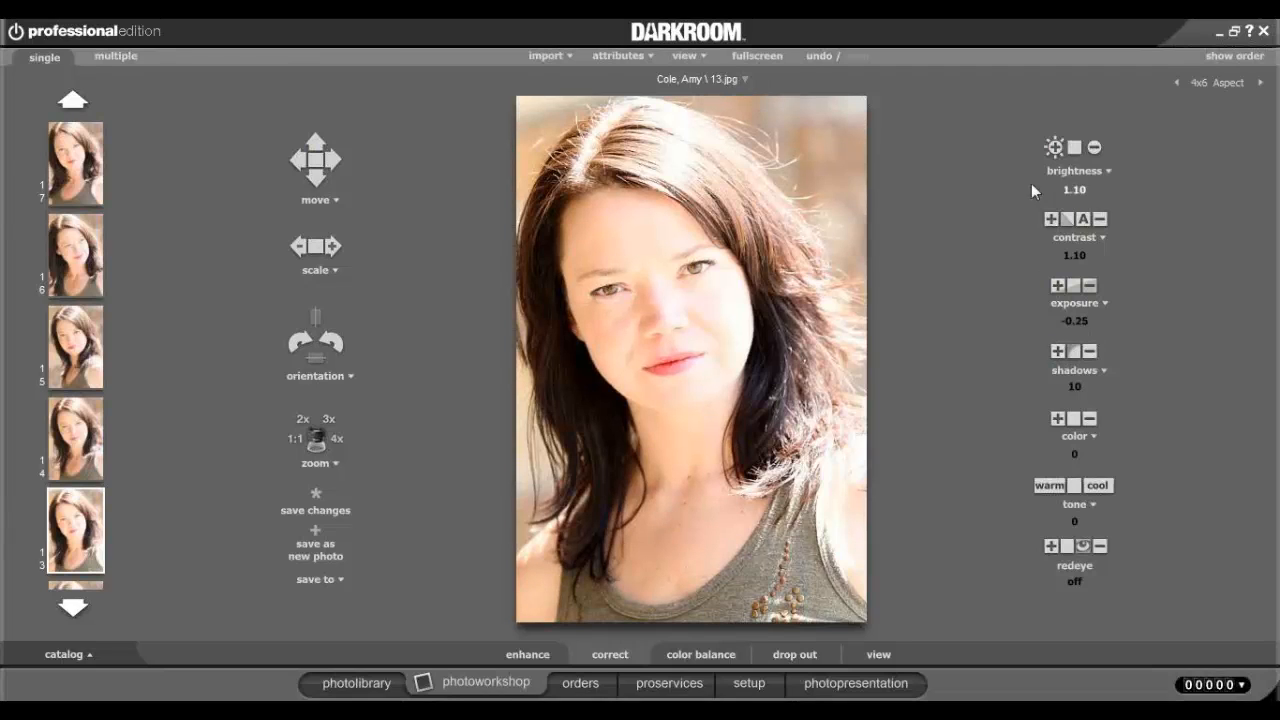
{"action": "left_click", "coordinate": [1053, 148]}
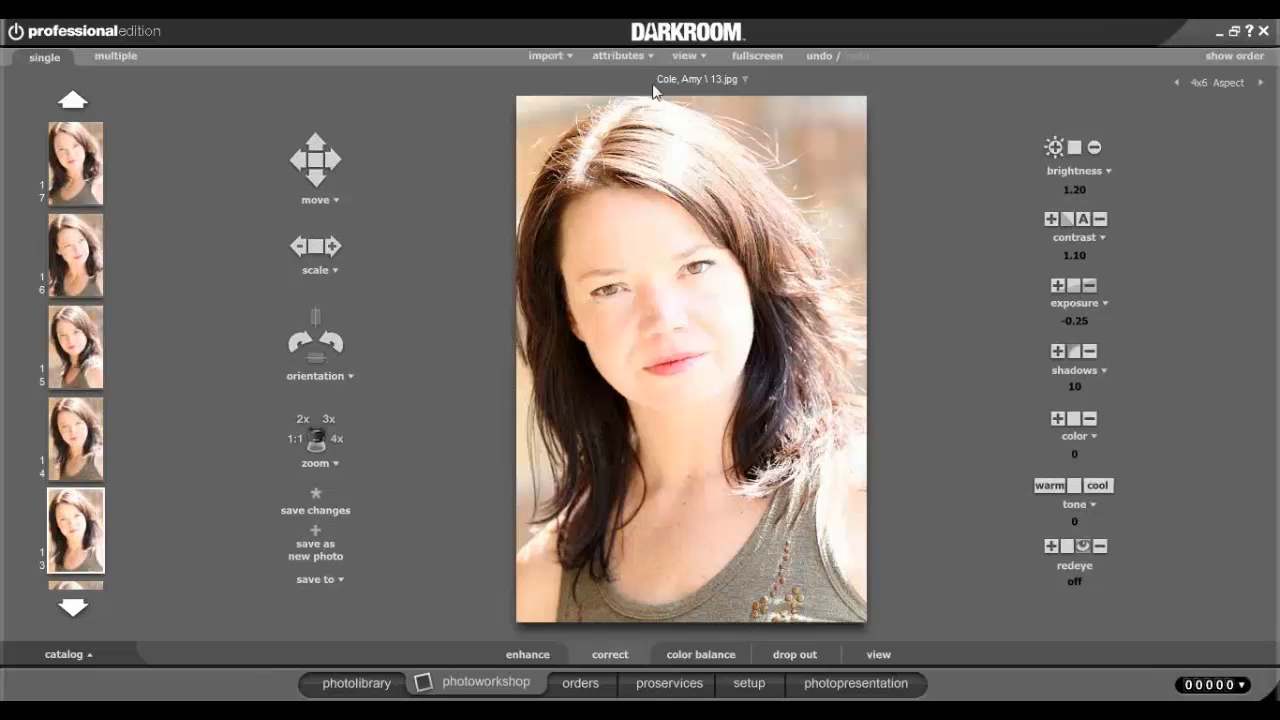
Save photo 13's corrections as the Custom 1 attribute set.
{"action": "left_click", "coordinate": [604, 62]}
{"action": "mouse_move", "coordinate": [632, 79]}
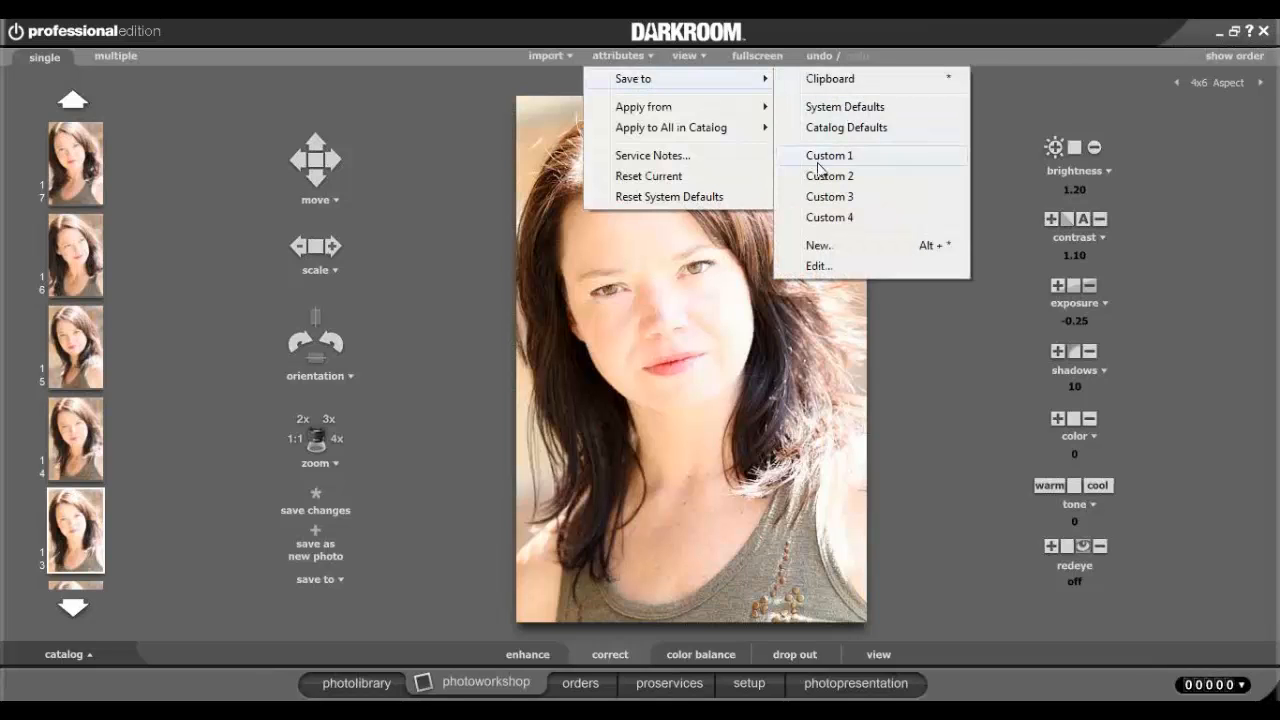
{"action": "left_click", "coordinate": [817, 160]}
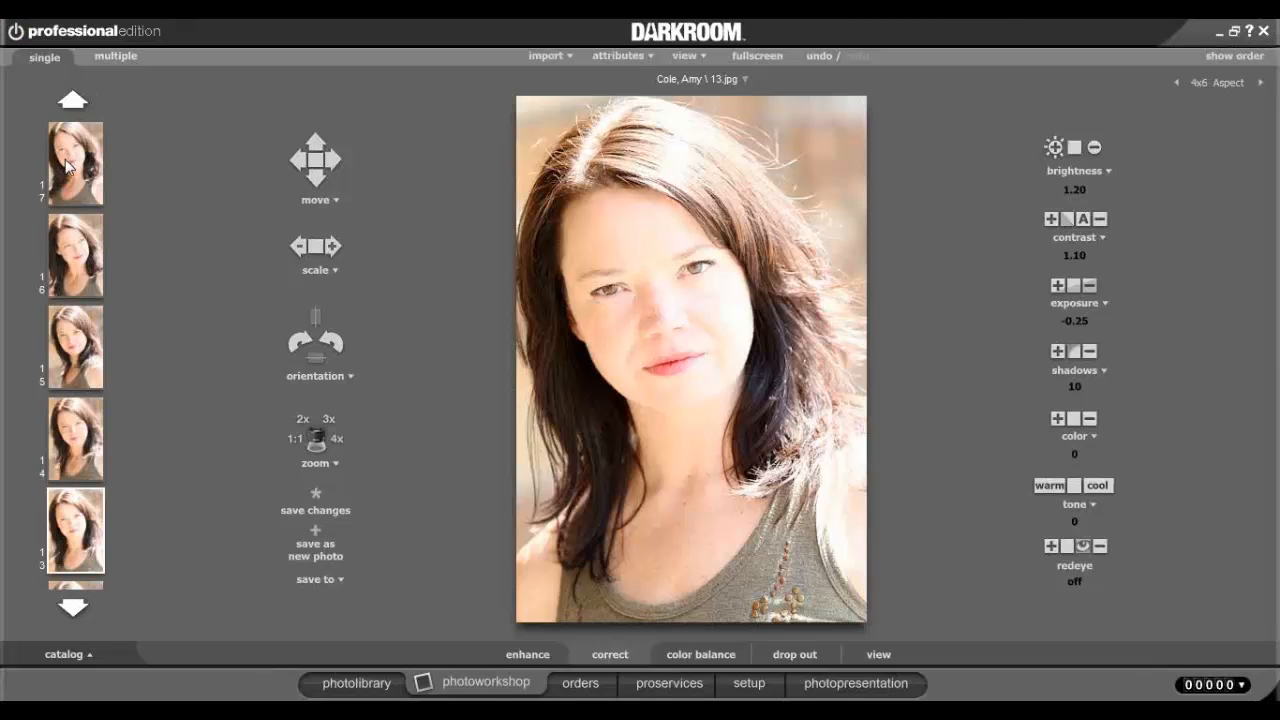
In the multi-photo view, apply the Custom 1 attributes to every photo in the customer's catalog.
{"action": "left_click", "coordinate": [110, 60]}
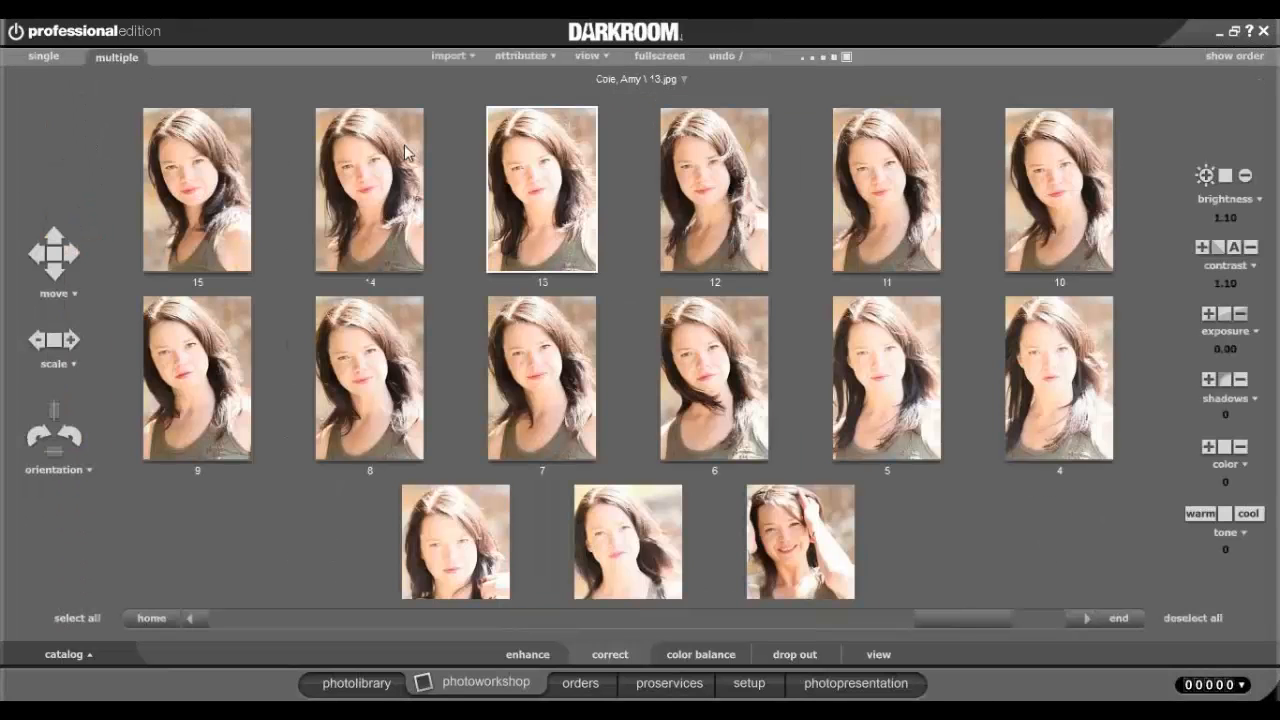
{"action": "left_click", "coordinate": [520, 56]}
{"action": "mouse_move", "coordinate": [614, 130]}
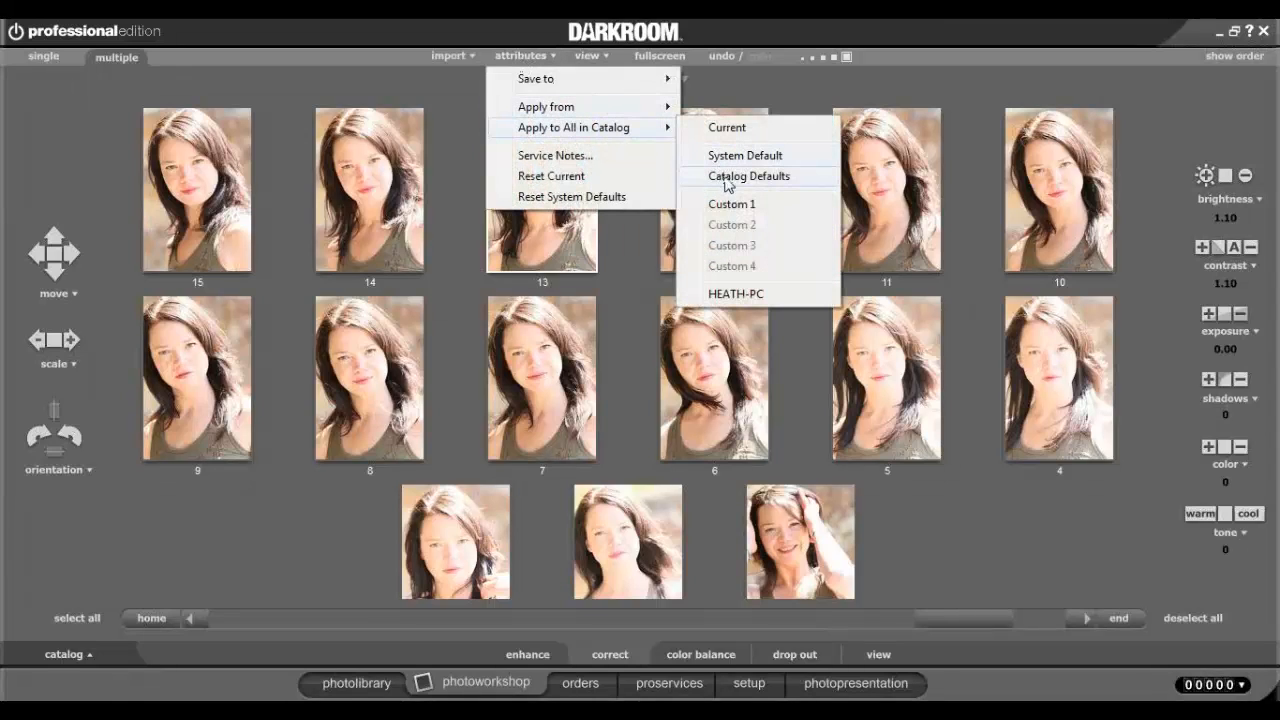
{"action": "mouse_move", "coordinate": [641, 112]}
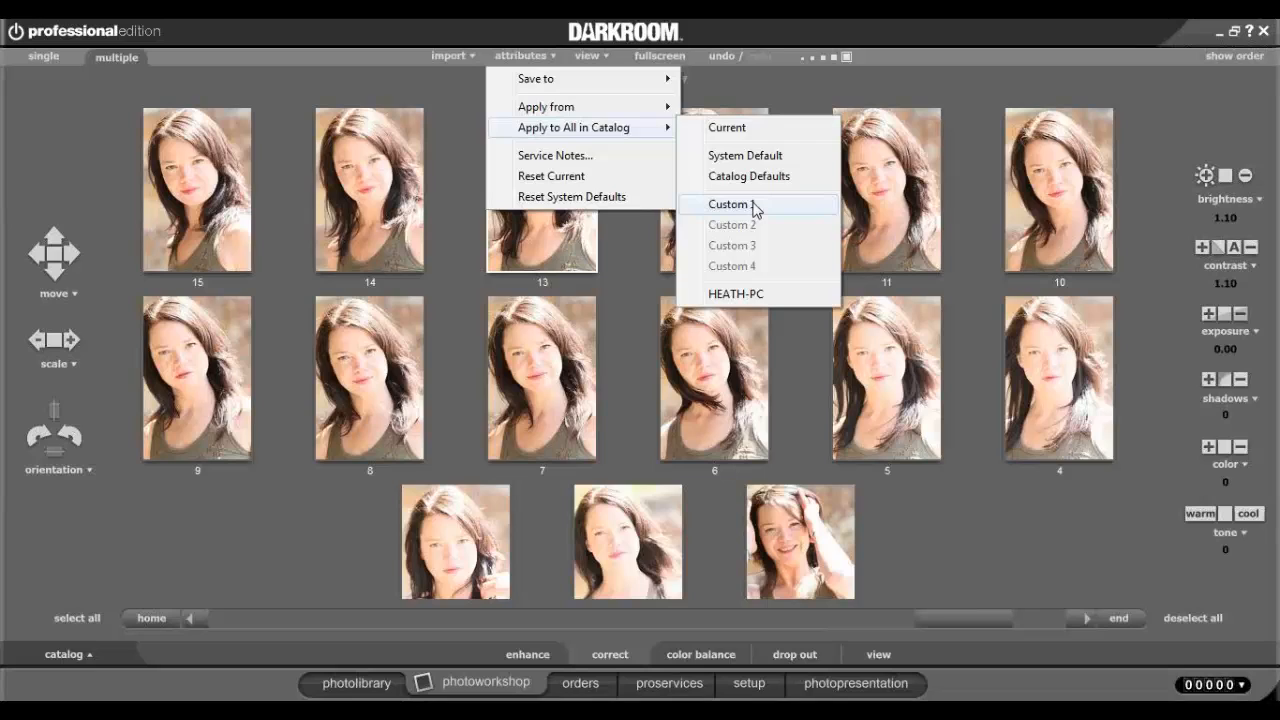
{"action": "left_click", "coordinate": [755, 205]}
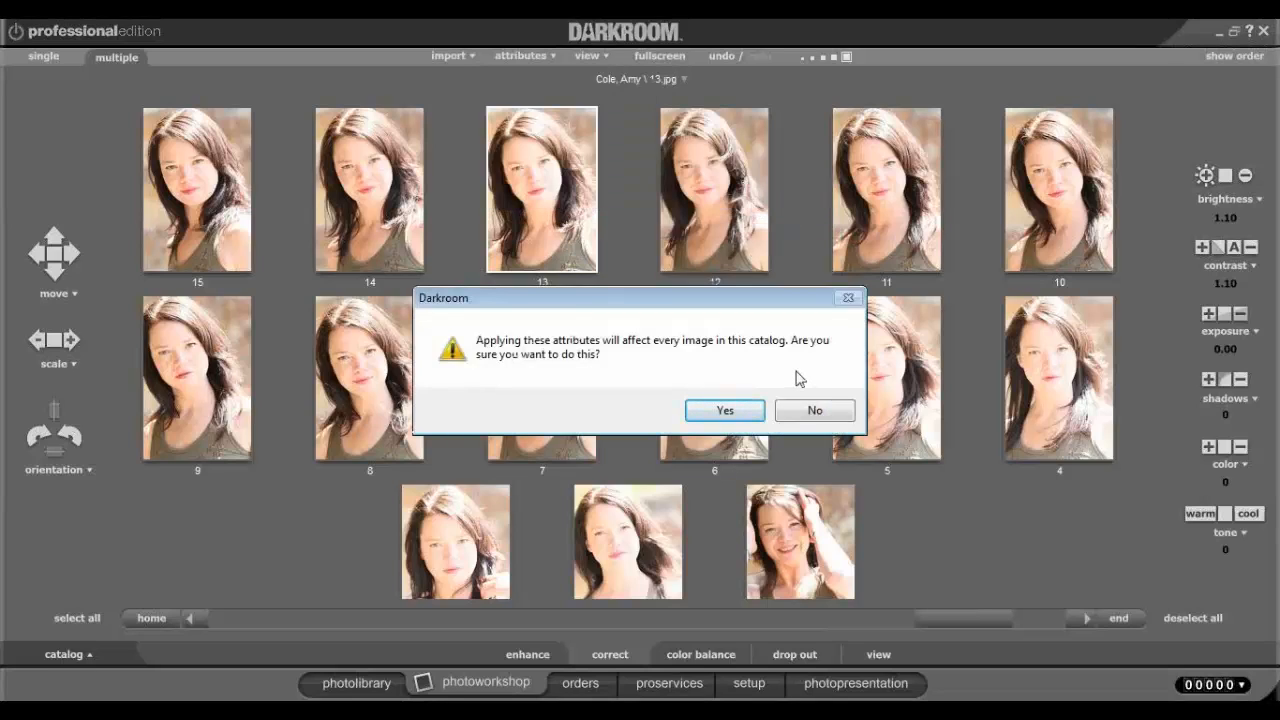
{"action": "left_click", "coordinate": [726, 411]}
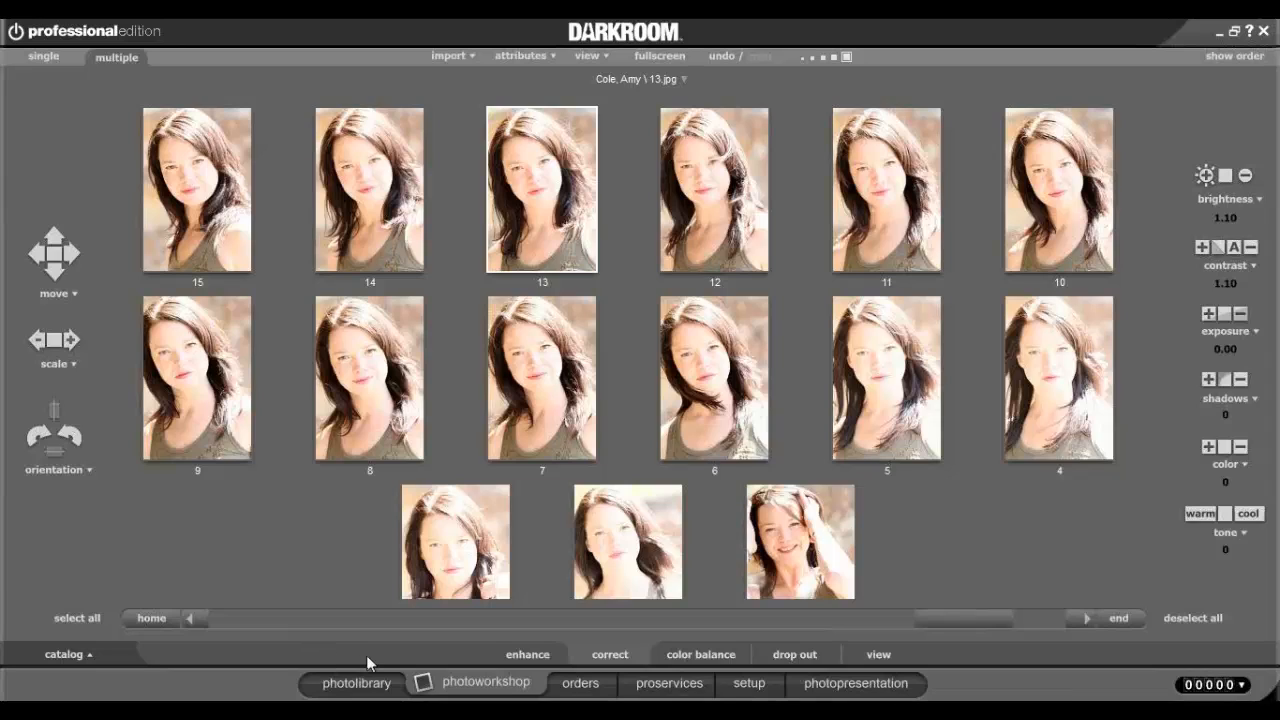
Go back to the photo library, select a catalog thumbnail and start a batch print order.
{"action": "left_click", "coordinate": [525, 656]}
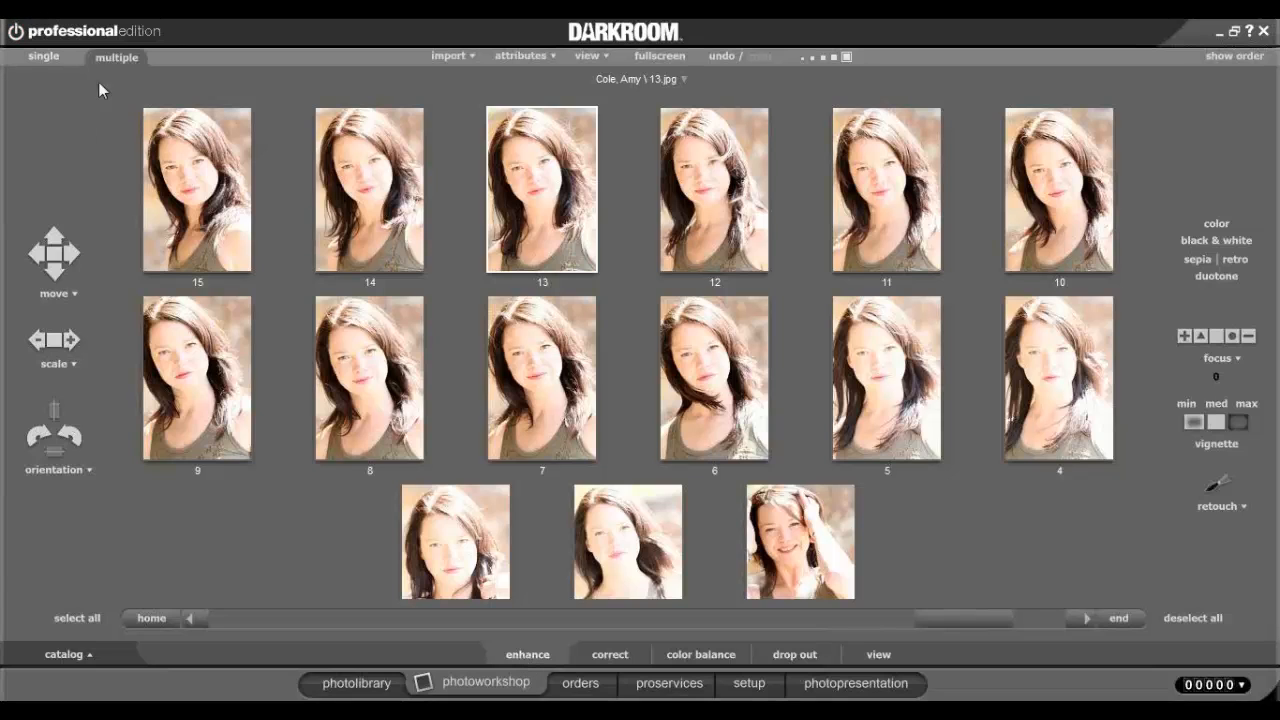
{"action": "left_click", "coordinate": [42, 57]}
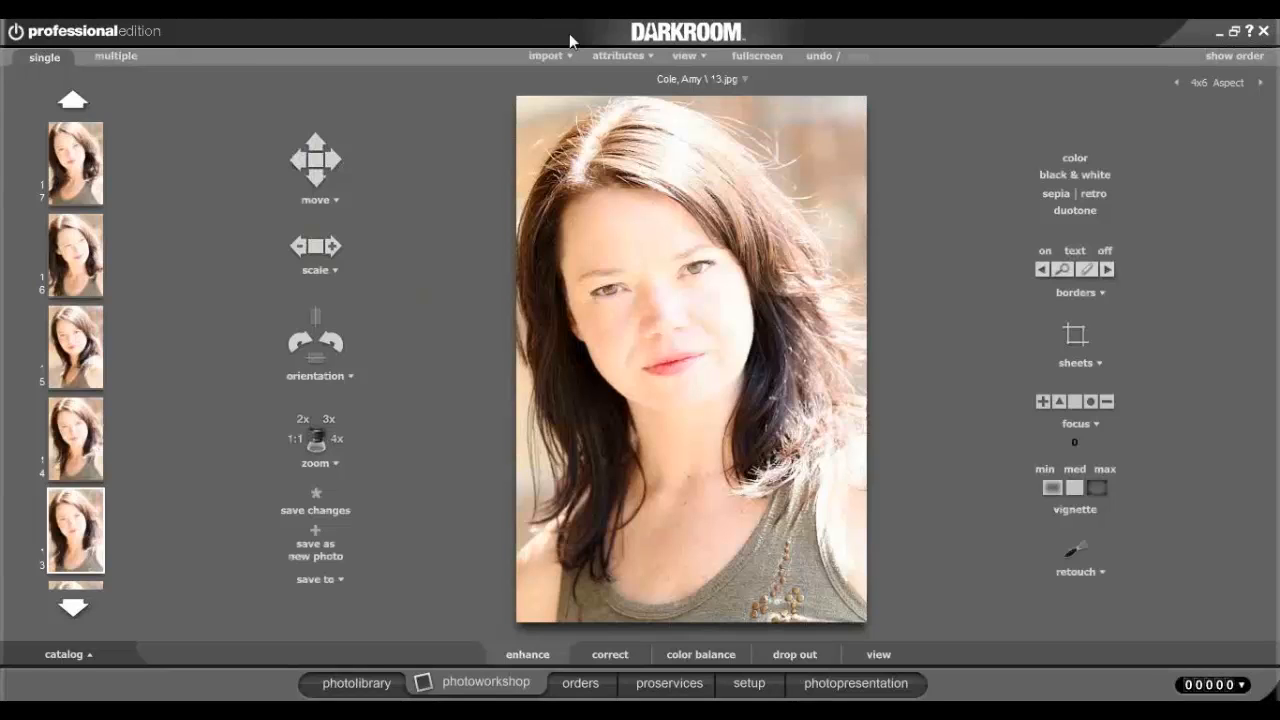
{"action": "left_click", "coordinate": [360, 684]}
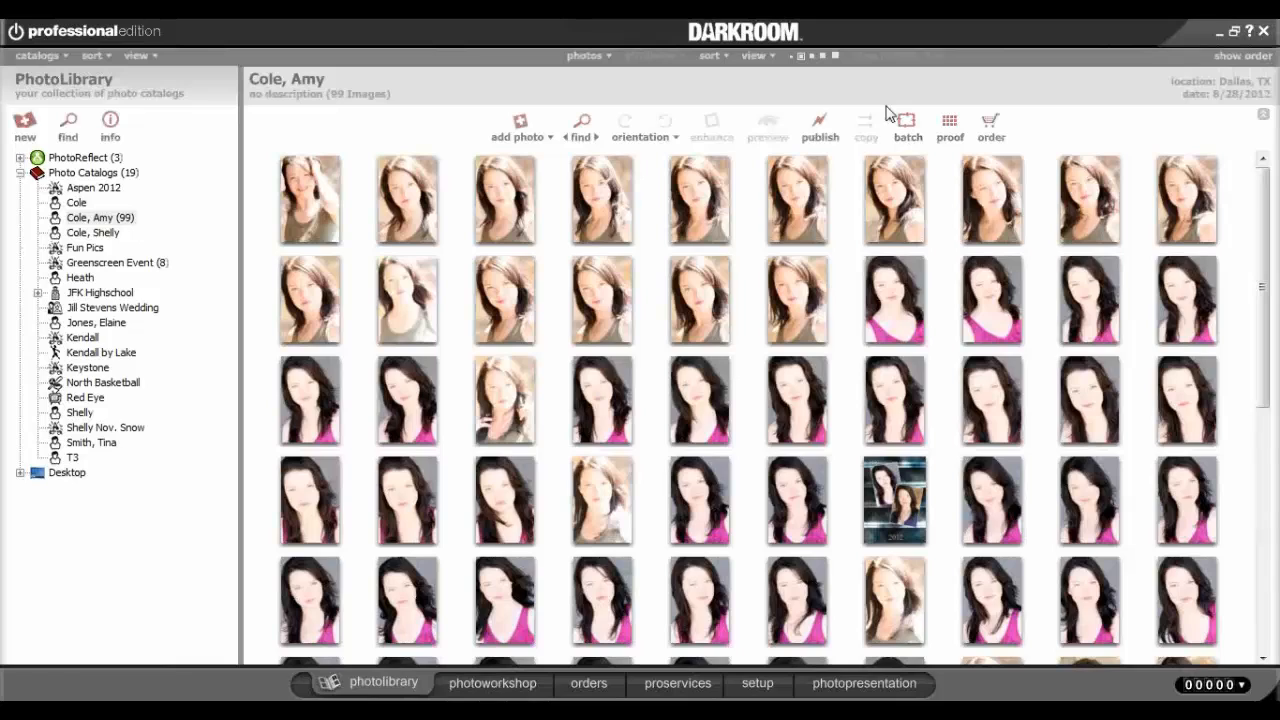
{"action": "left_click", "coordinate": [616, 195]}
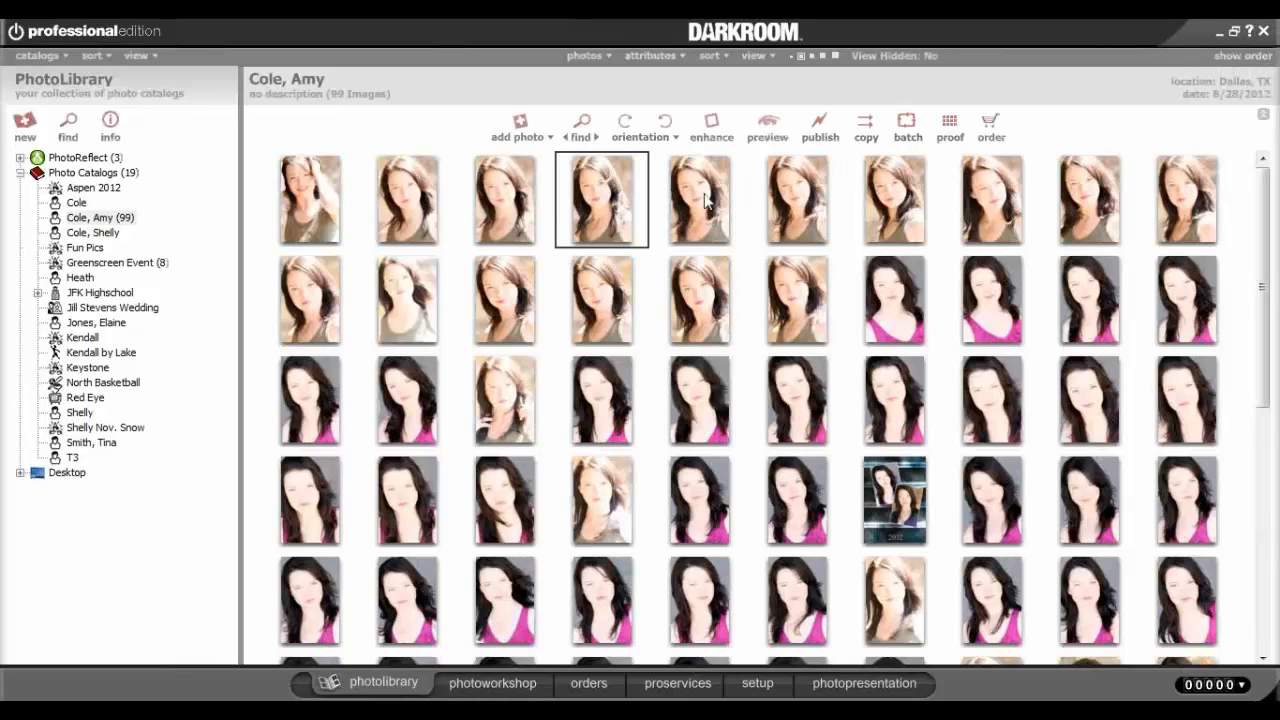
{"action": "left_click", "coordinate": [908, 130]}
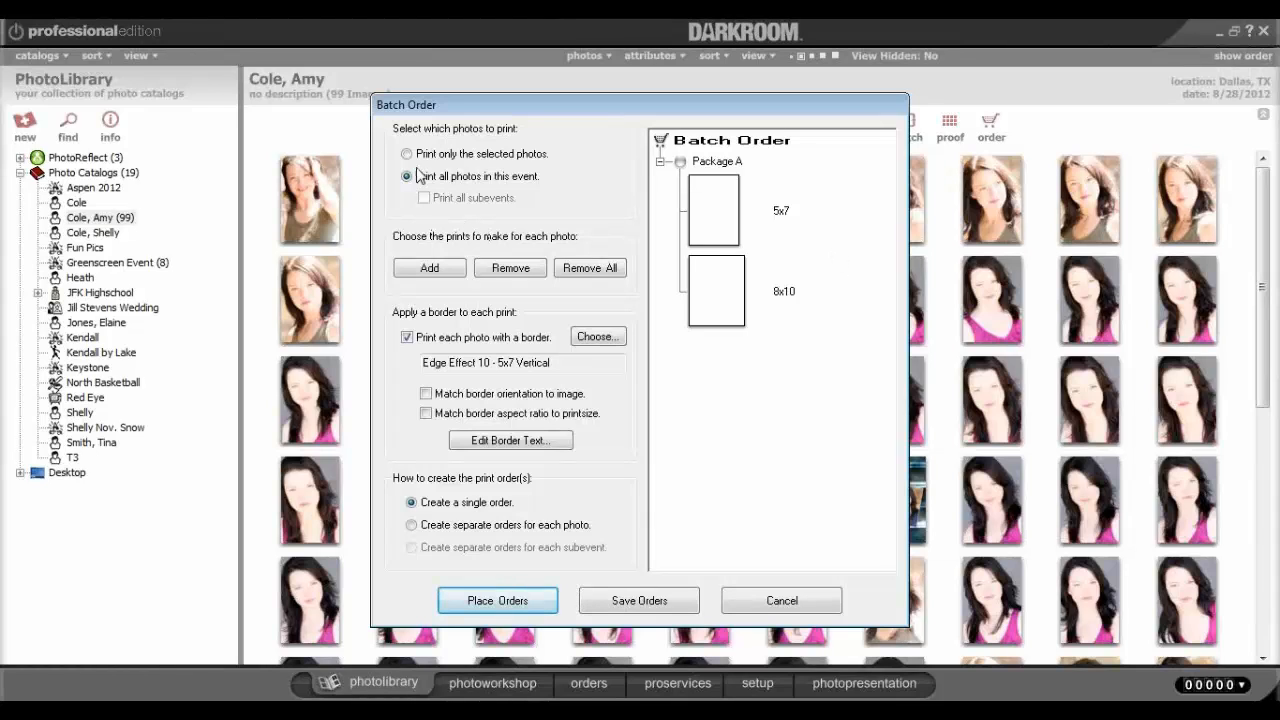
Print all event photos as Package A in the batch order, each photo with a border.
{"action": "left_click", "coordinate": [410, 156]}
{"action": "left_click", "coordinate": [407, 177]}
{"action": "left_click", "coordinate": [450, 276]}
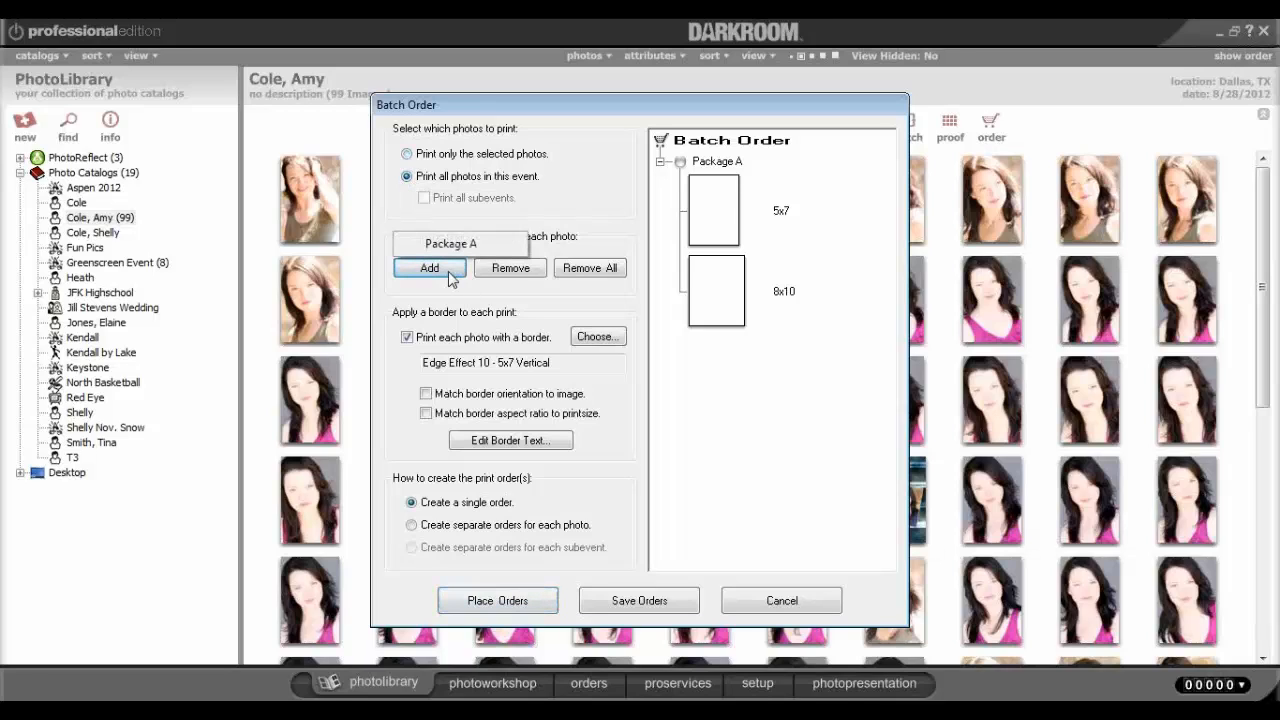
{"action": "left_click", "coordinate": [456, 246]}
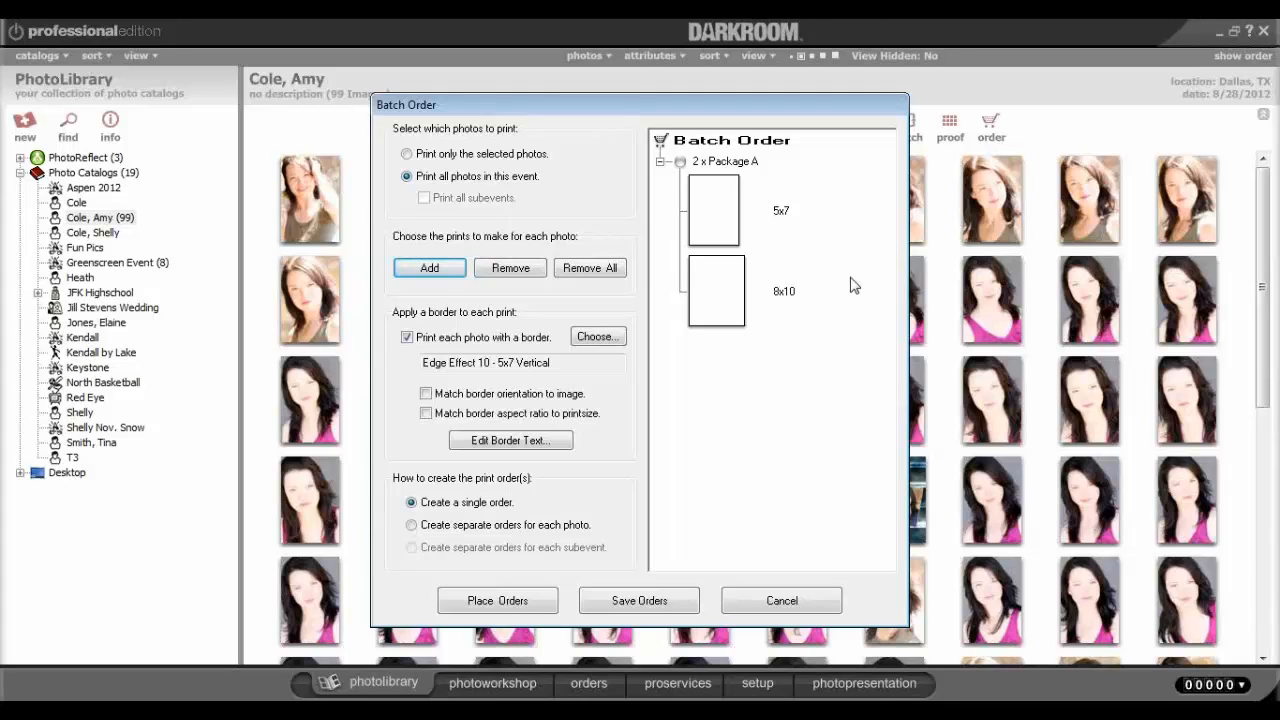
{"action": "left_click", "coordinate": [407, 338]}
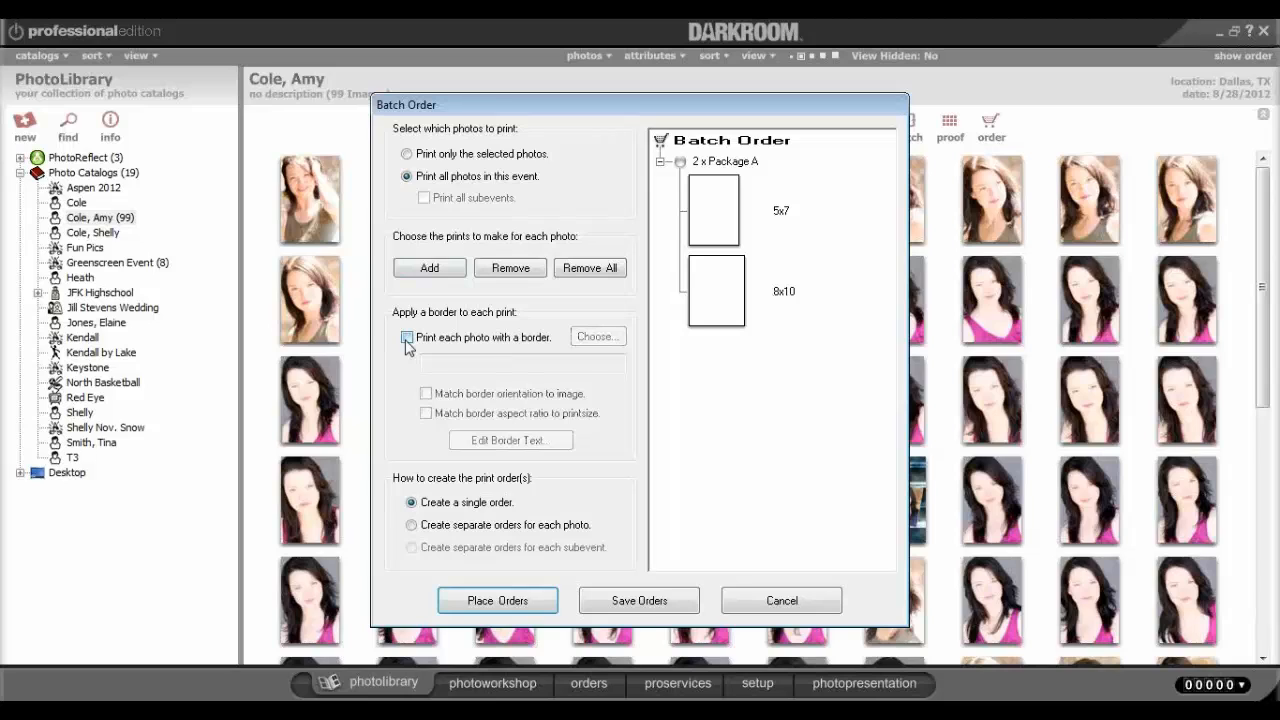
{"action": "left_click", "coordinate": [407, 338]}
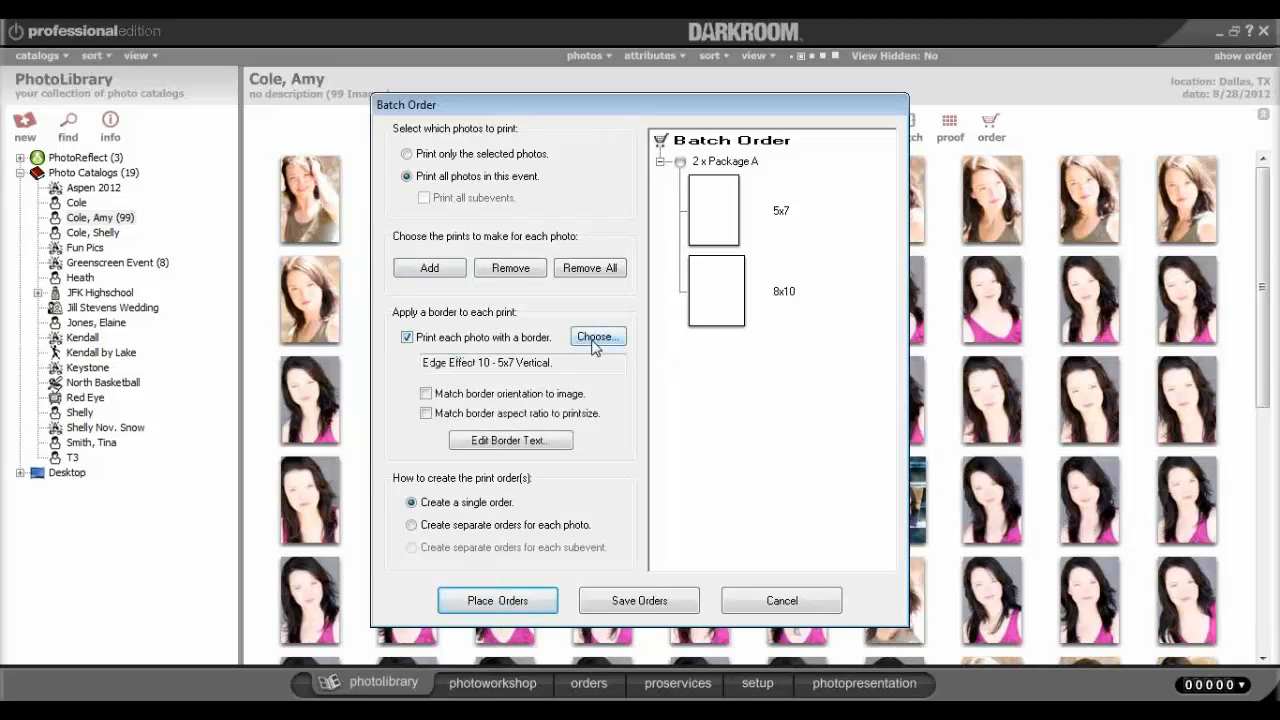
Open the border chooser and switch it to the Sample Borders group.
{"action": "left_click", "coordinate": [595, 337]}
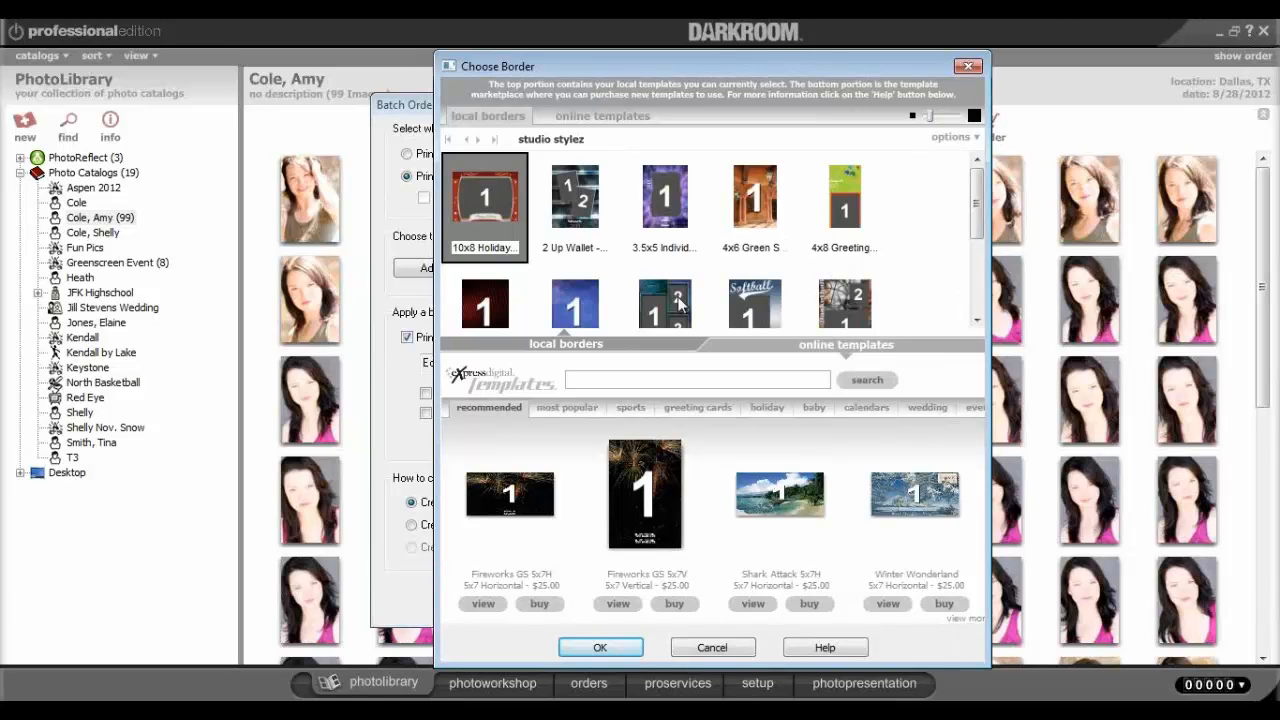
{"action": "left_click", "coordinate": [580, 205]}
{"action": "left_click", "coordinate": [667, 205]}
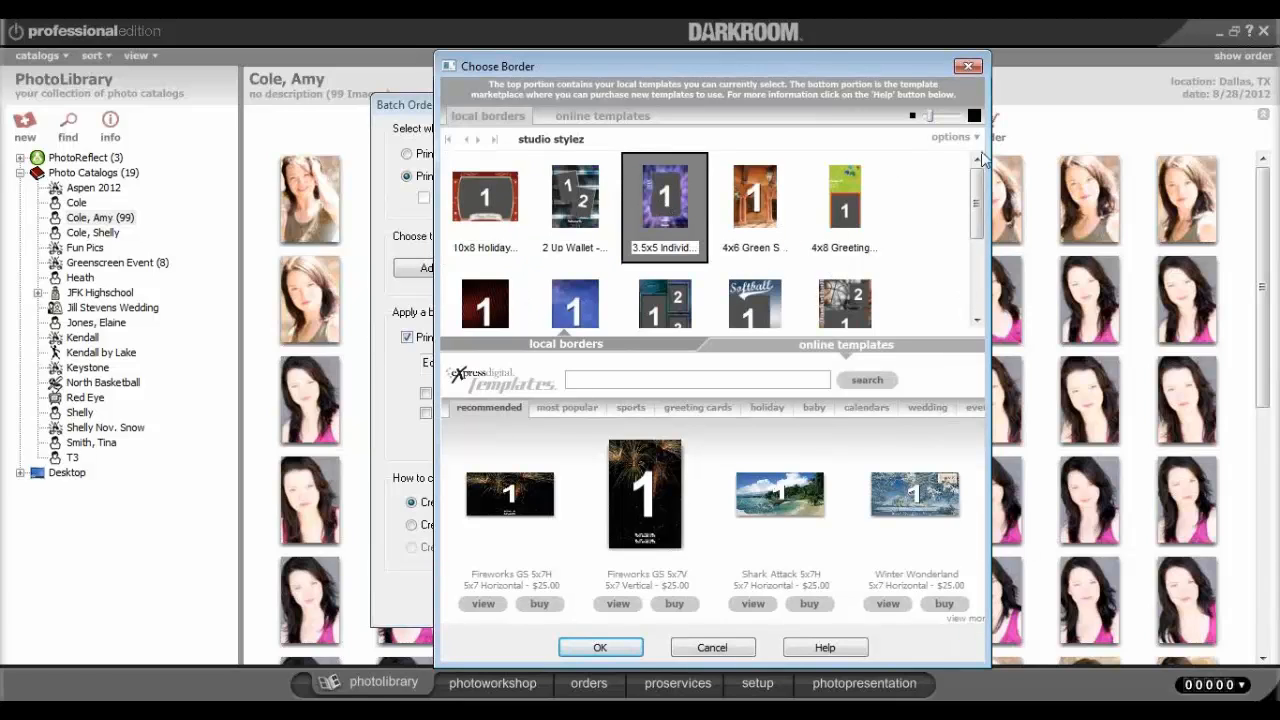
{"action": "left_click", "coordinate": [971, 139]}
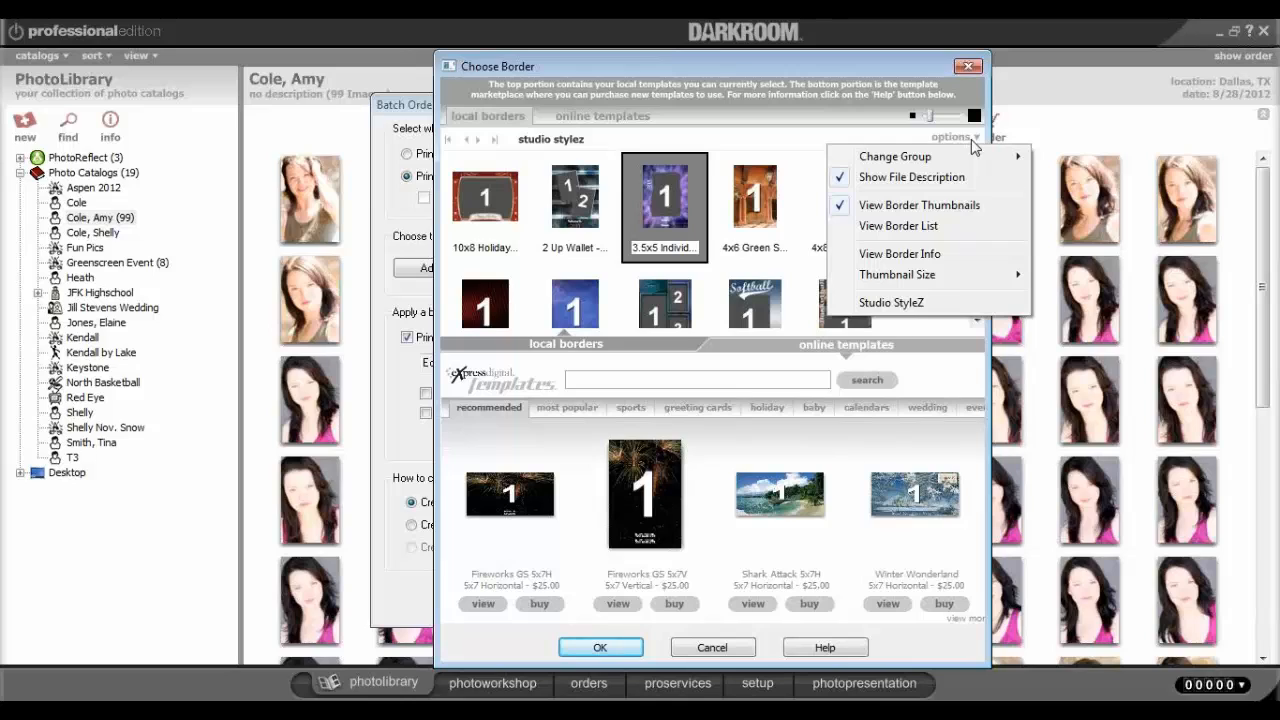
{"action": "mouse_move", "coordinate": [913, 166]}
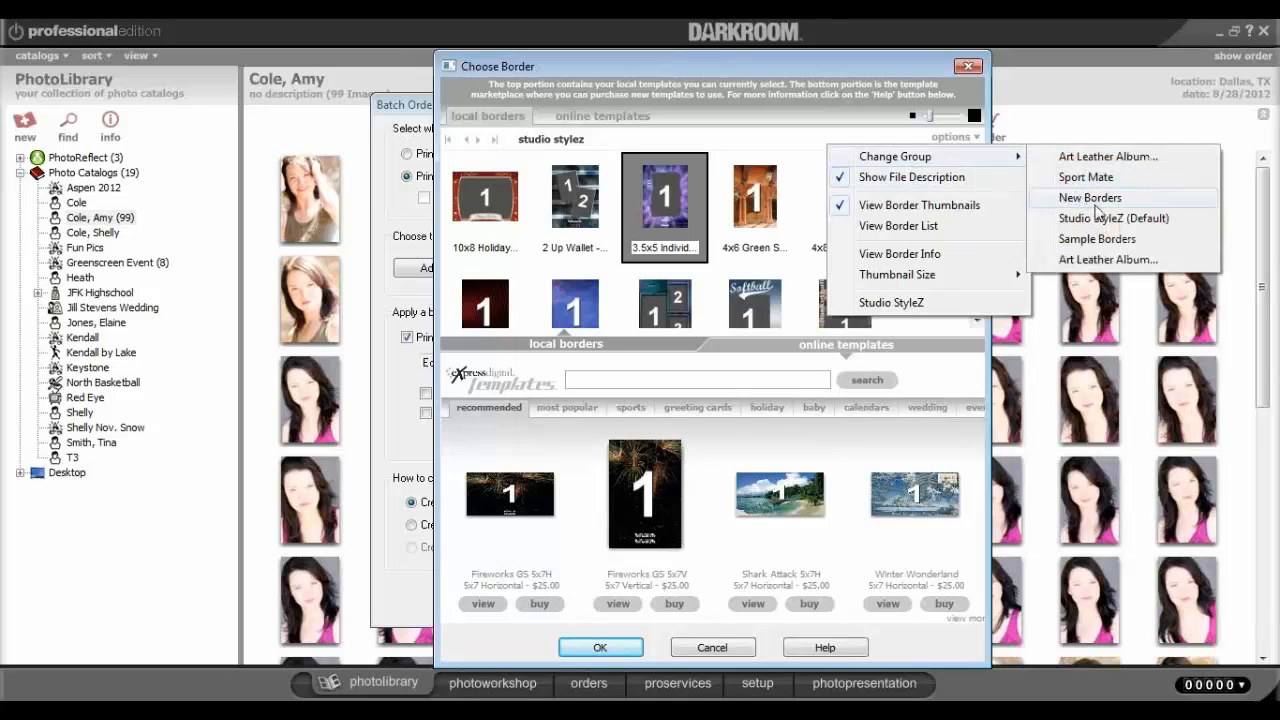
{"action": "left_click", "coordinate": [1097, 239]}
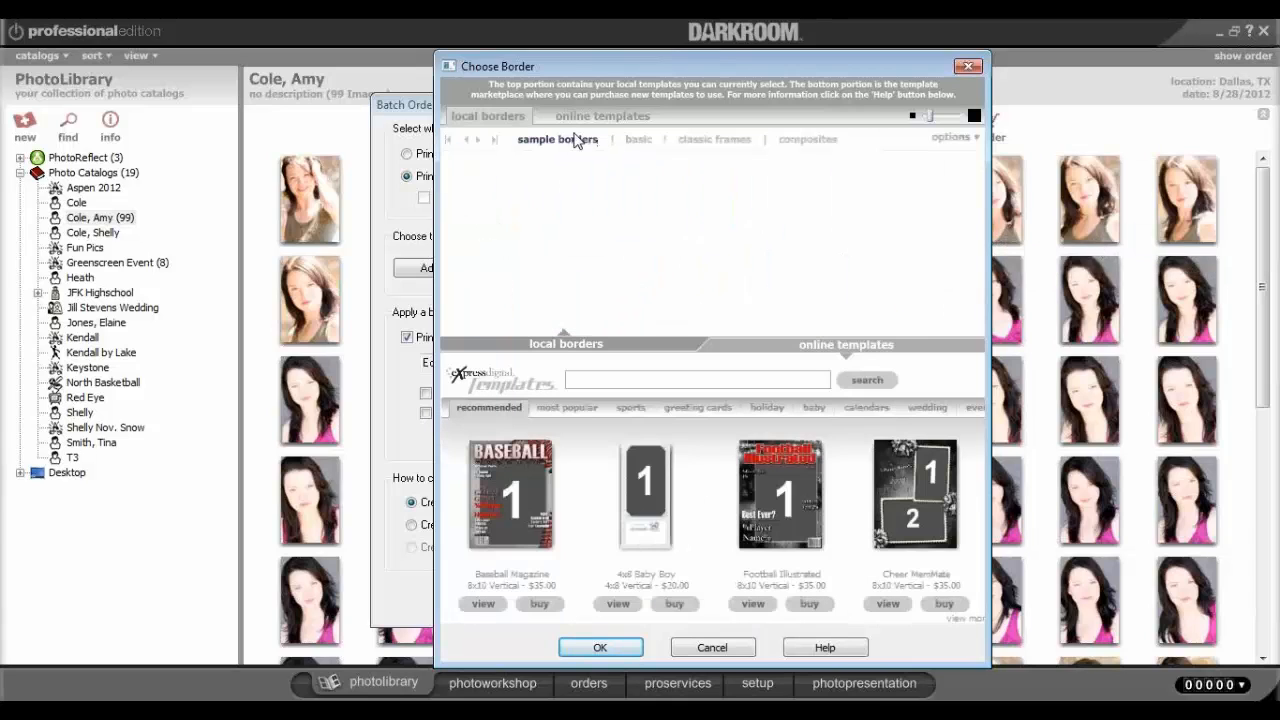
Pick the classic Black Matte Frame (5x7) Vertical as the batch order's border.
{"action": "left_click", "coordinate": [638, 140]}
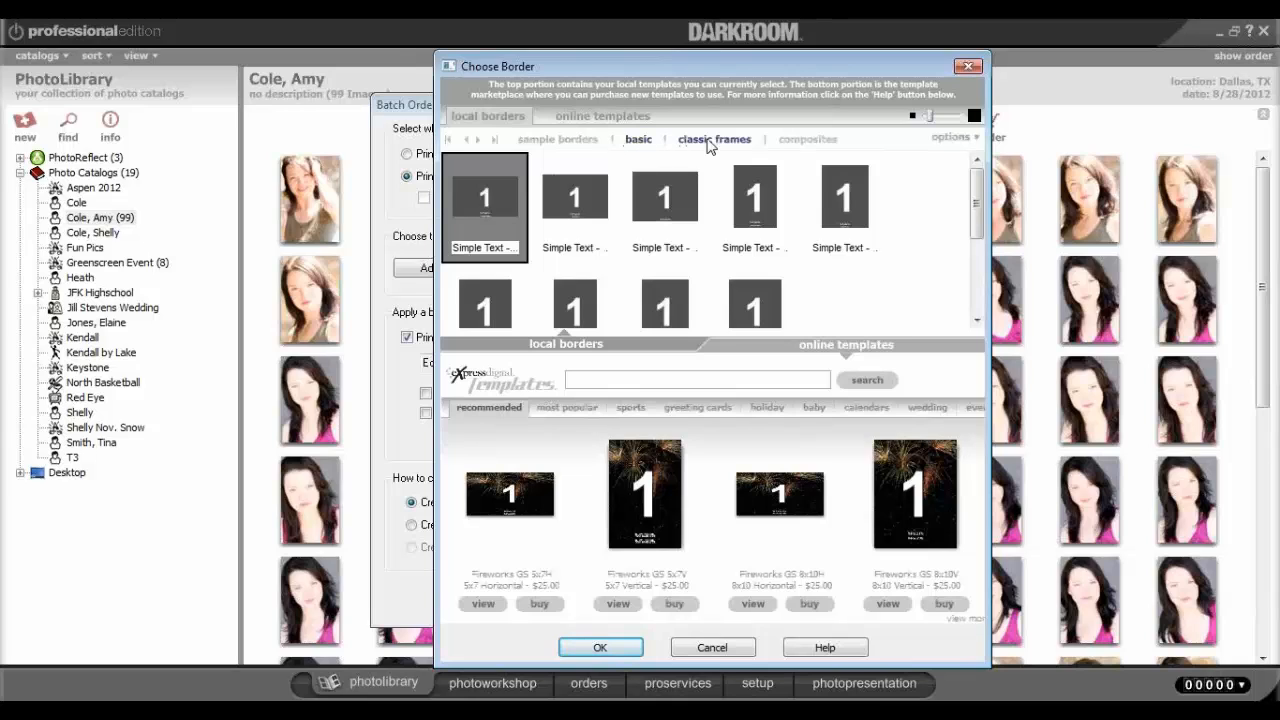
{"action": "left_click", "coordinate": [712, 140]}
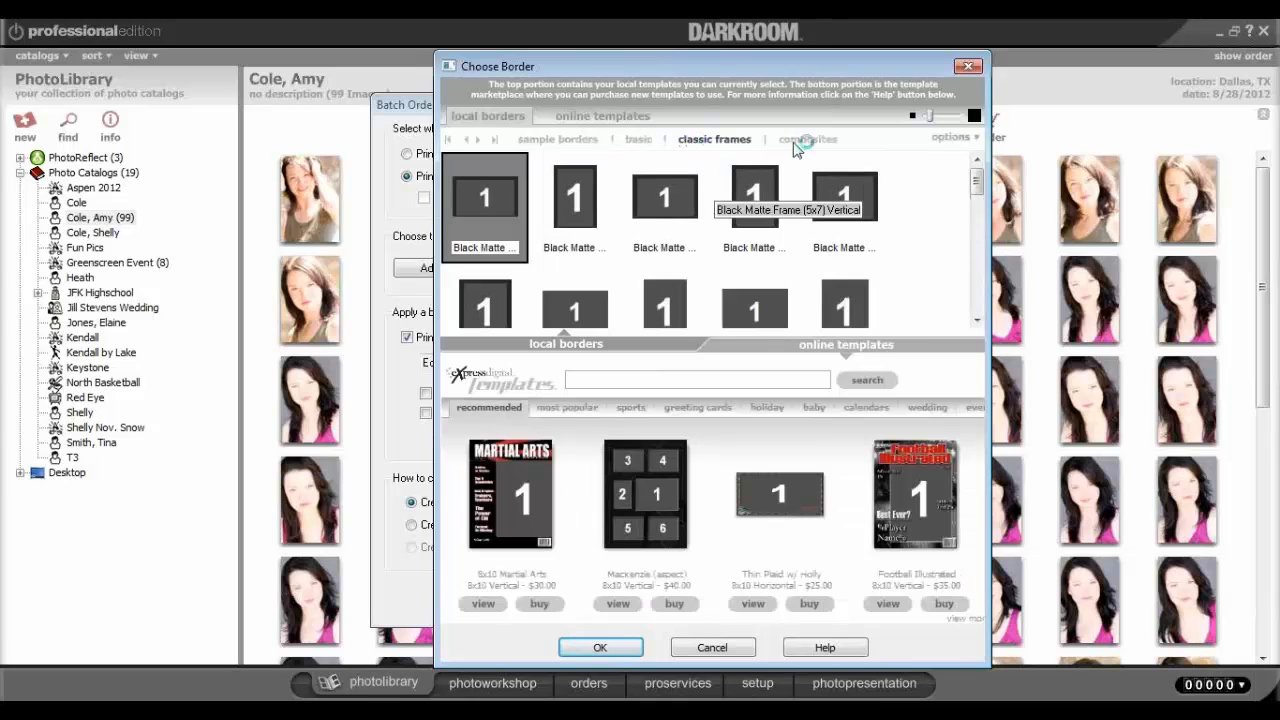
{"action": "left_click", "coordinate": [800, 142]}
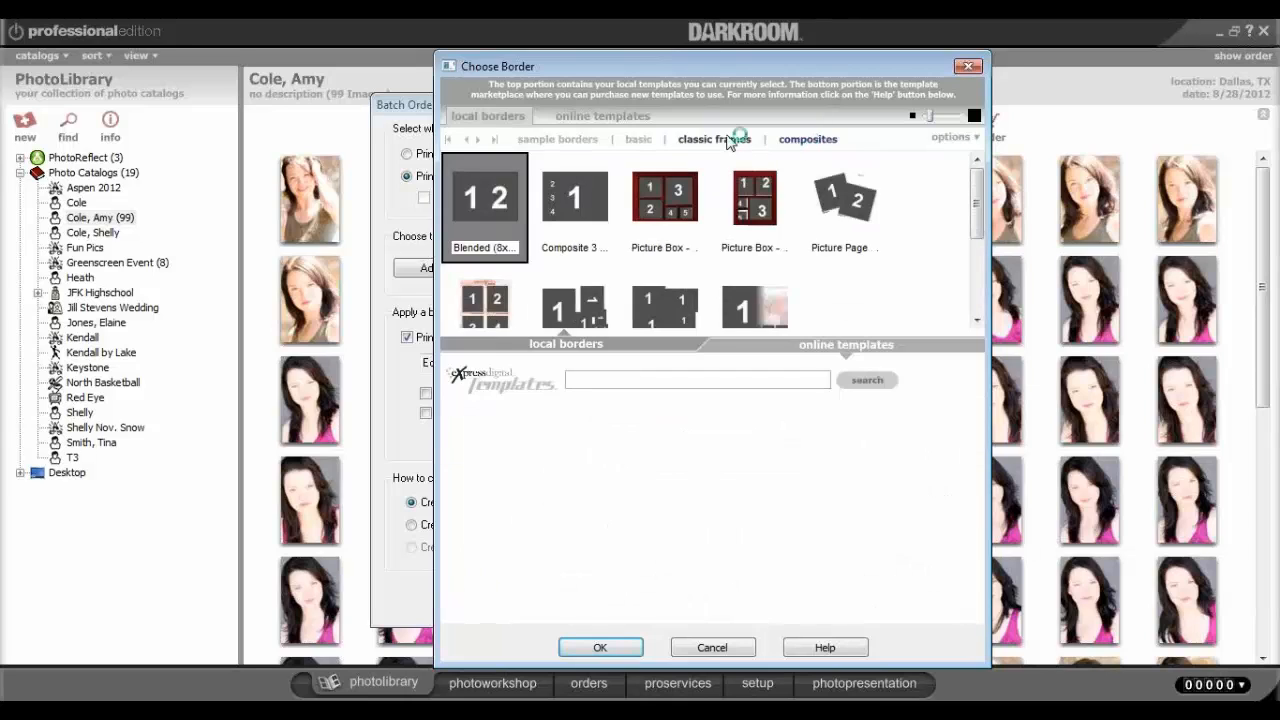
{"action": "left_click", "coordinate": [728, 142]}
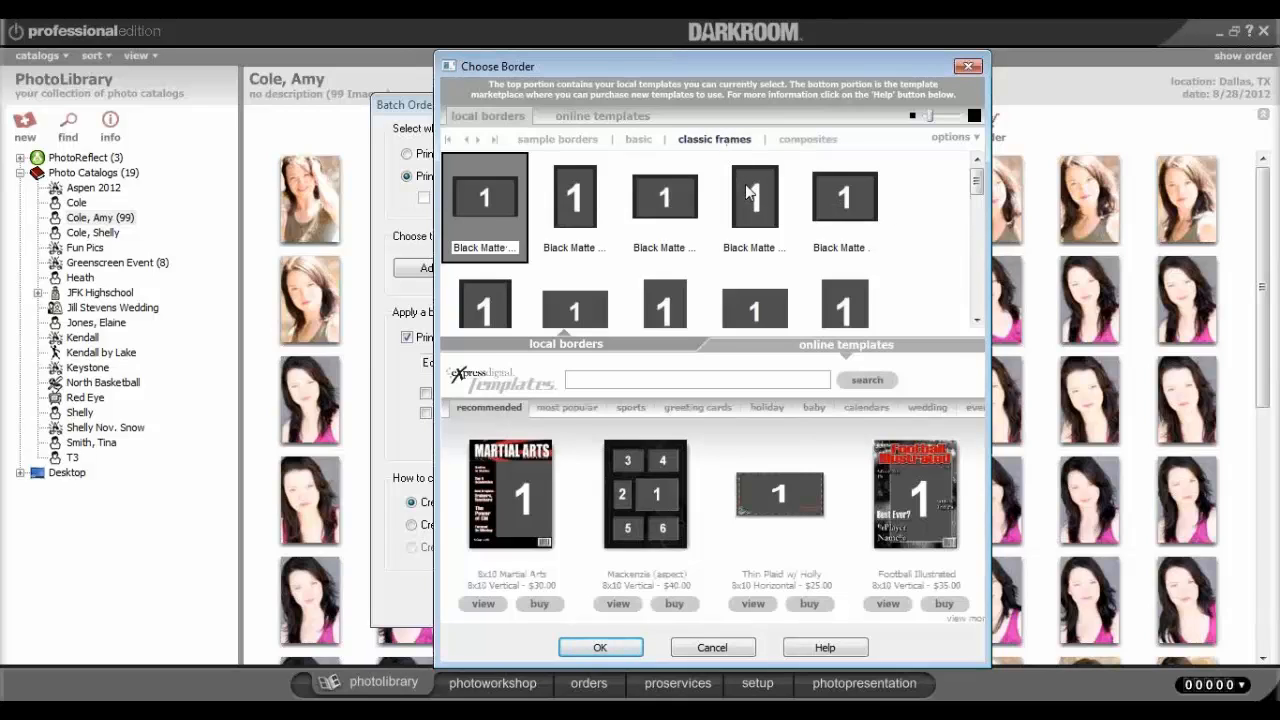
{"action": "left_click", "coordinate": [756, 226]}
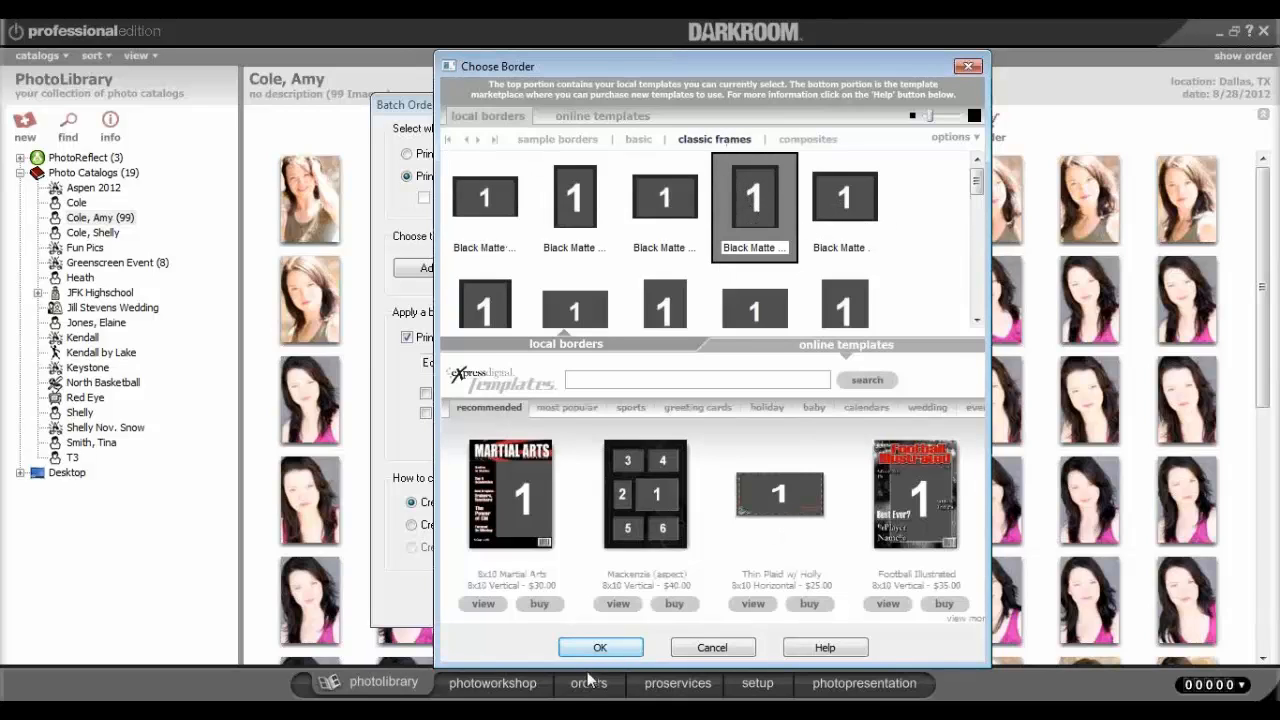
{"action": "left_click", "coordinate": [600, 648]}
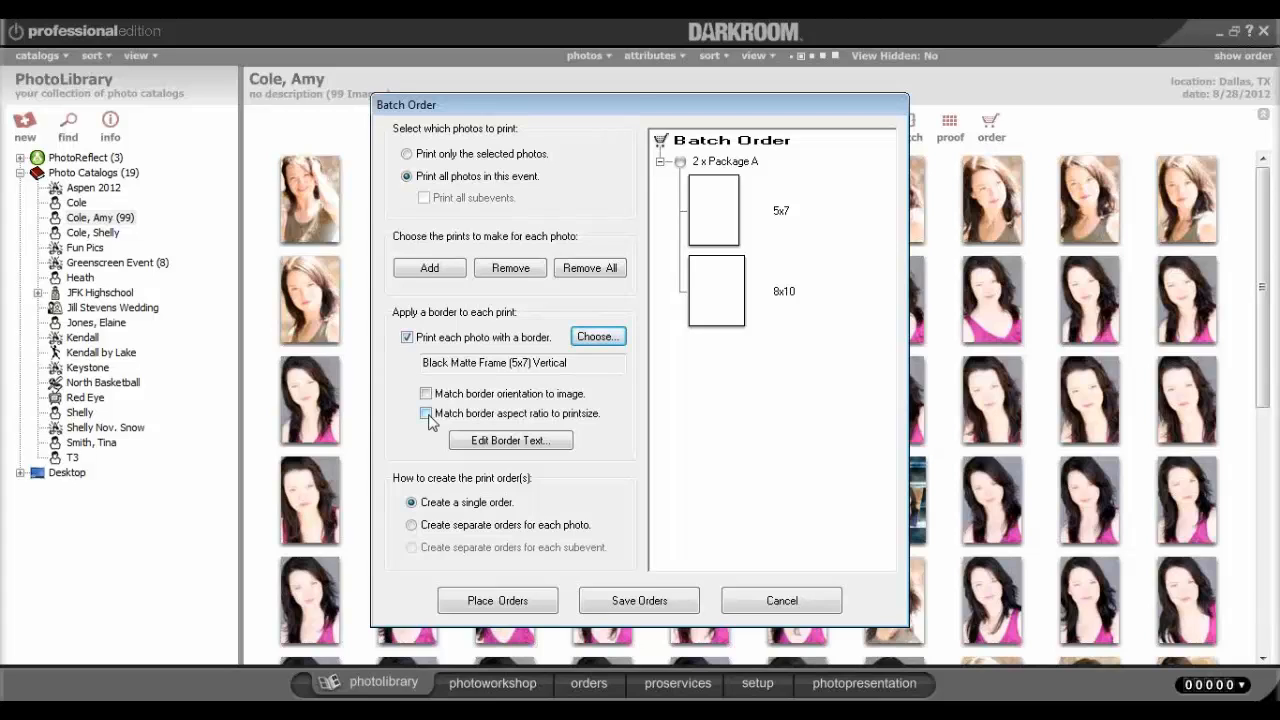
Match borders to image orientation and print-size aspect ratio, and create separate orders per photo.
{"action": "left_click", "coordinate": [426, 413]}
{"action": "left_click", "coordinate": [426, 394]}
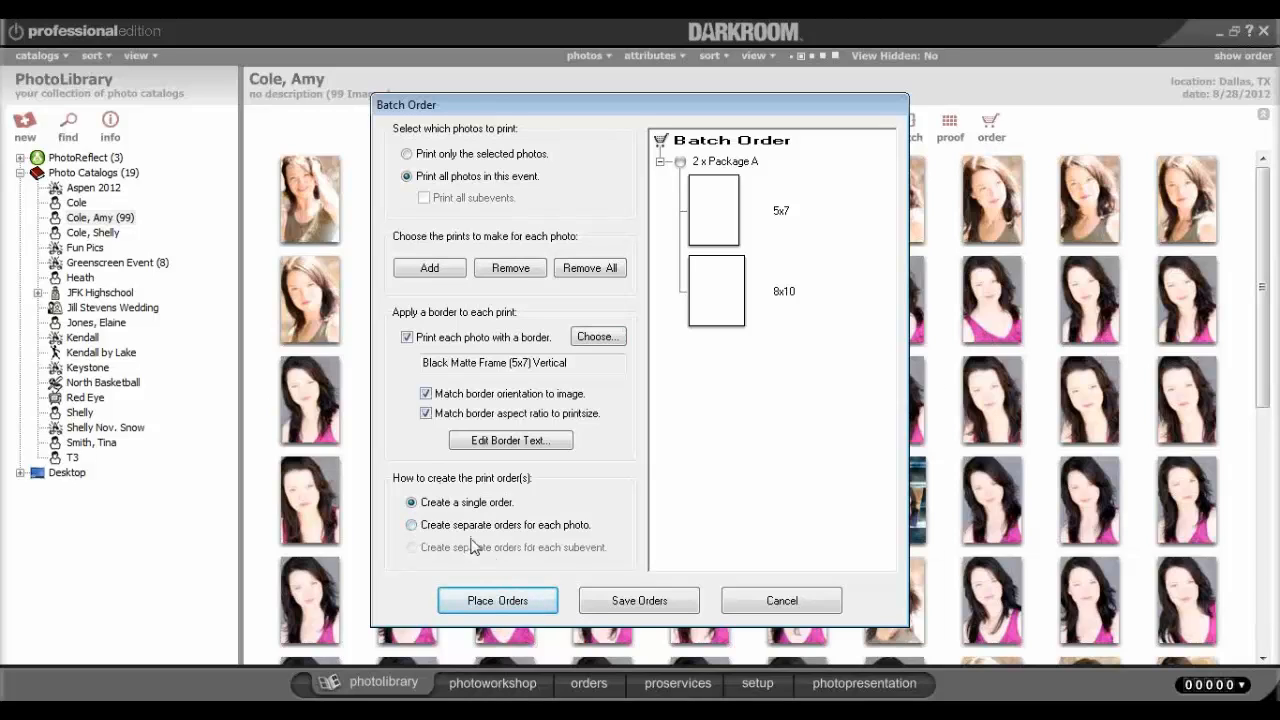
{"action": "left_click", "coordinate": [412, 526]}
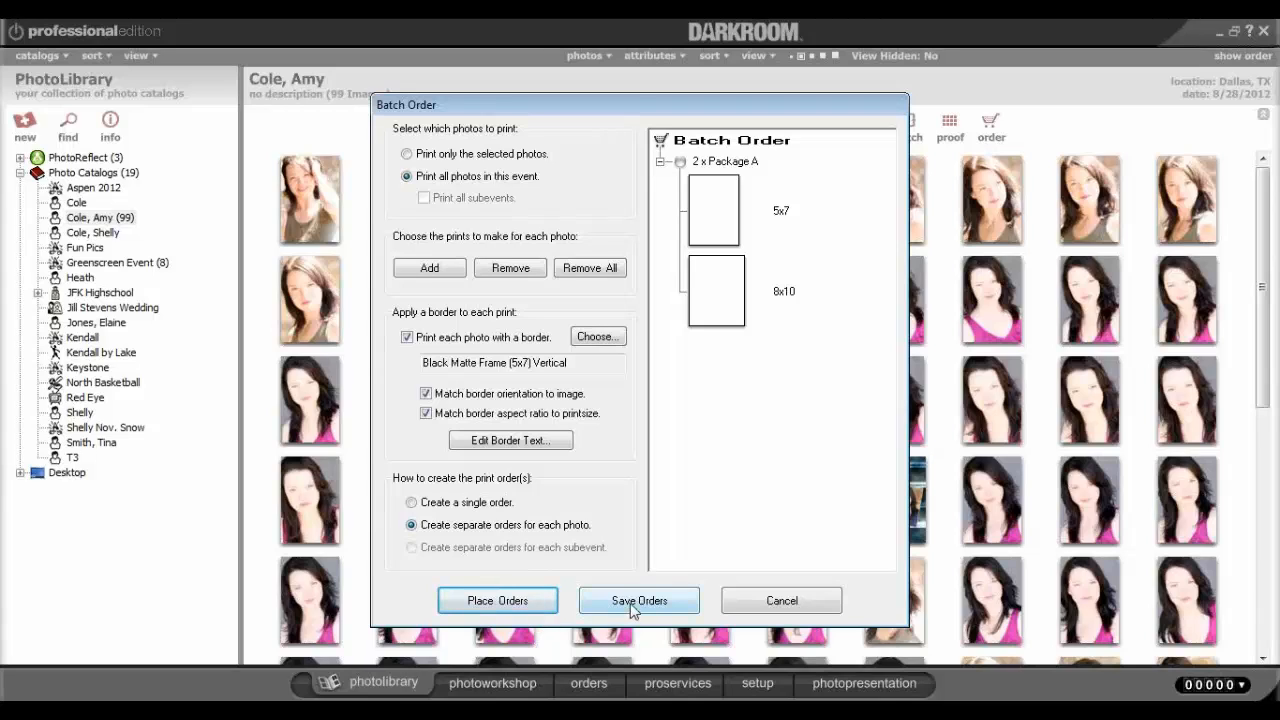
Save the batch as a single order and select today's $4,356.00 order in the orders list.
{"action": "left_click", "coordinate": [411, 502]}
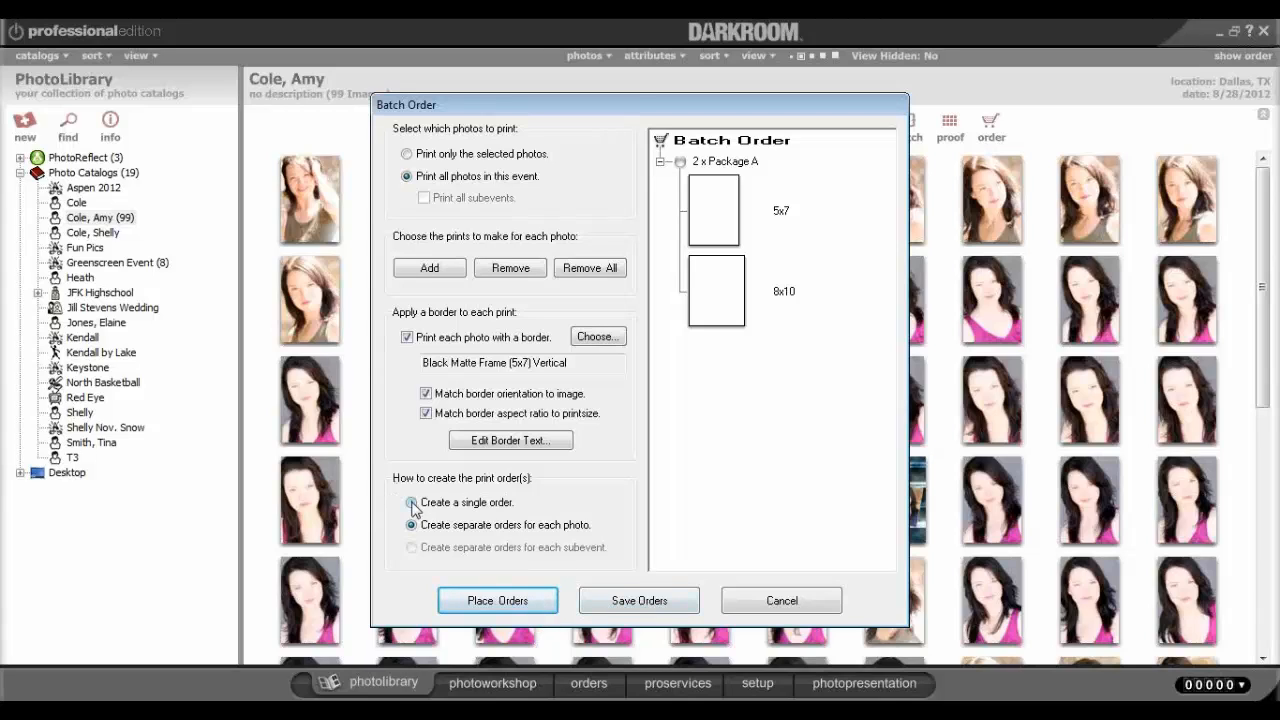
{"action": "left_click", "coordinate": [673, 603]}
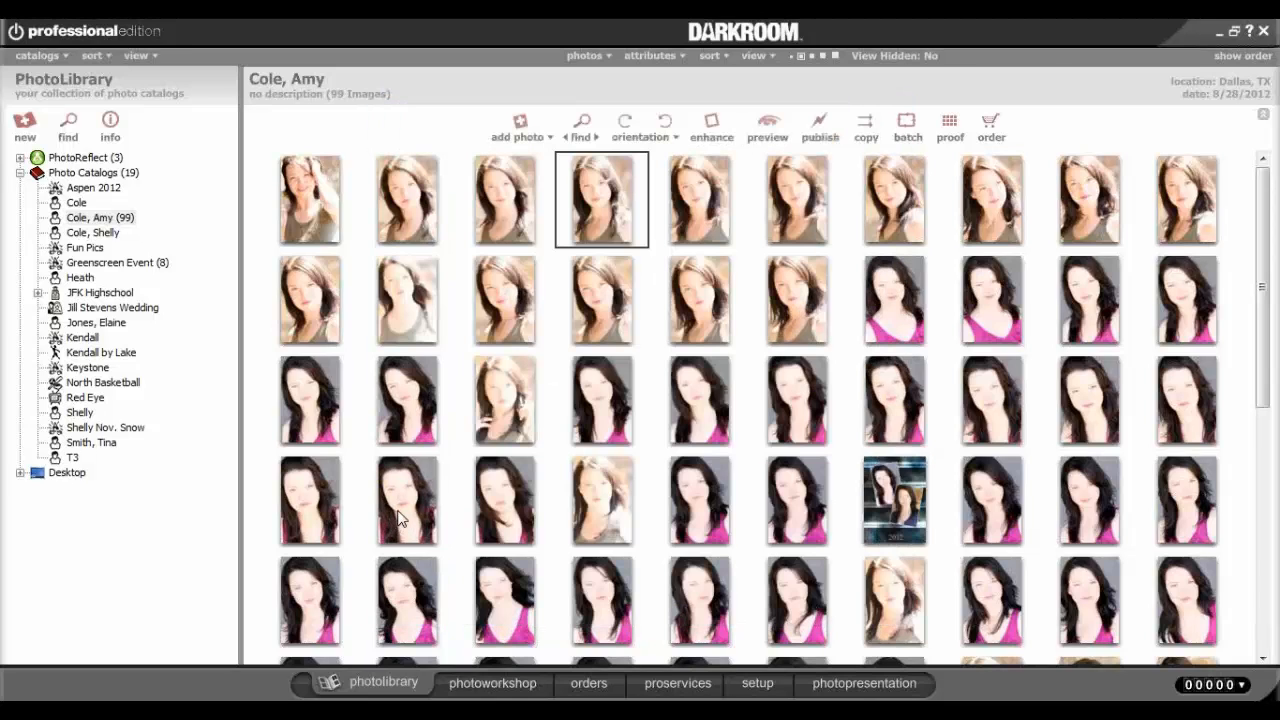
{"action": "left_click", "coordinate": [590, 683]}
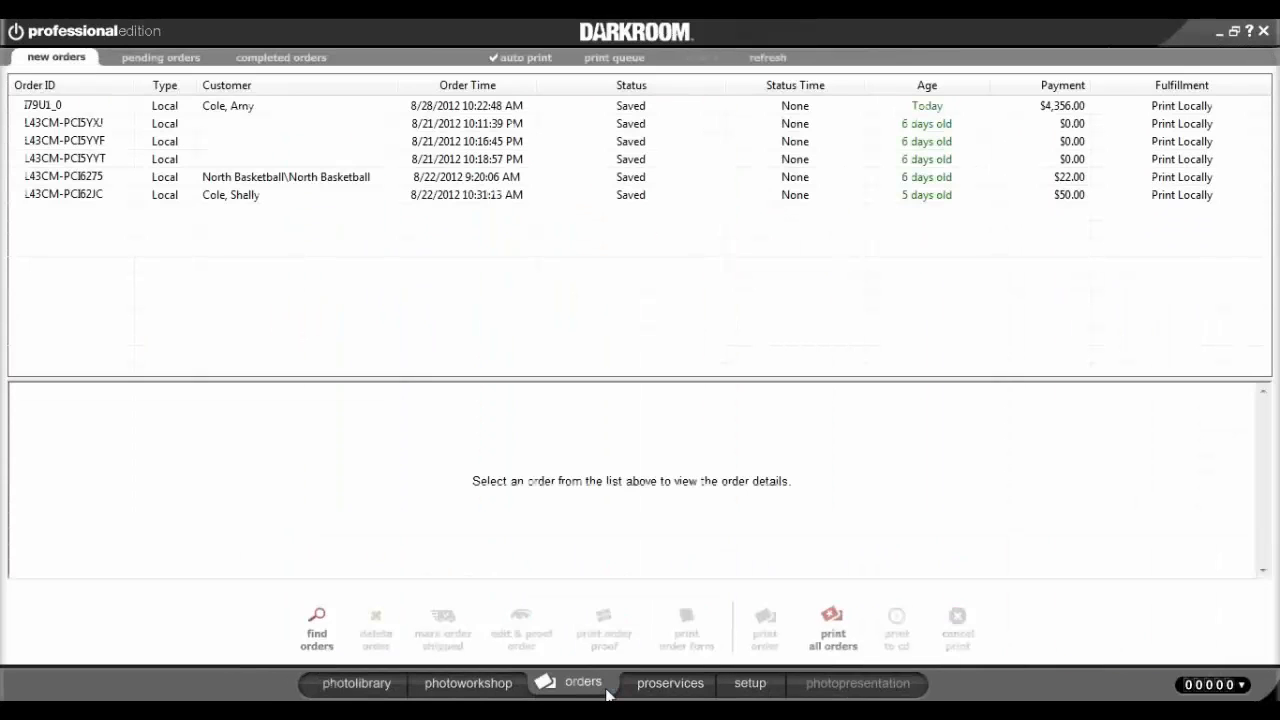
{"action": "left_click", "coordinate": [122, 105]}
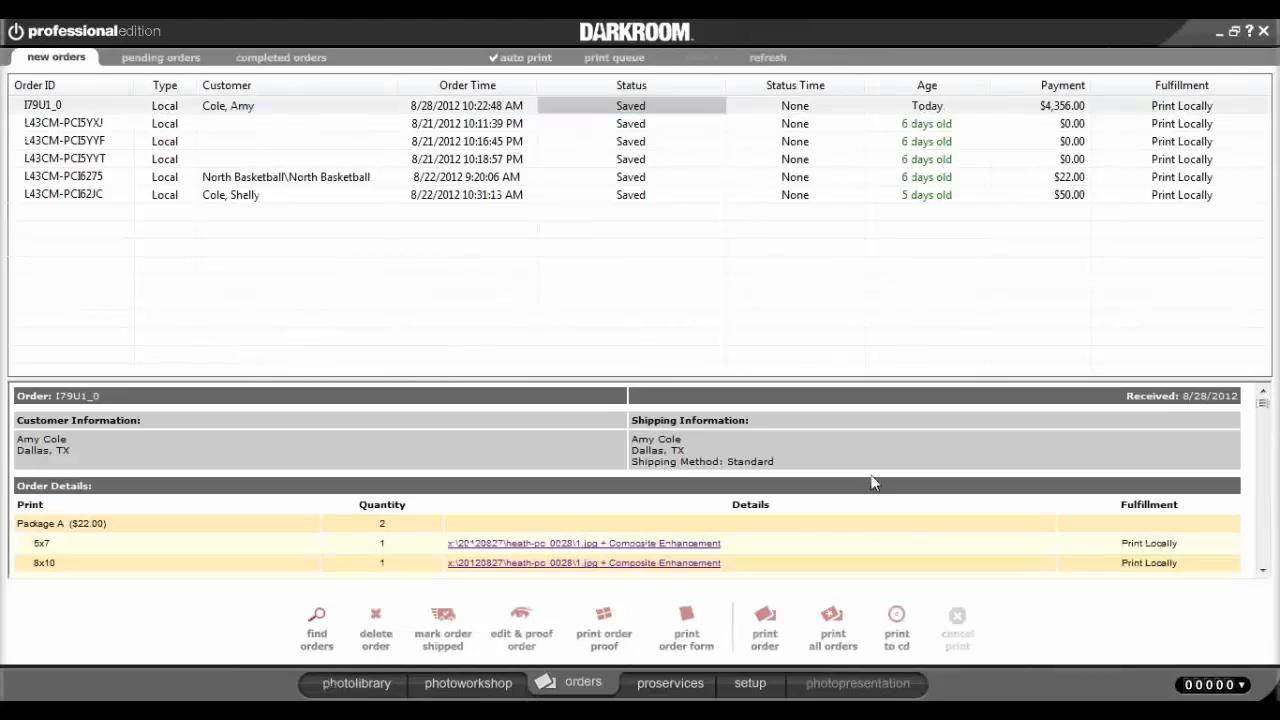
Open today's $4,356.00 order in Order Proofing, close it, and reselect it in the list.
{"action": "left_click", "coordinate": [468, 109]}
{"action": "double_click", "coordinate": [468, 105]}
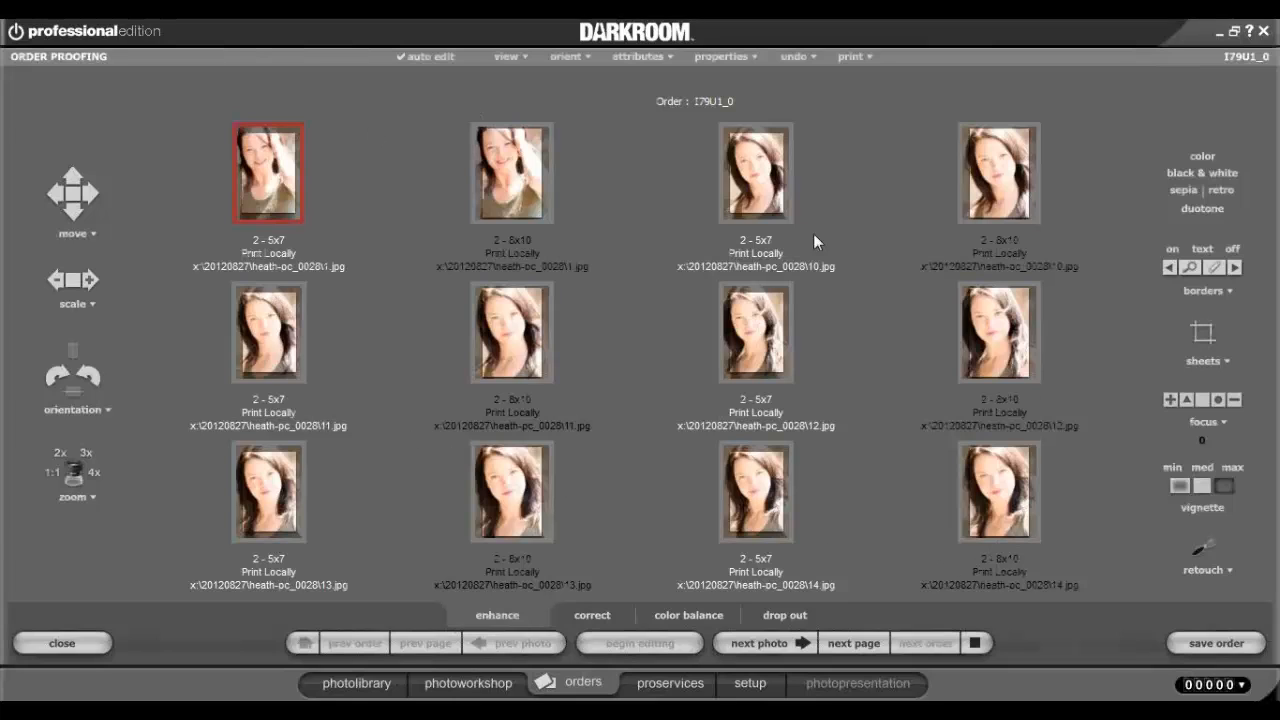
{"action": "left_click", "coordinate": [61, 643]}
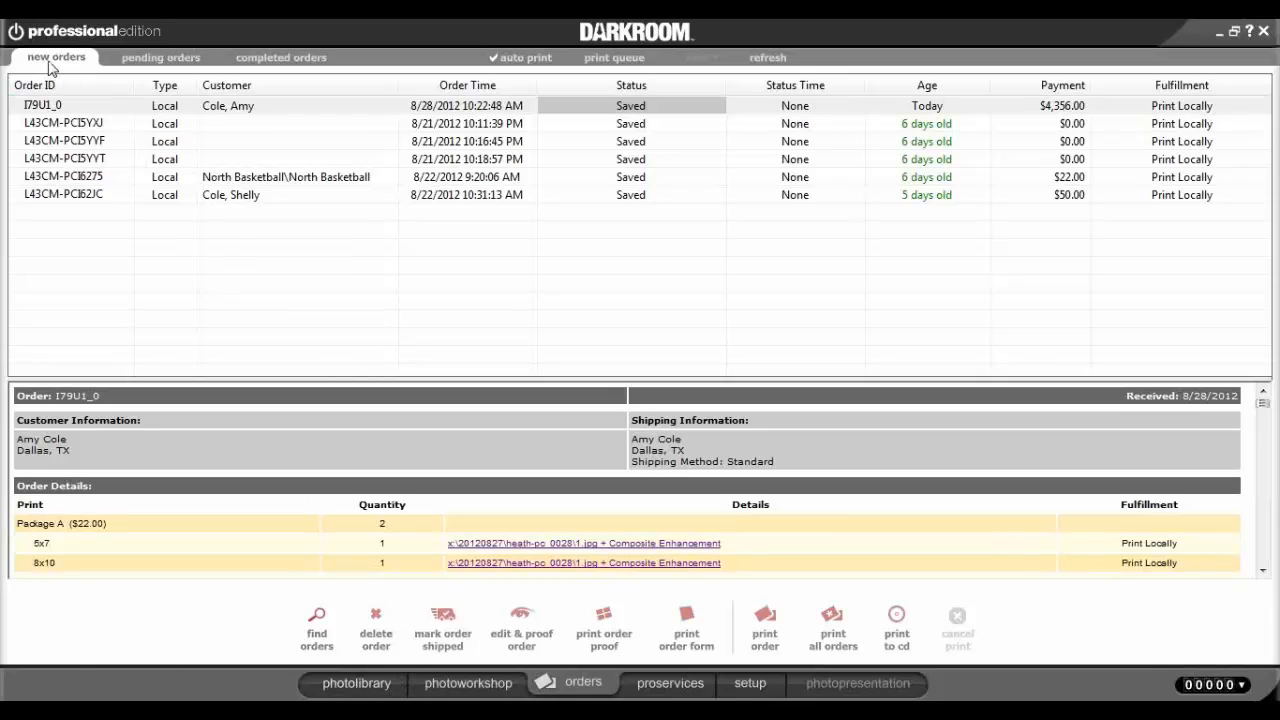
{"action": "left_click", "coordinate": [236, 112]}
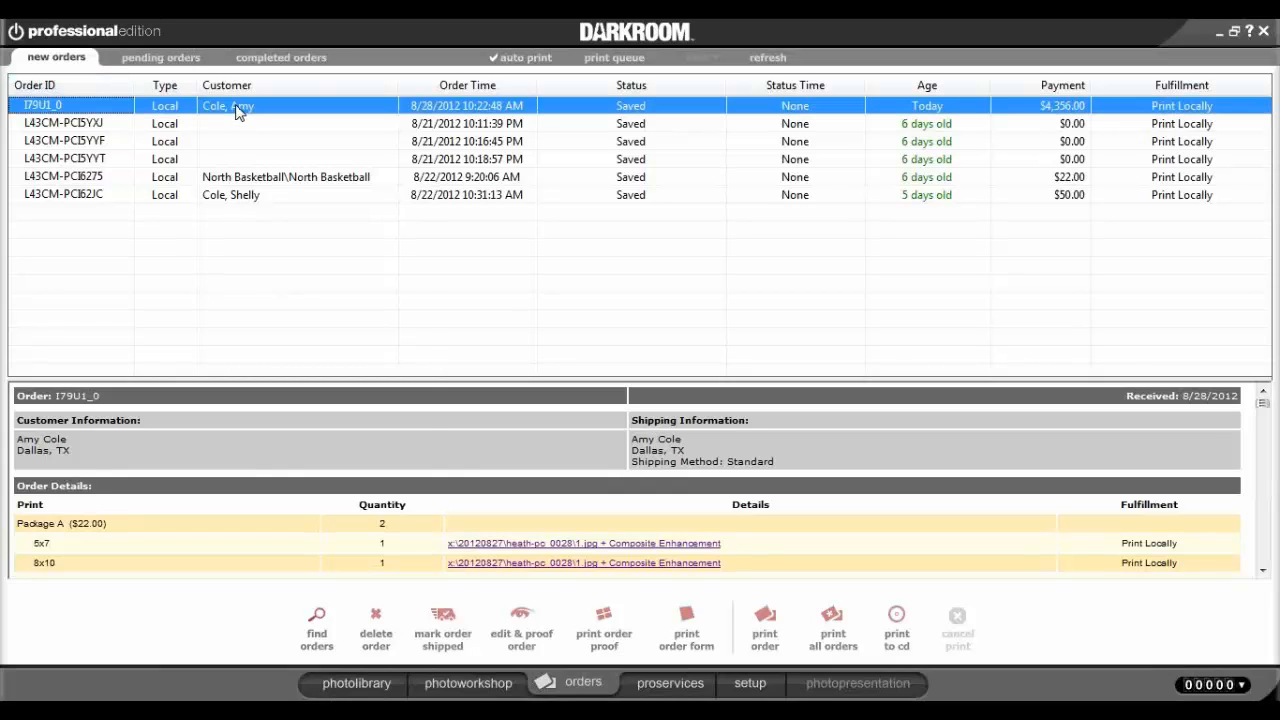
{"action": "right_click", "coordinate": [237, 112]}
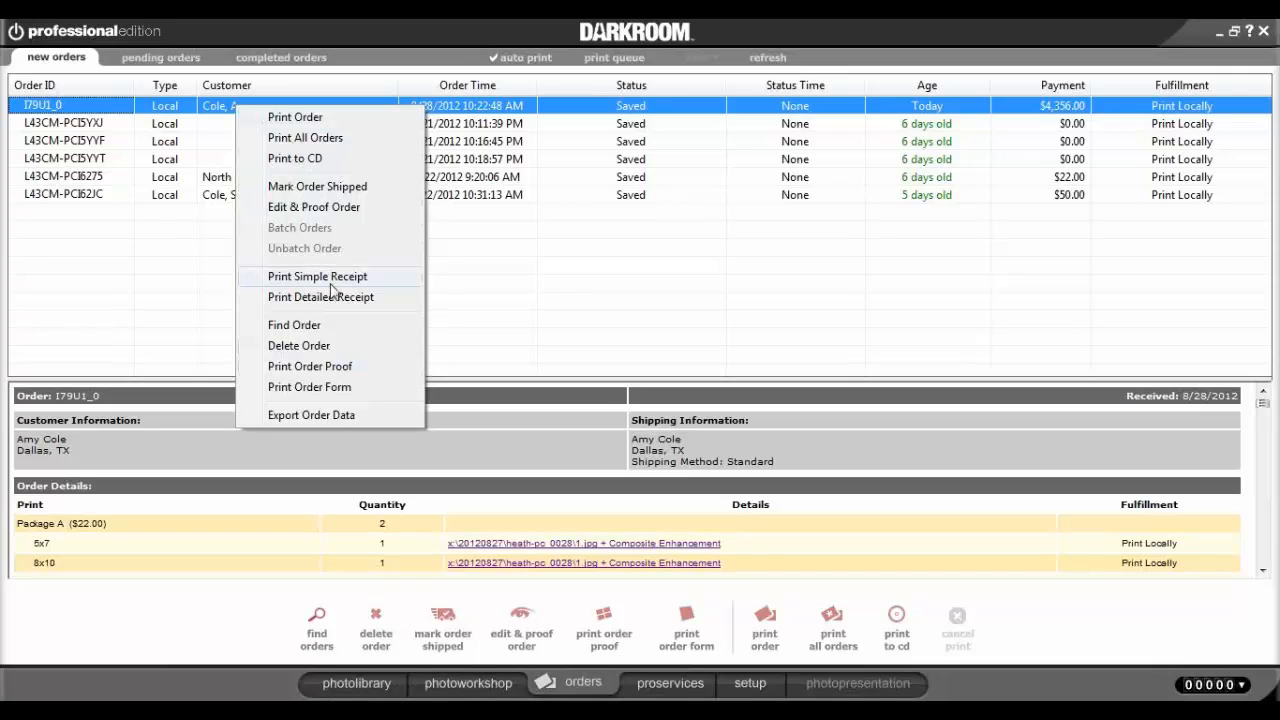
{"action": "left_click", "coordinate": [91, 444]}
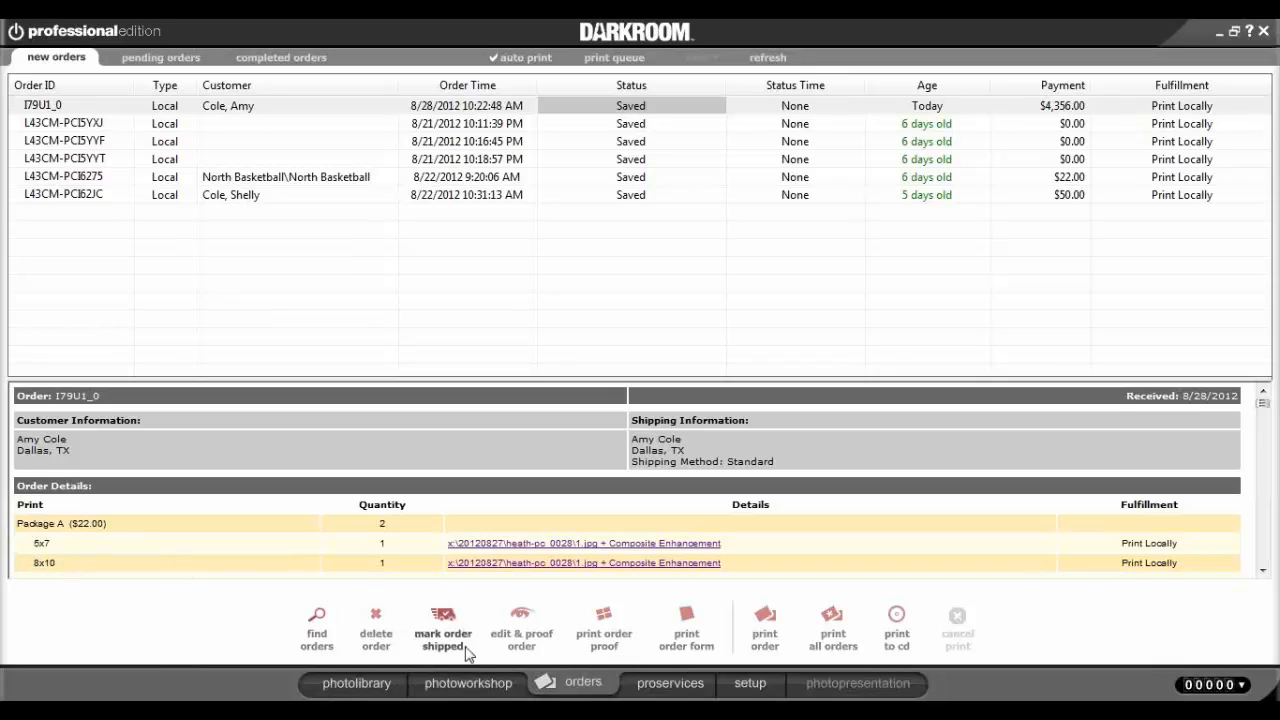
{"action": "scroll", "coordinate": [1263, 413], "scroll_direction": "down", "scroll_amount": 1}
{"action": "left_click_drag", "start_coordinate": [1263, 413], "coordinate": [1261, 567]}
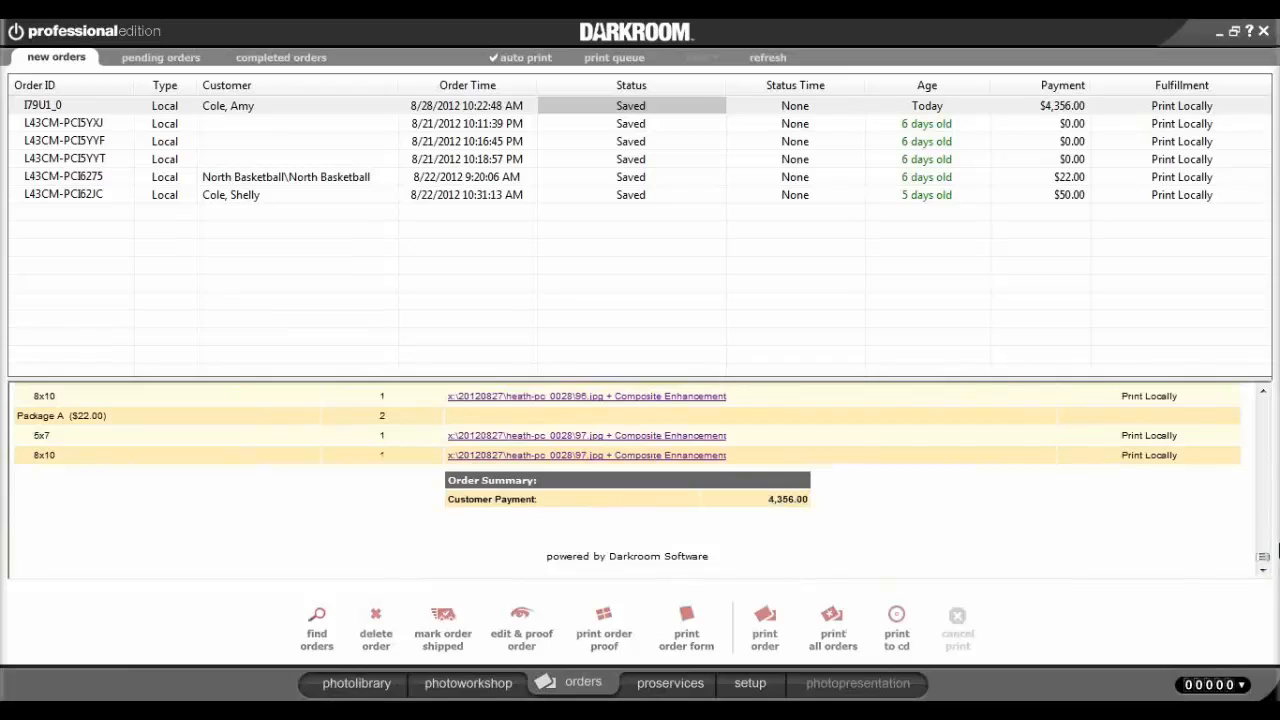
{"action": "left_click_drag", "start_coordinate": [1263, 558], "coordinate": [1246, 416]}
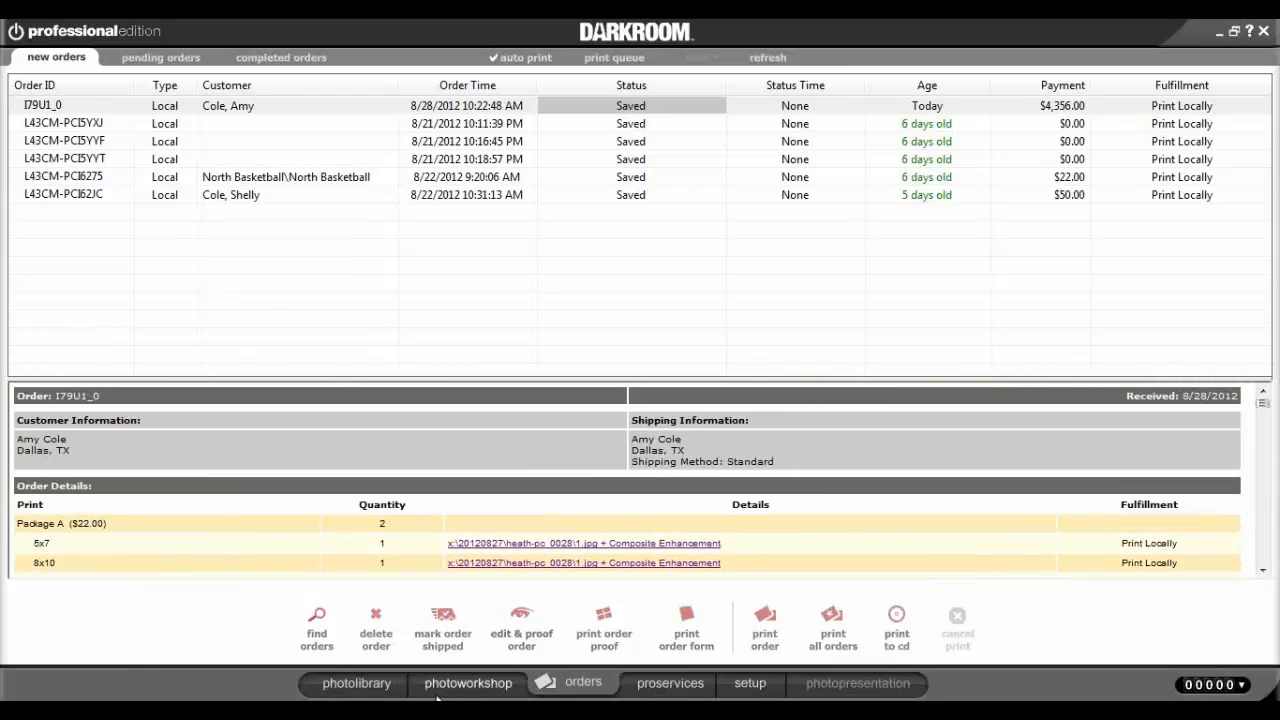
Return to the photo library, select the customer's catalog, then go to setup's printer list.
{"action": "left_click", "coordinate": [357, 686]}
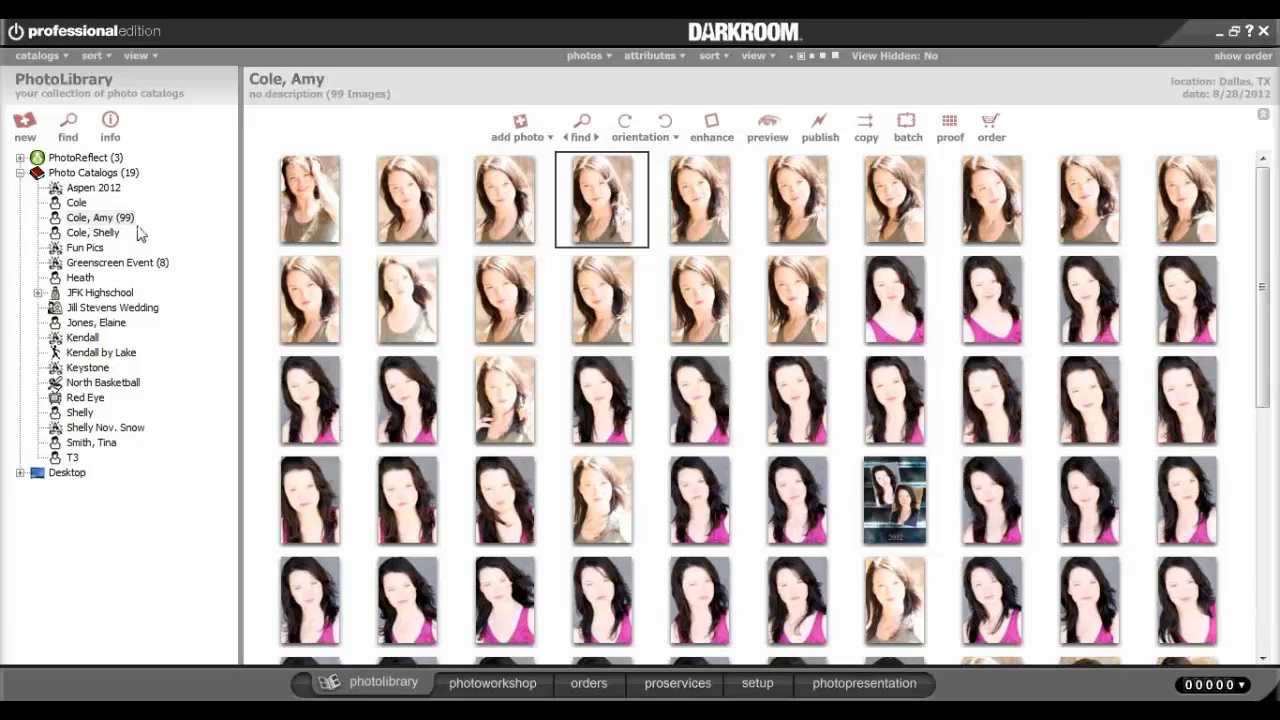
{"action": "left_click", "coordinate": [112, 224]}
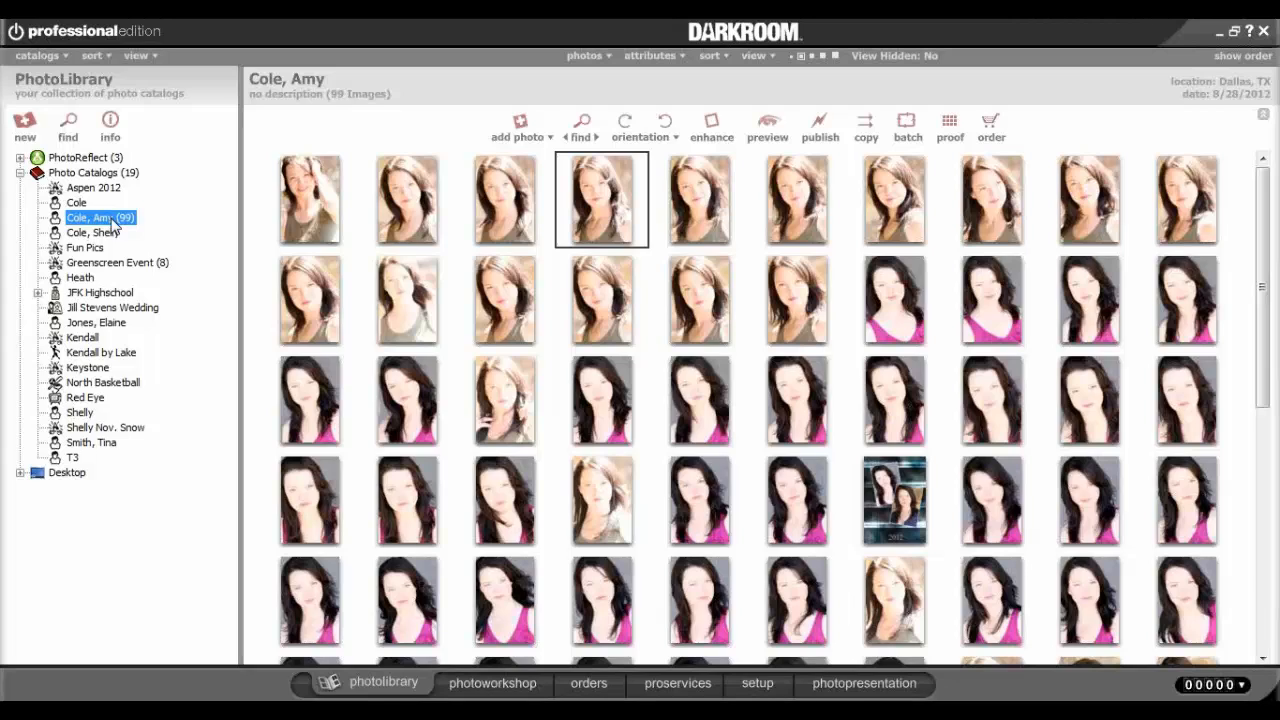
{"action": "mouse_move", "coordinate": [315, 712]}
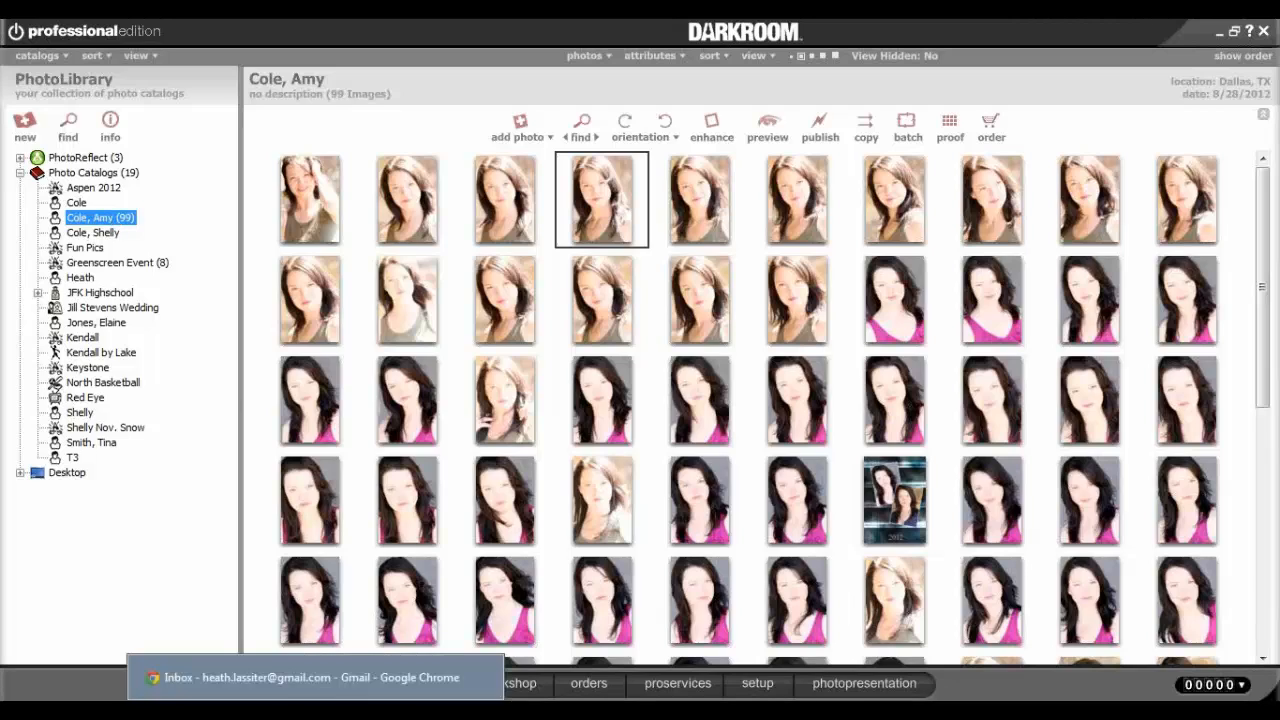
{"action": "left_click", "coordinate": [757, 684]}
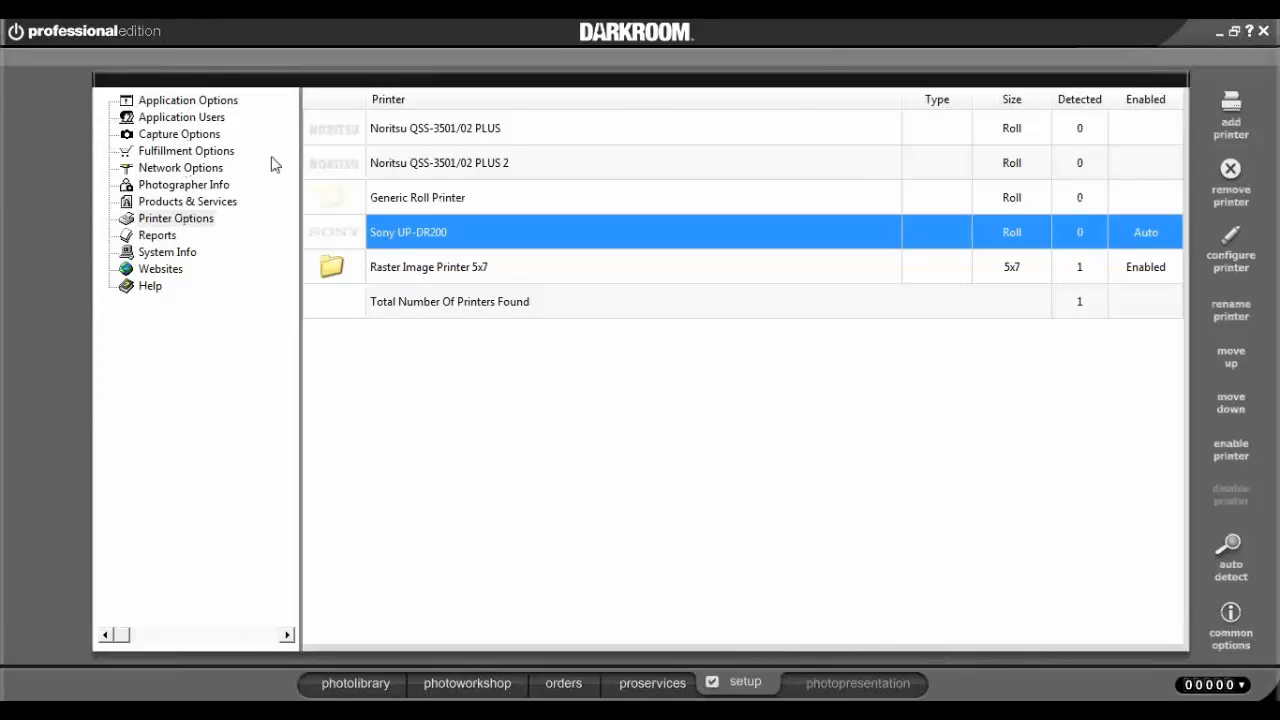
{"action": "left_click", "coordinate": [127, 204]}
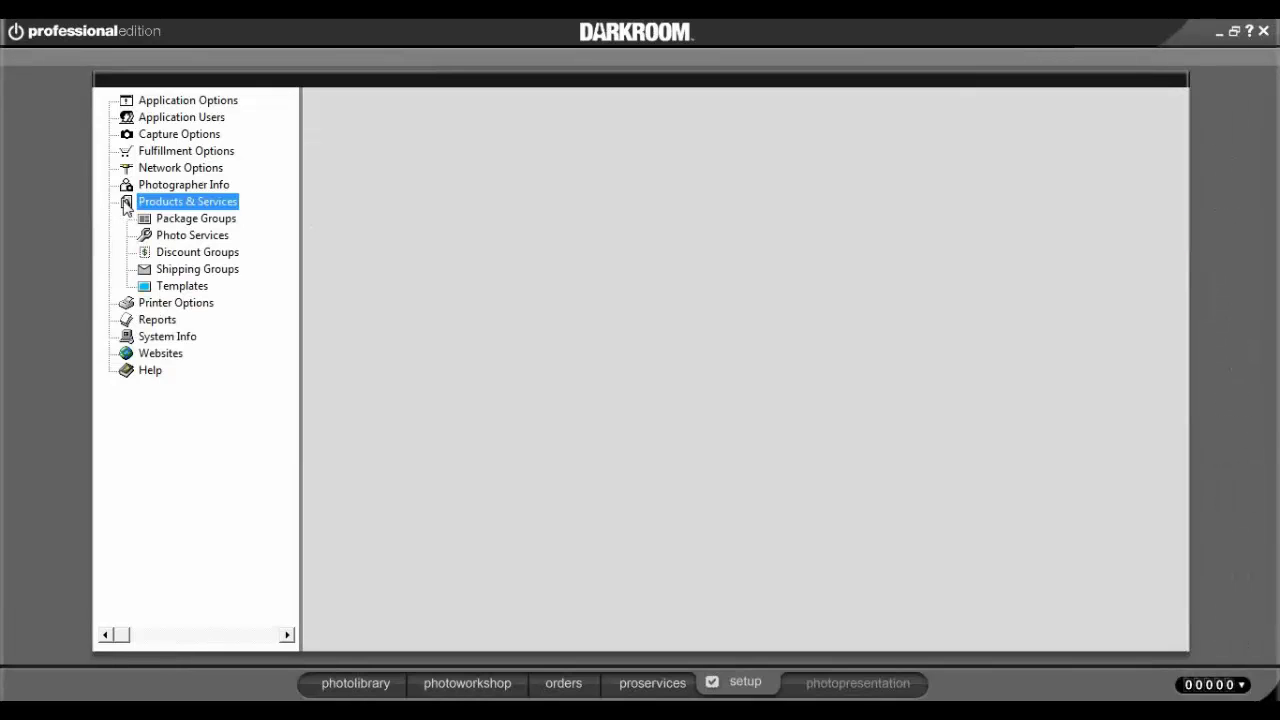
{"action": "left_click", "coordinate": [144, 220]}
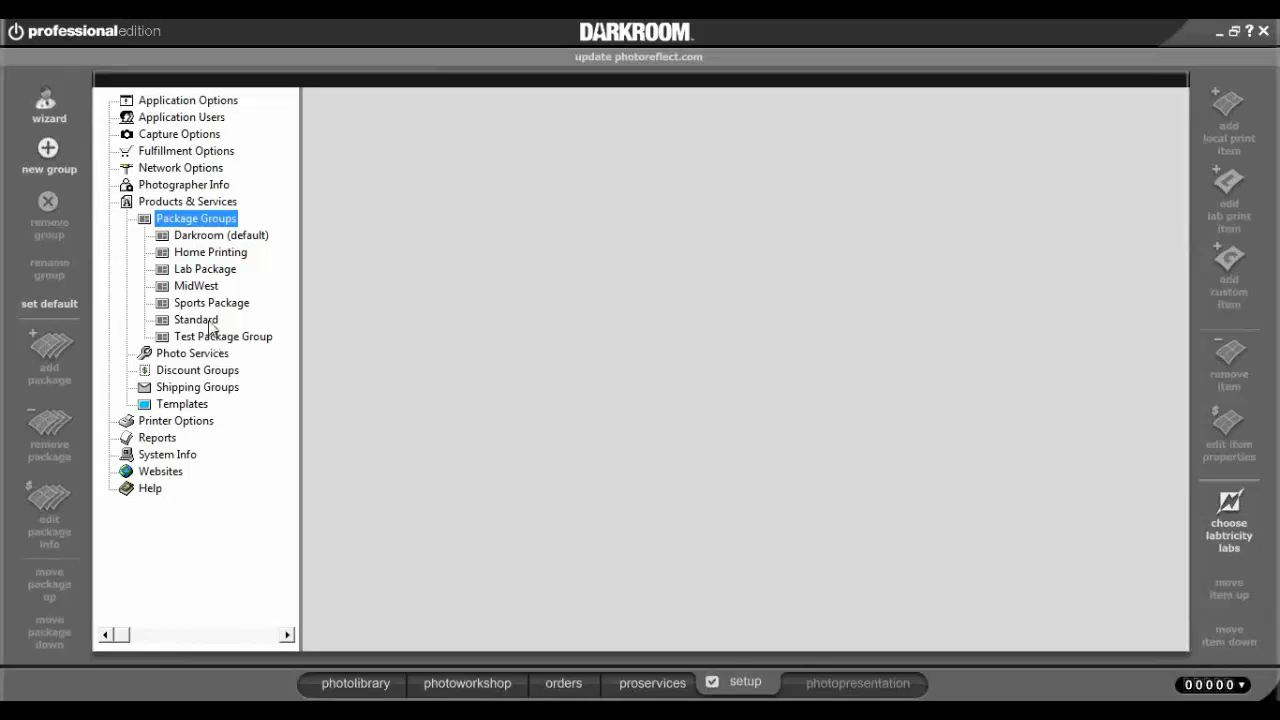
{"action": "left_click", "coordinate": [210, 323]}
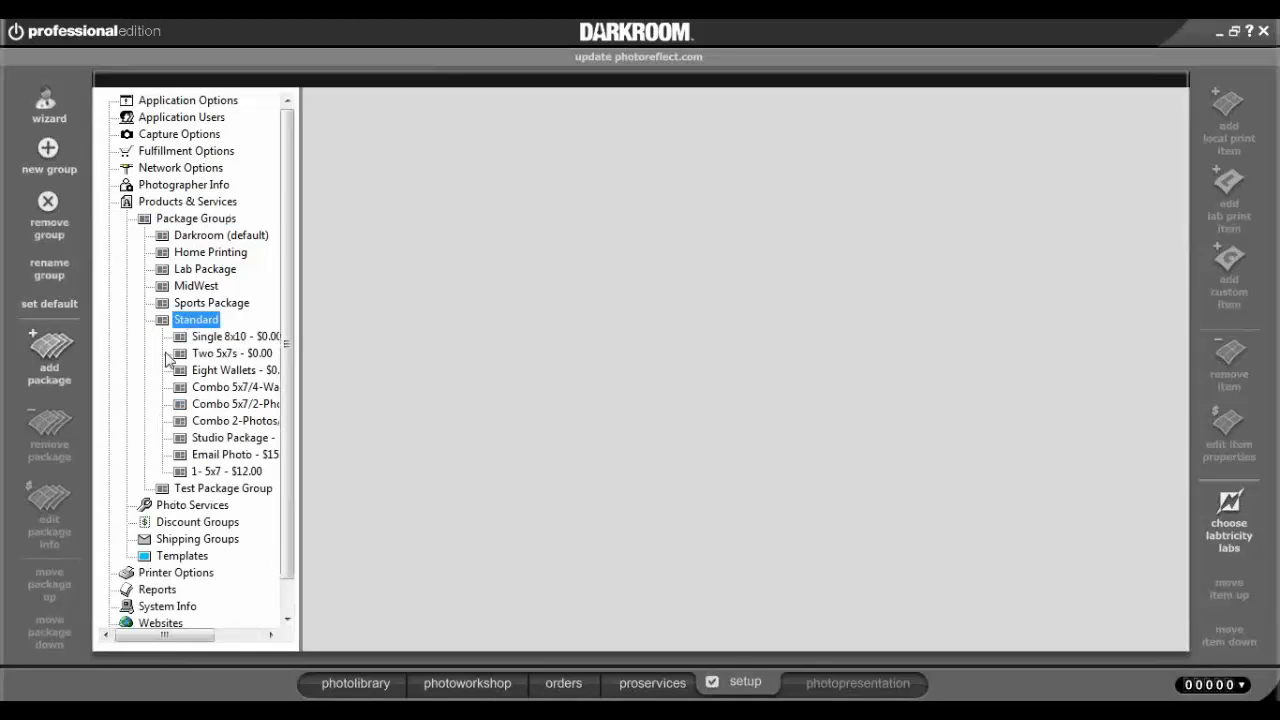
{"action": "left_click", "coordinate": [174, 336]}
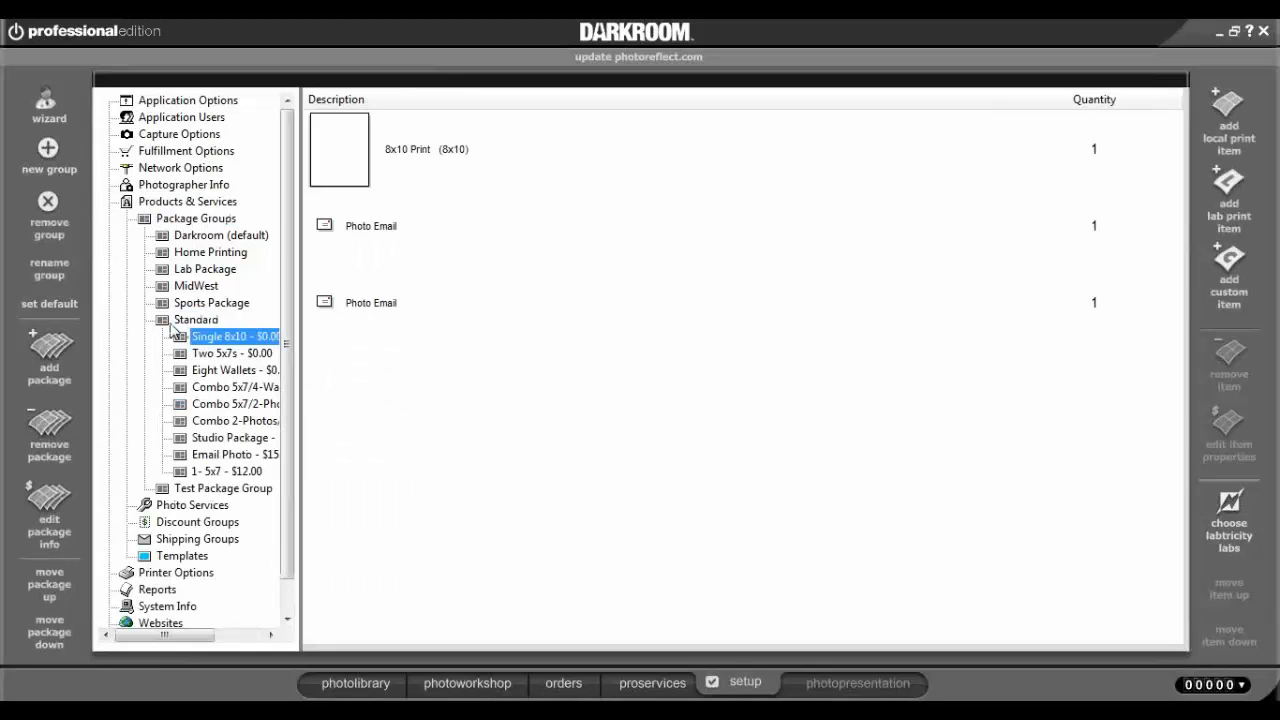
{"action": "left_click", "coordinate": [172, 321]}
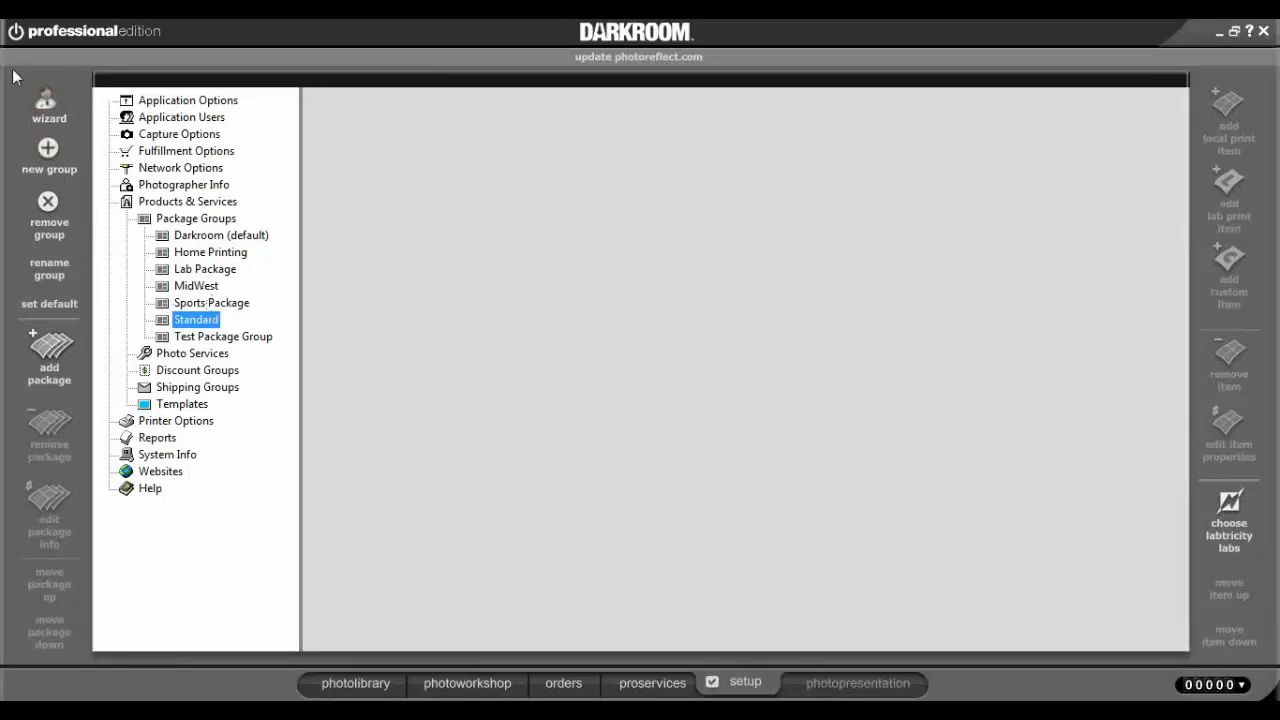
Create a new package group named 'Darkroom 101'.
{"action": "left_click", "coordinate": [49, 150]}
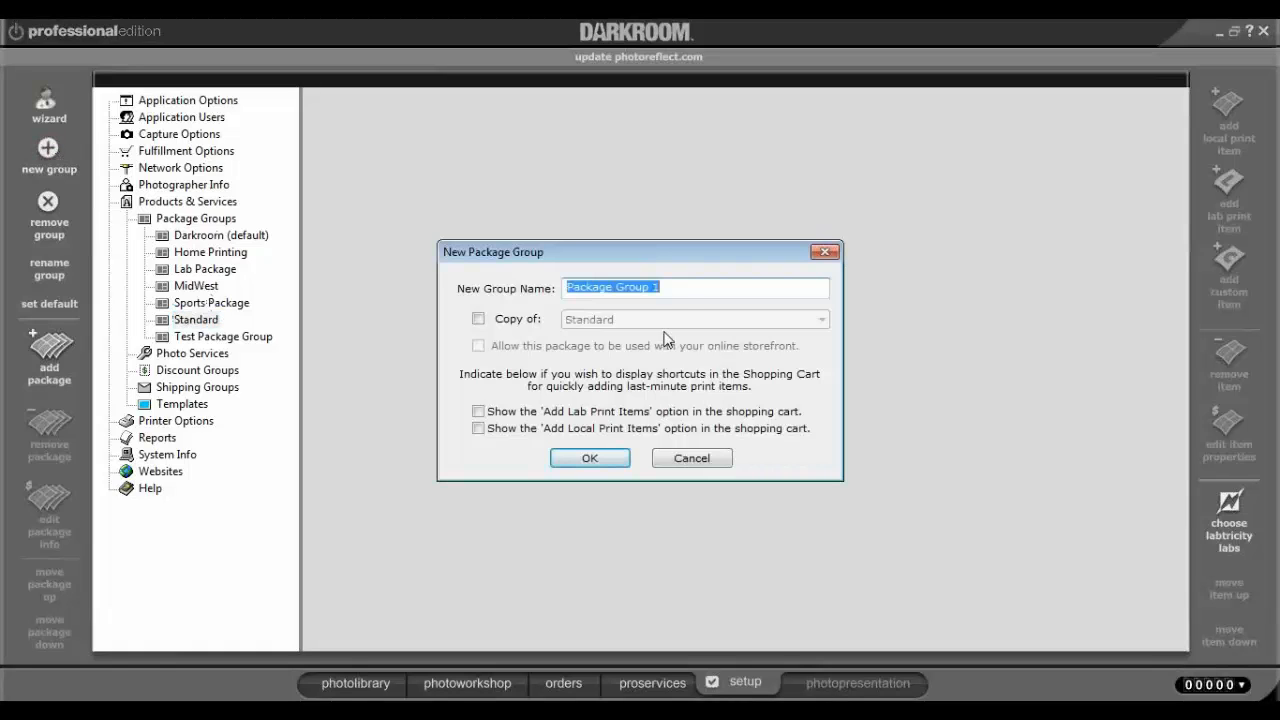
{"action": "type", "text": "Te"}
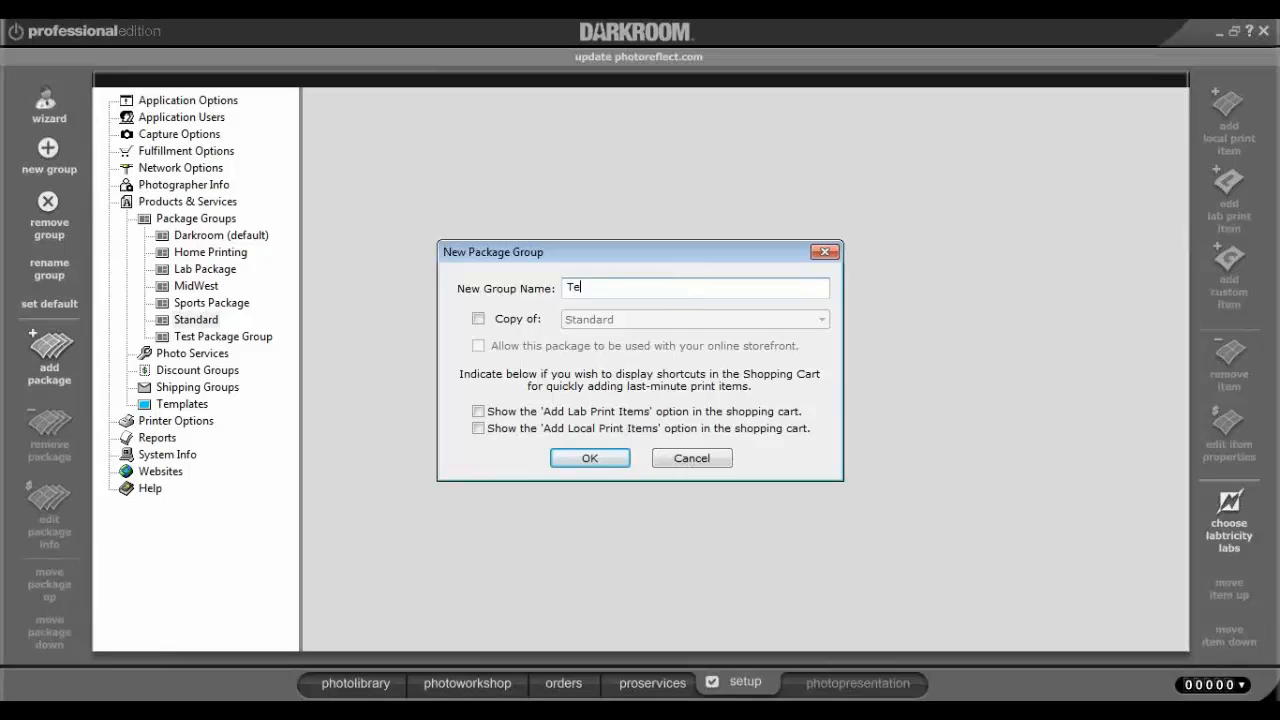
{"action": "key", "text": "BackSpace"}
{"action": "key", "text": "BackSpace"}
{"action": "type", "text": "Darkroom 101"}
{"action": "left_click", "coordinate": [588, 462]}
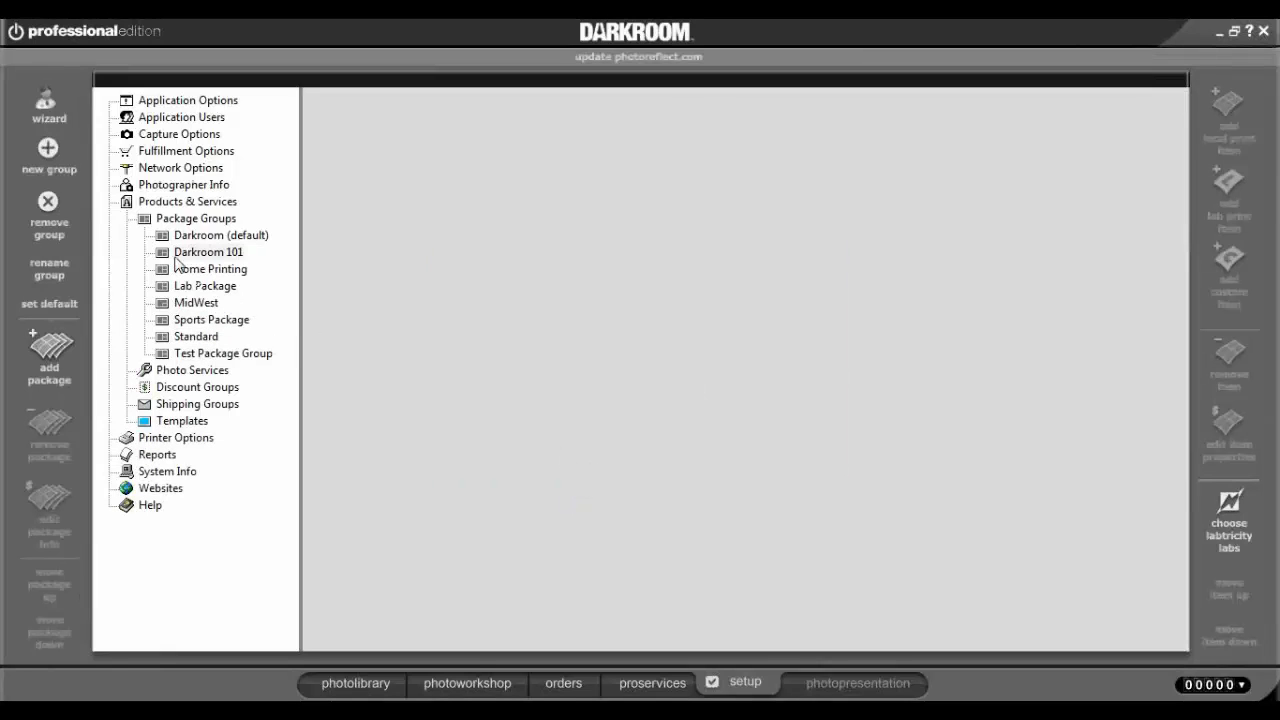
Expand Darkroom 101 and select its empty Package 1 at $0.00.
{"action": "left_click", "coordinate": [204, 253]}
{"action": "left_click", "coordinate": [204, 256]}
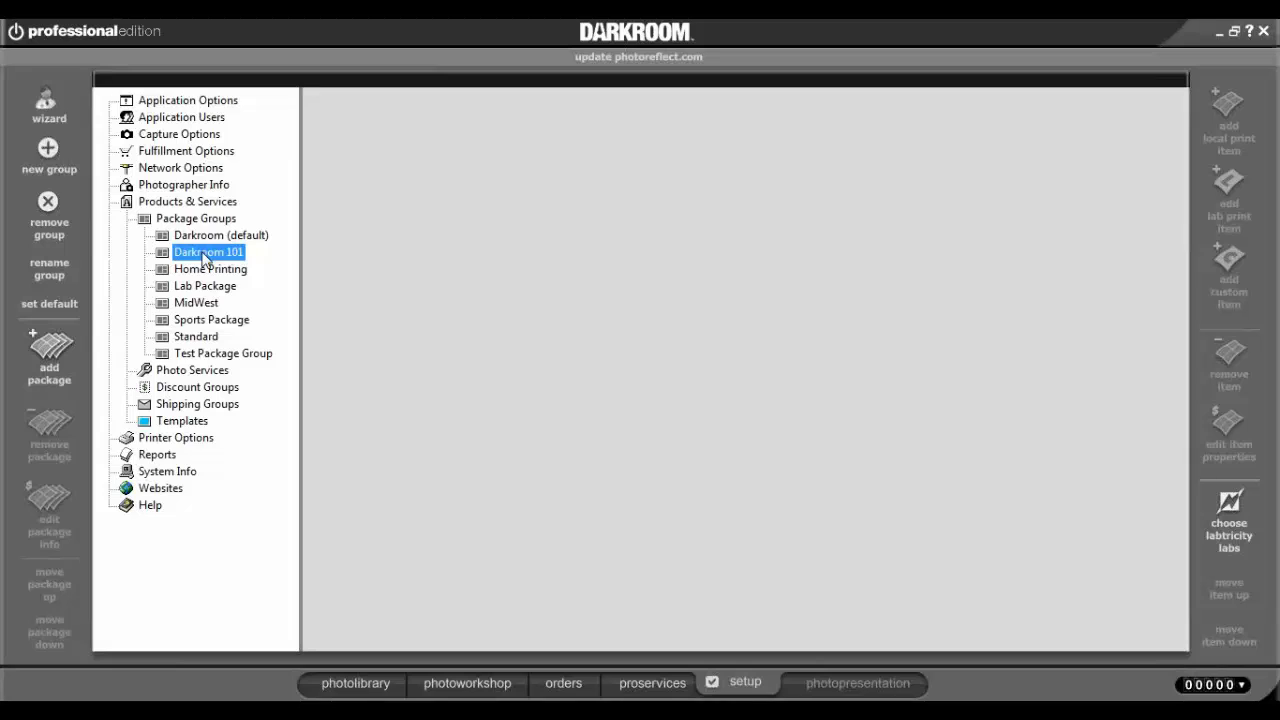
{"action": "left_click", "coordinate": [204, 256]}
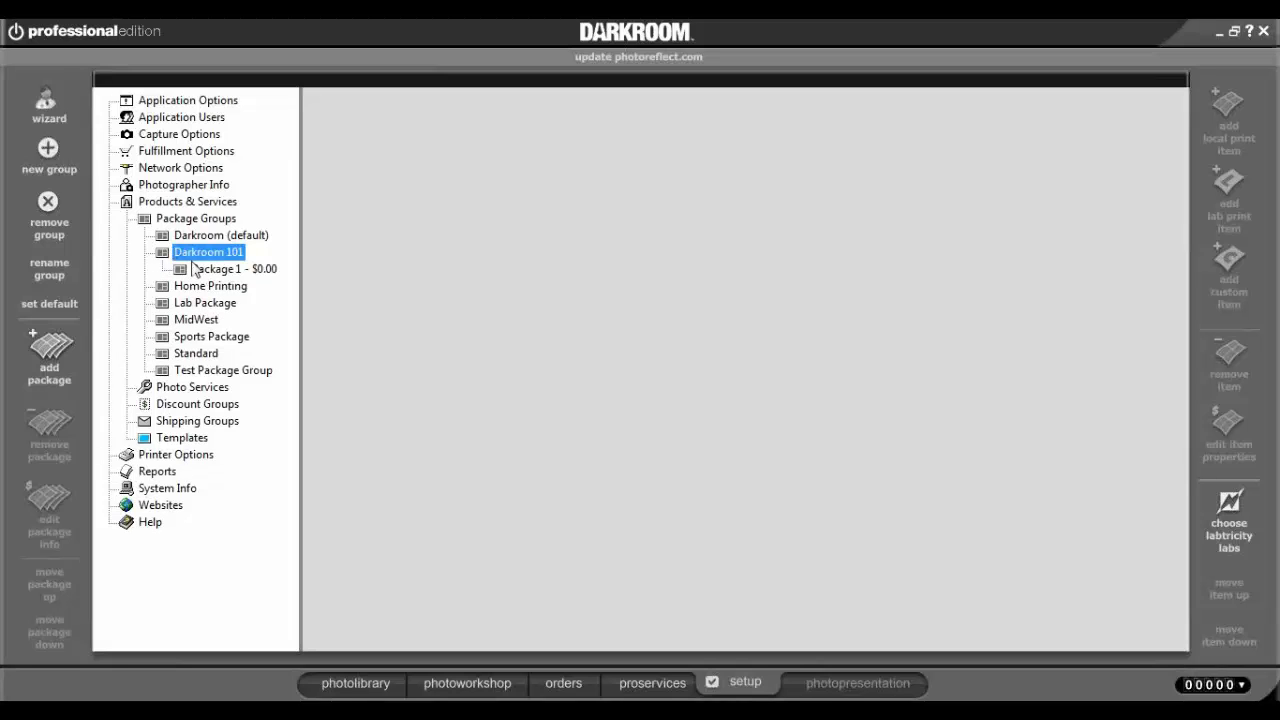
{"action": "left_click", "coordinate": [220, 270]}
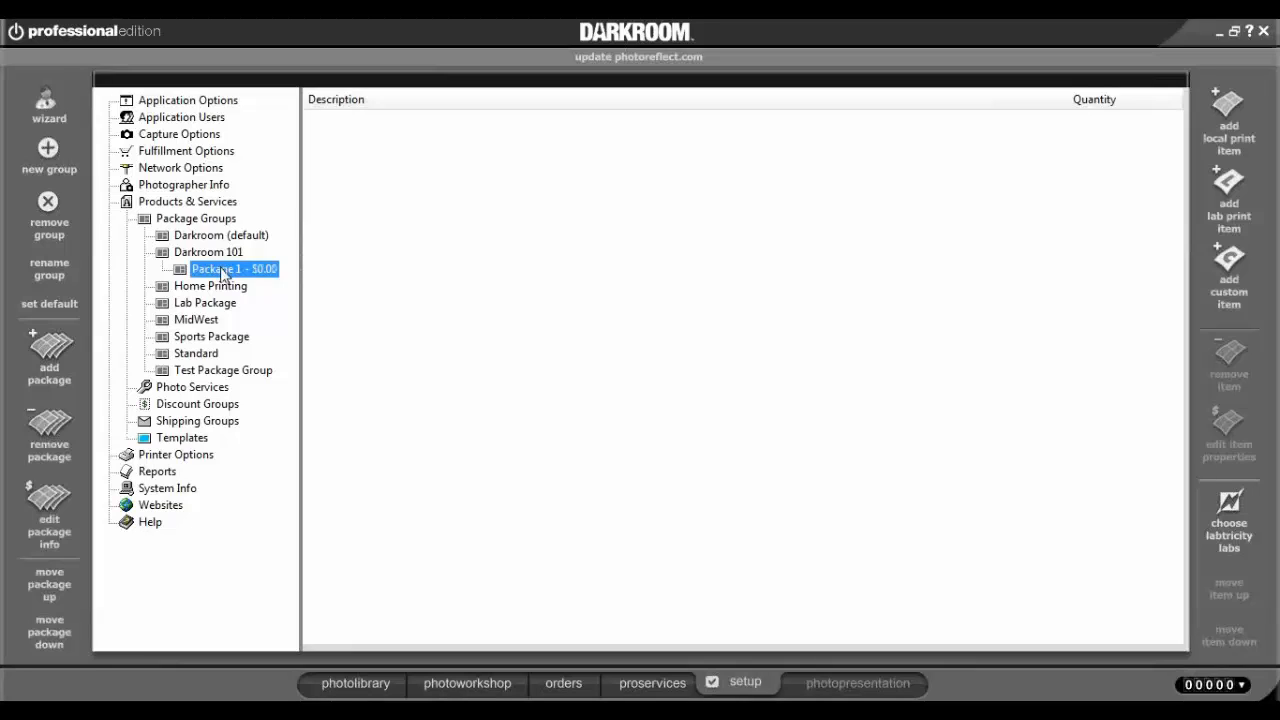
Rename Package 1 to 'Package A' and set its price to $40.00.
{"action": "double_click", "coordinate": [222, 272]}
{"action": "left_click", "coordinate": [667, 311]}
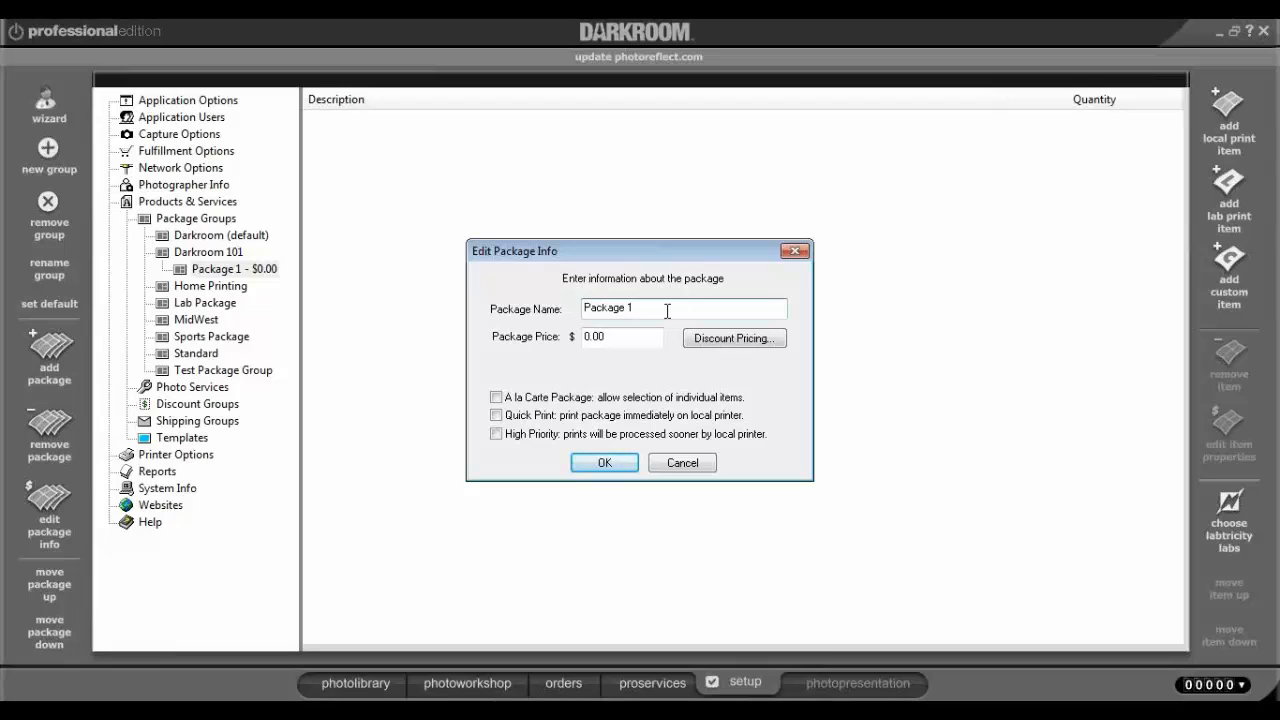
{"action": "key", "text": "BackSpace"}
{"action": "type", "text": "A"}
{"action": "double_click", "coordinate": [600, 337]}
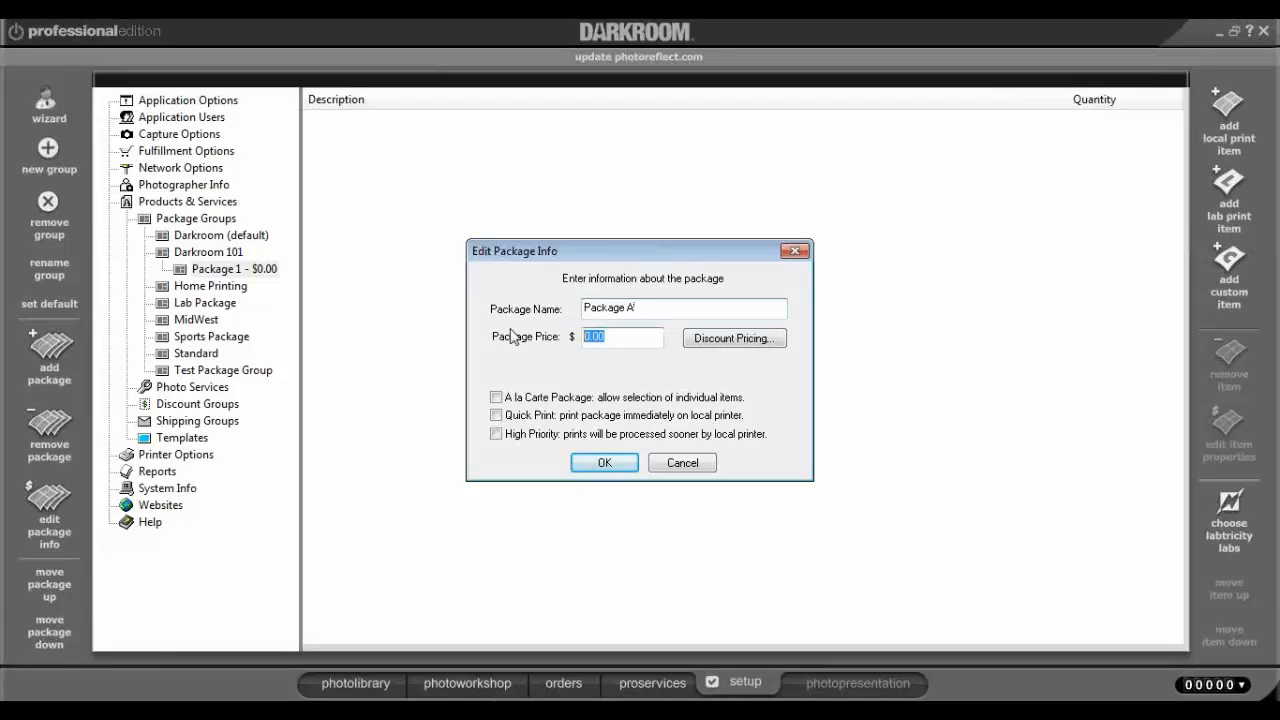
{"action": "type", "text": "40.00"}
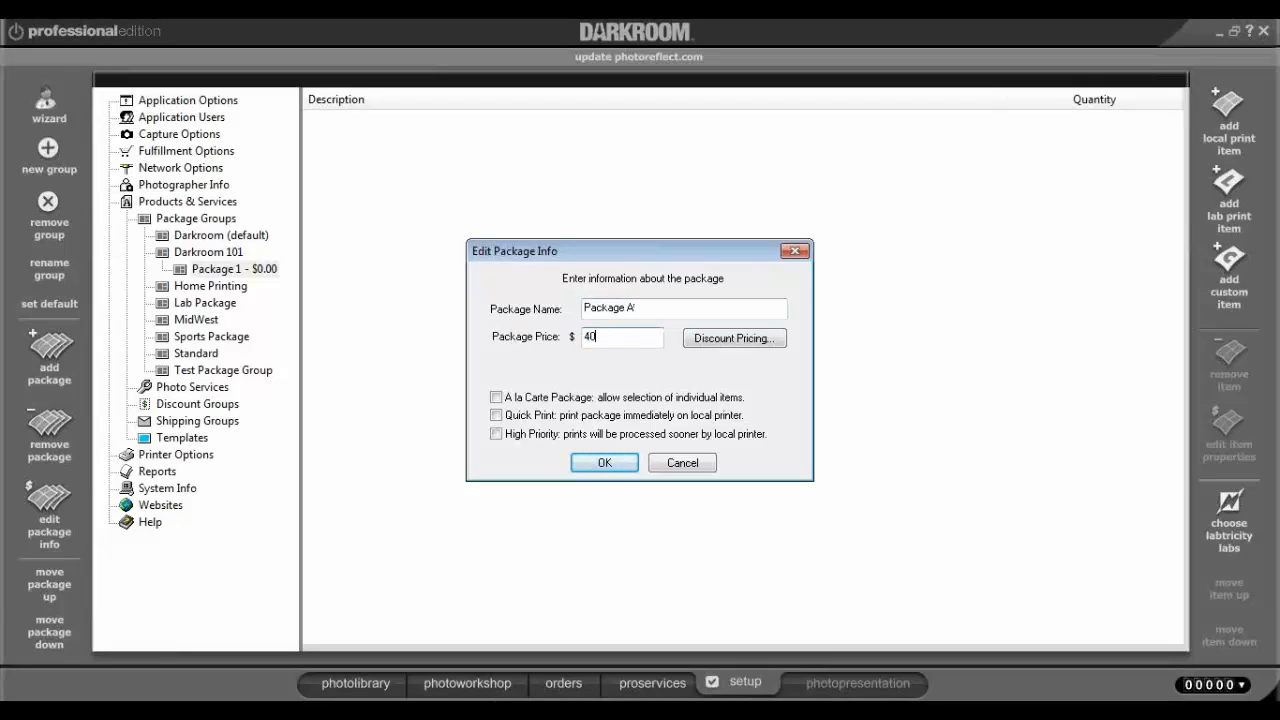
{"action": "left_click", "coordinate": [712, 338]}
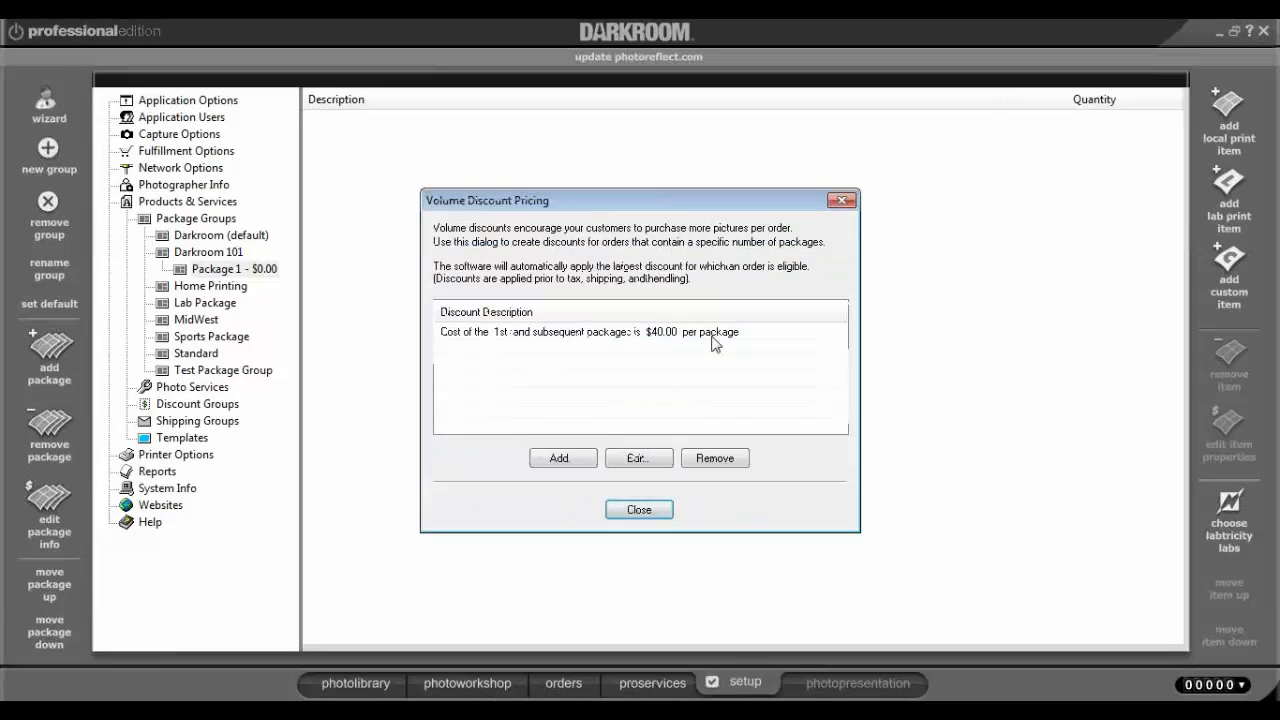
{"action": "left_click", "coordinate": [667, 512]}
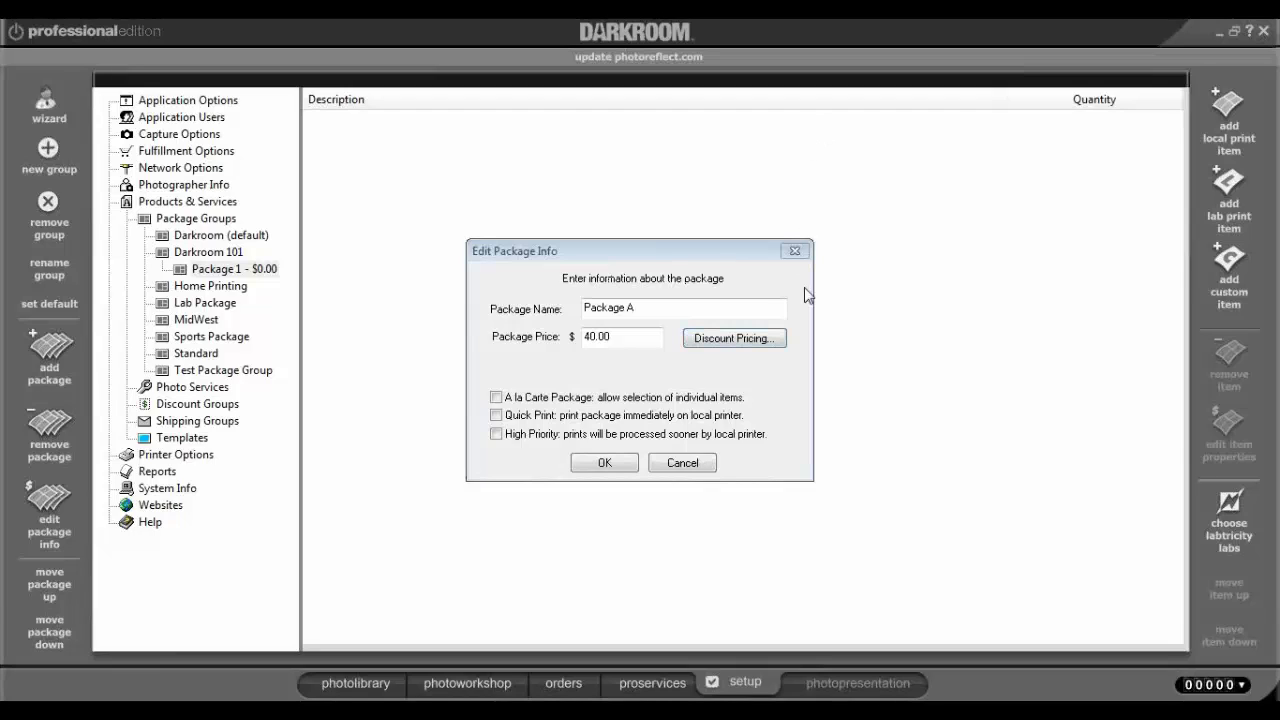
{"action": "left_click", "coordinate": [604, 464]}
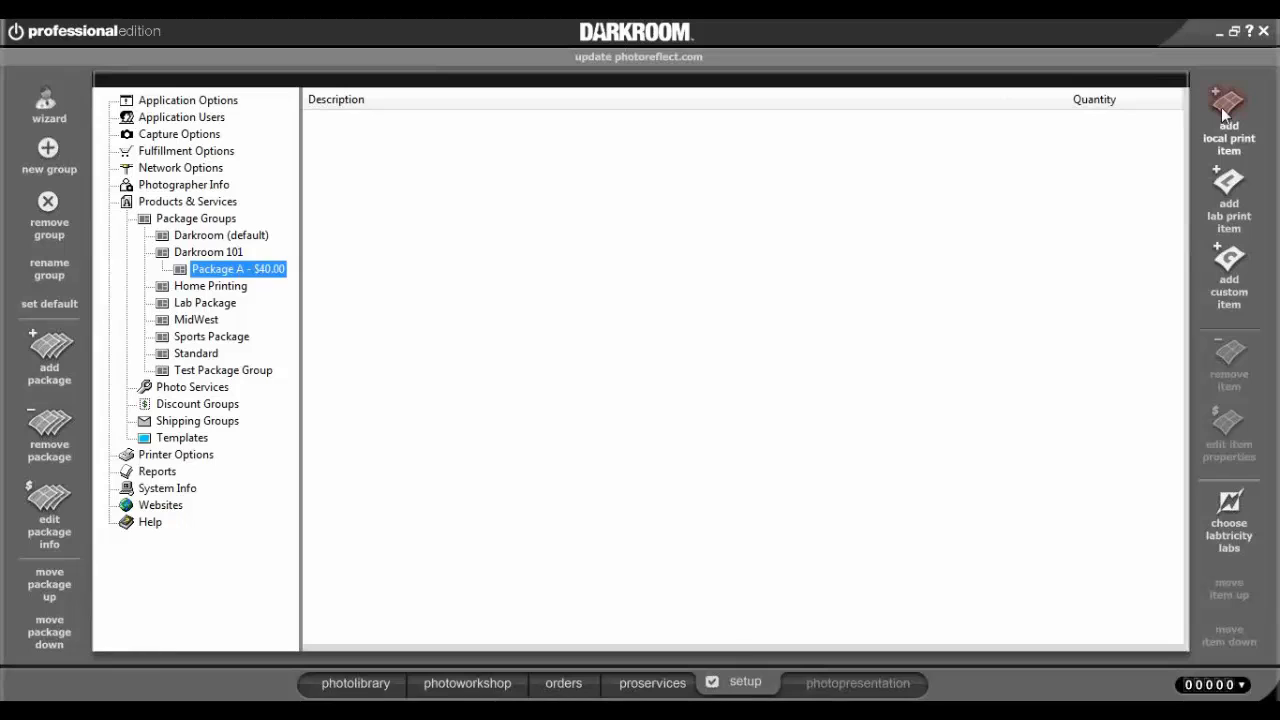
From the local print items, add a count of 1 each for the 4-2.5x3.5 Wallets, 8x10 and 5x7 prints.
{"action": "left_click", "coordinate": [1224, 114]}
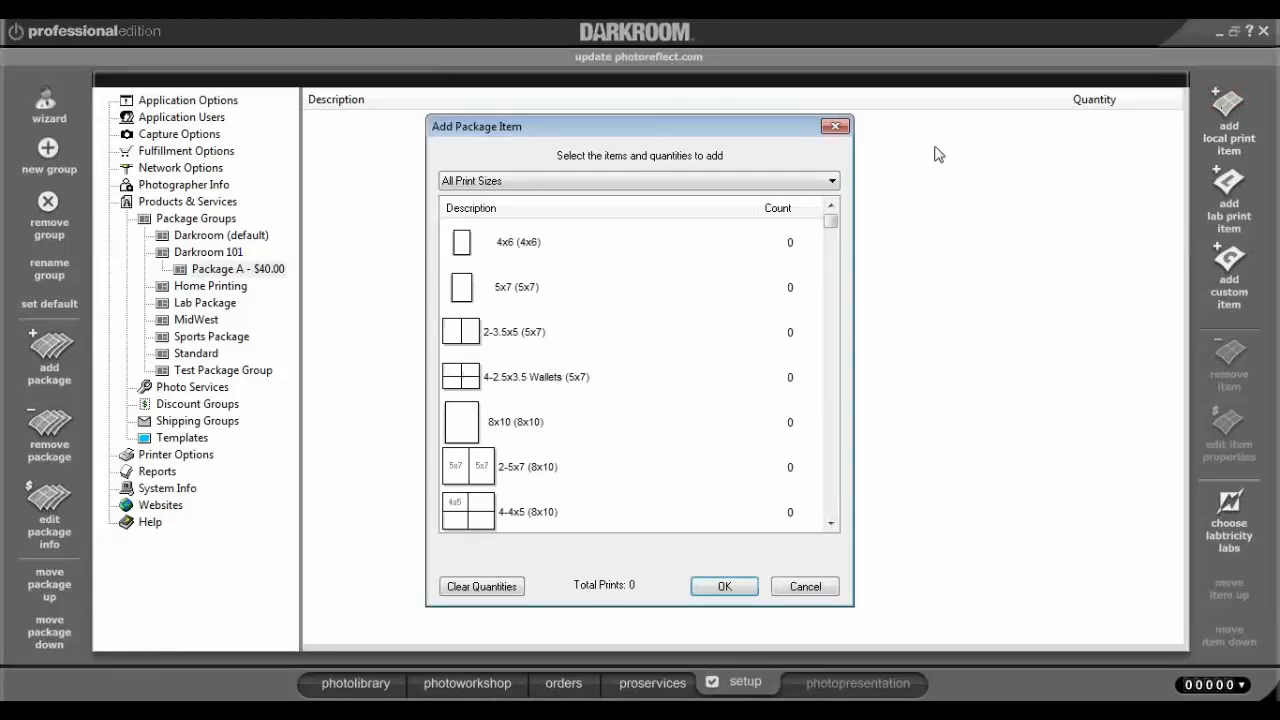
{"action": "left_click_drag", "start_coordinate": [666, 128], "coordinate": [861, 130]}
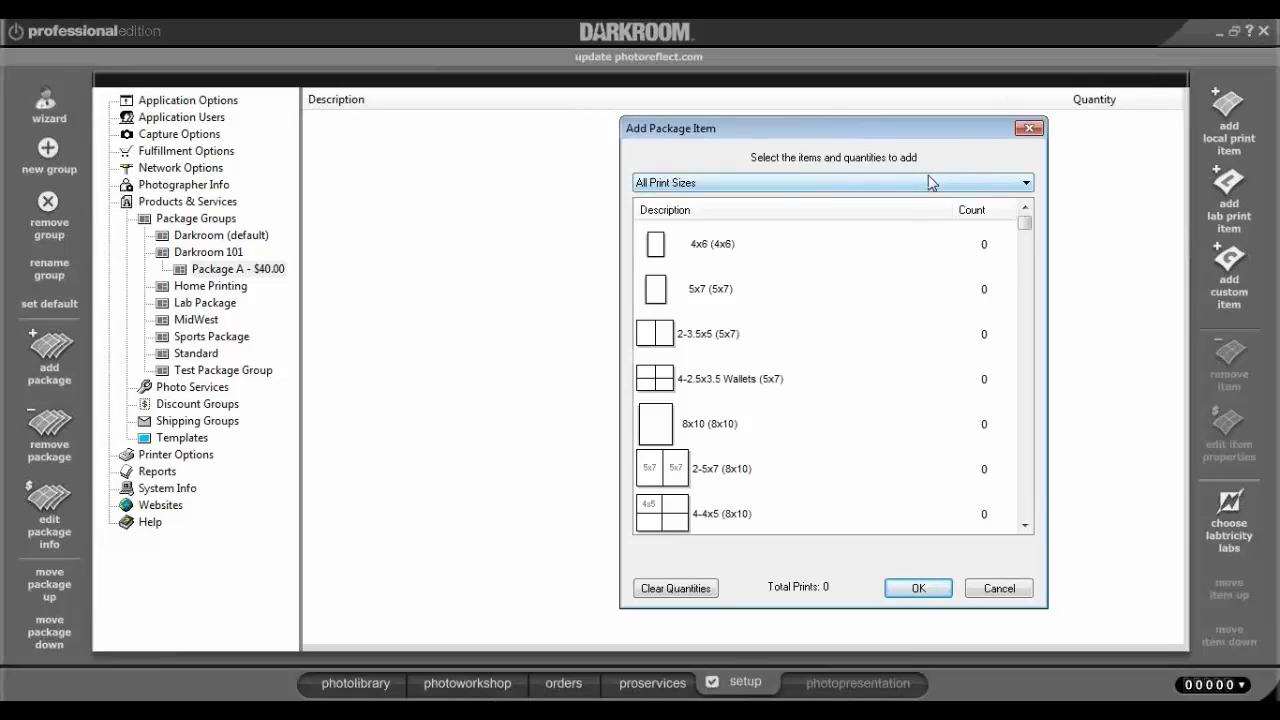
{"action": "left_click", "coordinate": [684, 382]}
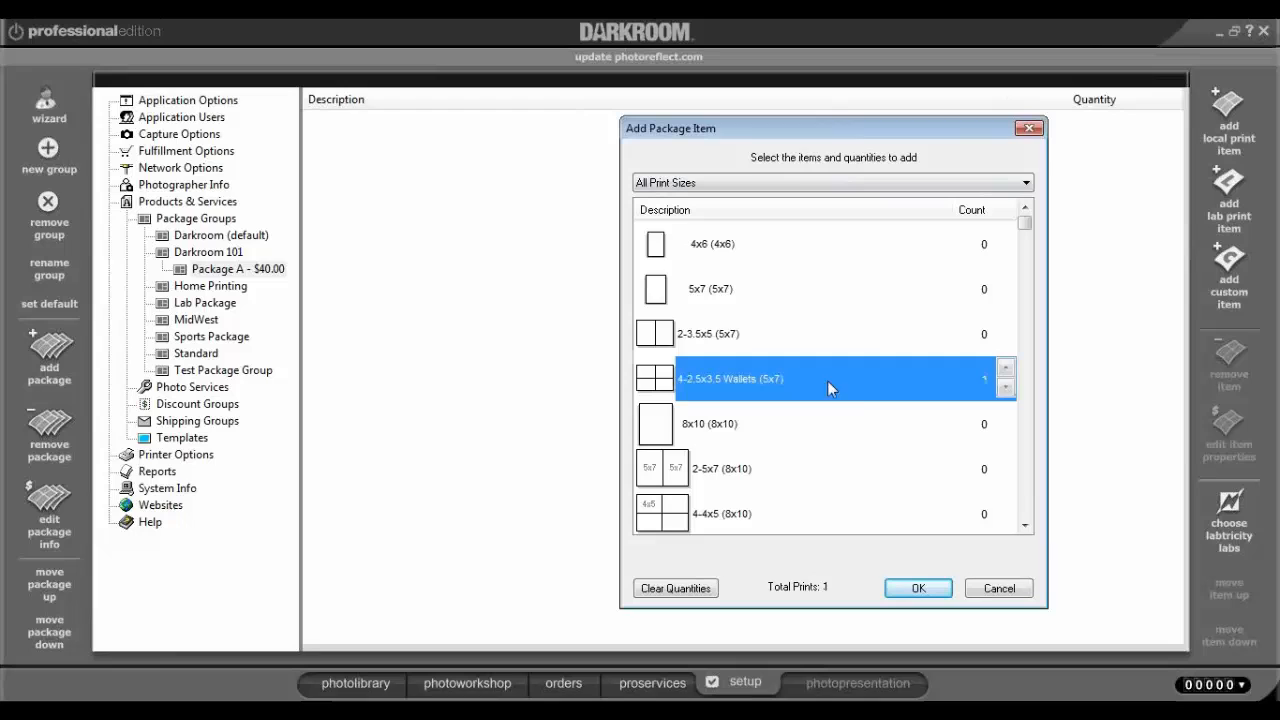
{"action": "left_click", "coordinate": [698, 430]}
{"action": "left_click", "coordinate": [820, 186]}
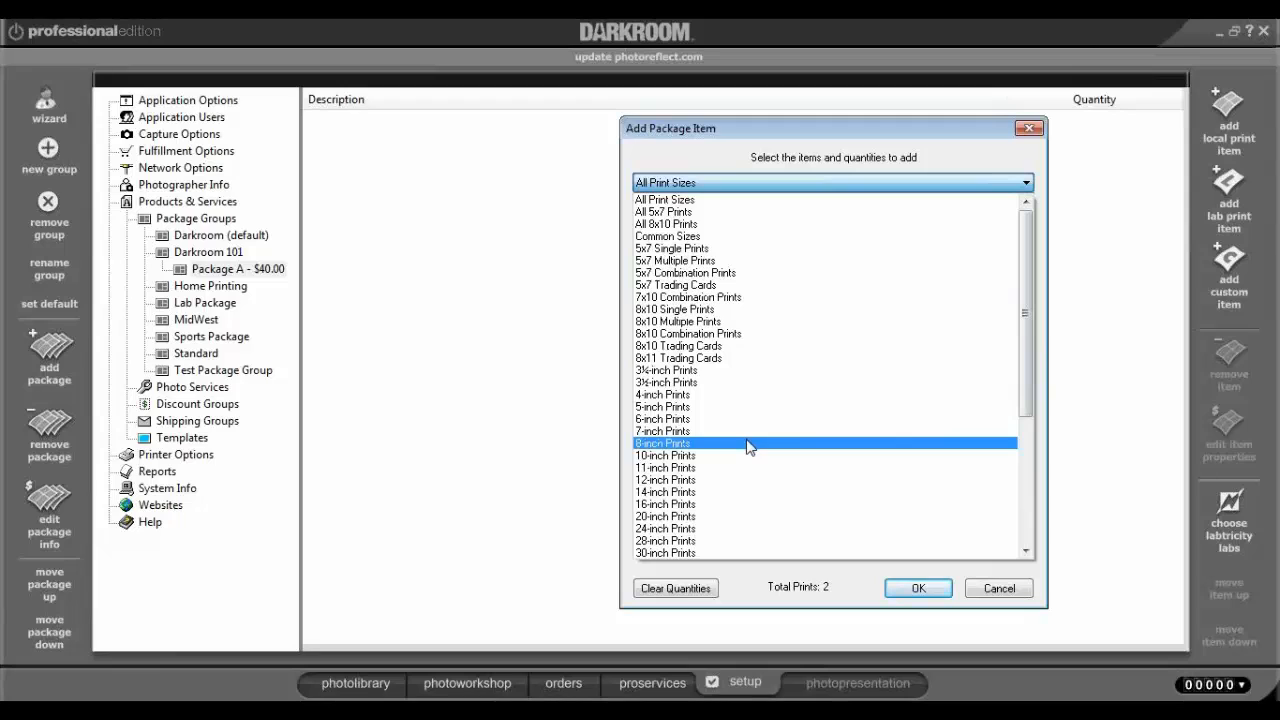
{"action": "left_click_drag", "start_coordinate": [1025, 378], "coordinate": [1057, 357]}
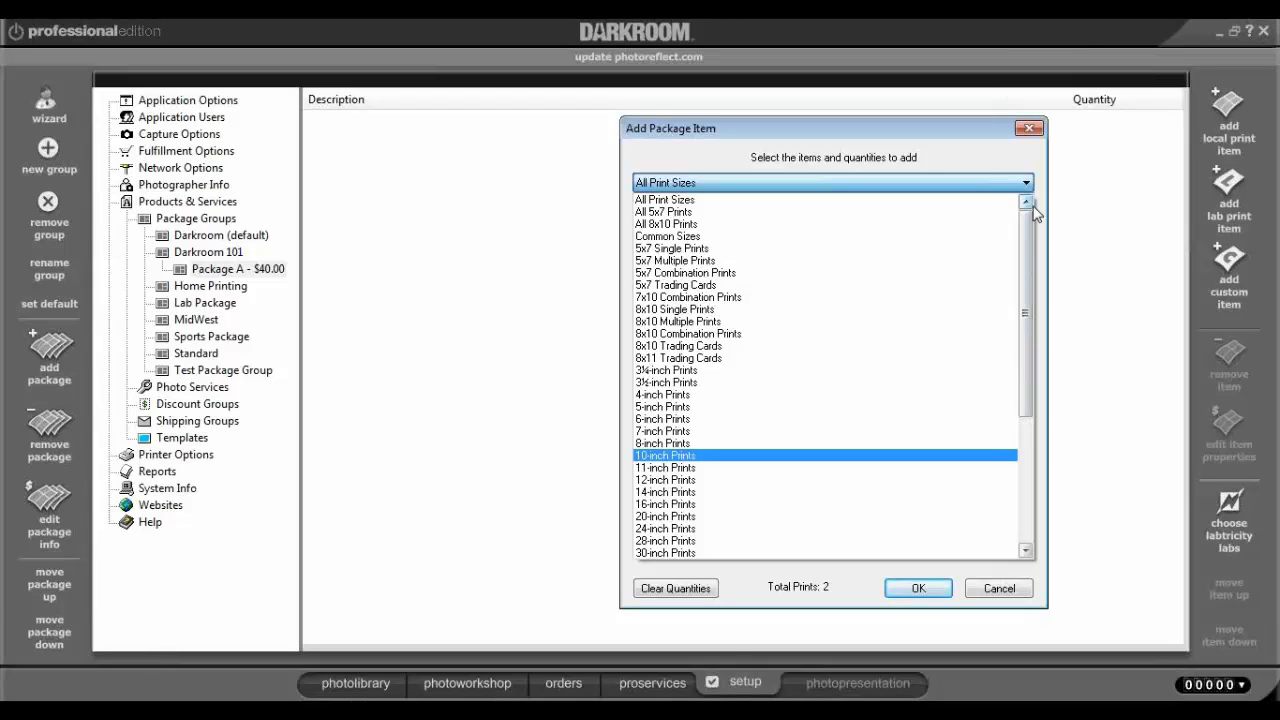
{"action": "left_click", "coordinate": [980, 590]}
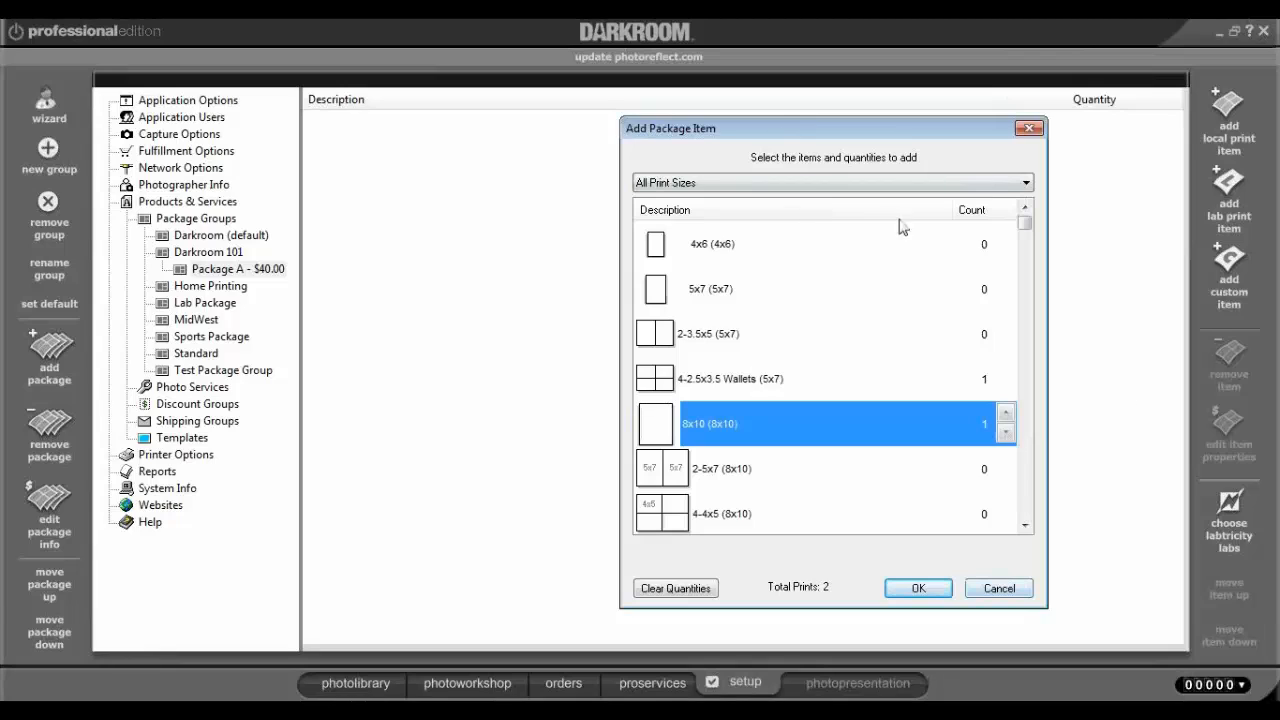
{"action": "left_click", "coordinate": [738, 292]}
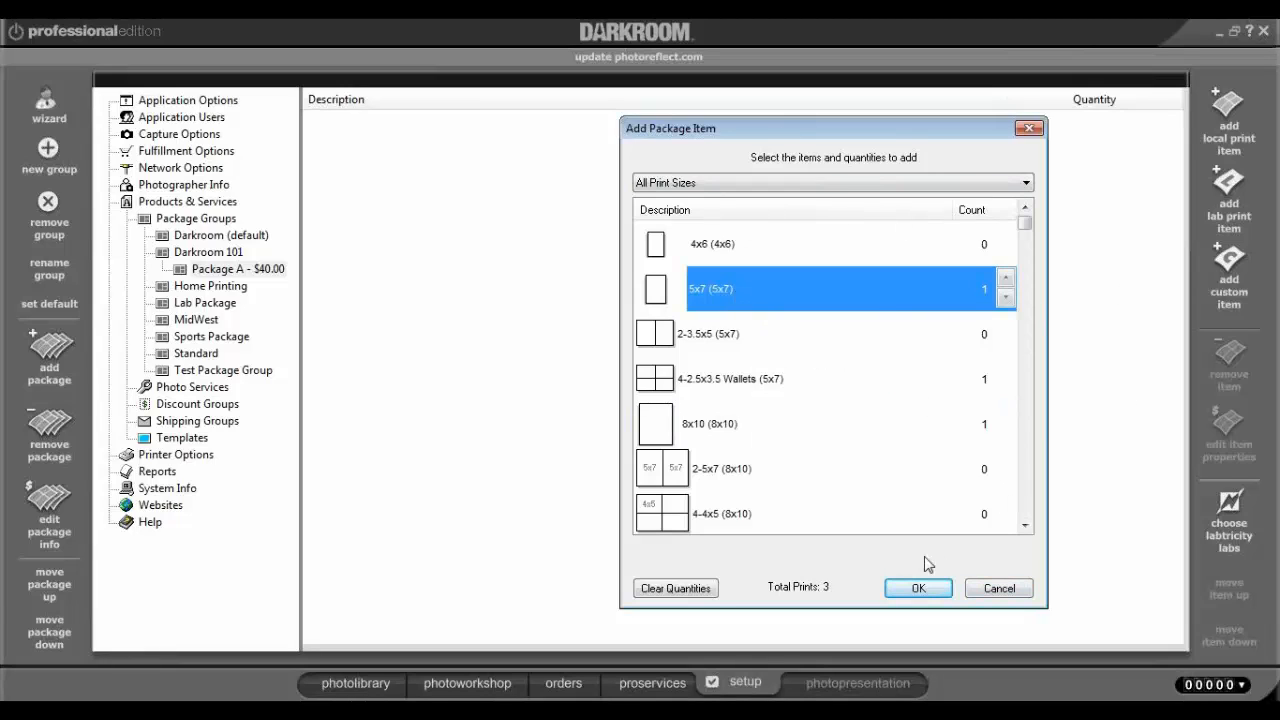
{"action": "left_click", "coordinate": [918, 588]}
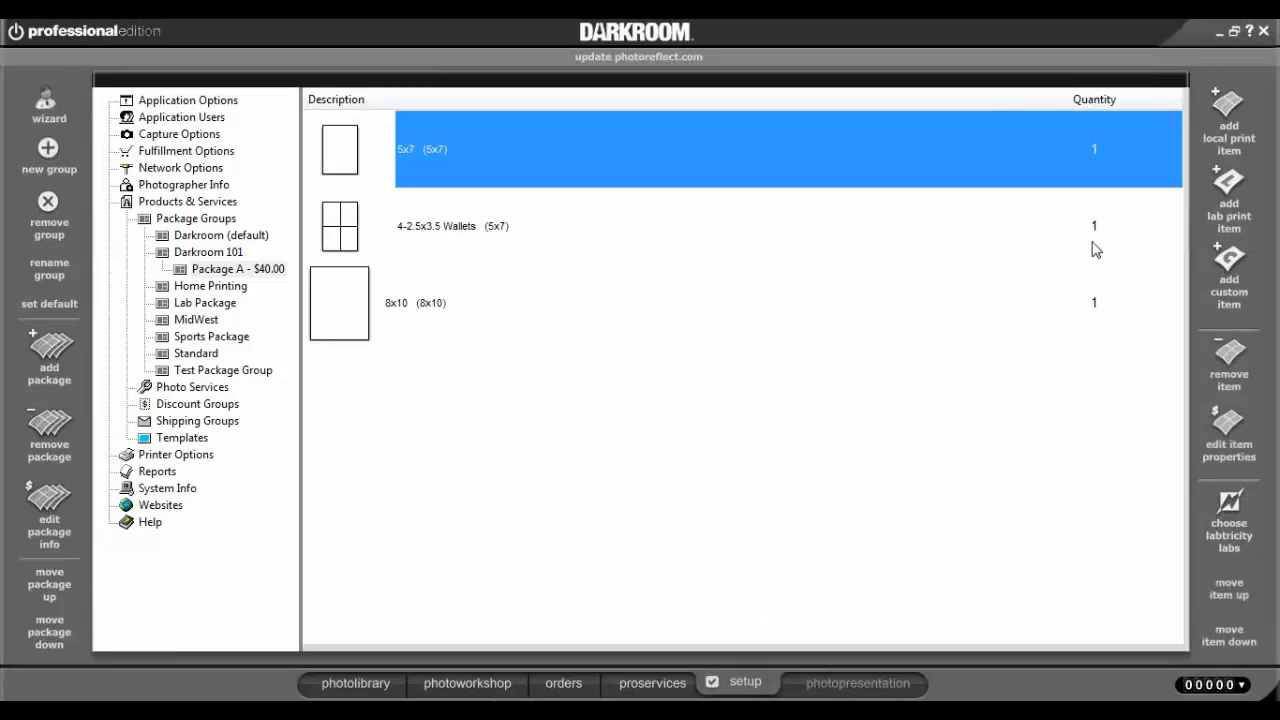
Delete the 8x10 print item from Package A.
{"action": "left_click", "coordinate": [1053, 226]}
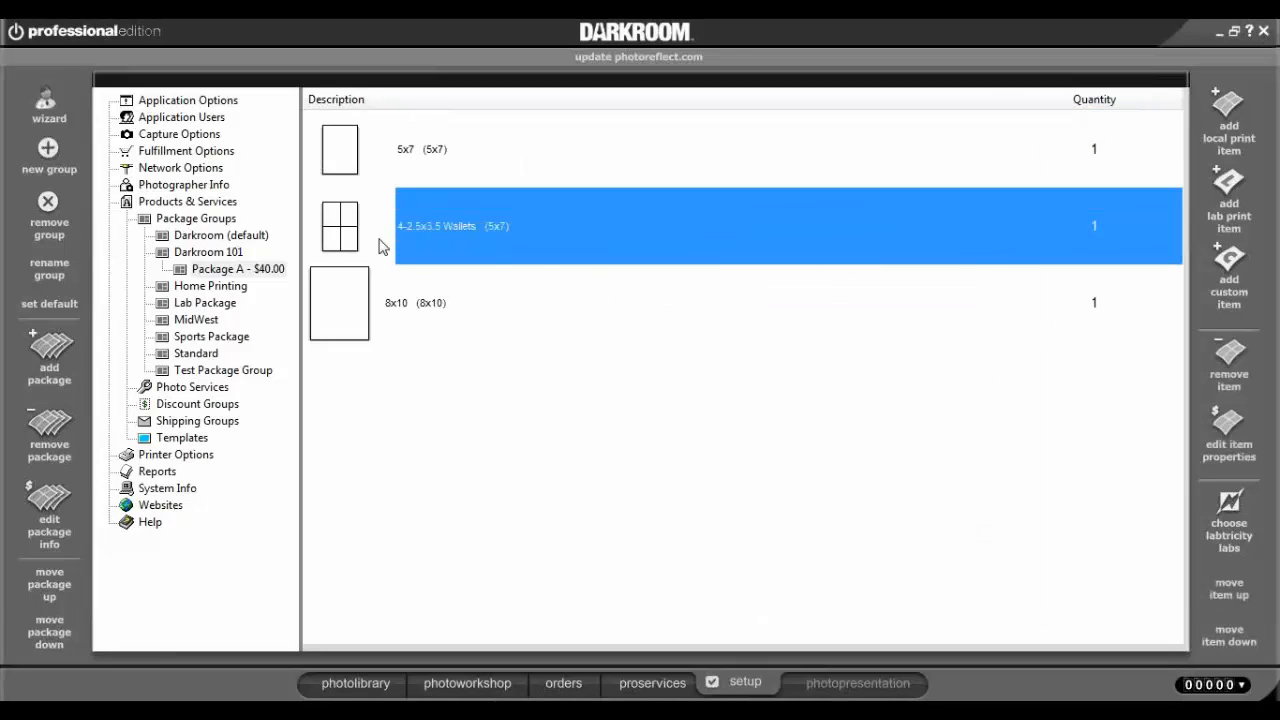
{"action": "left_click", "coordinate": [420, 304]}
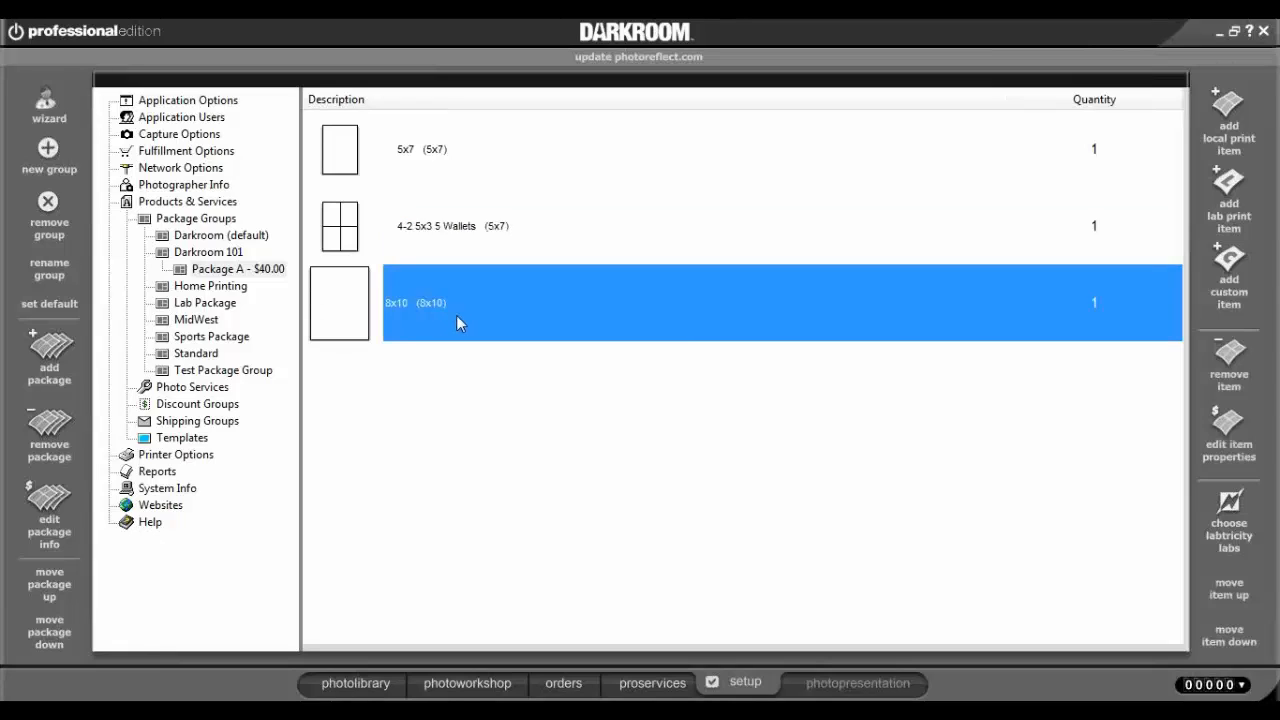
{"action": "key", "text": "Delete"}
{"action": "left_click", "coordinate": [700, 412]}
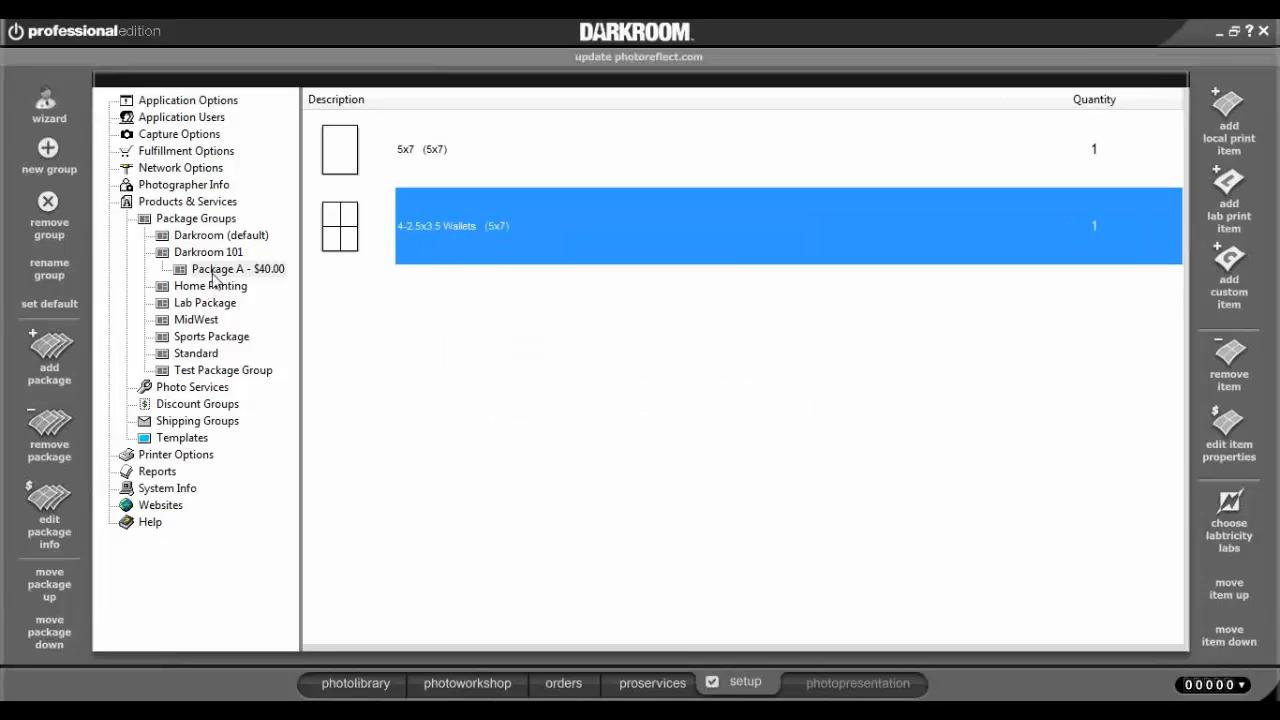
Inspect the 5x7 item's properties and cancel without keeping the quantity change to 3.
{"action": "left_click", "coordinate": [415, 157]}
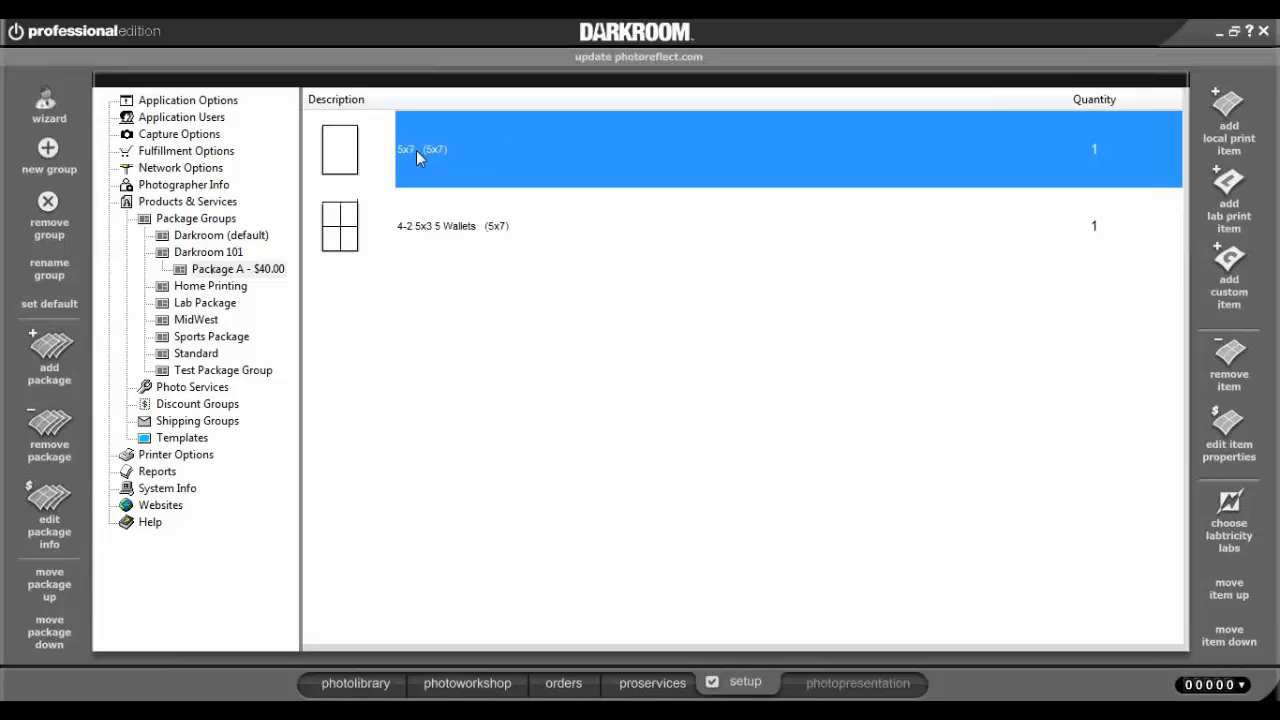
{"action": "double_click", "coordinate": [827, 162]}
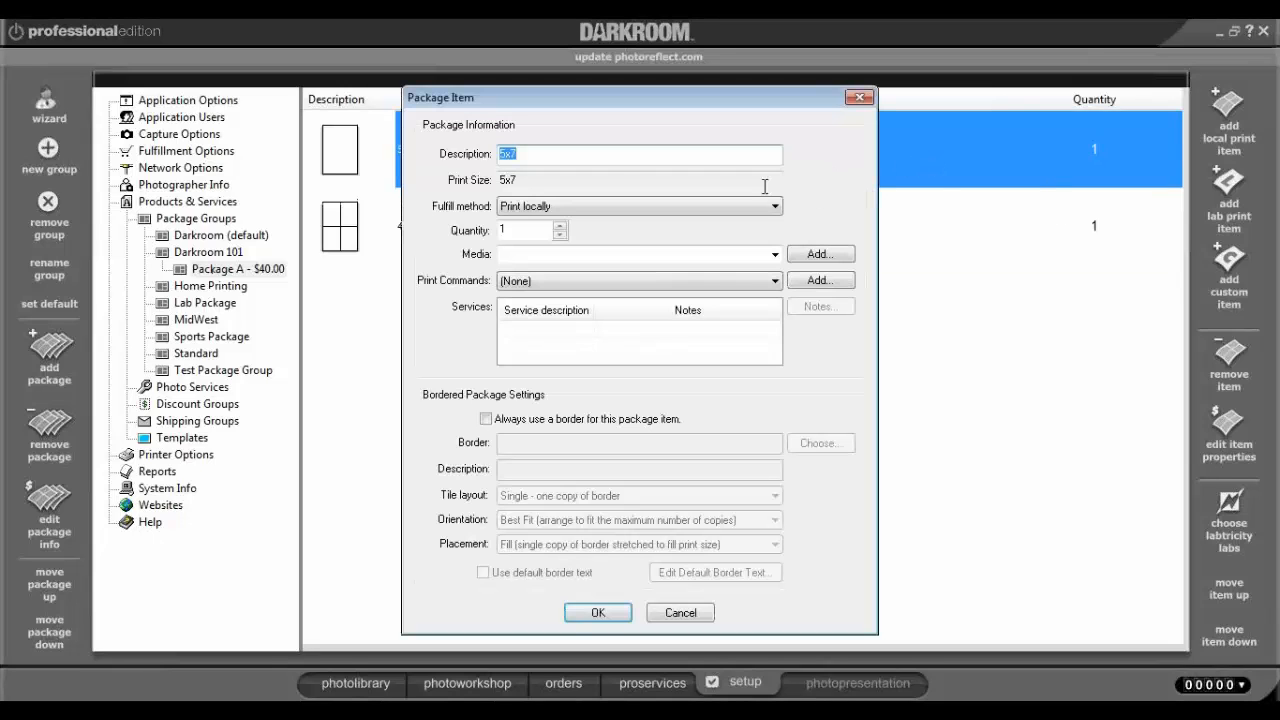
{"action": "left_click", "coordinate": [560, 225]}
{"action": "left_click", "coordinate": [560, 225]}
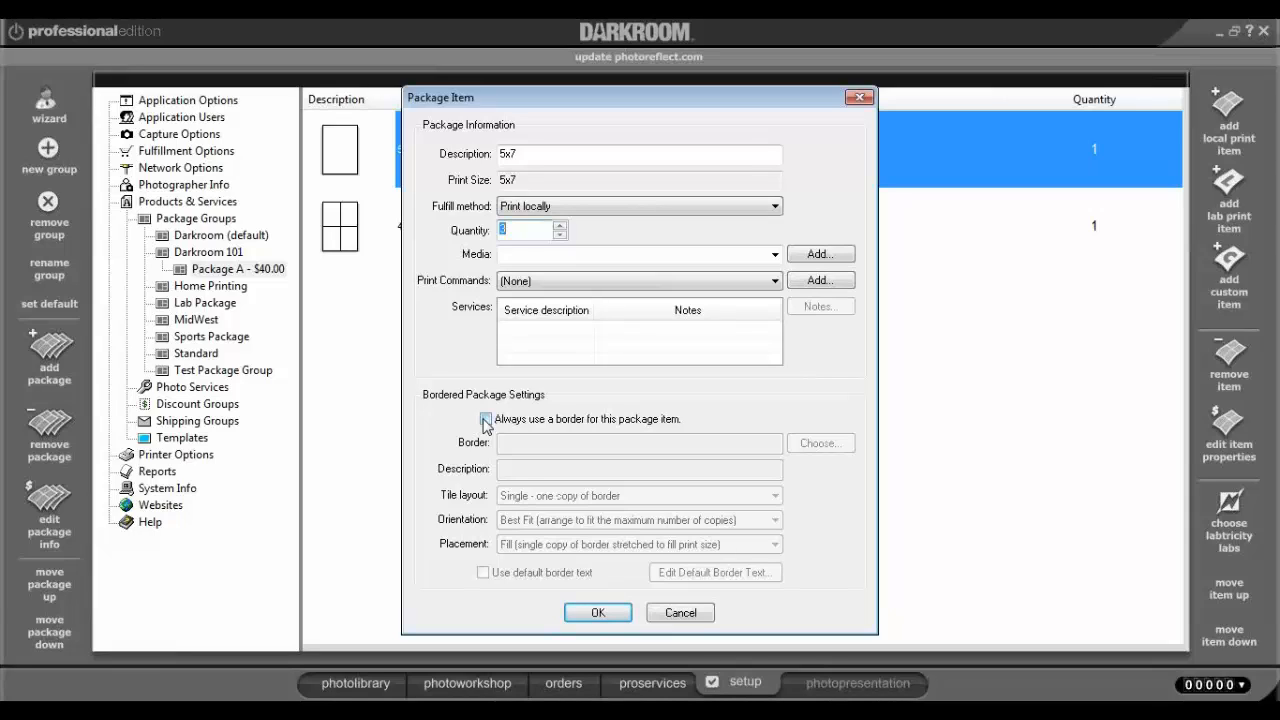
{"action": "left_click", "coordinate": [680, 612]}
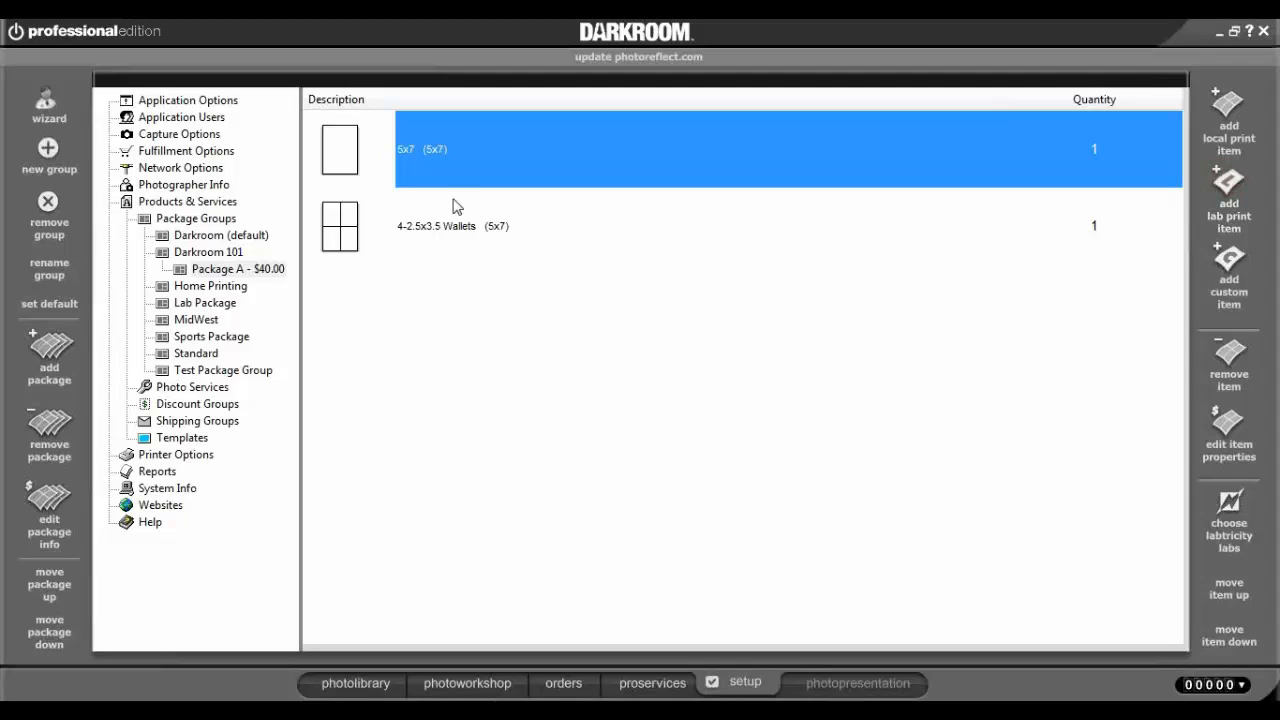
Create Package B priced at $20.00 in Darkroom 101 and select it for editing.
{"action": "left_click", "coordinate": [236, 272]}
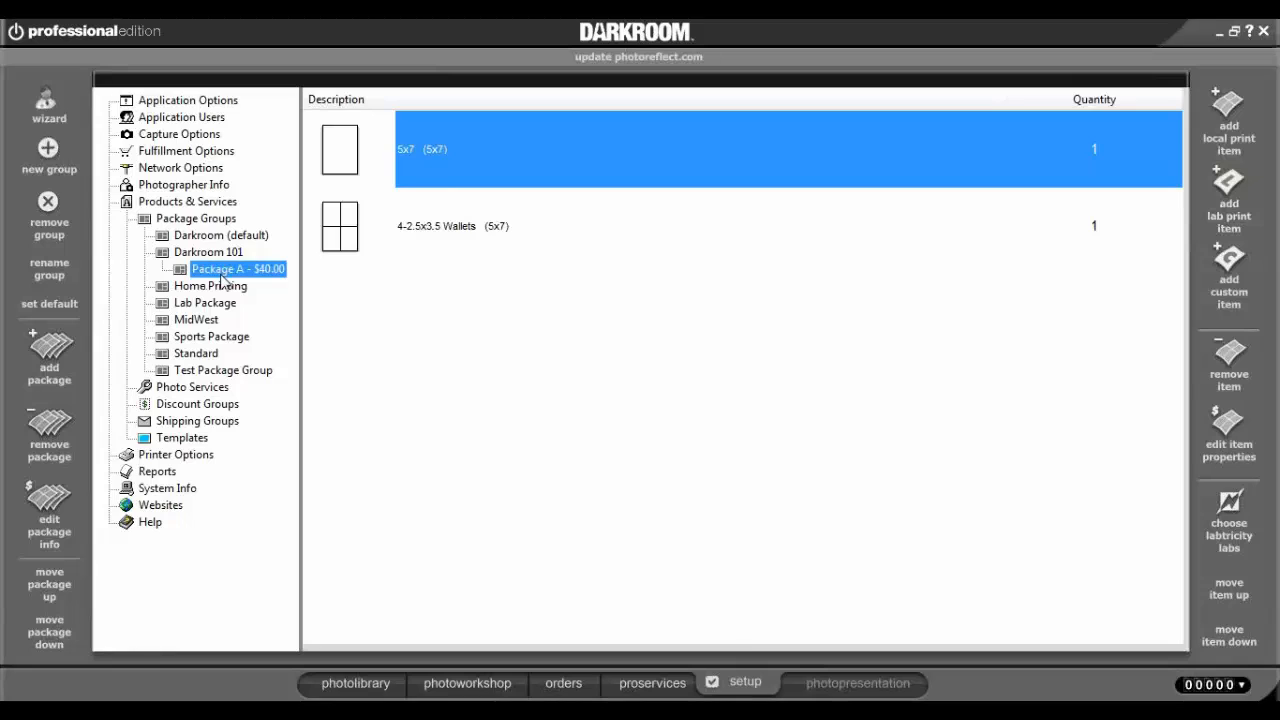
{"action": "left_click", "coordinate": [50, 368]}
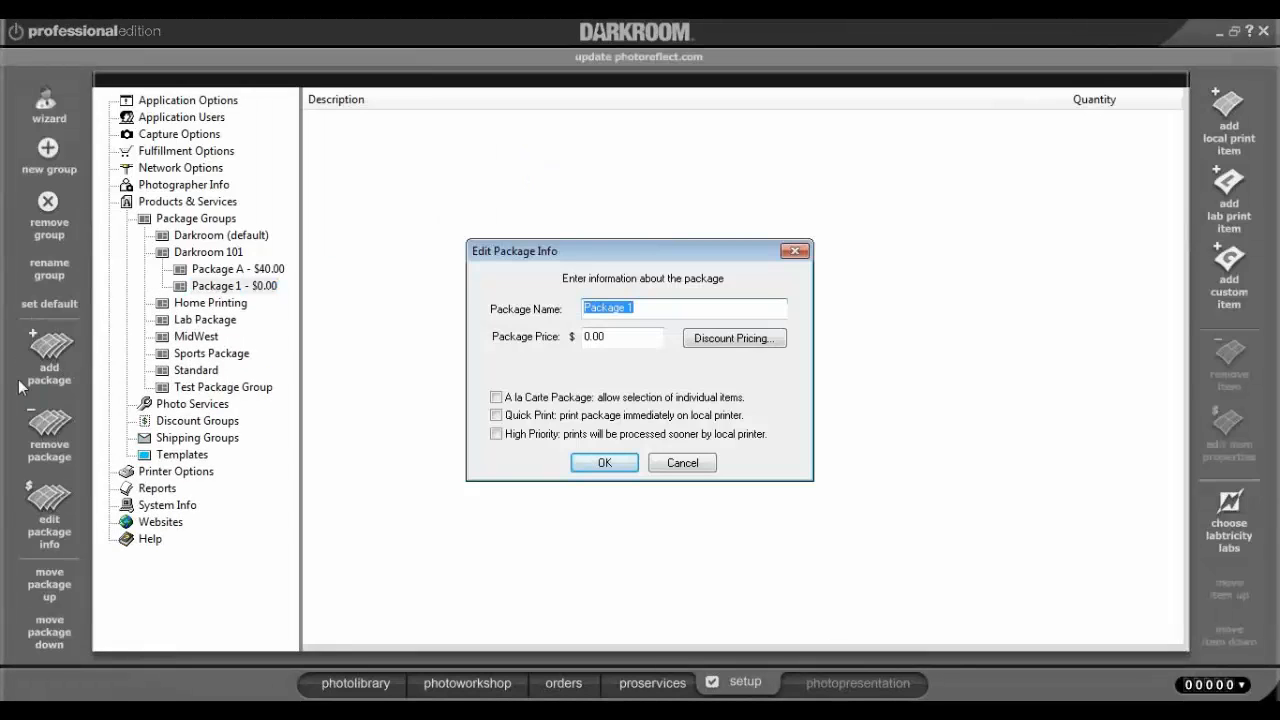
{"action": "left_click", "coordinate": [653, 307]}
{"action": "type", "text": "B"}
{"action": "left_click", "coordinate": [608, 338]}
{"action": "type", "text": "20.00"}
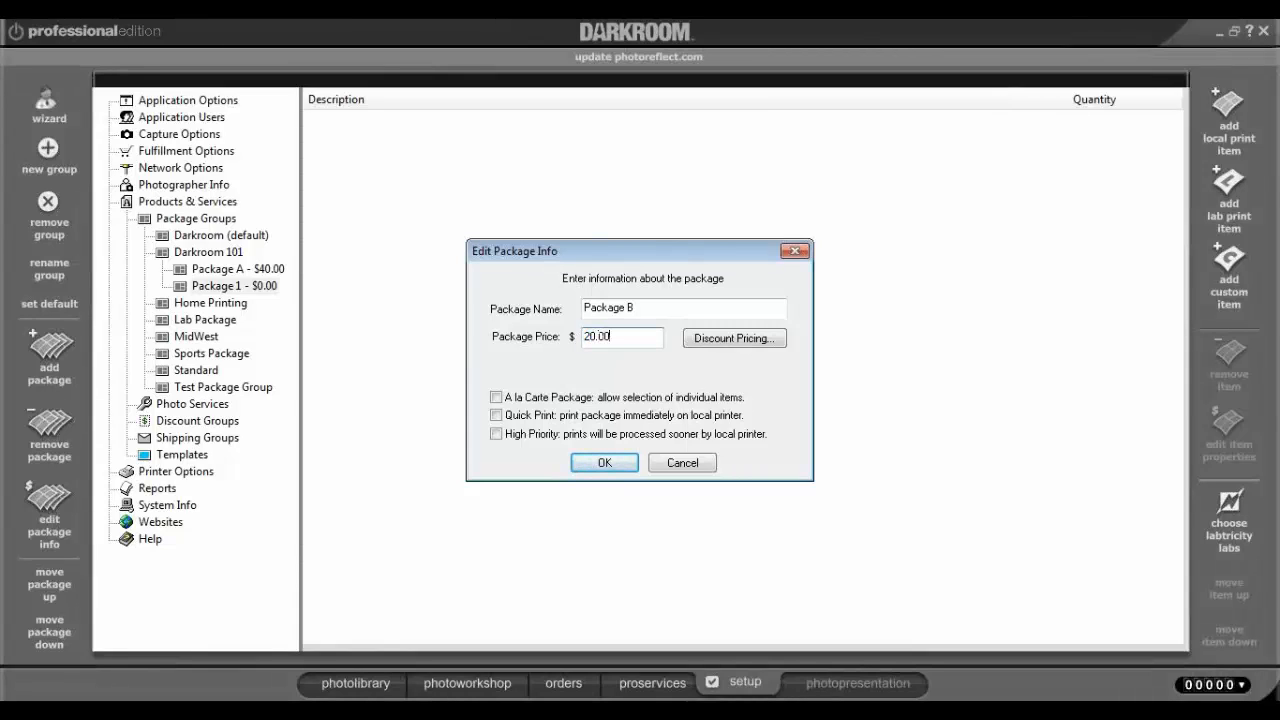
{"action": "left_click", "coordinate": [608, 467]}
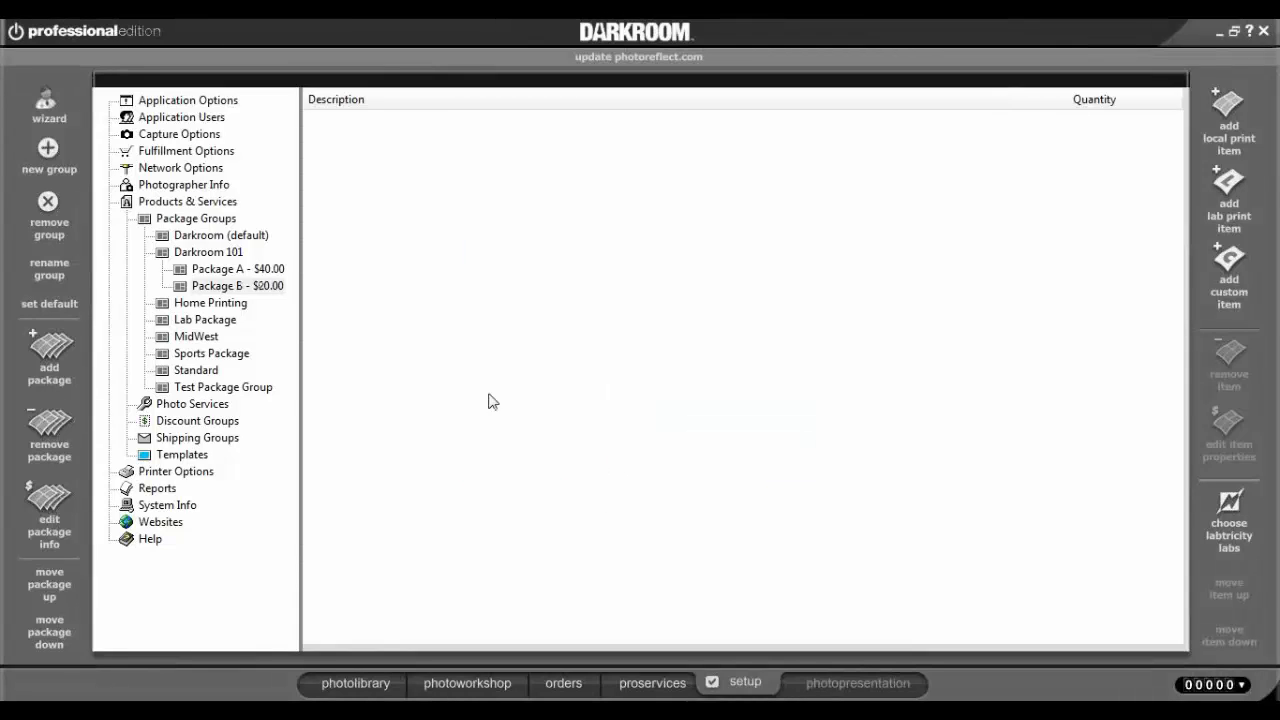
{"action": "left_click", "coordinate": [216, 289]}
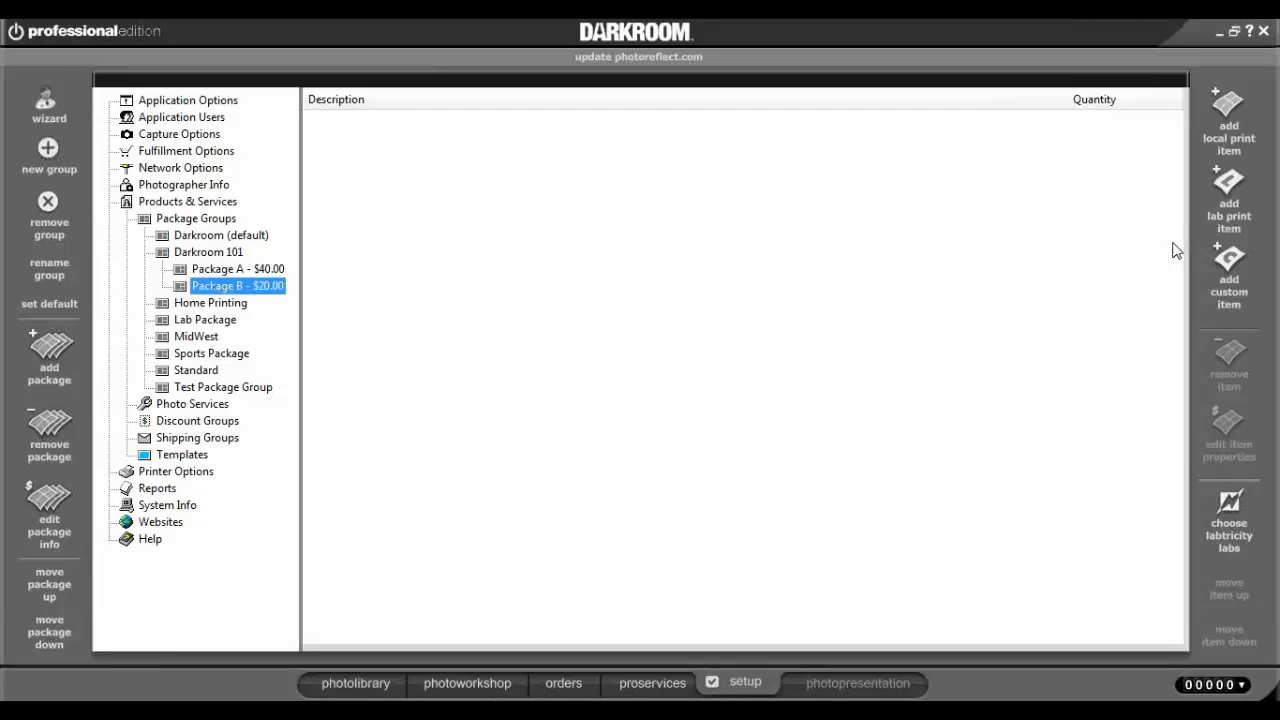
Add one 2-3.5x5 (5x7) print to Package B.
{"action": "left_click", "coordinate": [1240, 125]}
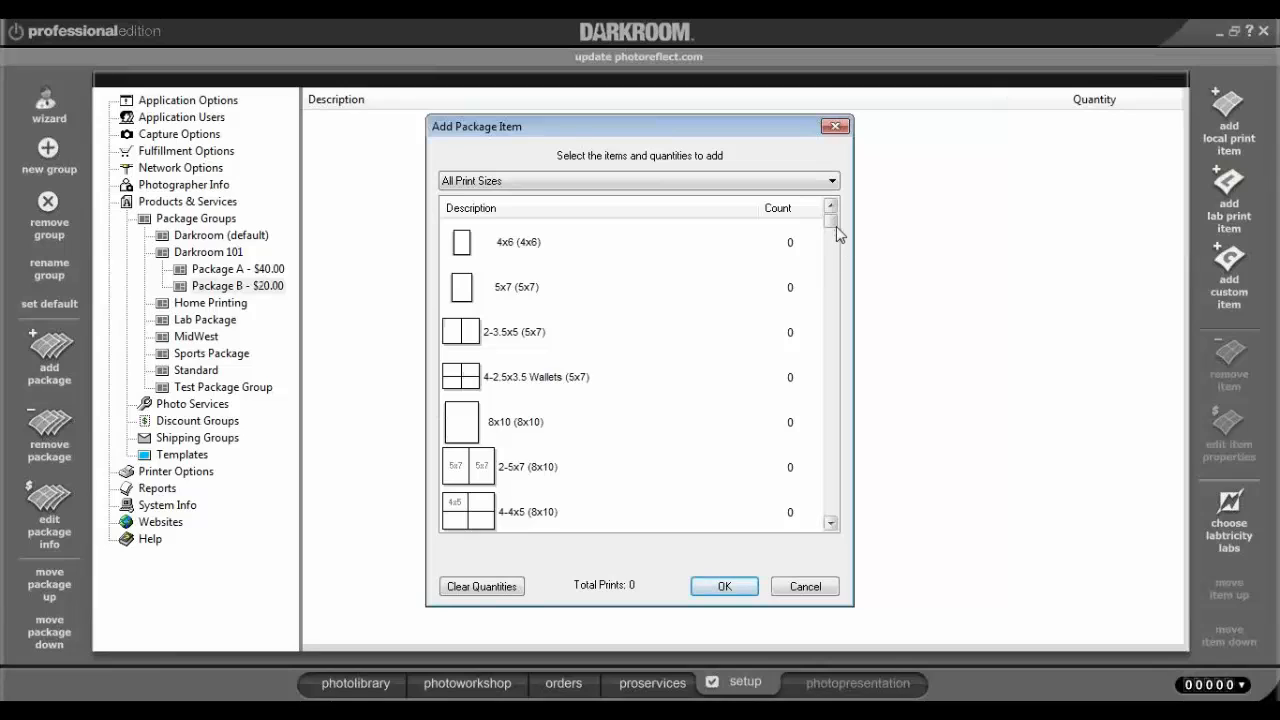
{"action": "left_click", "coordinate": [830, 524]}
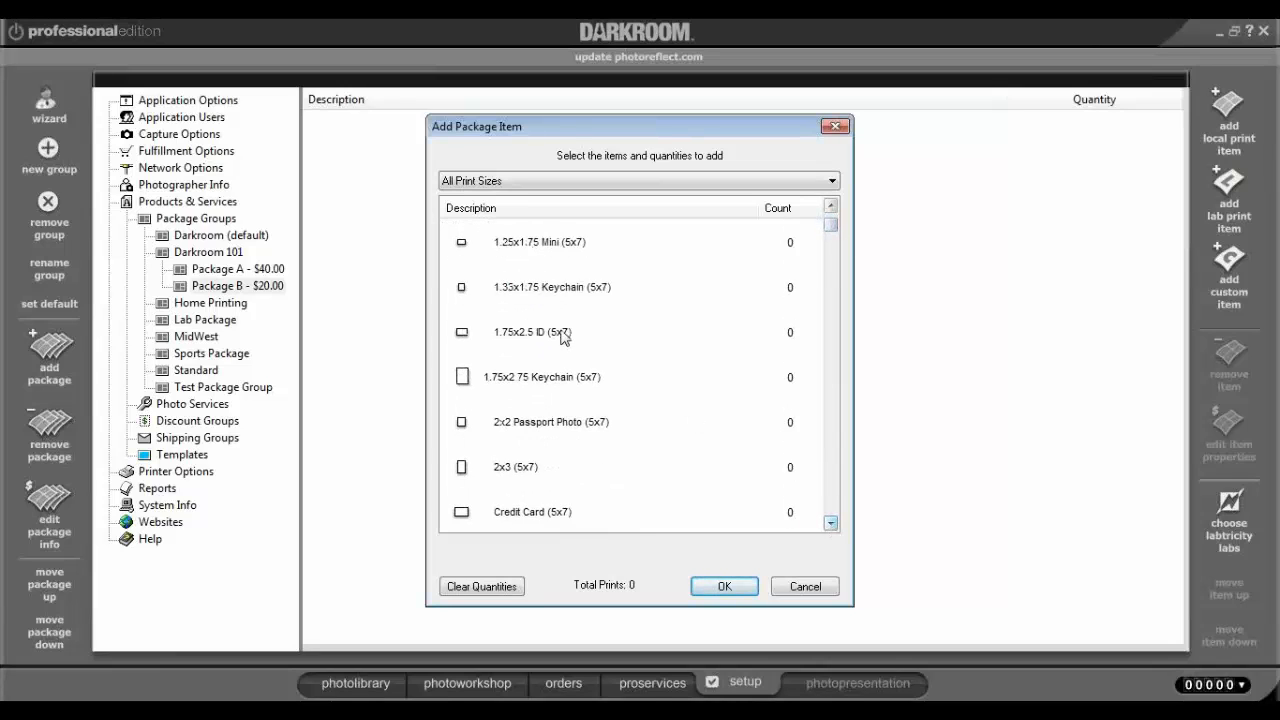
{"action": "left_click", "coordinate": [830, 524]}
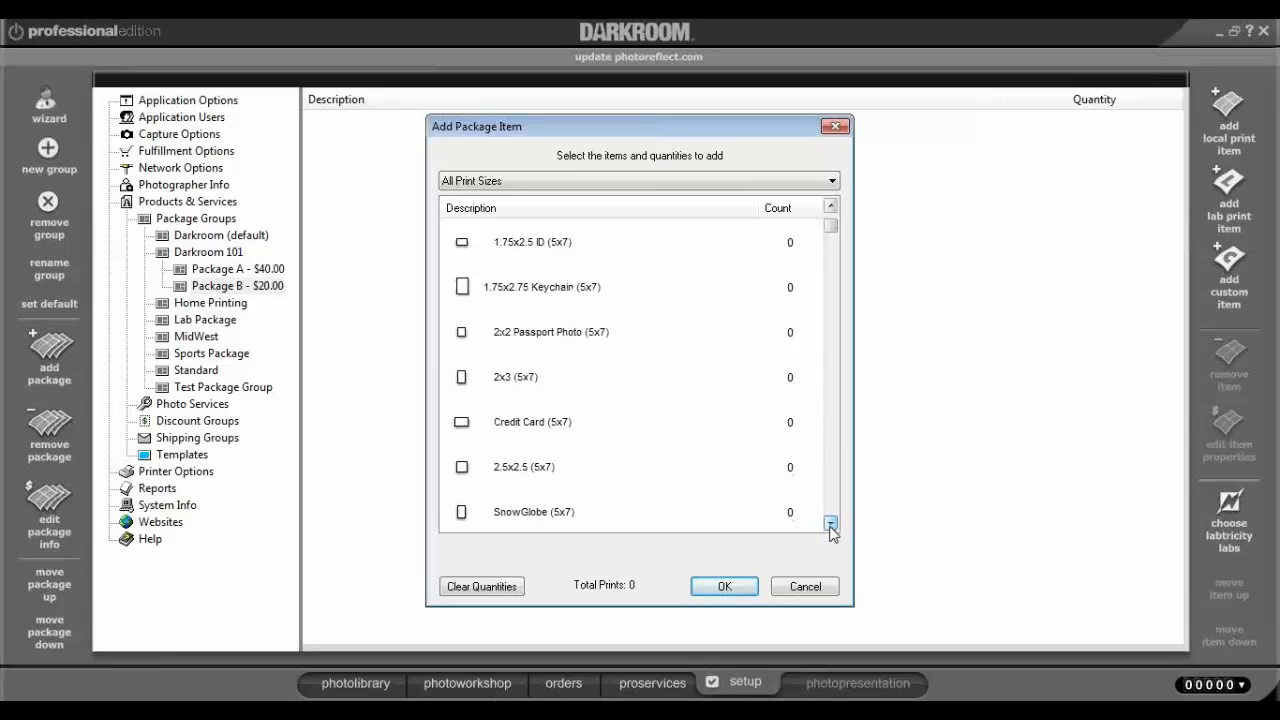
{"action": "left_click", "coordinate": [831, 523]}
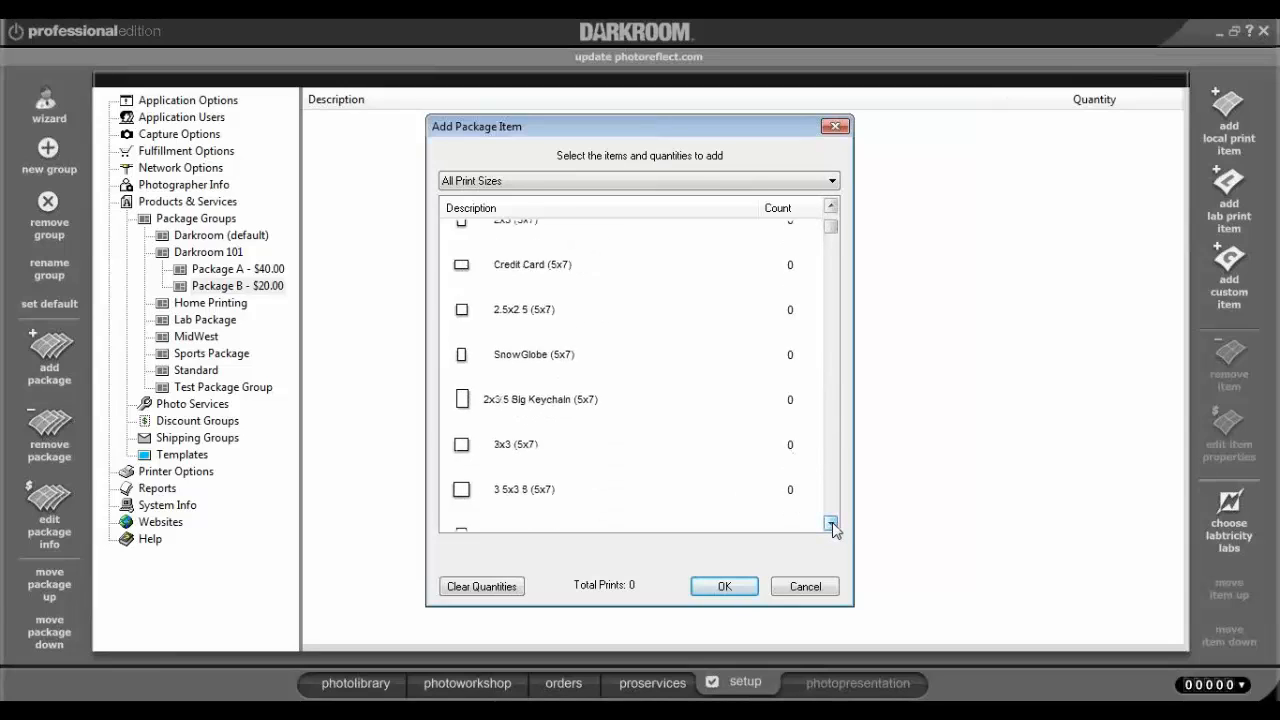
{"action": "left_click", "coordinate": [831, 523]}
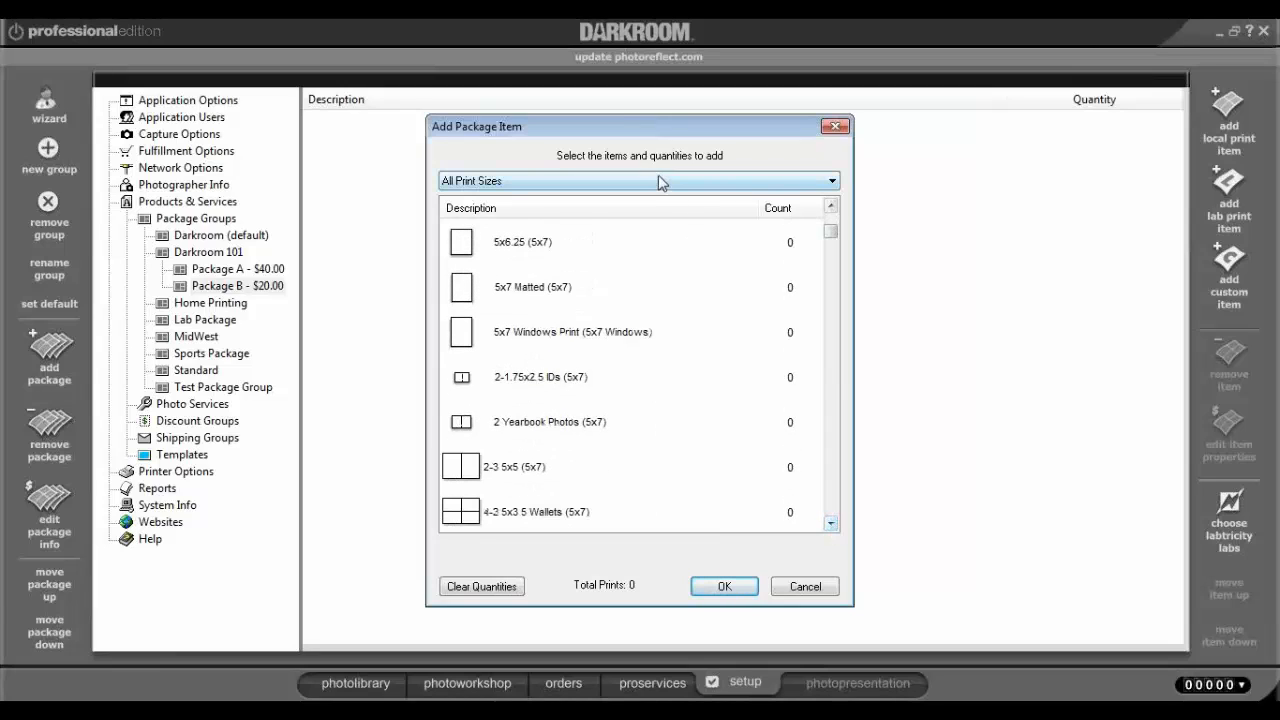
{"action": "left_click", "coordinate": [523, 475]}
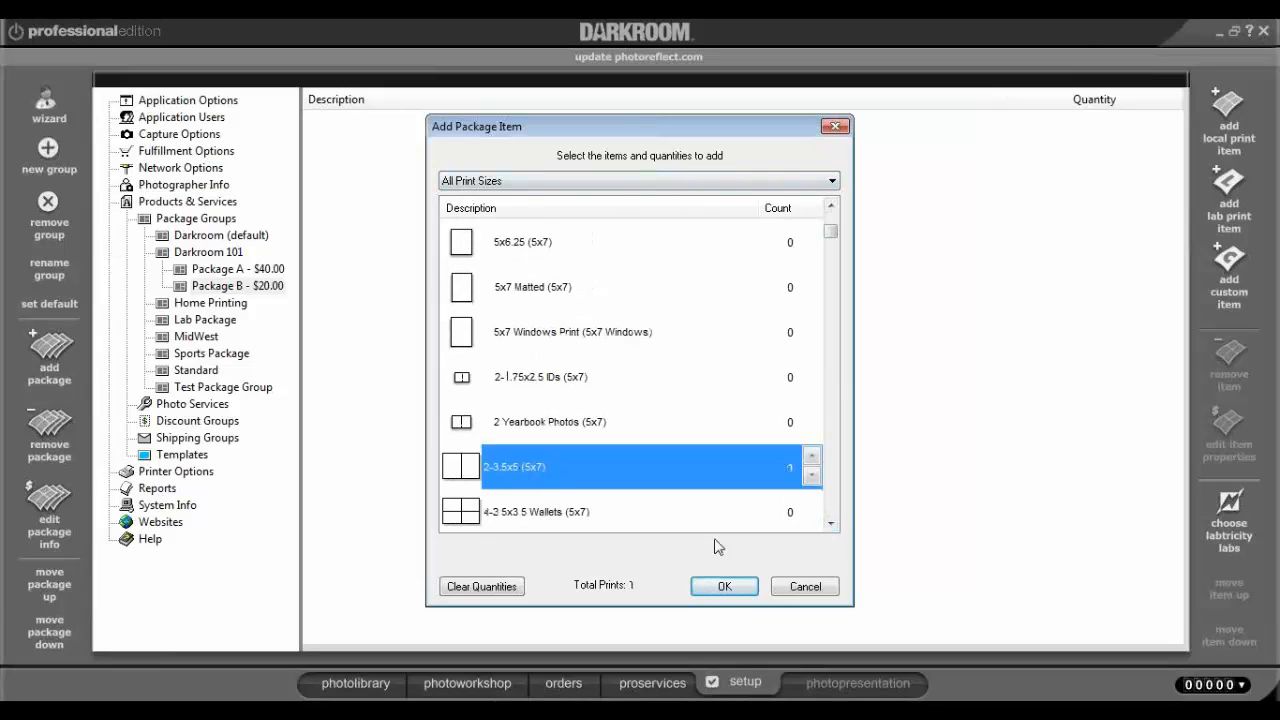
{"action": "left_click", "coordinate": [727, 586]}
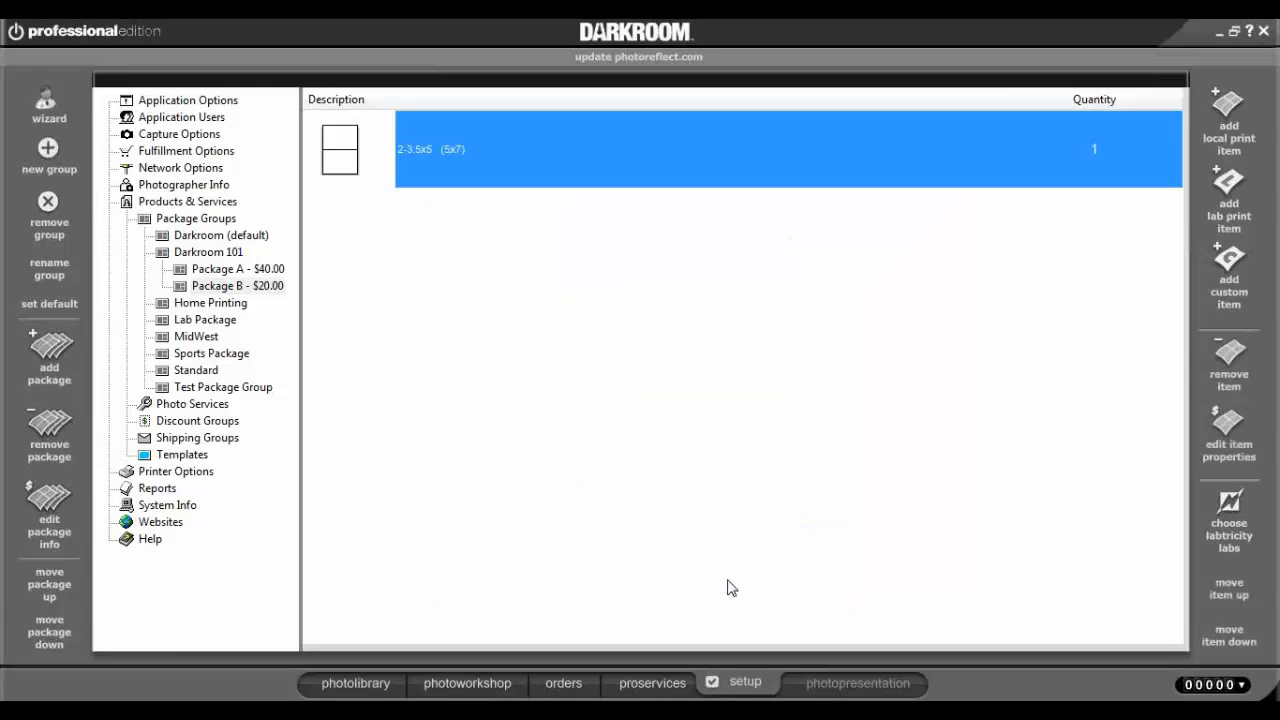
Add one 9 Reduced Wallets (8x10) sheet to Package B.
{"action": "left_click", "coordinate": [1222, 110]}
{"action": "left_click_drag", "start_coordinate": [831, 242], "coordinate": [831, 282]}
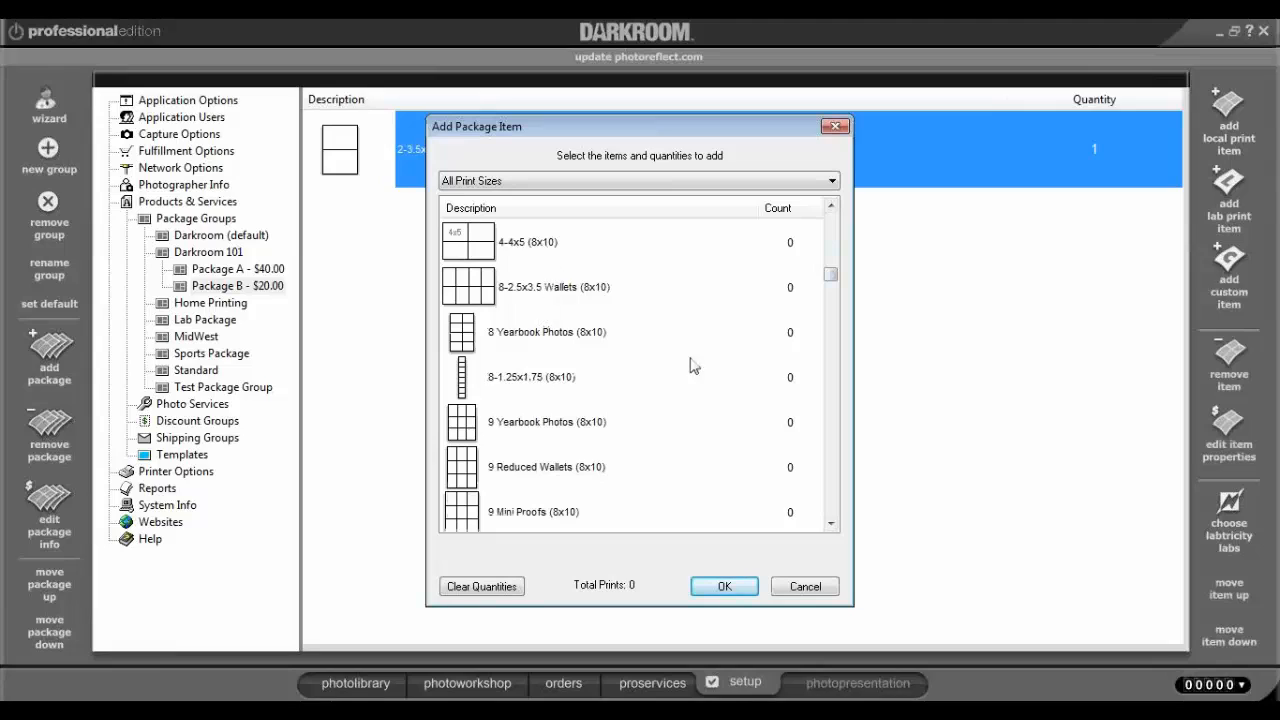
{"action": "left_click", "coordinate": [576, 466]}
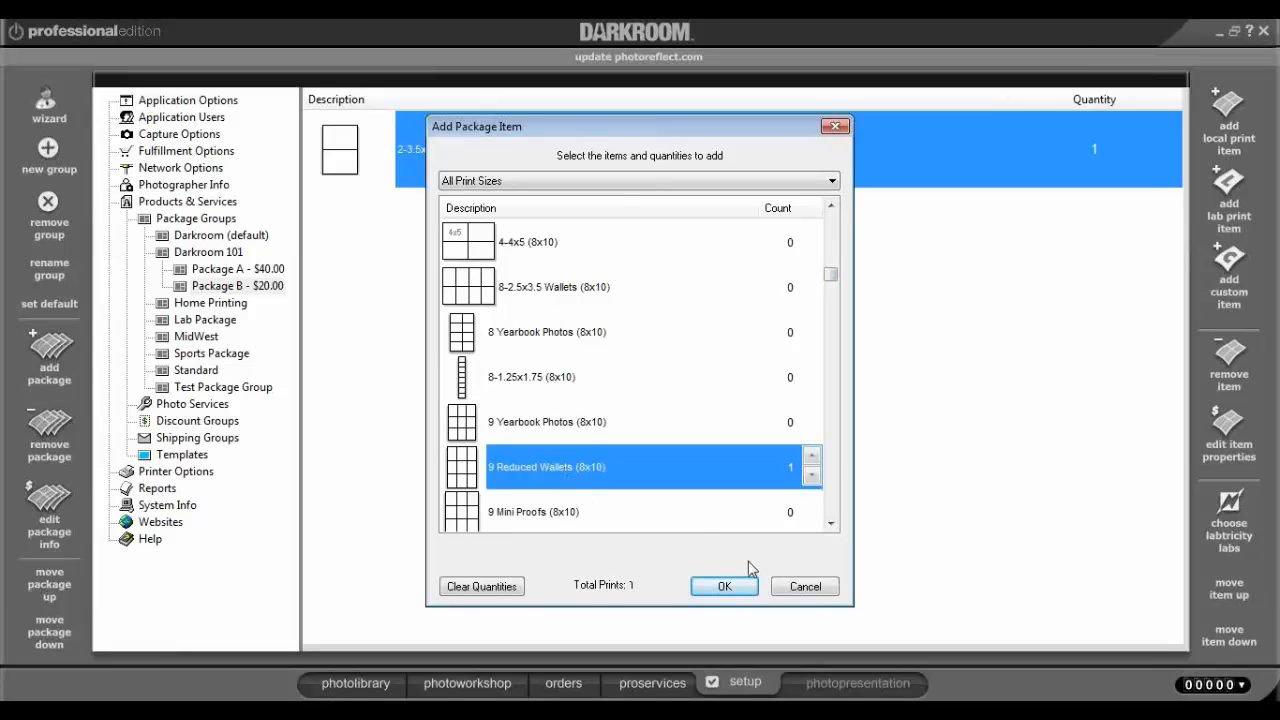
{"action": "left_click", "coordinate": [726, 586]}
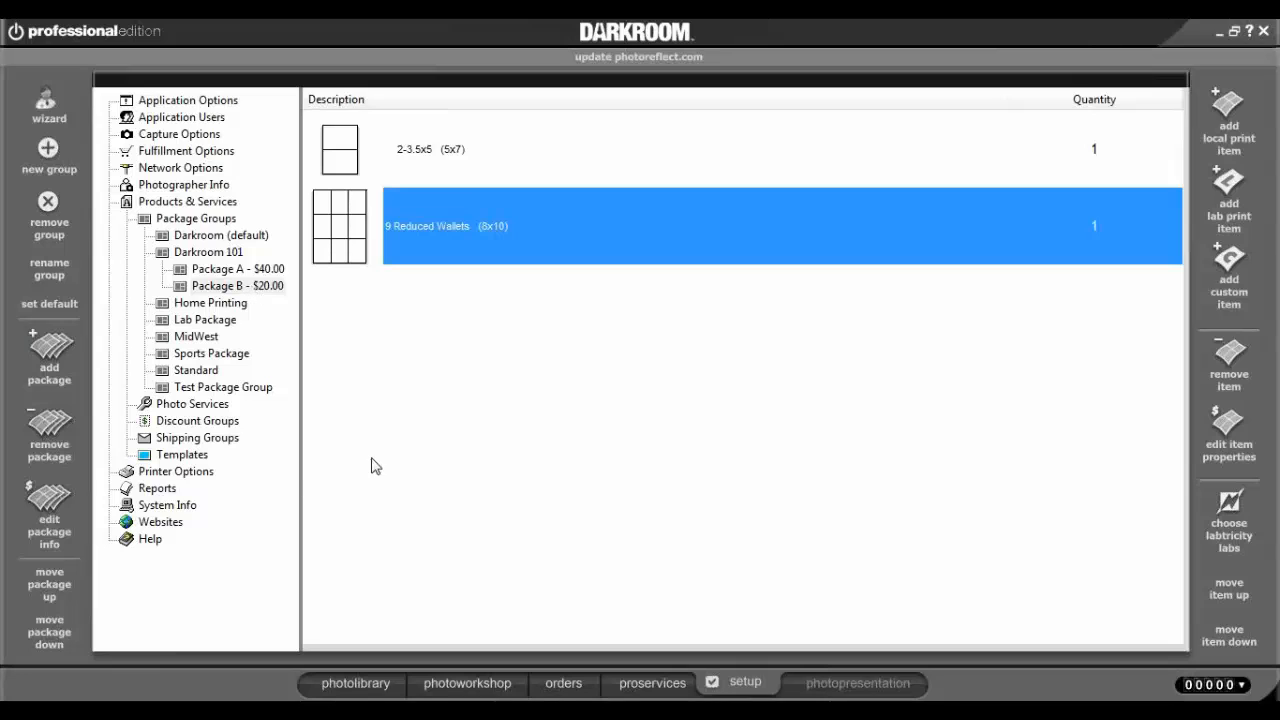
In the photo workshop, show the current order and clear it.
{"action": "left_click", "coordinate": [465, 688]}
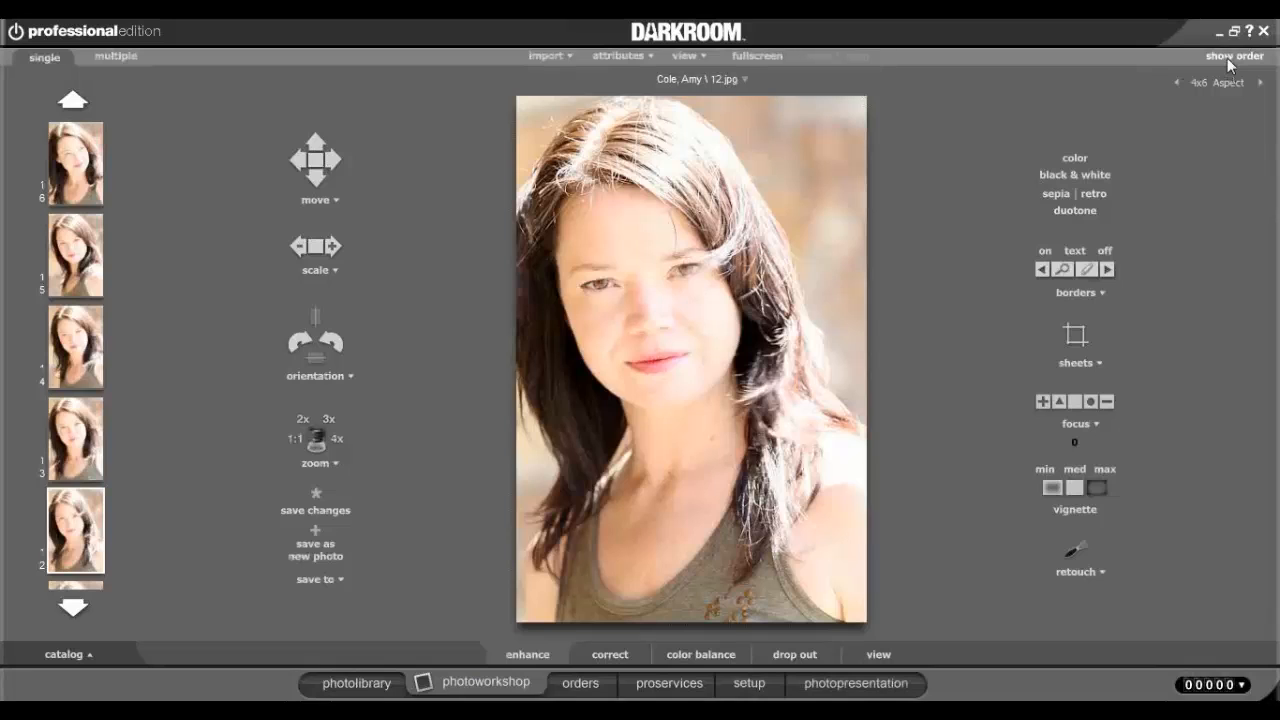
{"action": "left_click", "coordinate": [1227, 58]}
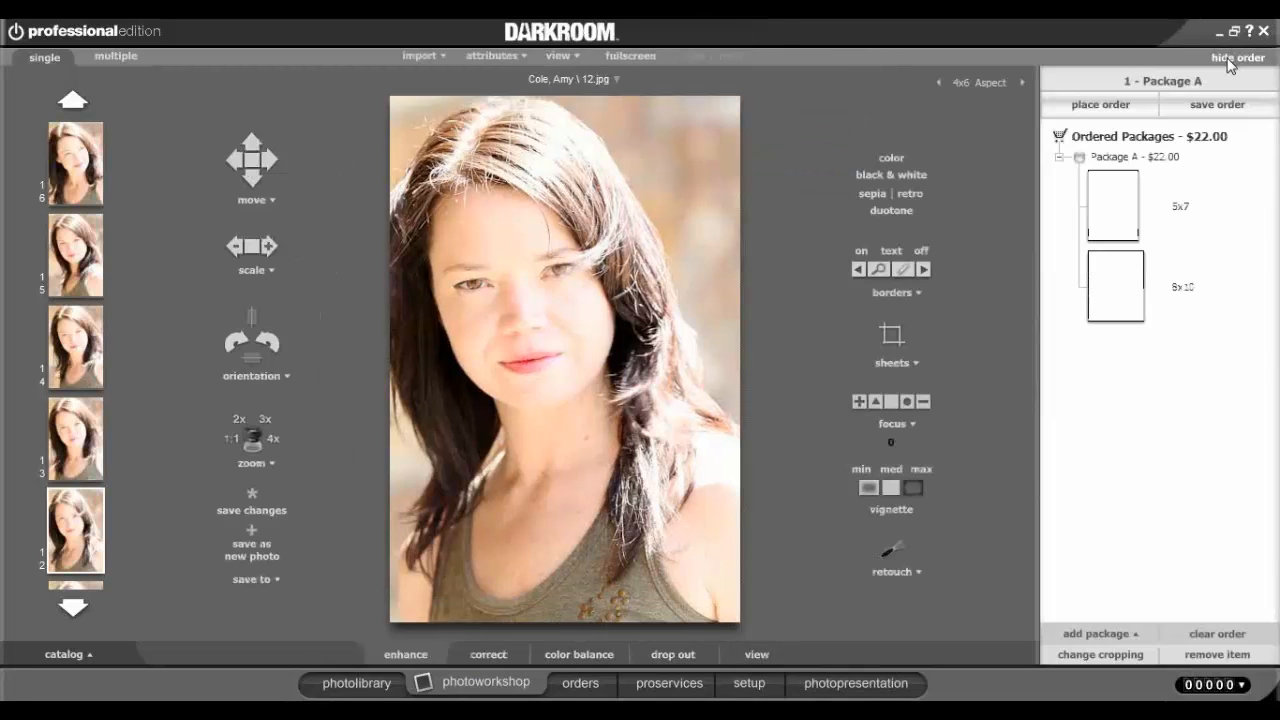
{"action": "left_click", "coordinate": [1216, 634]}
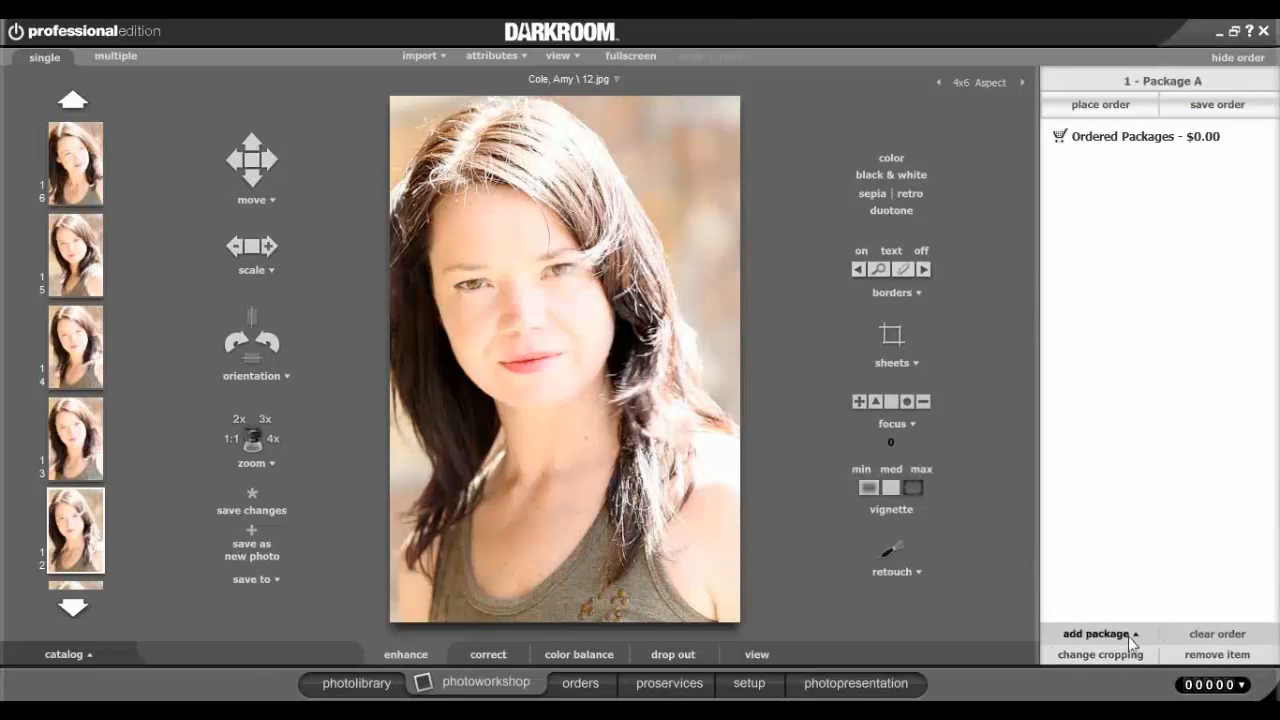
Change the default package group to Darkroom 101.
{"action": "left_click", "coordinate": [1128, 636]}
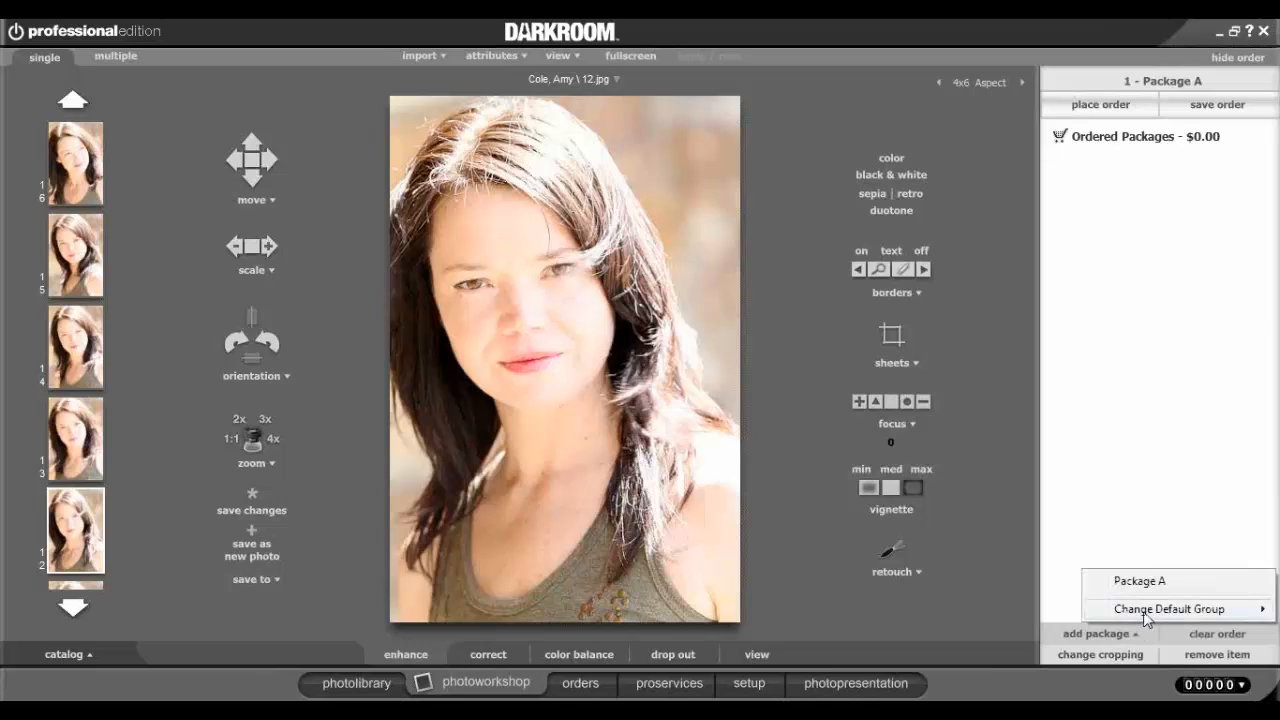
{"action": "mouse_move", "coordinate": [1150, 612]}
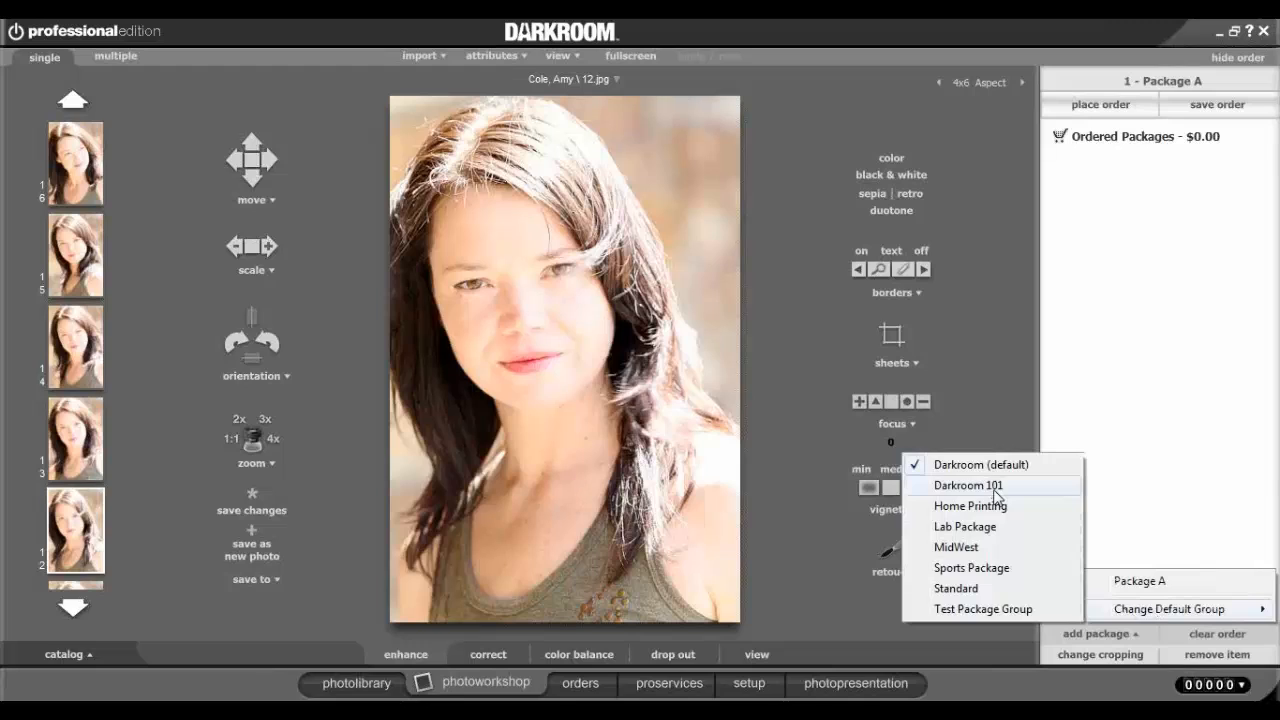
{"action": "left_click", "coordinate": [996, 487]}
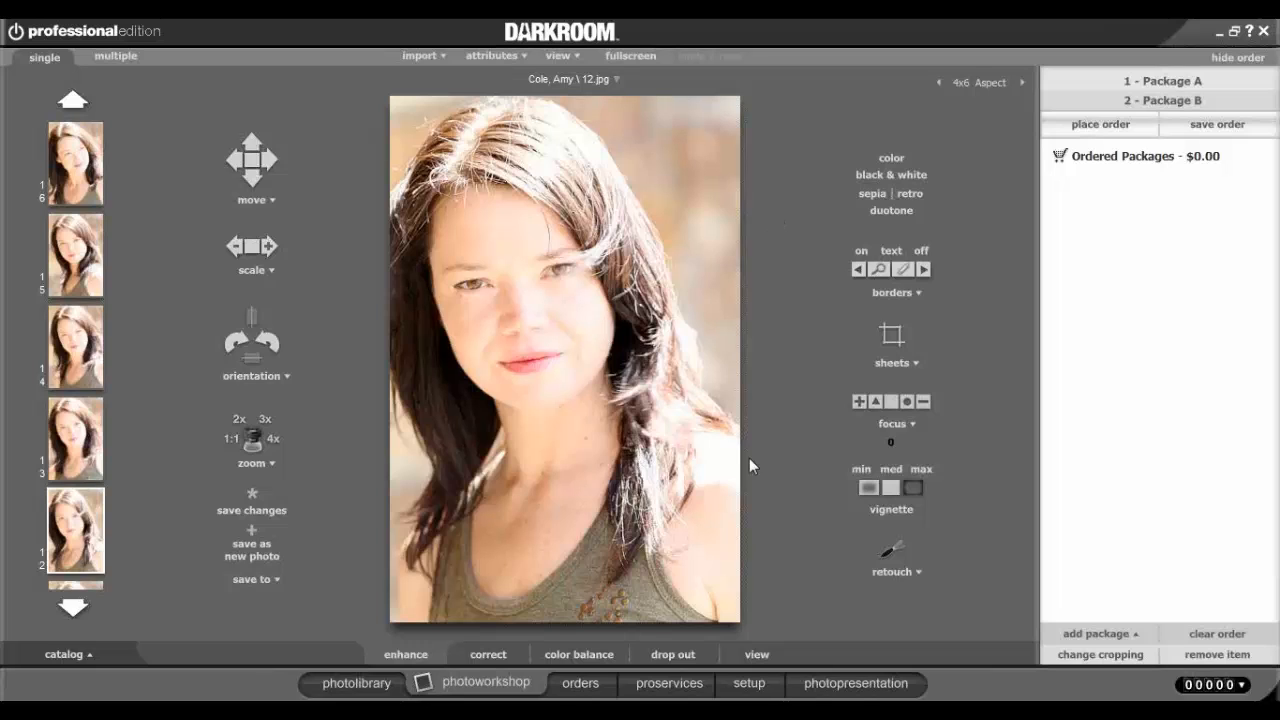
In setup, review the Tethered Capture camera list, then show the Tethered Camera processing options.
{"action": "left_click", "coordinate": [750, 686]}
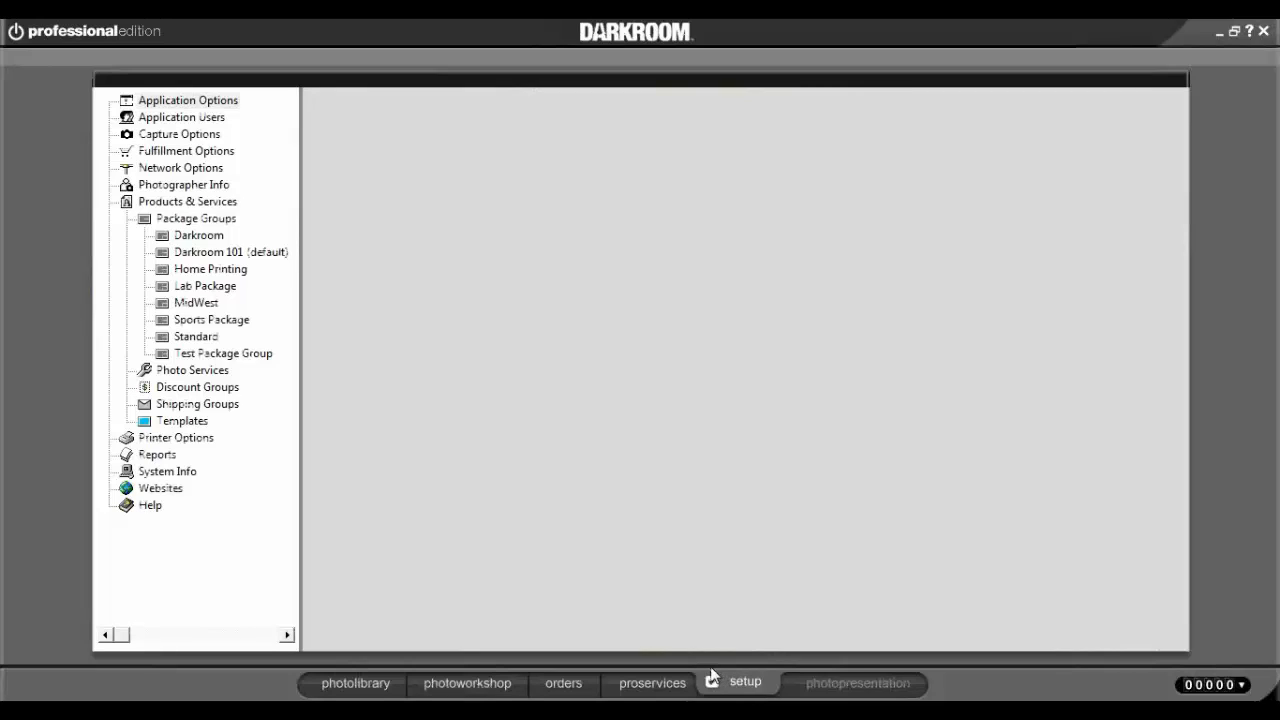
{"action": "double_click", "coordinate": [126, 202]}
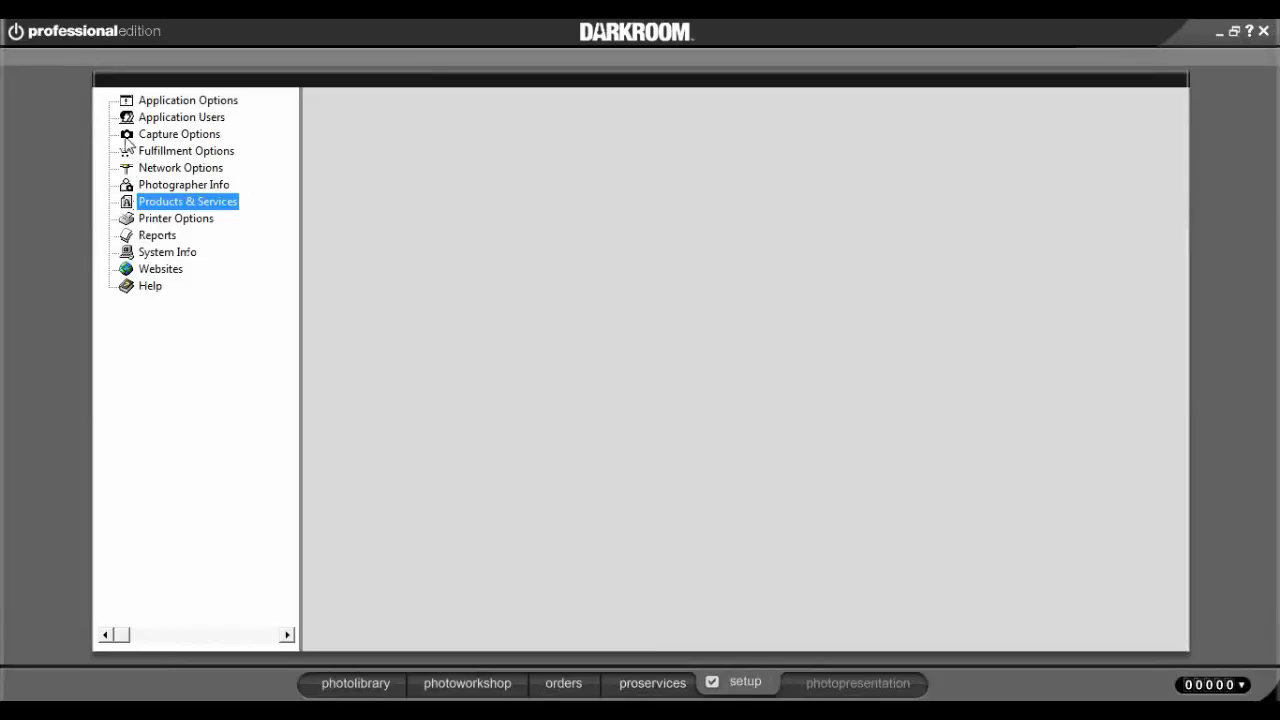
{"action": "left_click", "coordinate": [126, 138]}
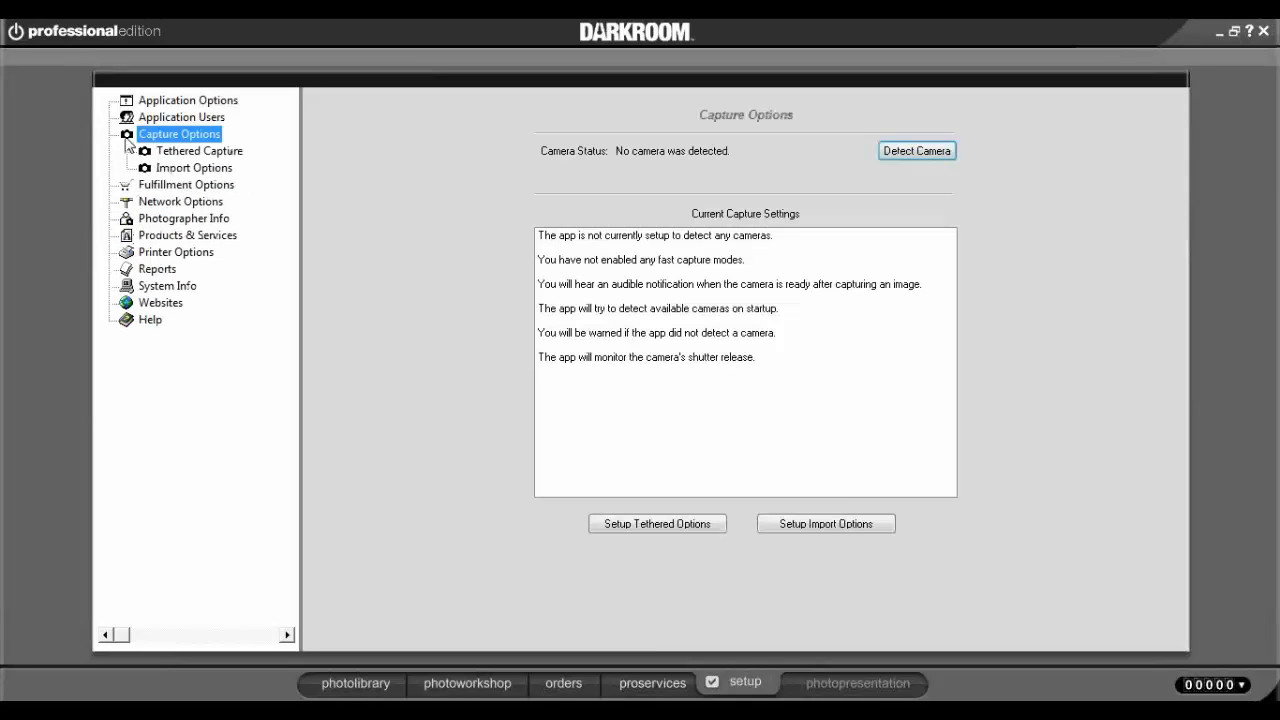
{"action": "left_click", "coordinate": [179, 158]}
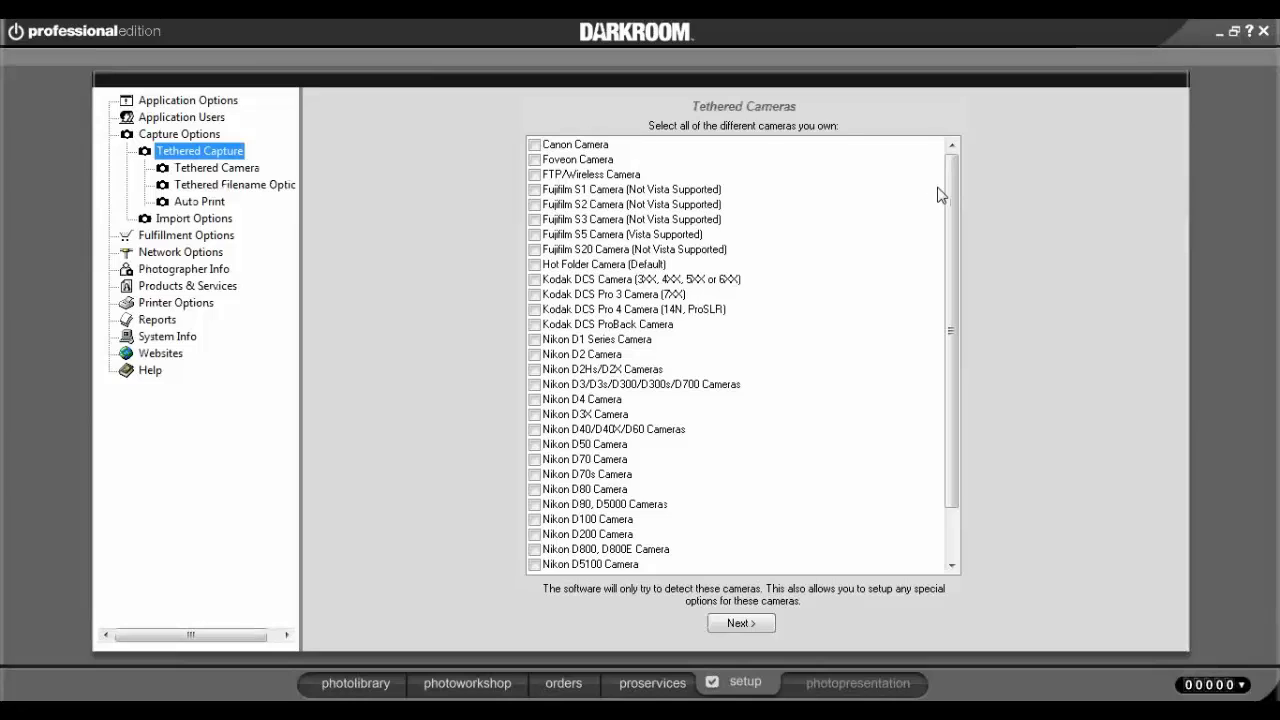
{"action": "mouse_move", "coordinate": [950, 202]}
{"action": "left_mouse_down"}
{"action": "mouse_move", "coordinate": [951, 252]}
{"action": "mouse_move", "coordinate": [955, 190]}
{"action": "left_mouse_up"}
{"action": "left_click_drag", "start_coordinate": [952, 330], "coordinate": [954, 375]}
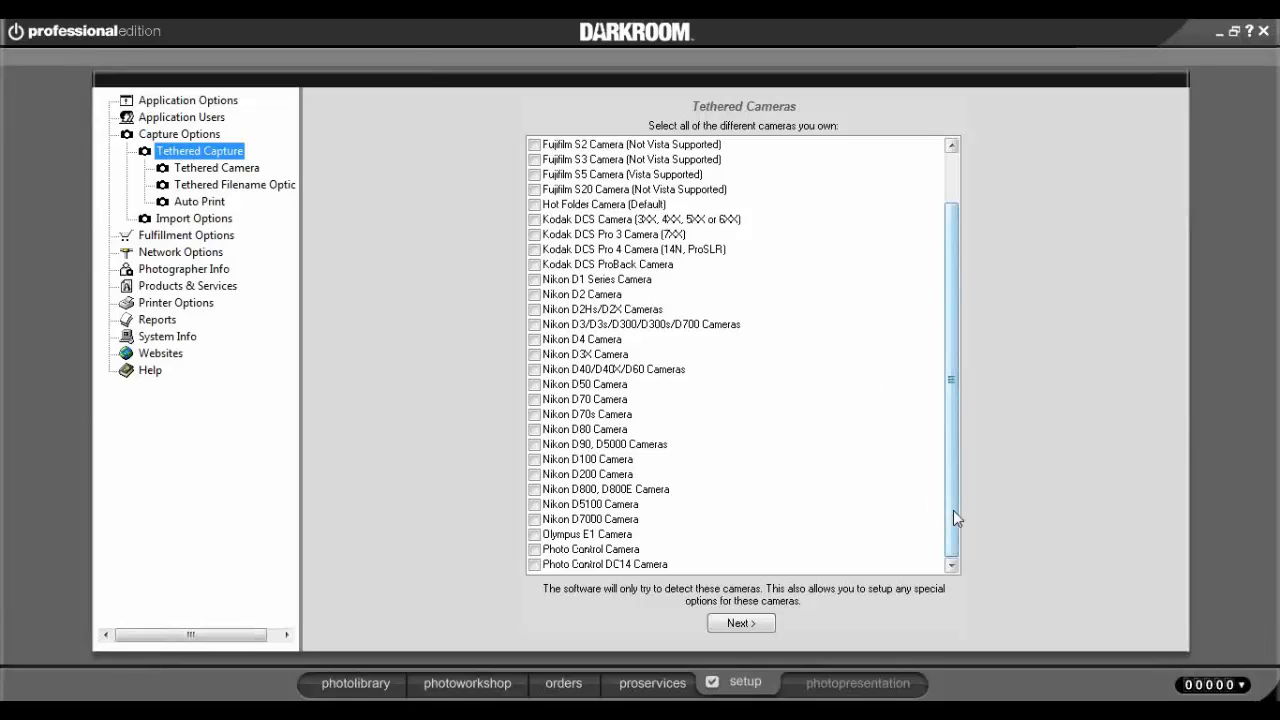
{"action": "left_click_drag", "start_coordinate": [953, 516], "coordinate": [977, 463]}
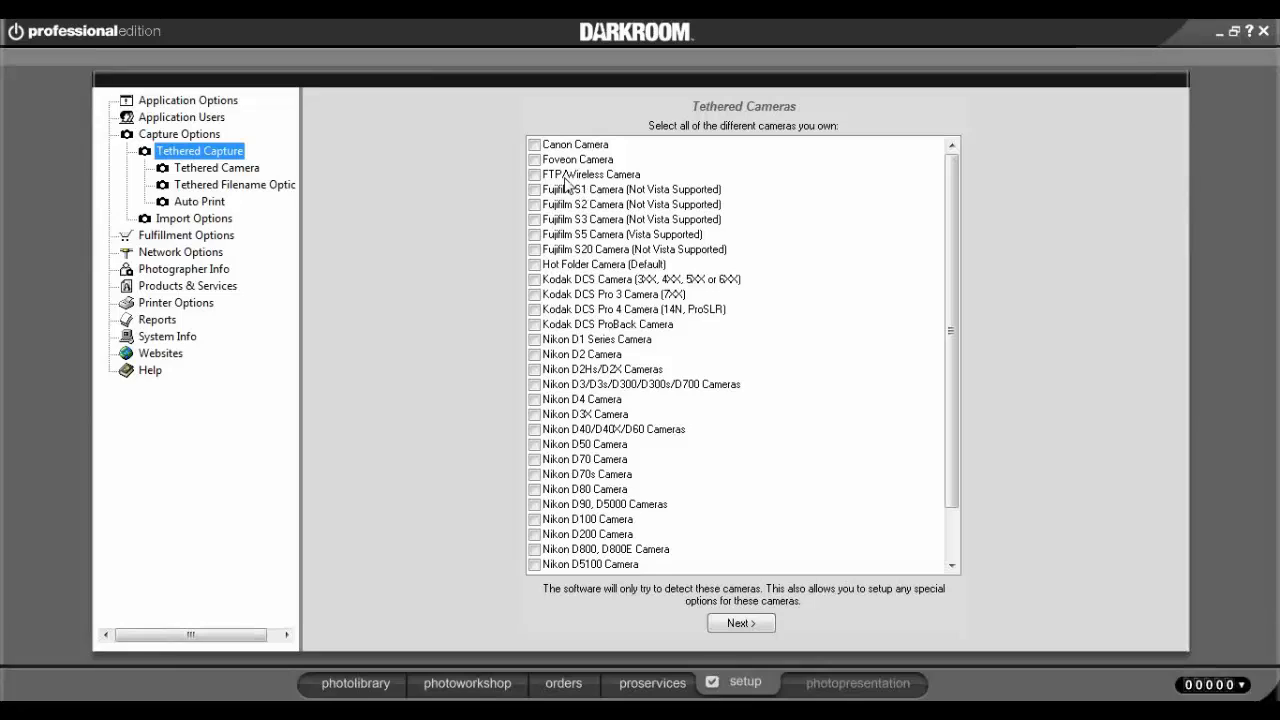
{"action": "left_click_drag", "start_coordinate": [958, 377], "coordinate": [937, 451]}
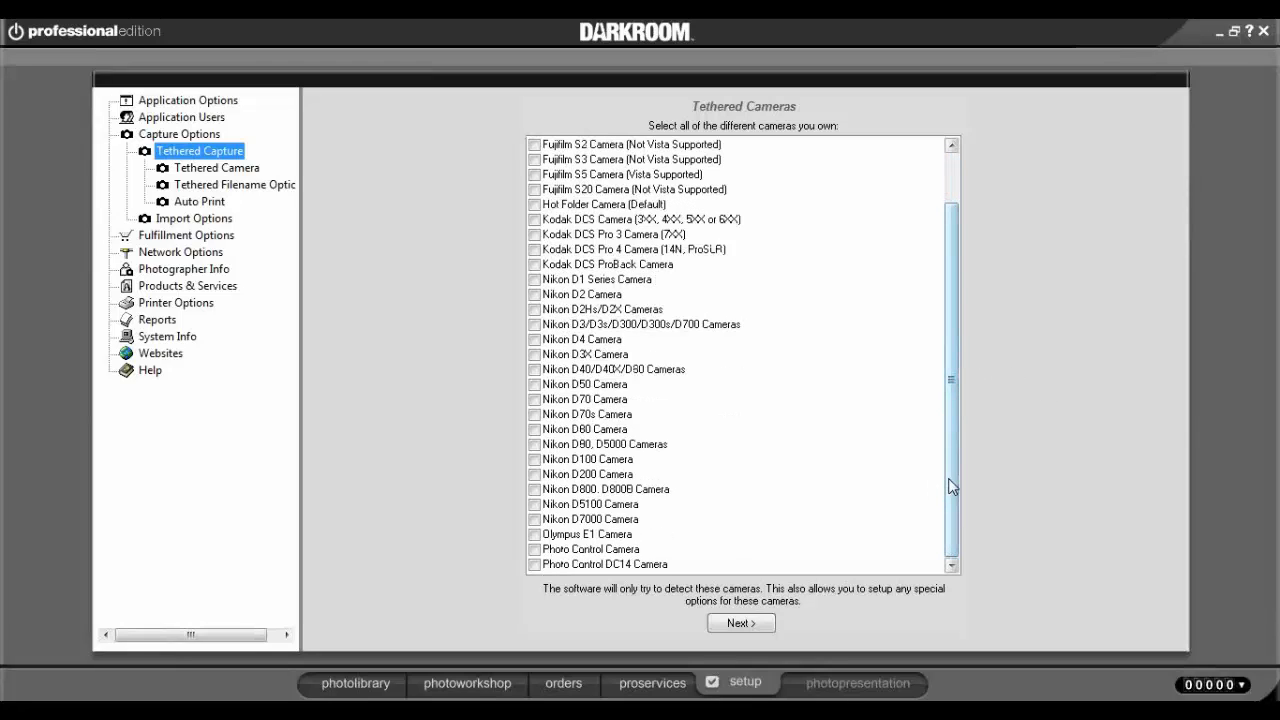
{"action": "left_click_drag", "start_coordinate": [947, 446], "coordinate": [980, 388]}
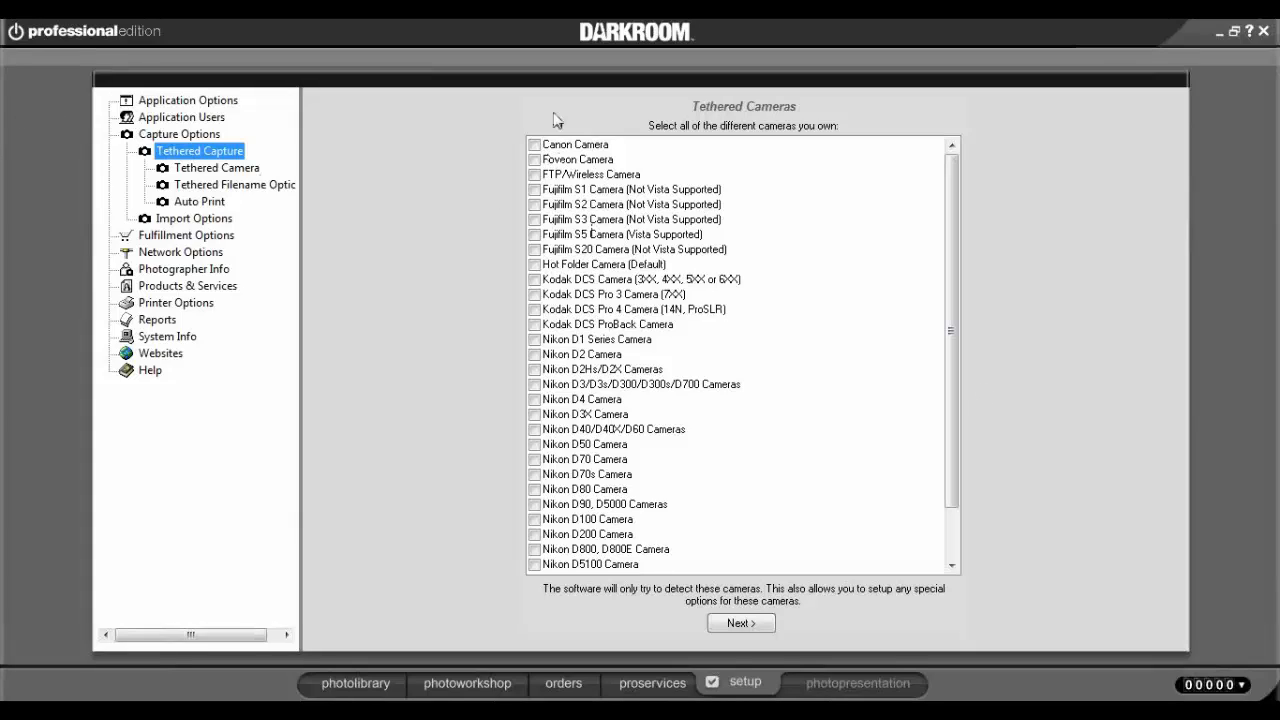
{"action": "left_click", "coordinate": [240, 175]}
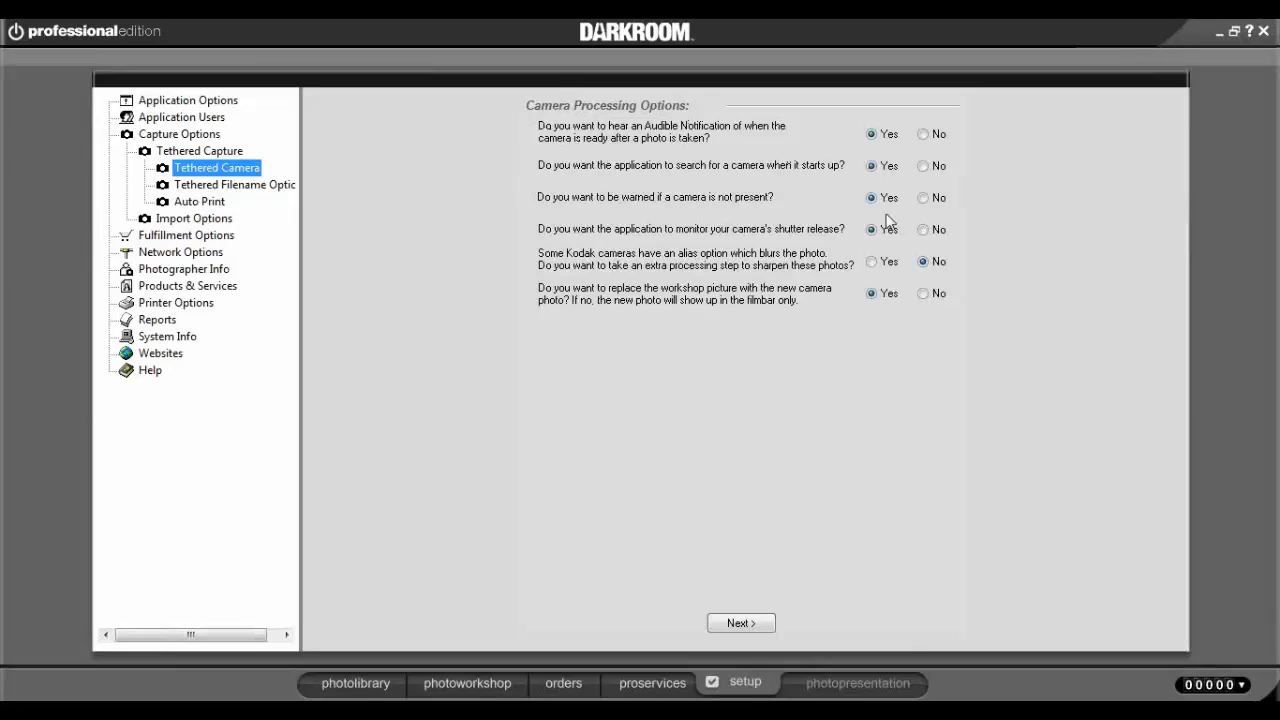
Select Tethered Filename Options under Tethered Capture in the setup tree.
{"action": "left_click", "coordinate": [228, 188]}
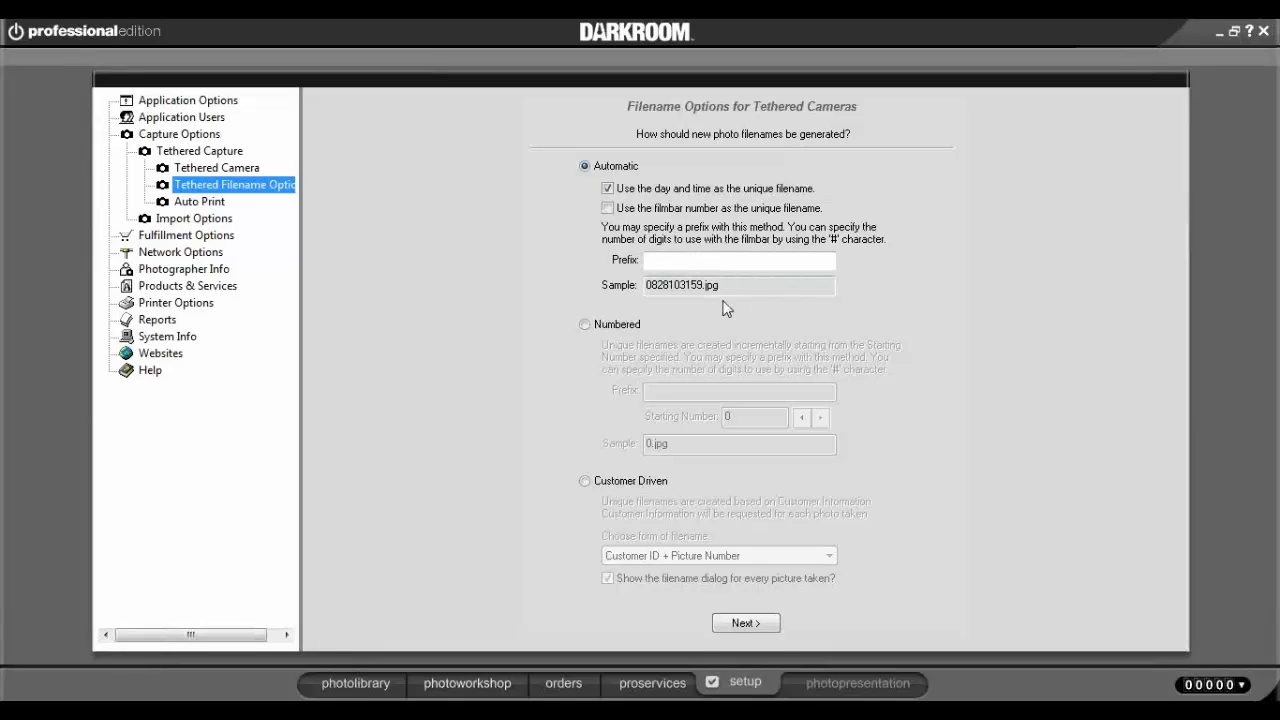
Set tethered filenames to Numbered with a starting number of 4.
{"action": "left_click", "coordinate": [590, 325]}
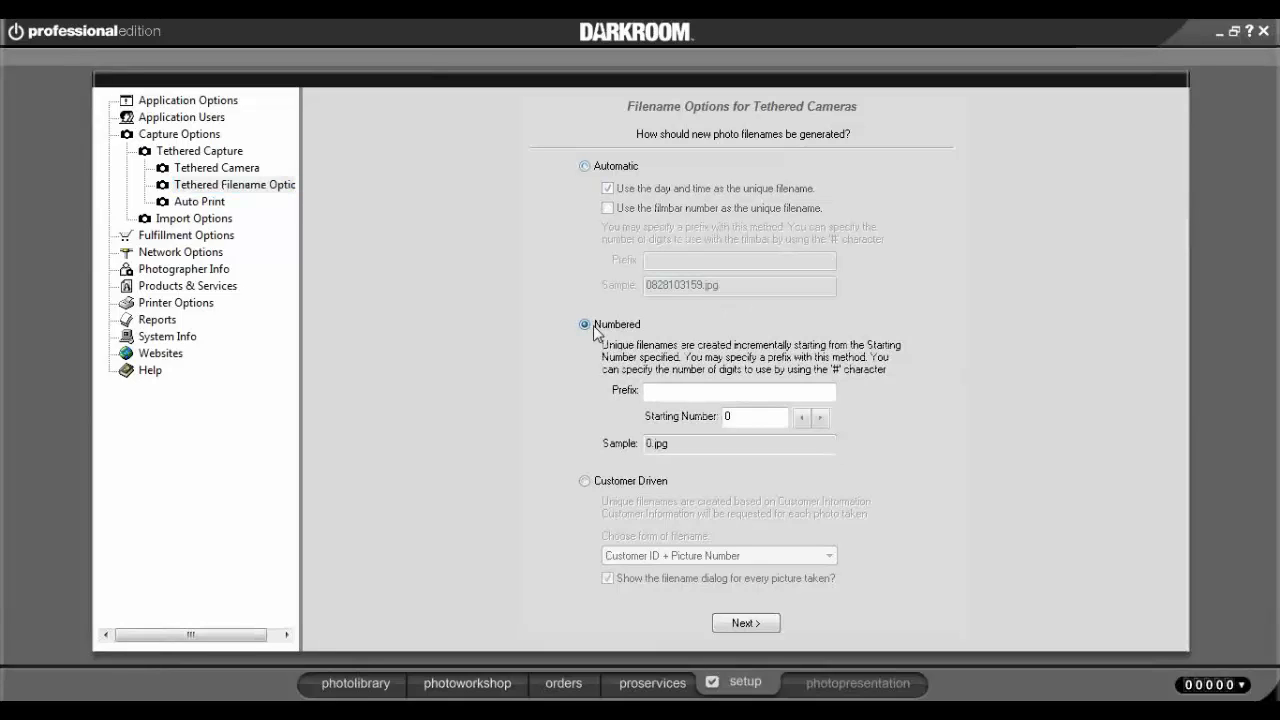
{"action": "left_click", "coordinate": [826, 421]}
{"action": "left_click", "coordinate": [826, 421]}
{"action": "left_click", "coordinate": [826, 421]}
{"action": "left_click", "coordinate": [826, 421]}
Switch to Customer Driven filenames as Customer ID + Picture Number, then show the Tethered Cameras checklist.
{"action": "left_click", "coordinate": [584, 486]}
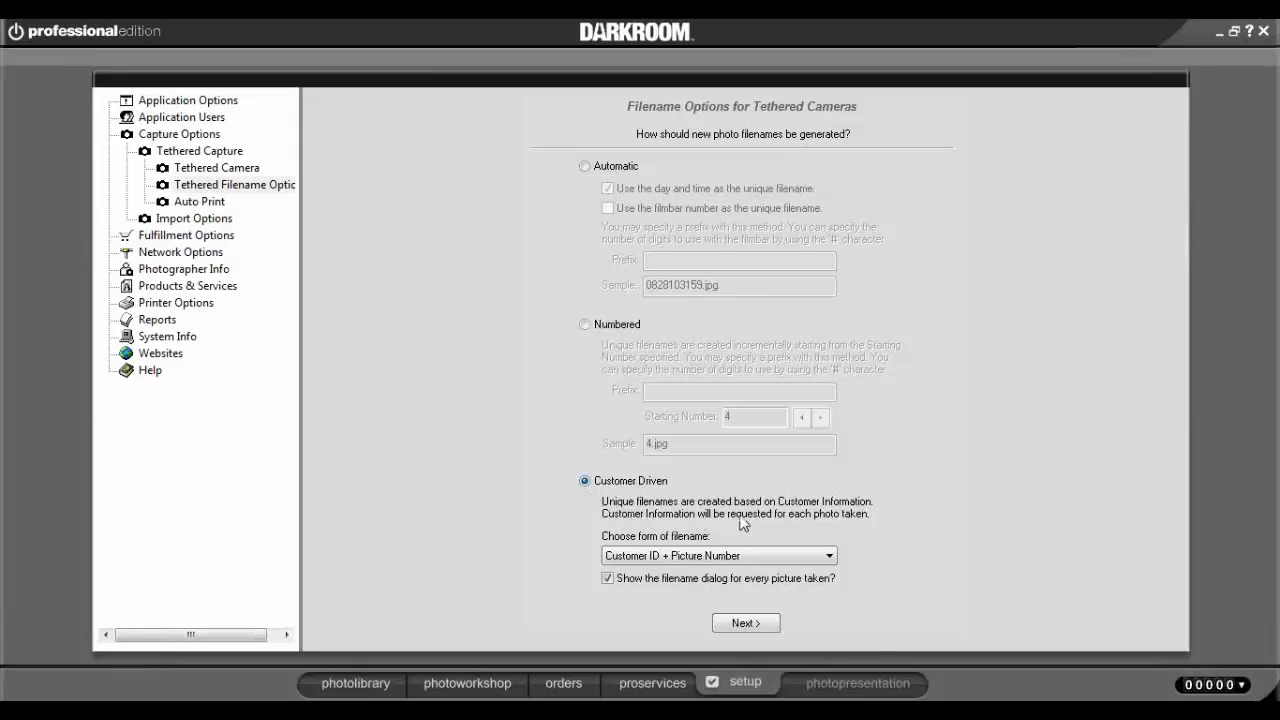
{"action": "left_click", "coordinate": [826, 559]}
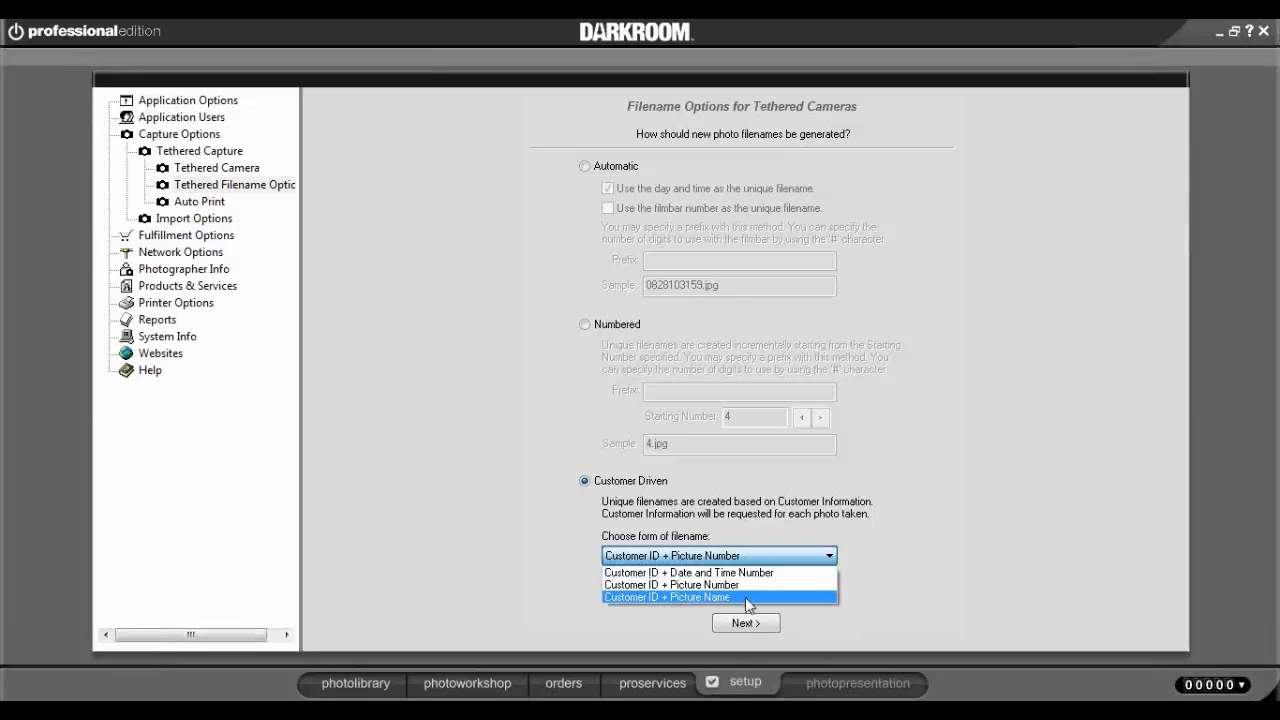
{"action": "left_click", "coordinate": [920, 612]}
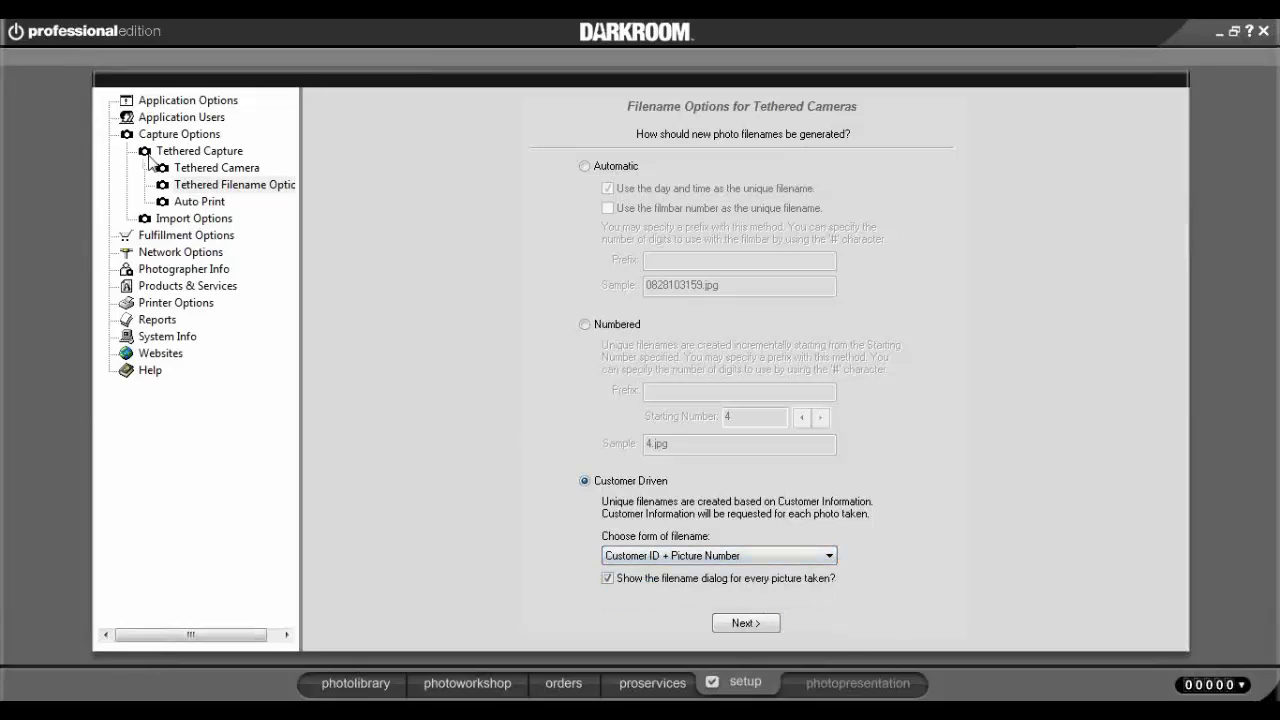
{"action": "left_click", "coordinate": [216, 167]}
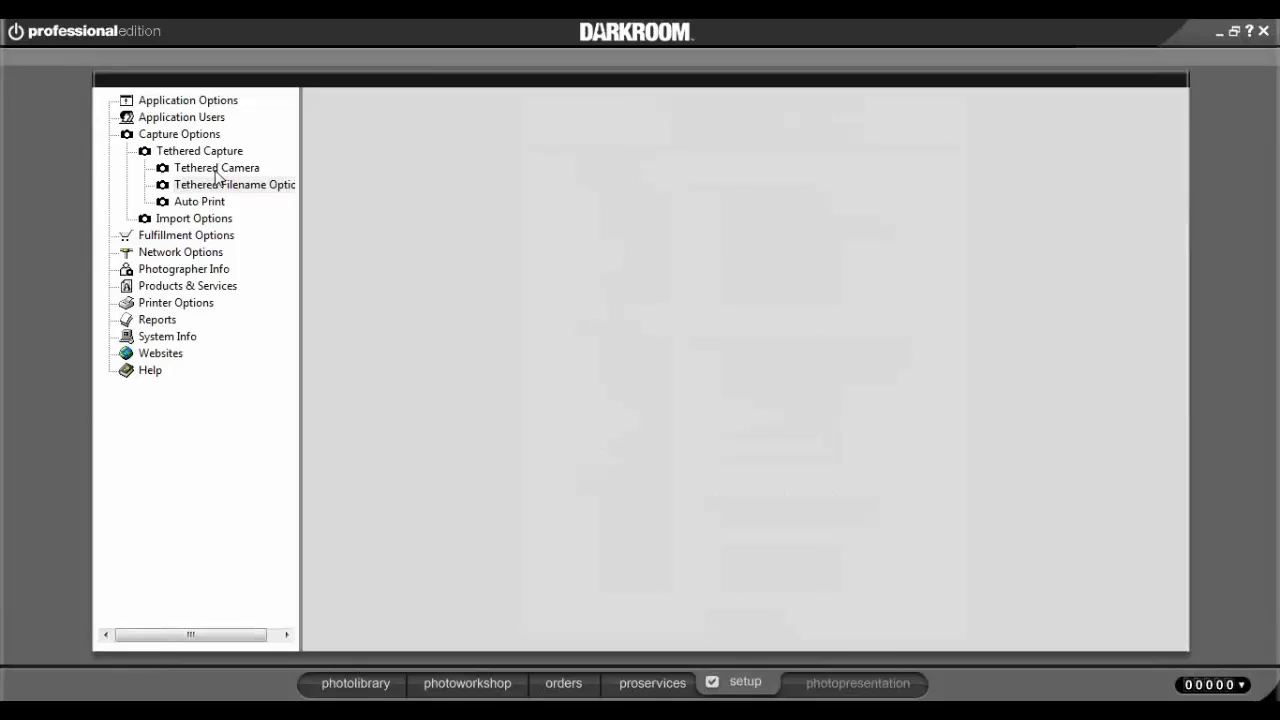
{"action": "double_click", "coordinate": [218, 153]}
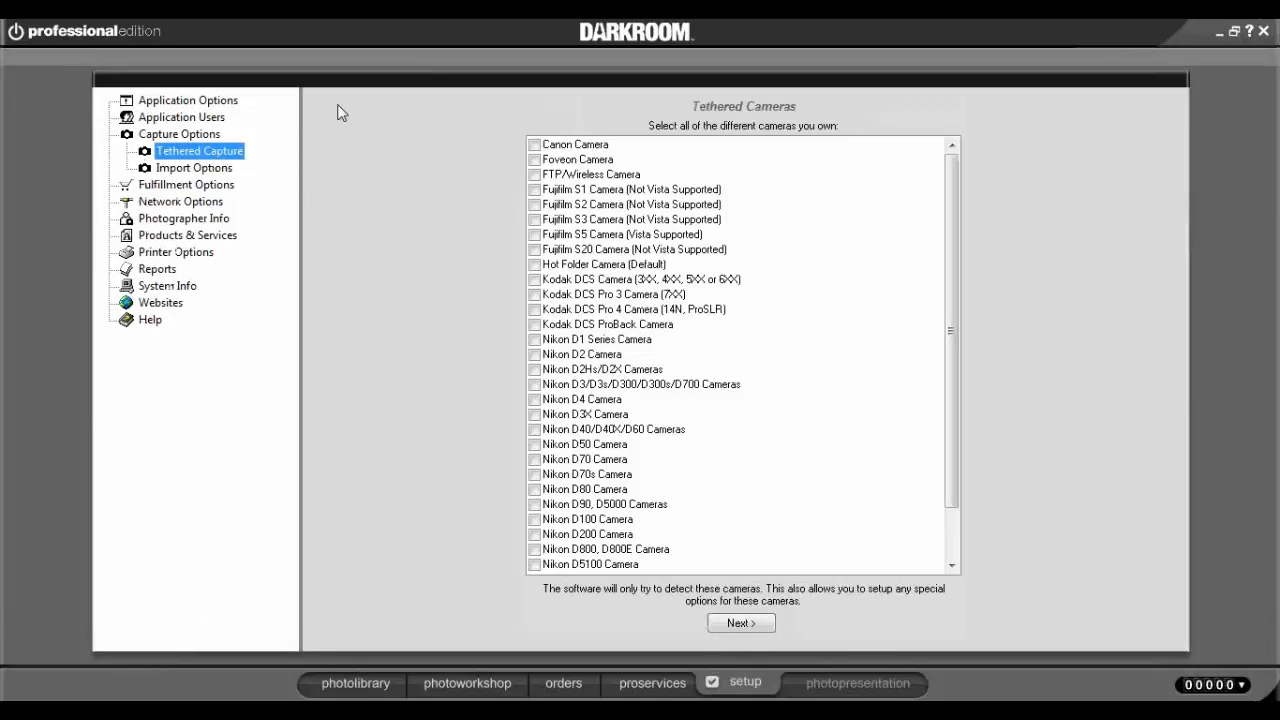
Collapse Capture Options and show Printer Options with its five configured printers.
{"action": "double_click", "coordinate": [152, 138]}
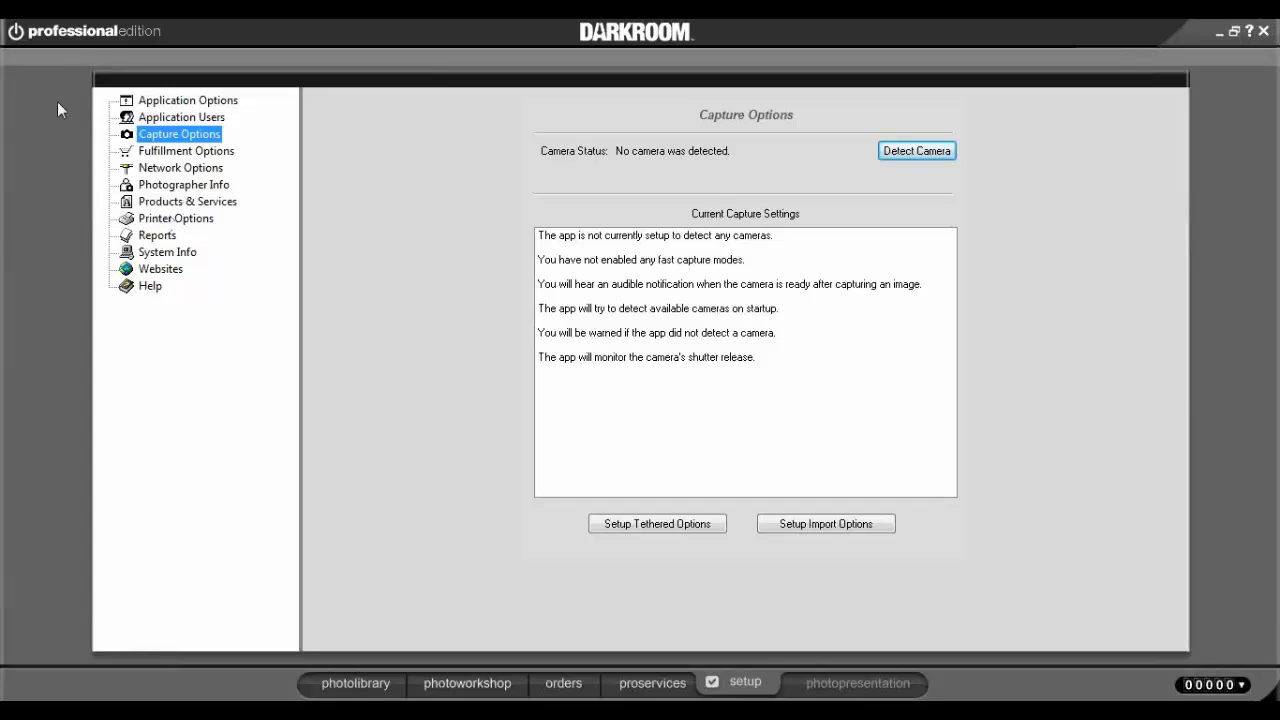
{"action": "left_click", "coordinate": [172, 220]}
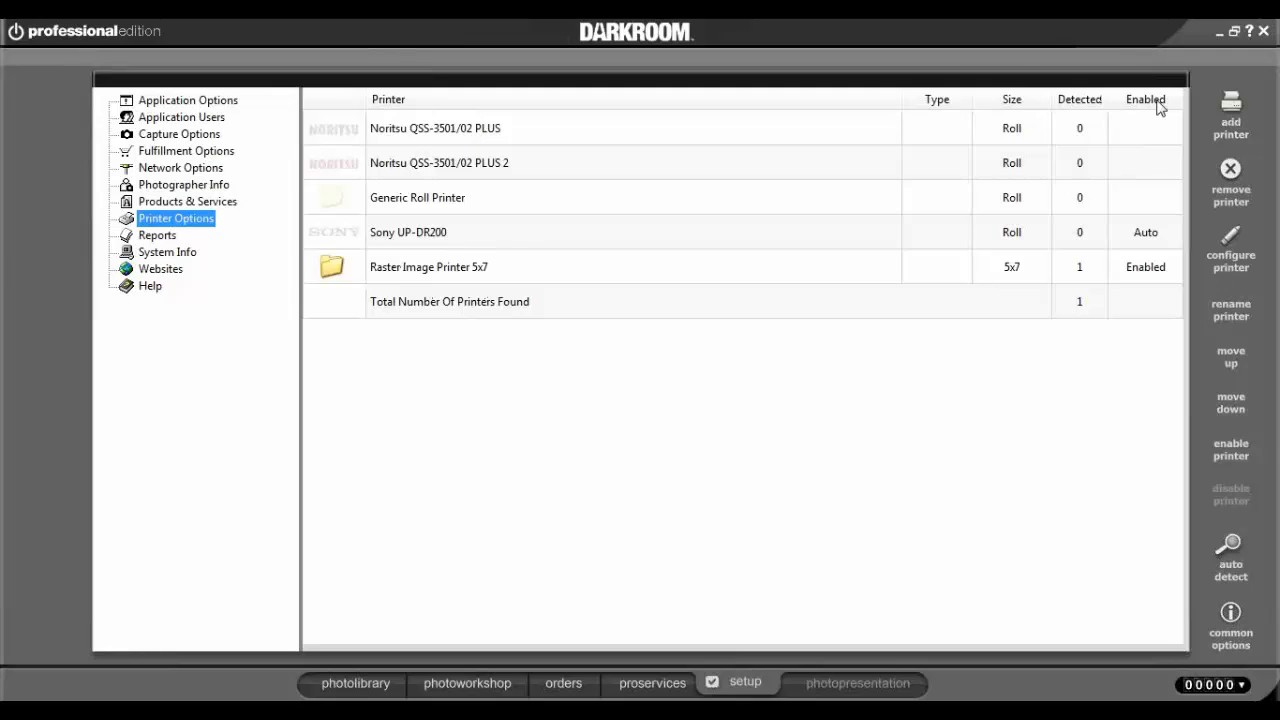
Browse the Add Printer model list and add a DNP DS40 printer.
{"action": "left_click", "coordinate": [1227, 113]}
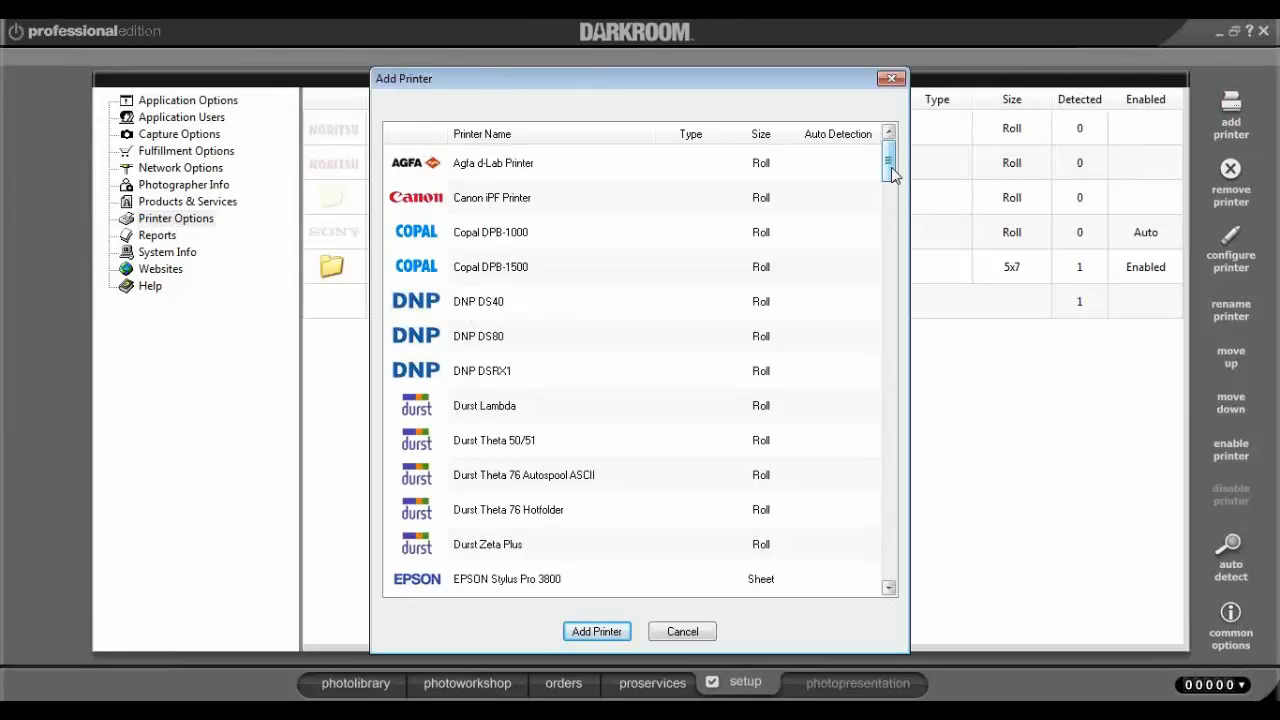
{"action": "scroll", "coordinate": [891, 172], "scroll_direction": "down", "scroll_amount": 1}
{"action": "left_click", "coordinate": [483, 280]}
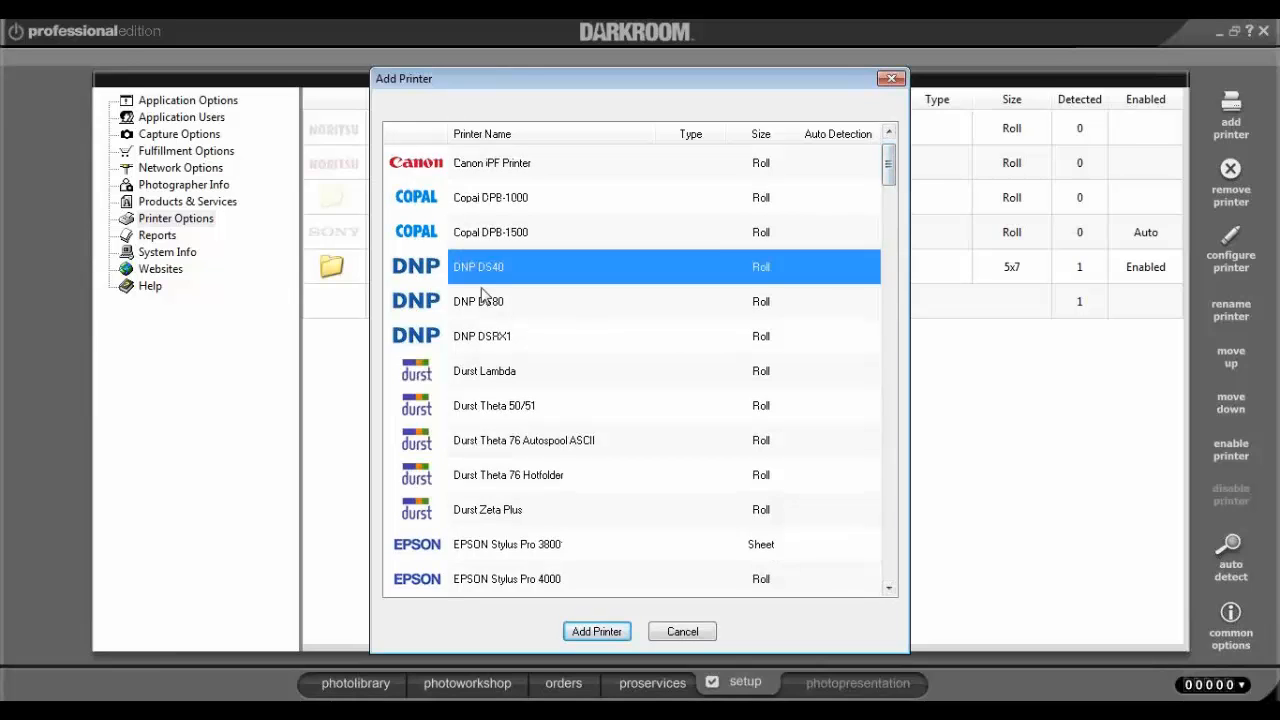
{"action": "left_click", "coordinate": [483, 296]}
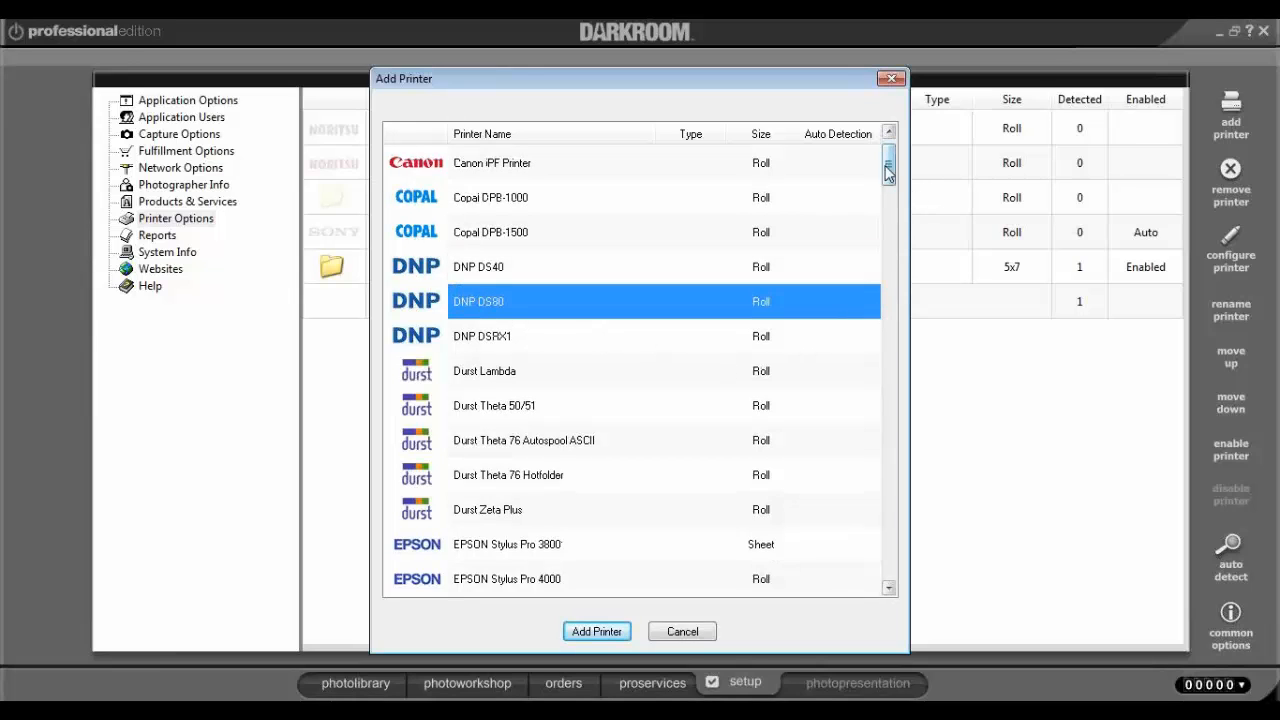
{"action": "left_click_drag", "start_coordinate": [886, 172], "coordinate": [886, 186]}
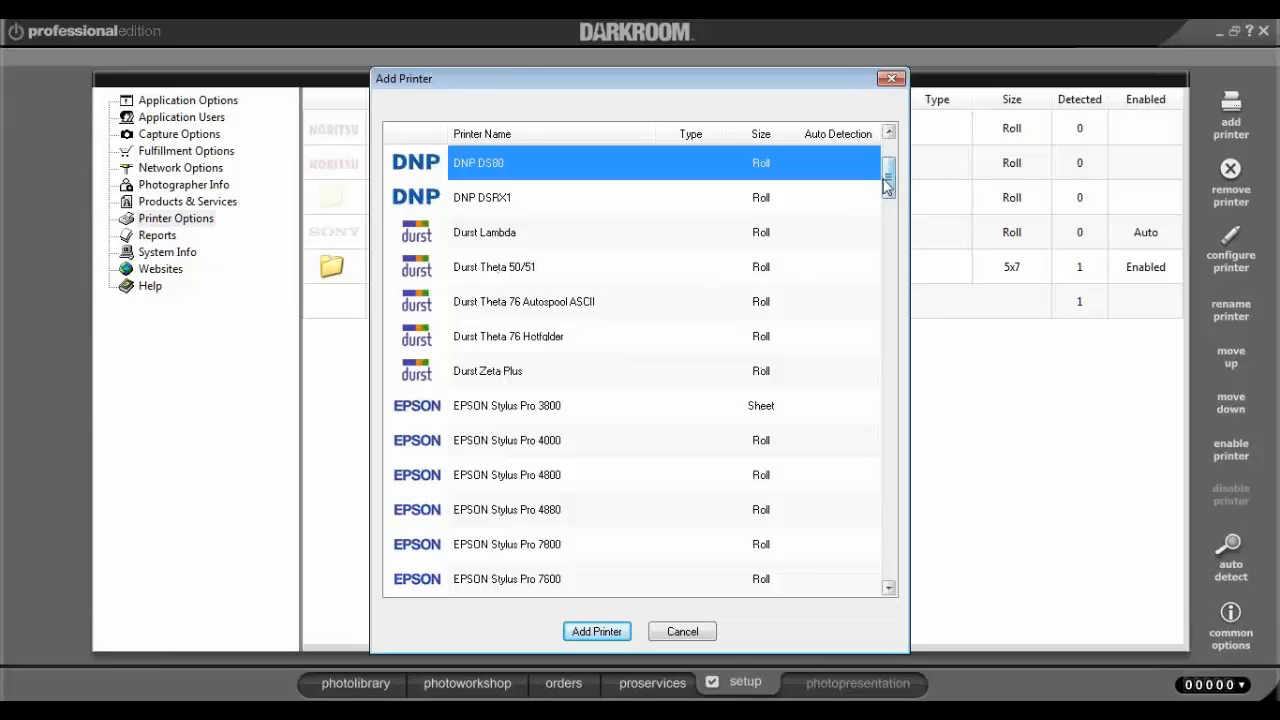
{"action": "scroll", "coordinate": [895, 193], "scroll_direction": "down", "scroll_amount": 1}
{"action": "left_click_drag", "start_coordinate": [895, 193], "coordinate": [895, 201]}
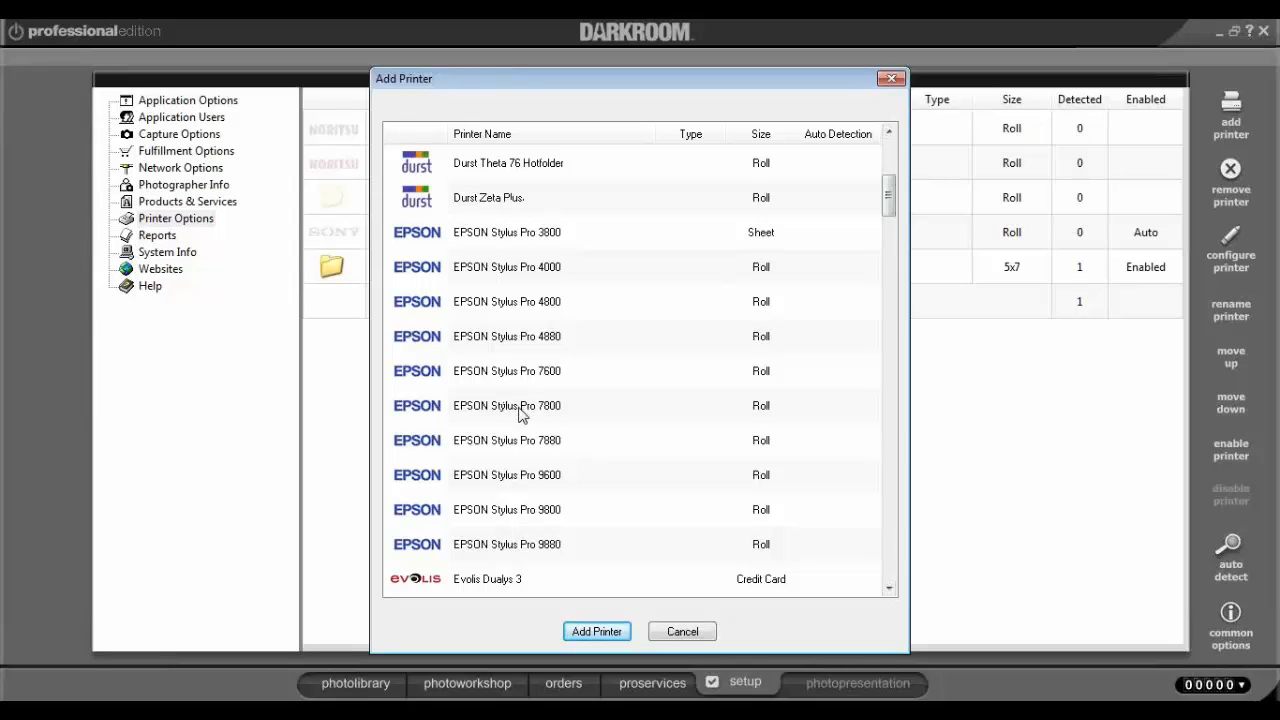
{"action": "left_click_drag", "start_coordinate": [890, 198], "coordinate": [886, 558]}
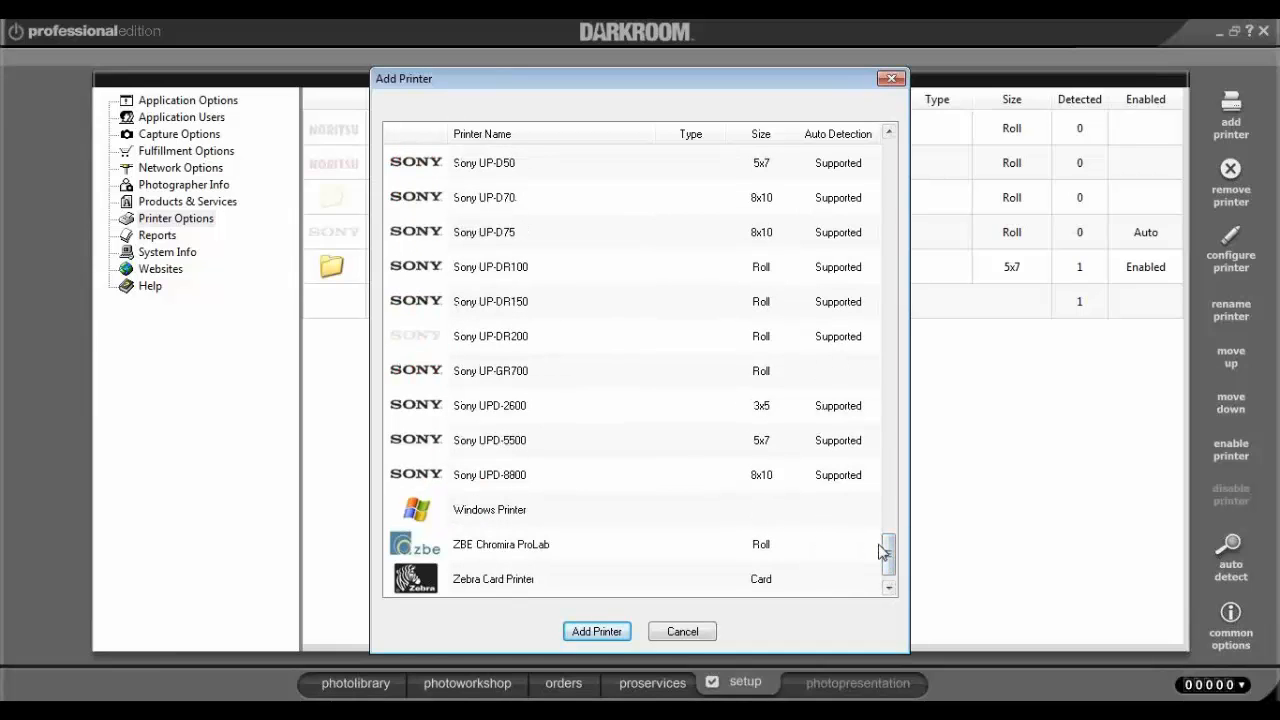
{"action": "left_click", "coordinate": [490, 514]}
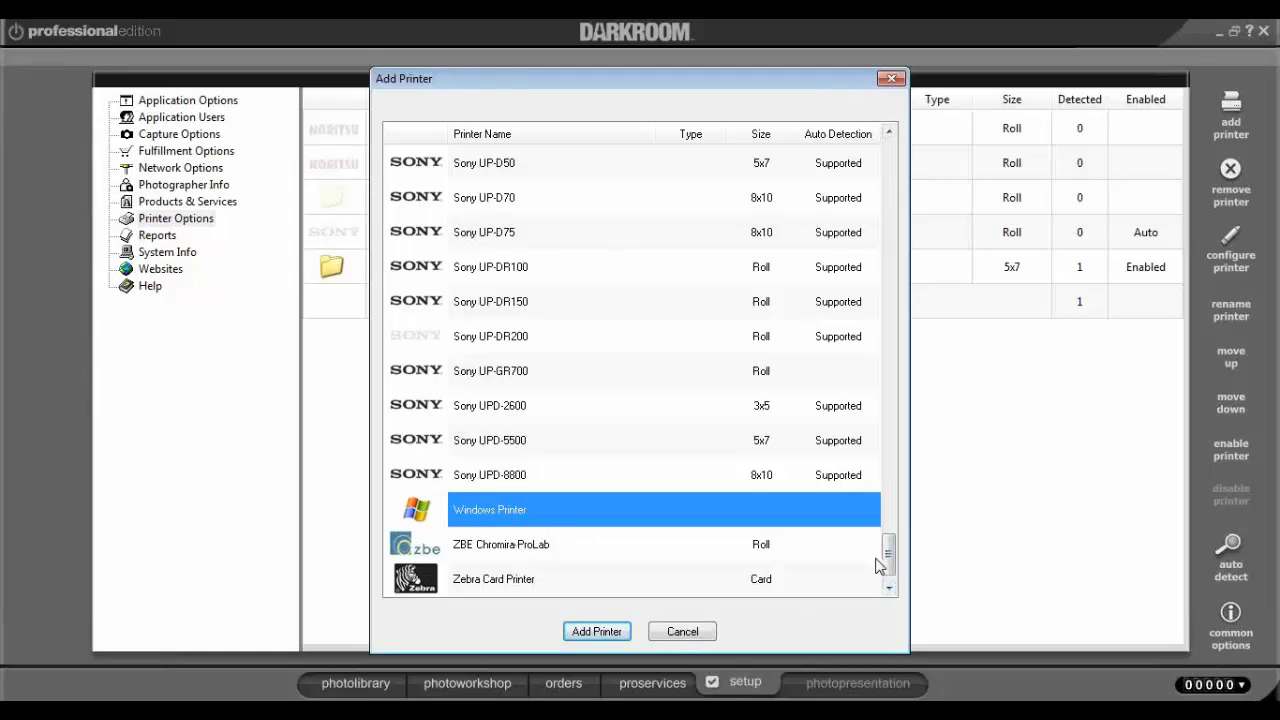
{"action": "left_click_drag", "start_coordinate": [887, 560], "coordinate": [895, 168]}
{"action": "left_click", "coordinate": [488, 305]}
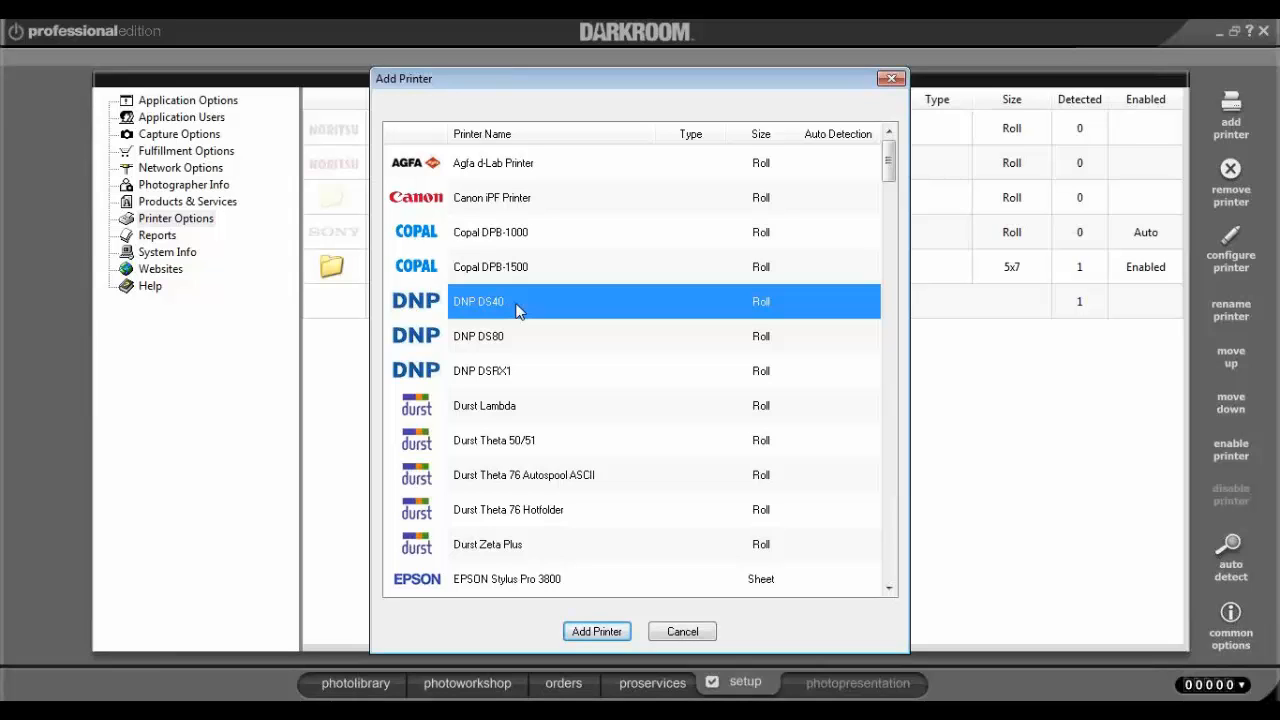
{"action": "left_click", "coordinate": [607, 638]}
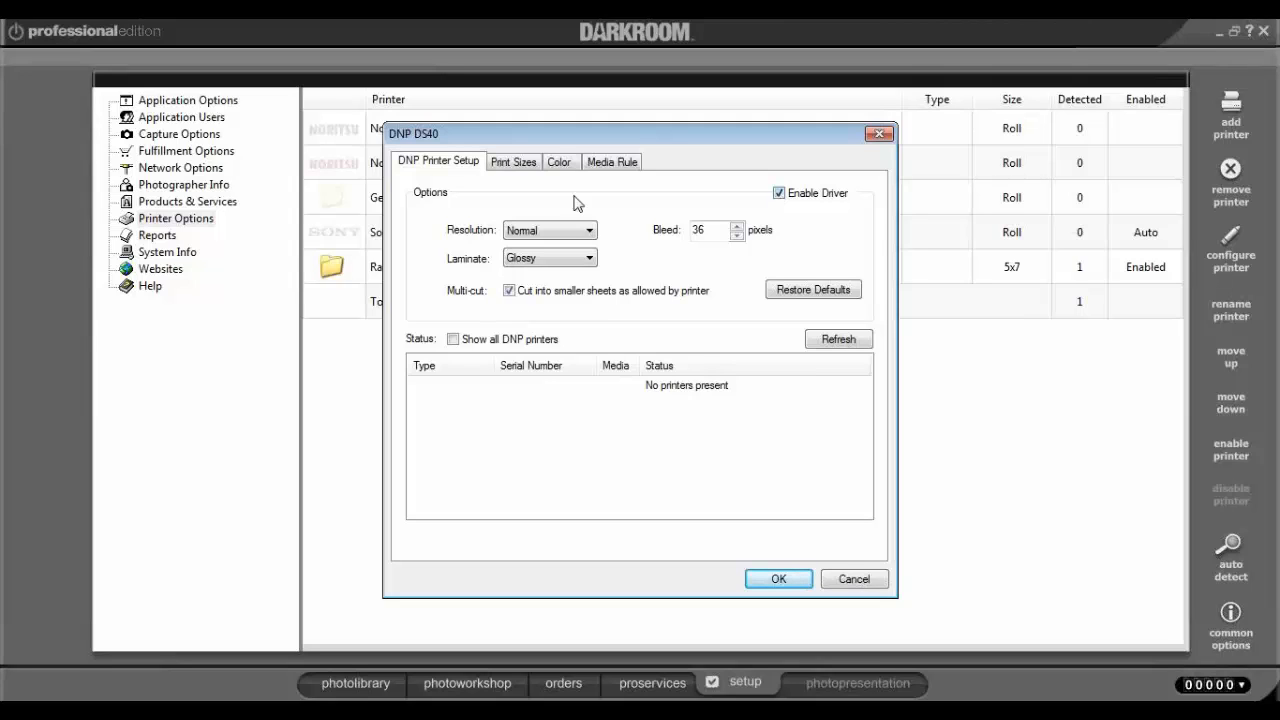
Set the DNP DS40 resolution to High and laminate to Matte.
{"action": "left_click", "coordinate": [548, 235]}
{"action": "left_click", "coordinate": [549, 264]}
{"action": "left_click", "coordinate": [576, 262]}
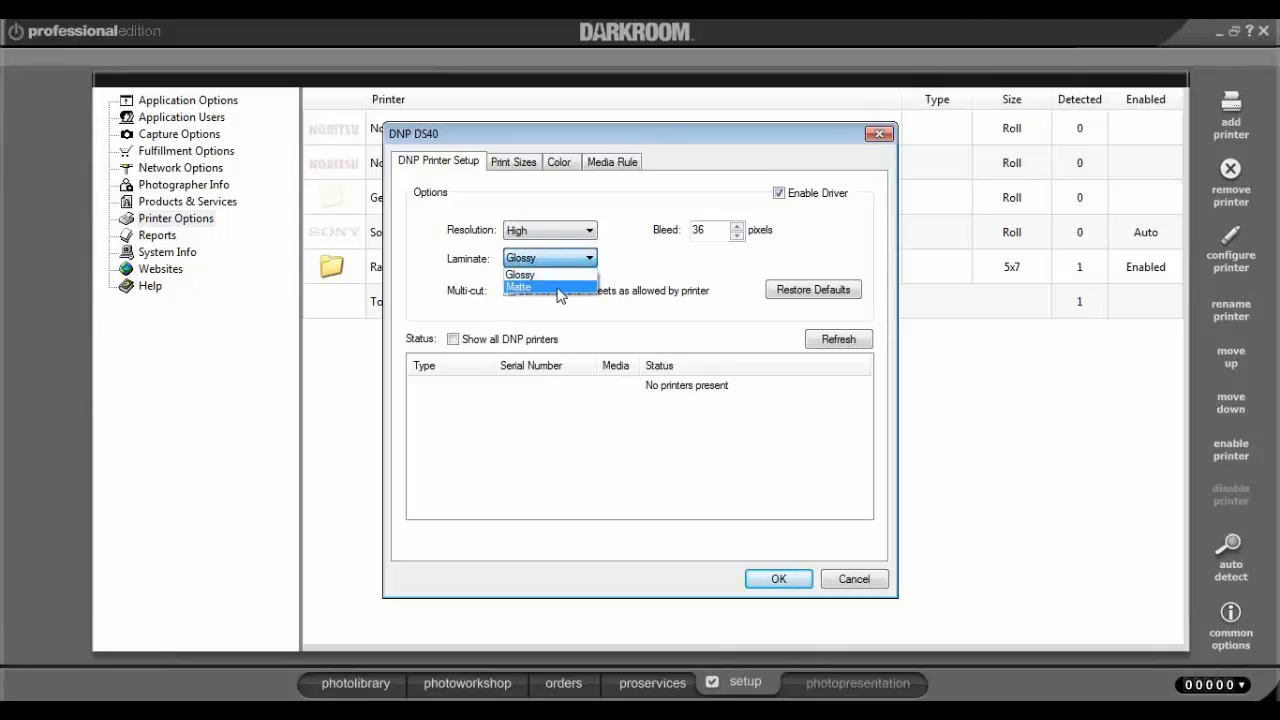
{"action": "left_click", "coordinate": [557, 288]}
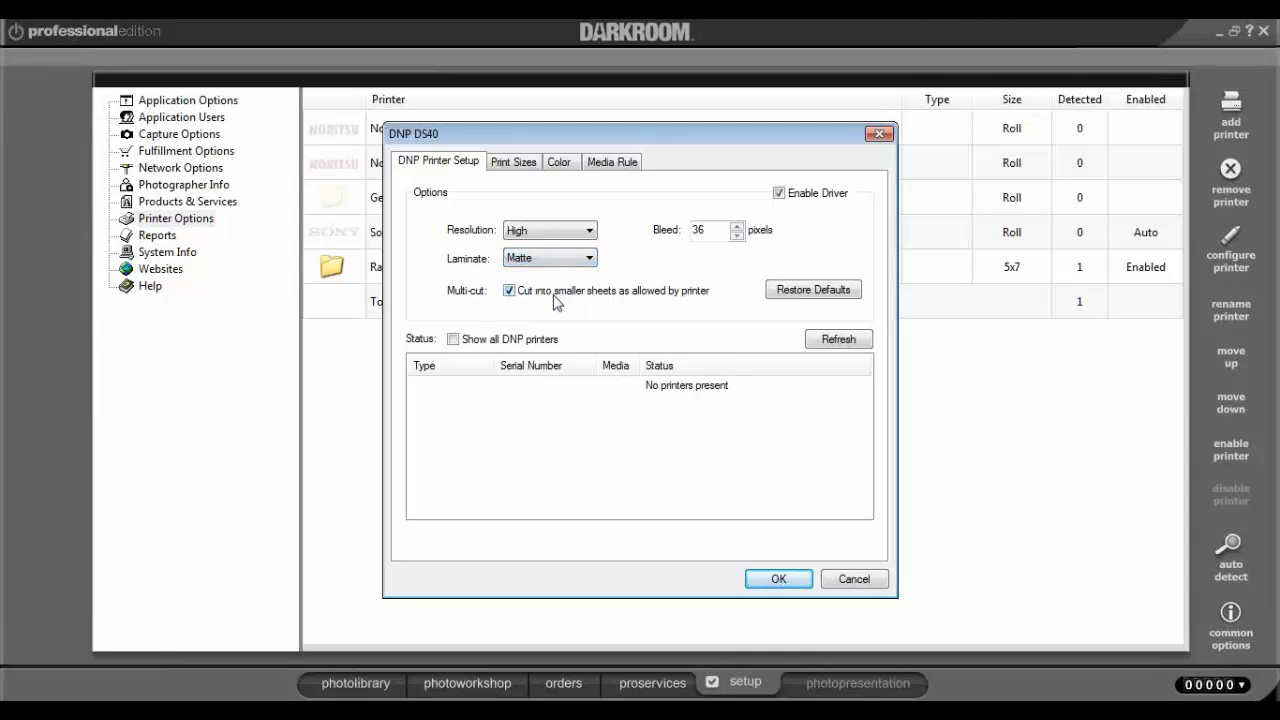
View the Print Sizes and Color tabs, browse for a colour profile, then cancel the setup.
{"action": "left_click", "coordinate": [506, 168]}
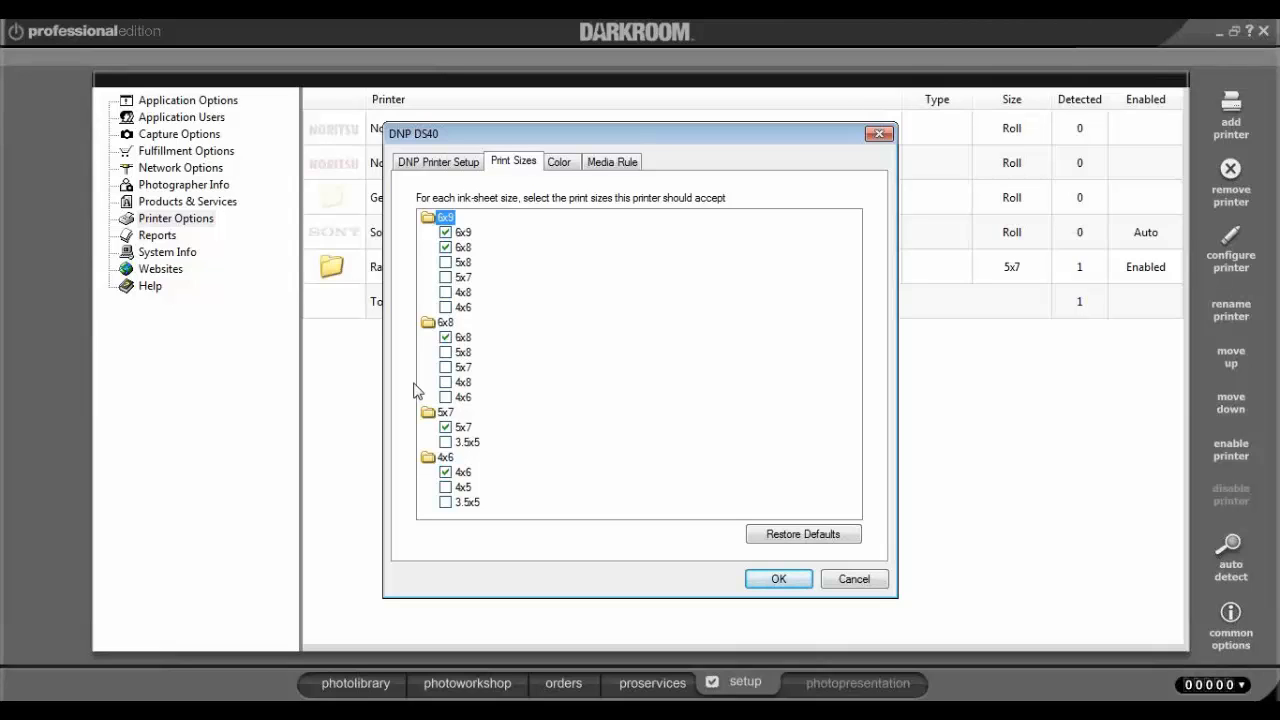
{"action": "left_click", "coordinate": [568, 165]}
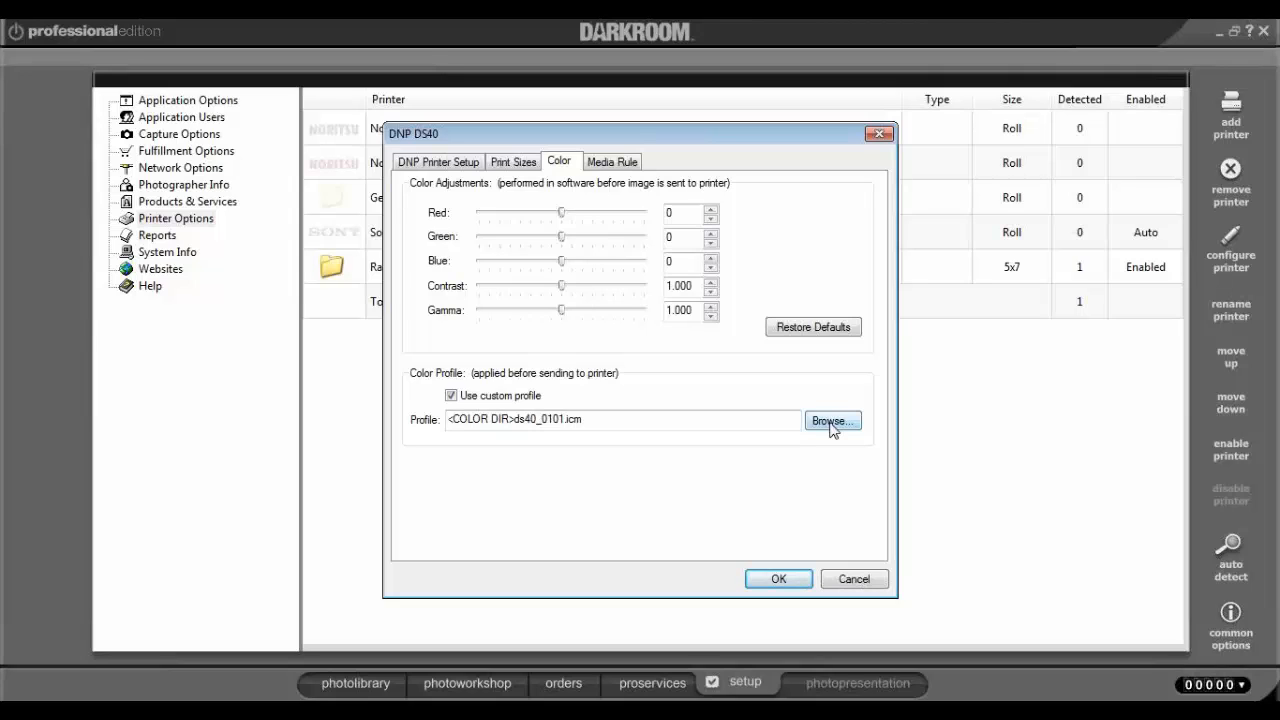
{"action": "left_click", "coordinate": [830, 424]}
{"action": "left_click", "coordinate": [866, 581]}
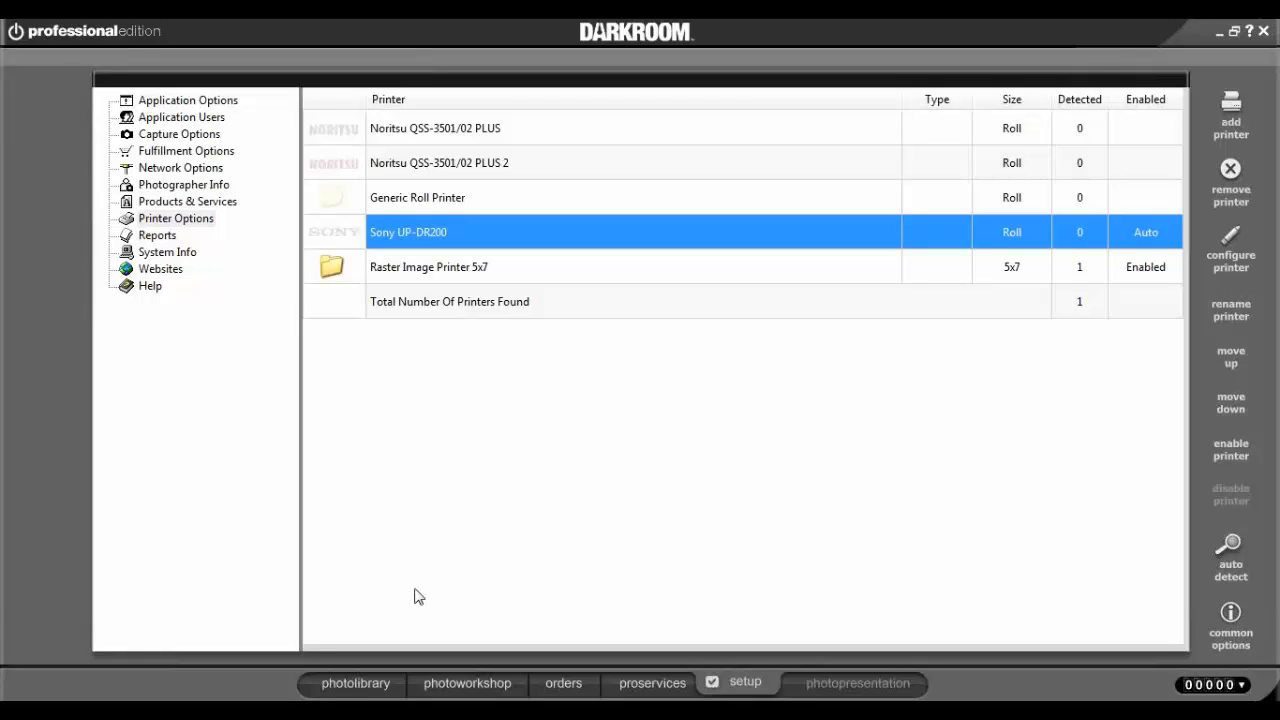
Select the customer's catalog in the photo library and start presenting it.
{"action": "left_click", "coordinate": [384, 684]}
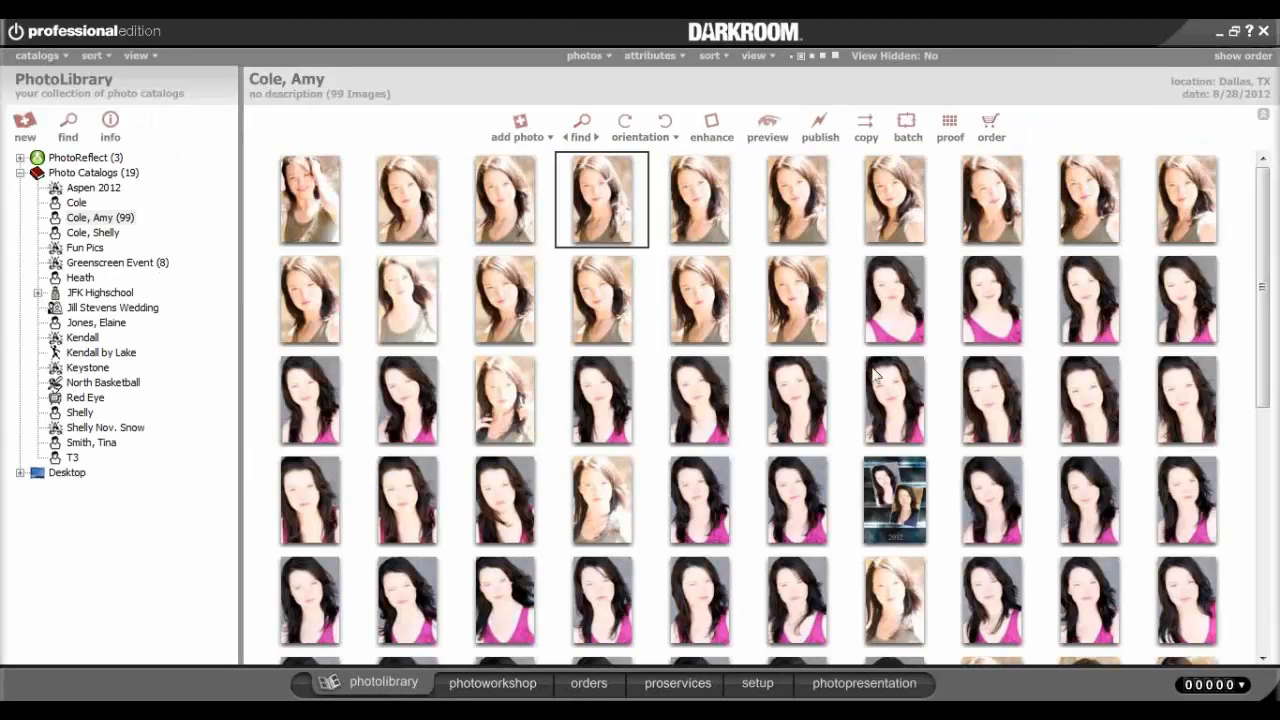
{"action": "left_click", "coordinate": [98, 221]}
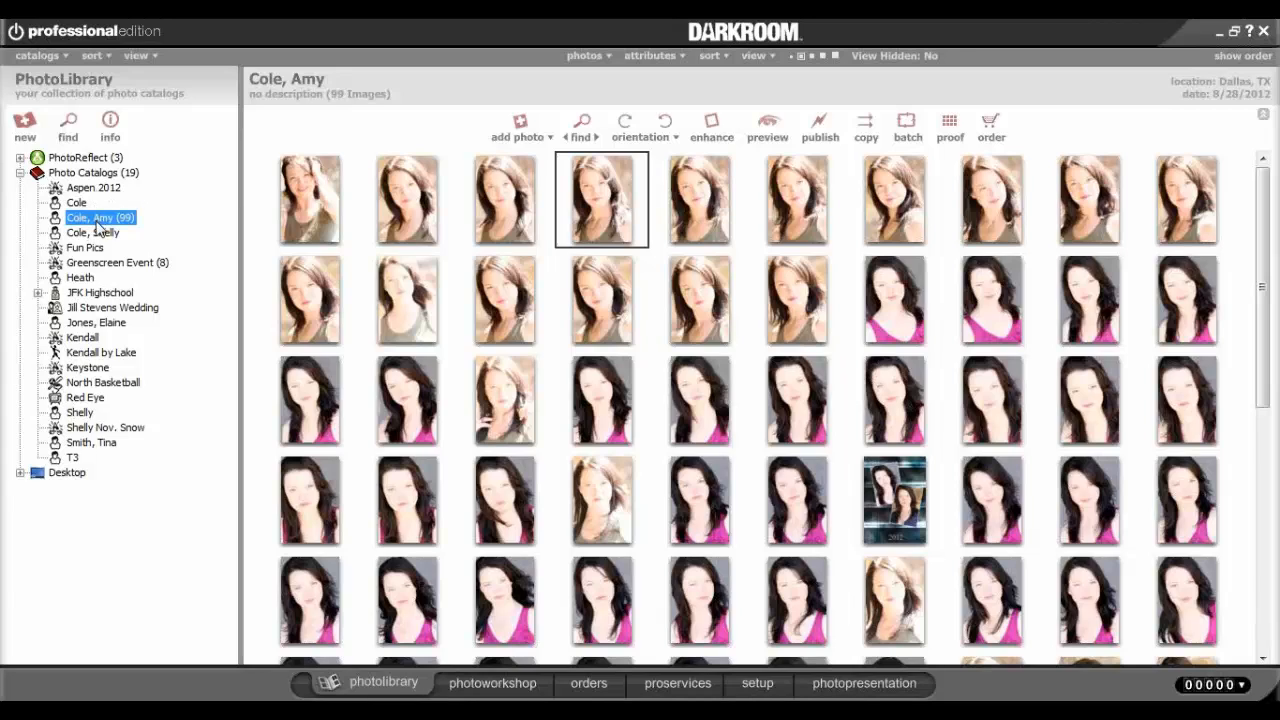
{"action": "left_click", "coordinate": [860, 685]}
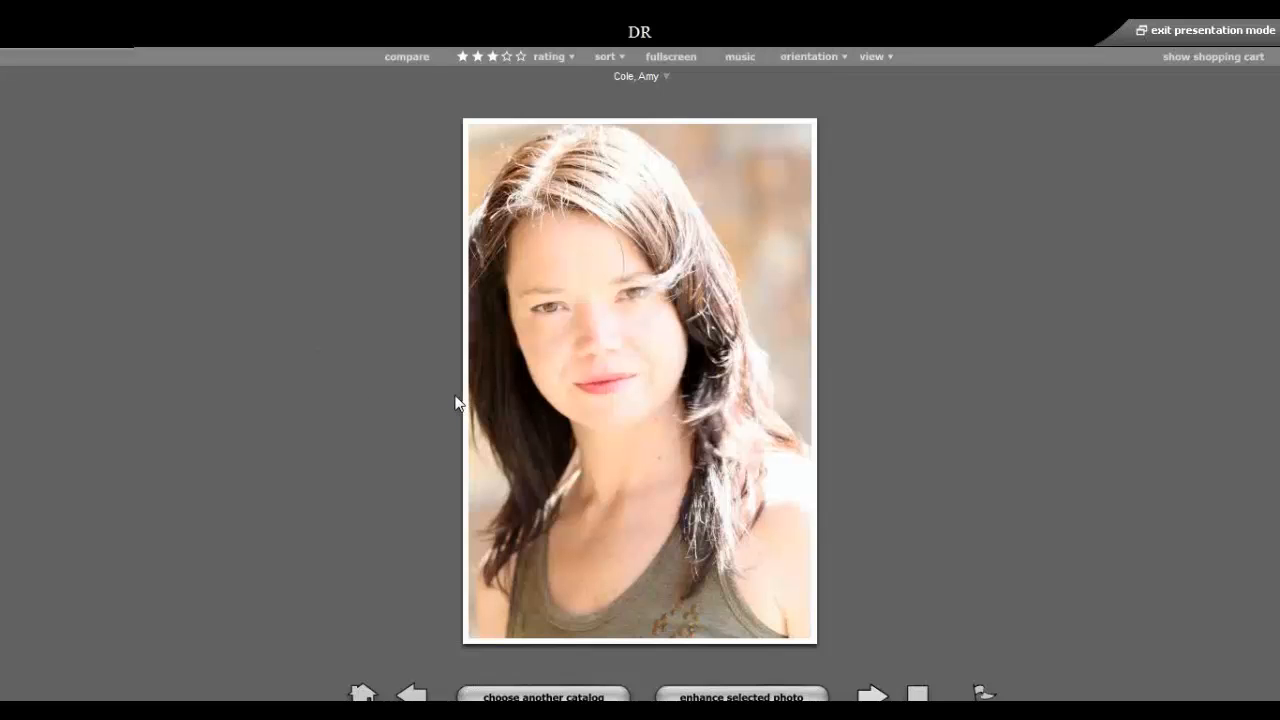
Try the two-, three- and twelve-photo layouts, settling on Two Photos.
{"action": "left_click", "coordinate": [873, 55]}
{"action": "left_click", "coordinate": [894, 97]}
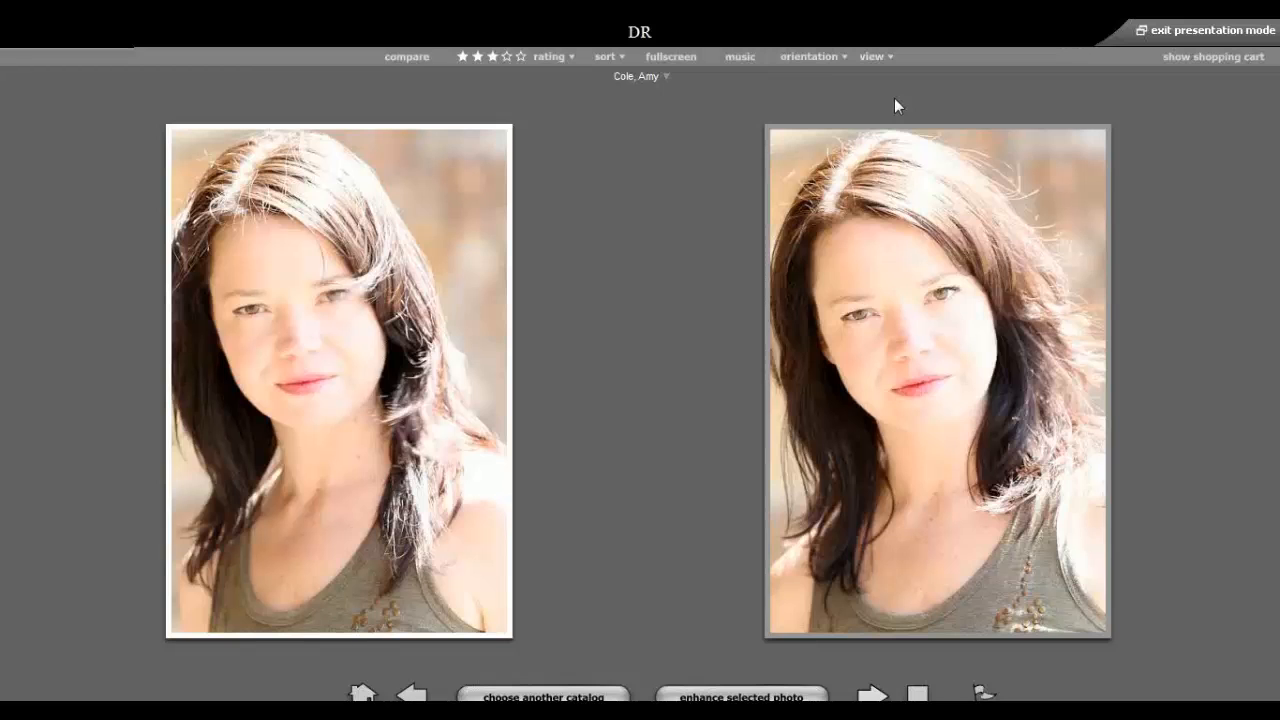
{"action": "left_click", "coordinate": [873, 56]}
{"action": "left_click", "coordinate": [906, 118]}
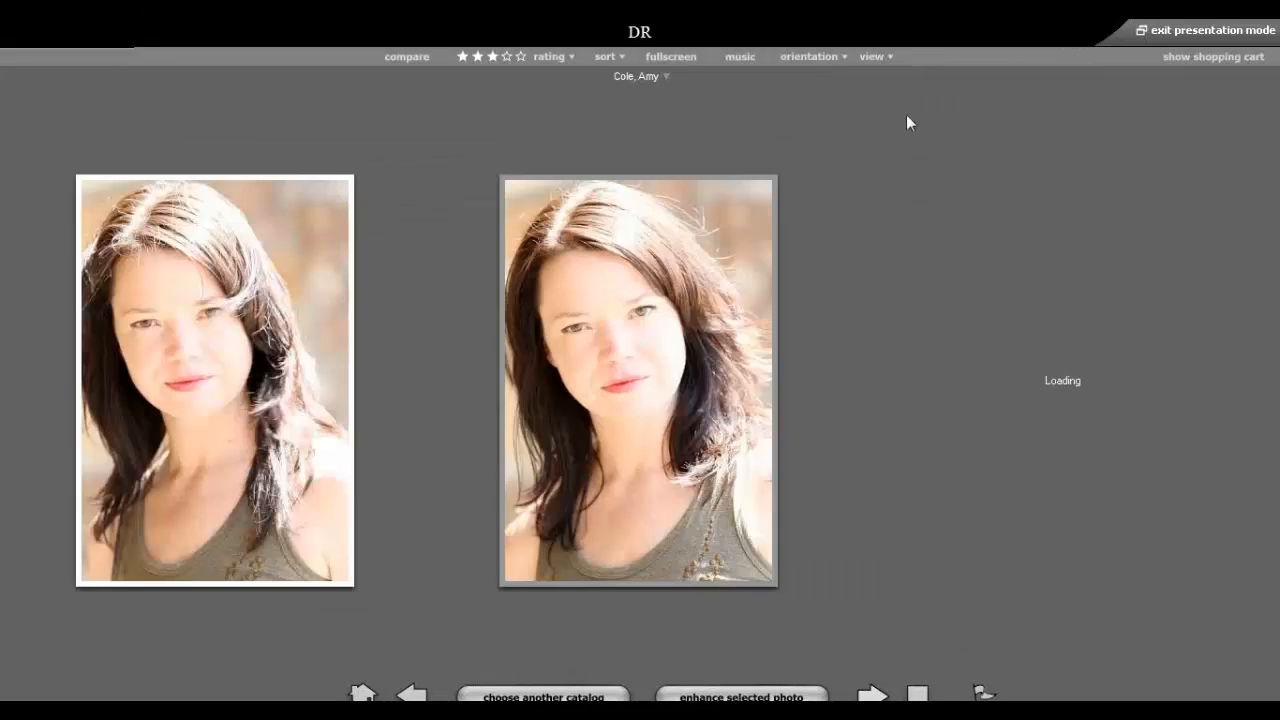
{"action": "left_click", "coordinate": [883, 57]}
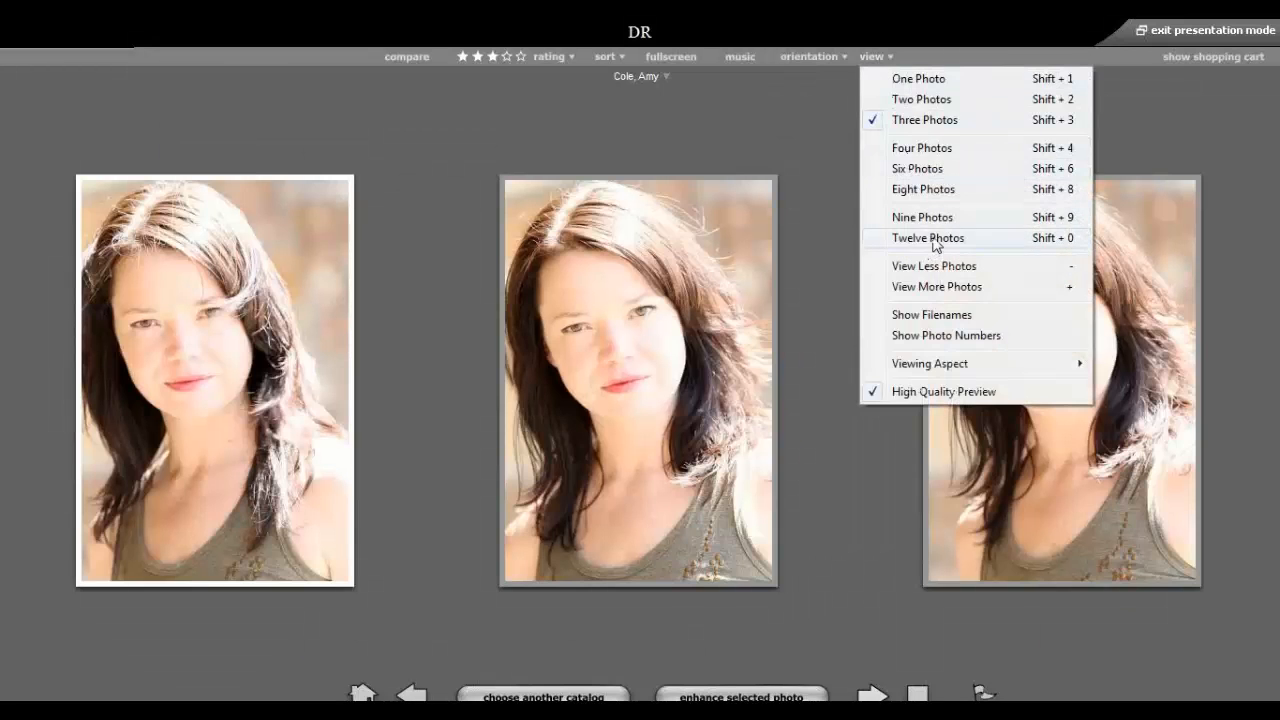
{"action": "left_click", "coordinate": [933, 242]}
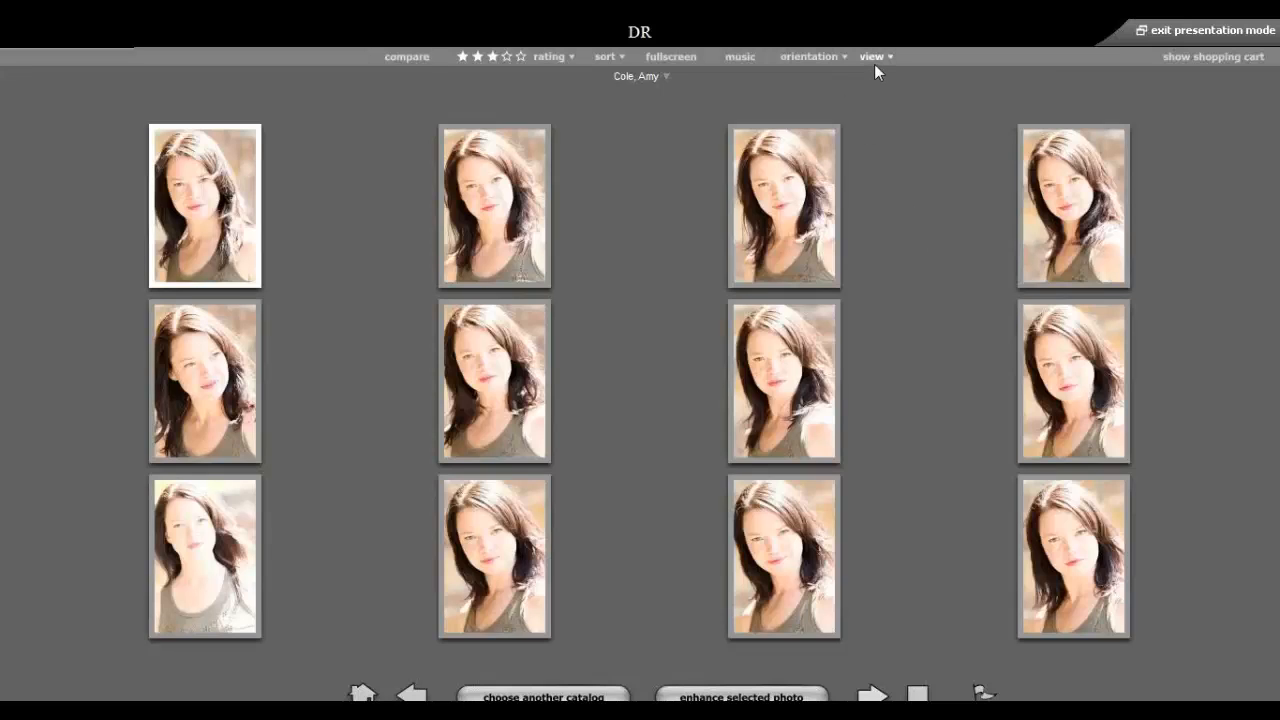
{"action": "left_click", "coordinate": [874, 58]}
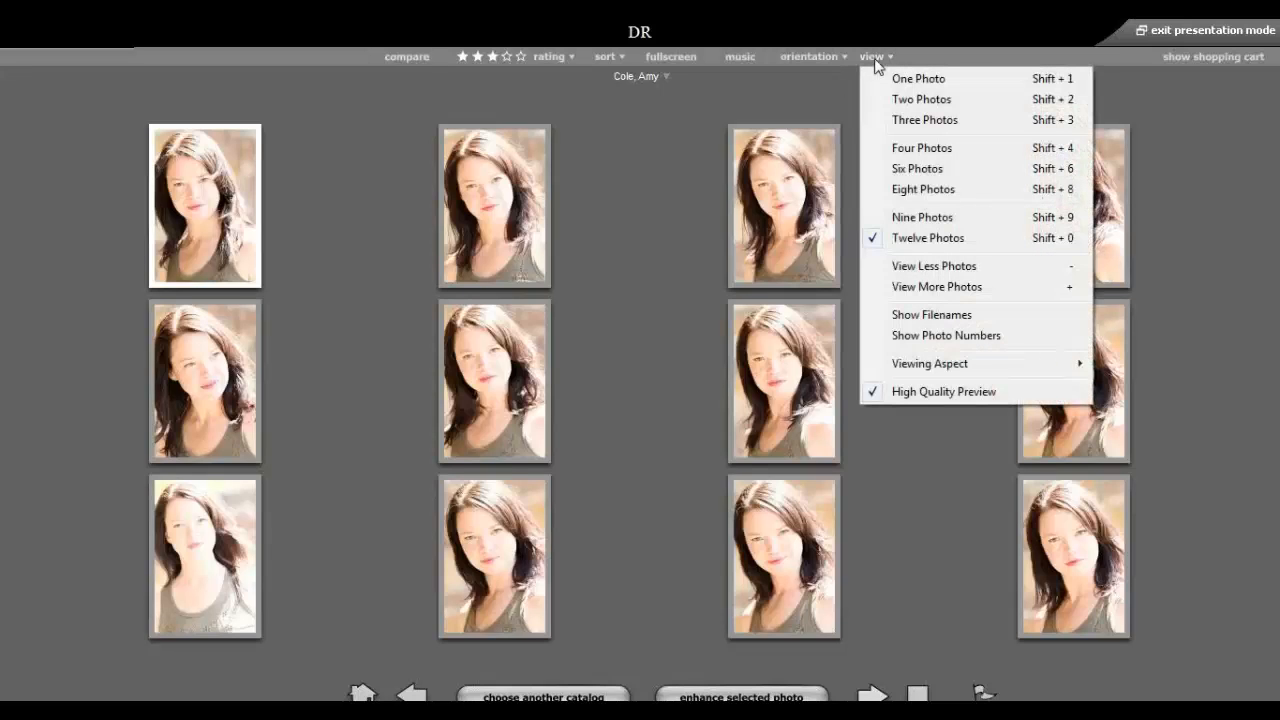
{"action": "left_click", "coordinate": [924, 100]}
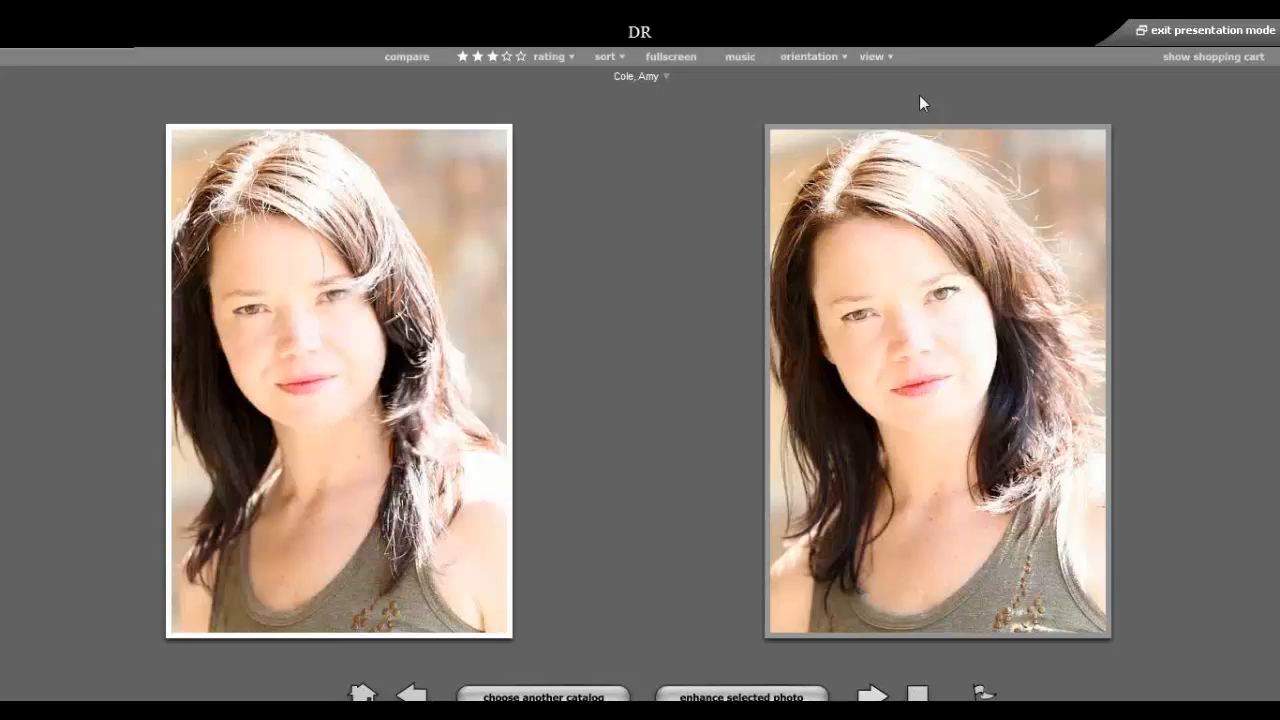
Lock 13.jpg for comparison and step the other photo through seven shots.
{"action": "left_click", "coordinate": [898, 198]}
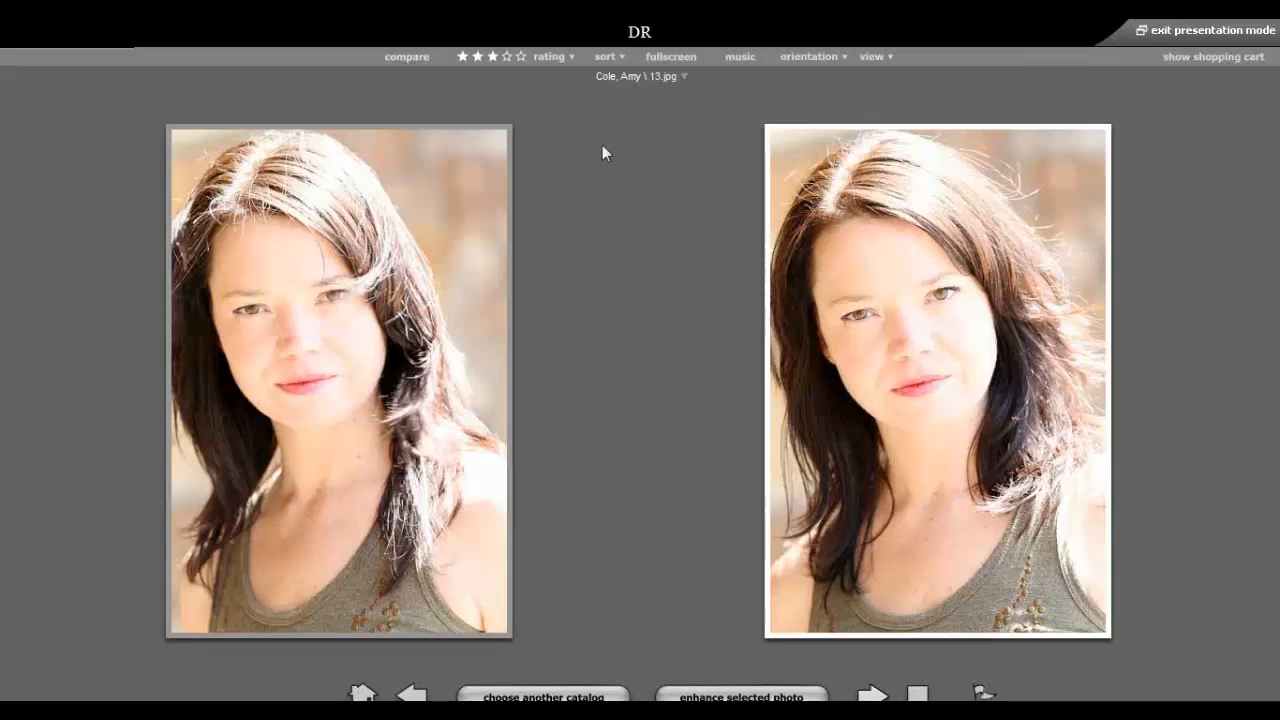
{"action": "left_click", "coordinate": [400, 57]}
{"action": "left_click", "coordinate": [872, 695]}
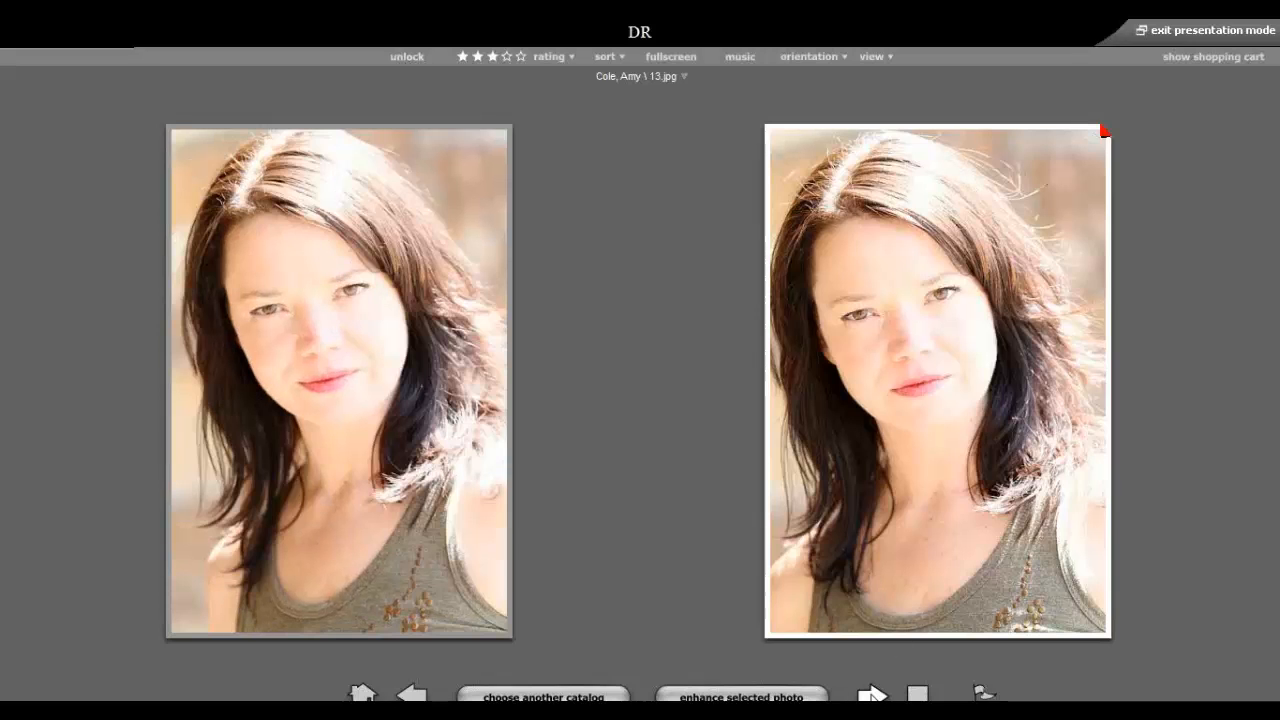
{"action": "left_click", "coordinate": [872, 695]}
{"action": "left_click", "coordinate": [872, 695]}
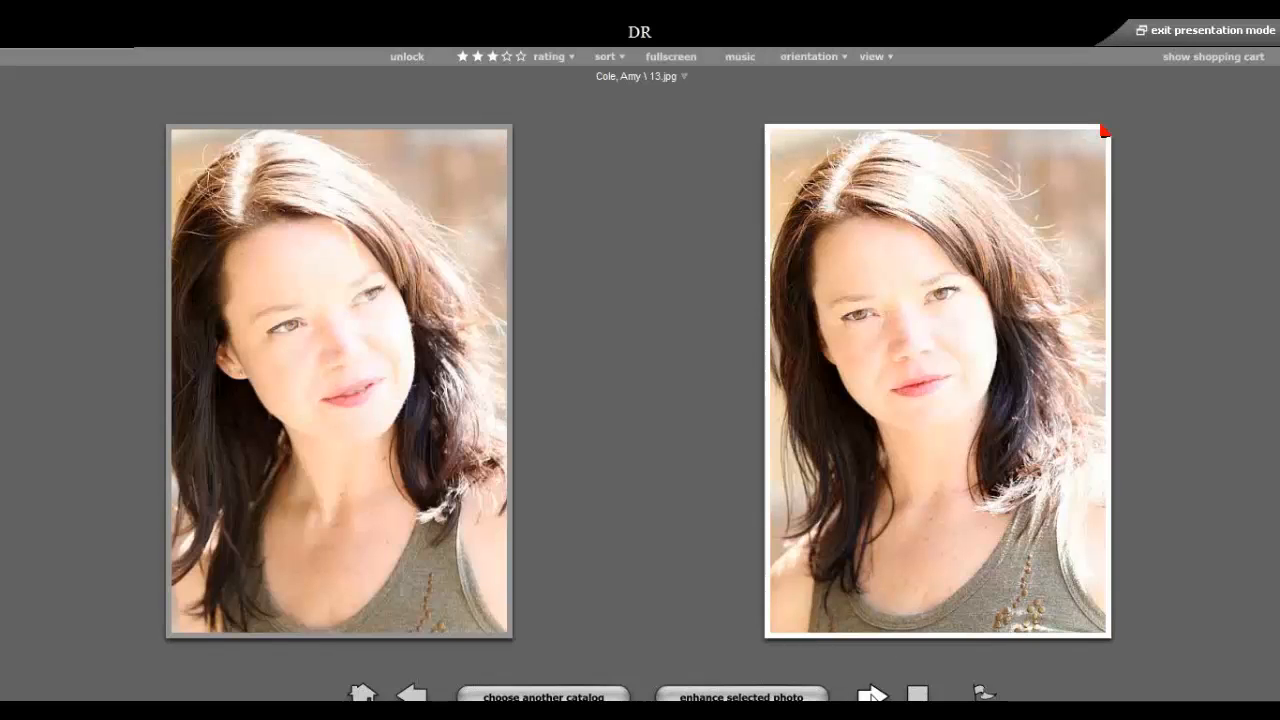
{"action": "left_click", "coordinate": [872, 695]}
{"action": "left_click", "coordinate": [872, 695]}
{"action": "left_click", "coordinate": [872, 695]}
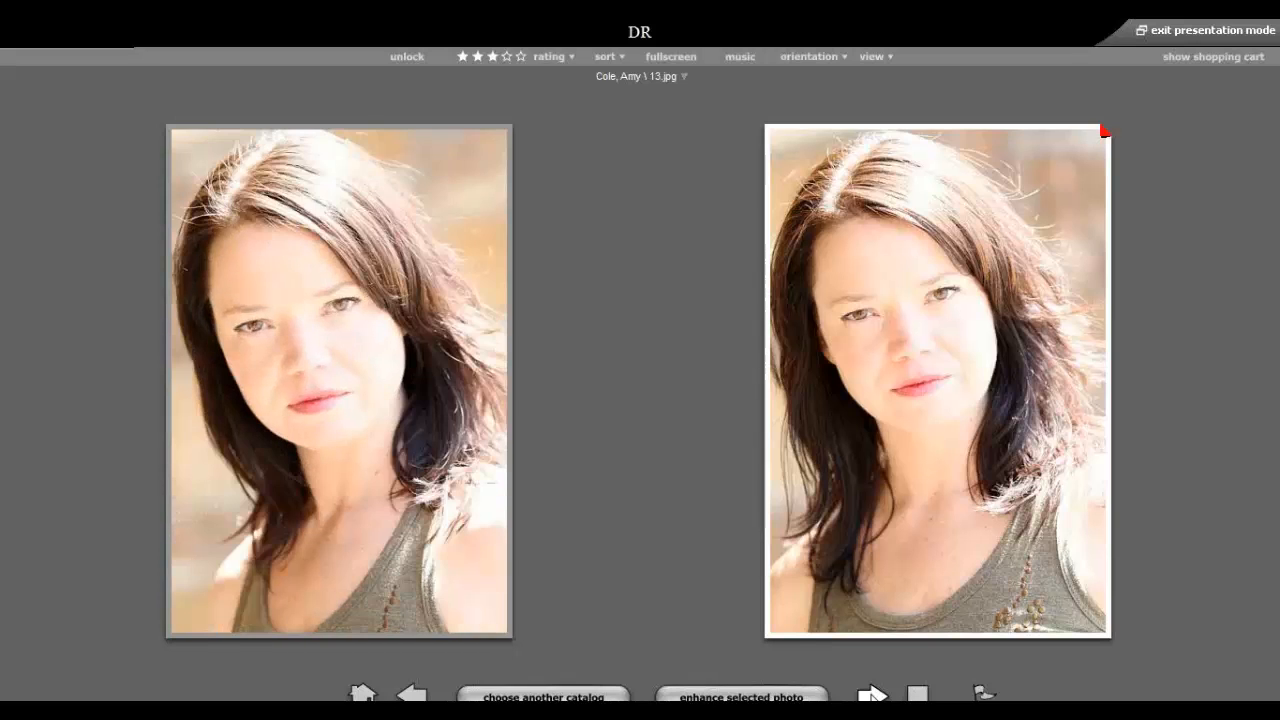
{"action": "left_click", "coordinate": [872, 695]}
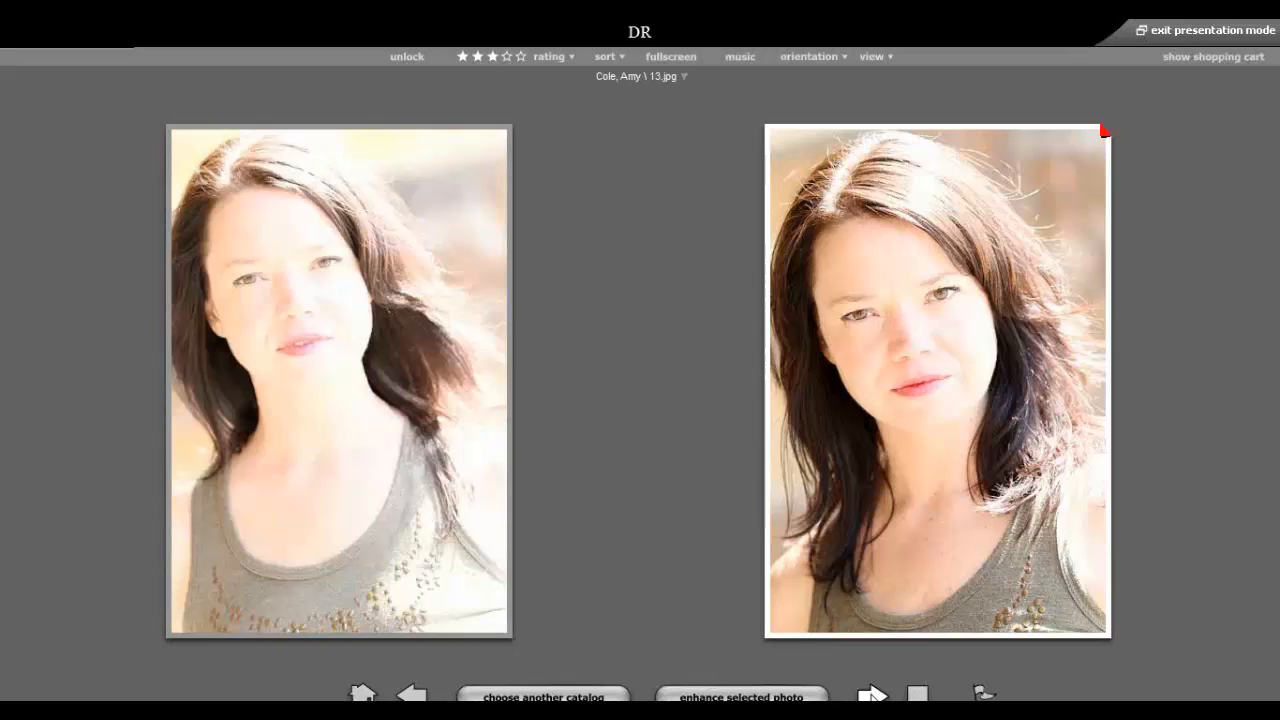
Switch to Four Photos, lock 3.jpg, cycle the unlocked shots and show the shopping cart.
{"action": "left_click", "coordinate": [878, 57]}
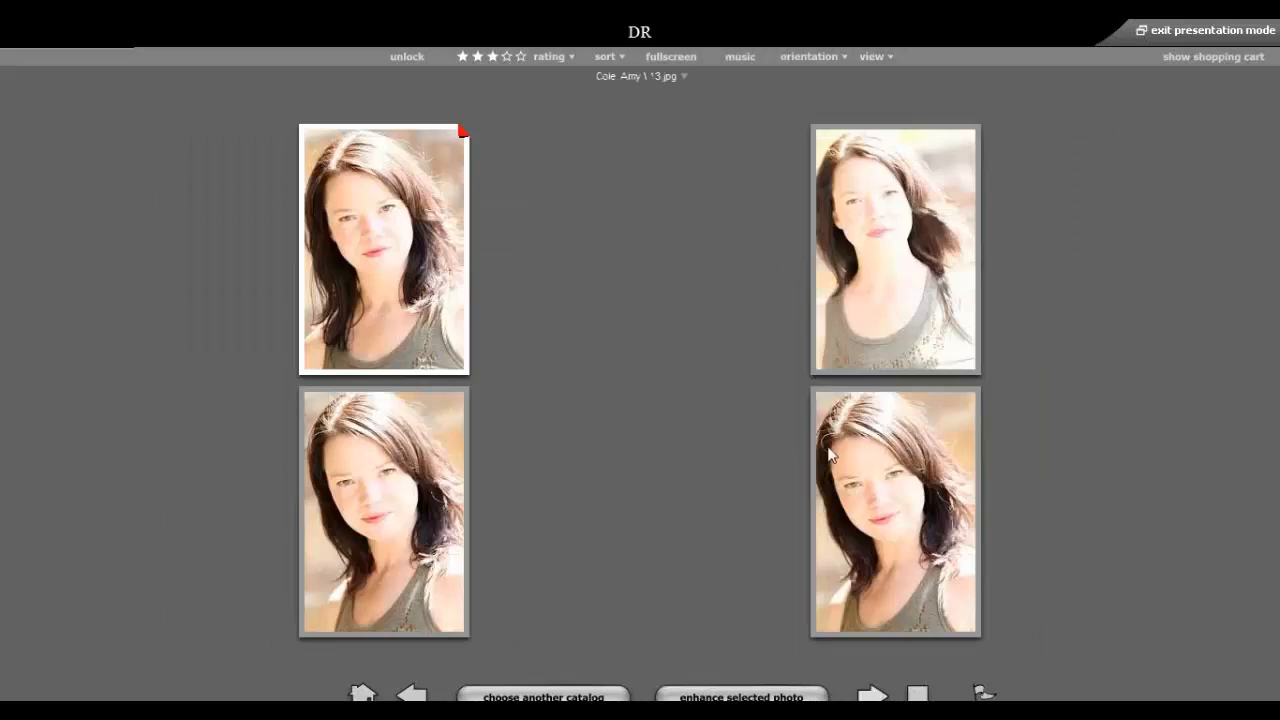
{"action": "left_click", "coordinate": [872, 696]}
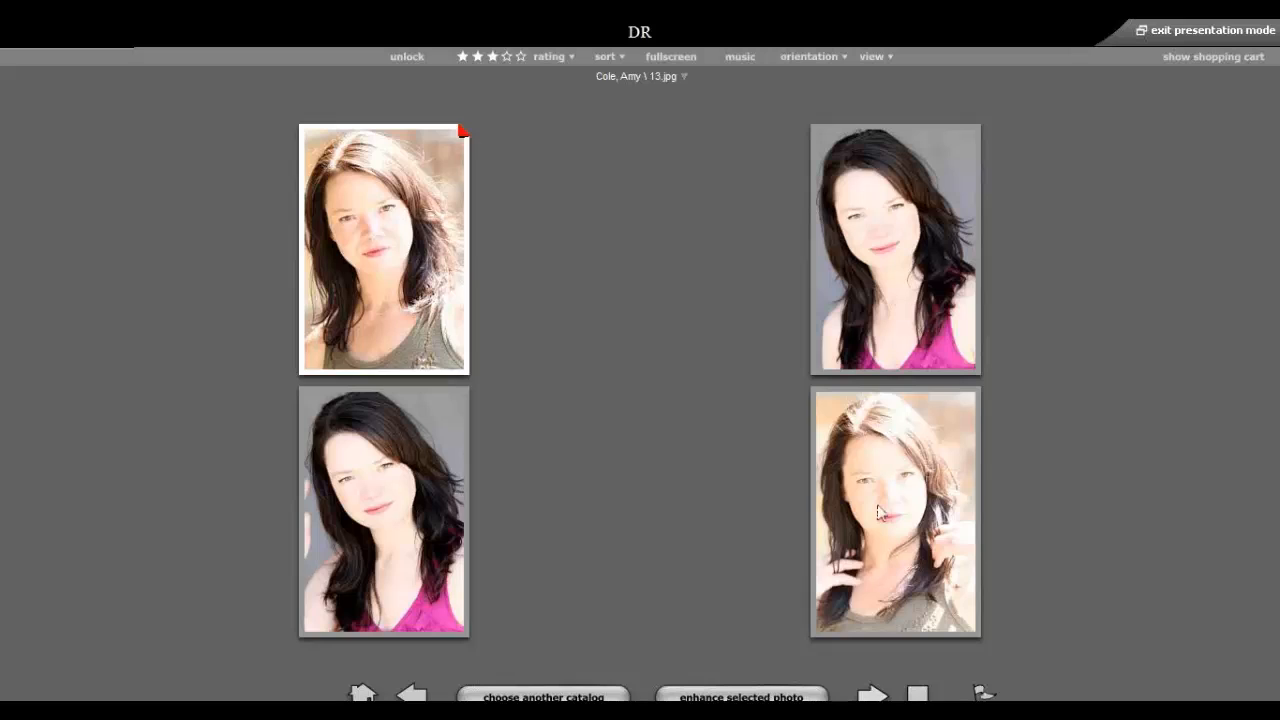
{"action": "left_click", "coordinate": [878, 522]}
{"action": "left_click", "coordinate": [414, 57]}
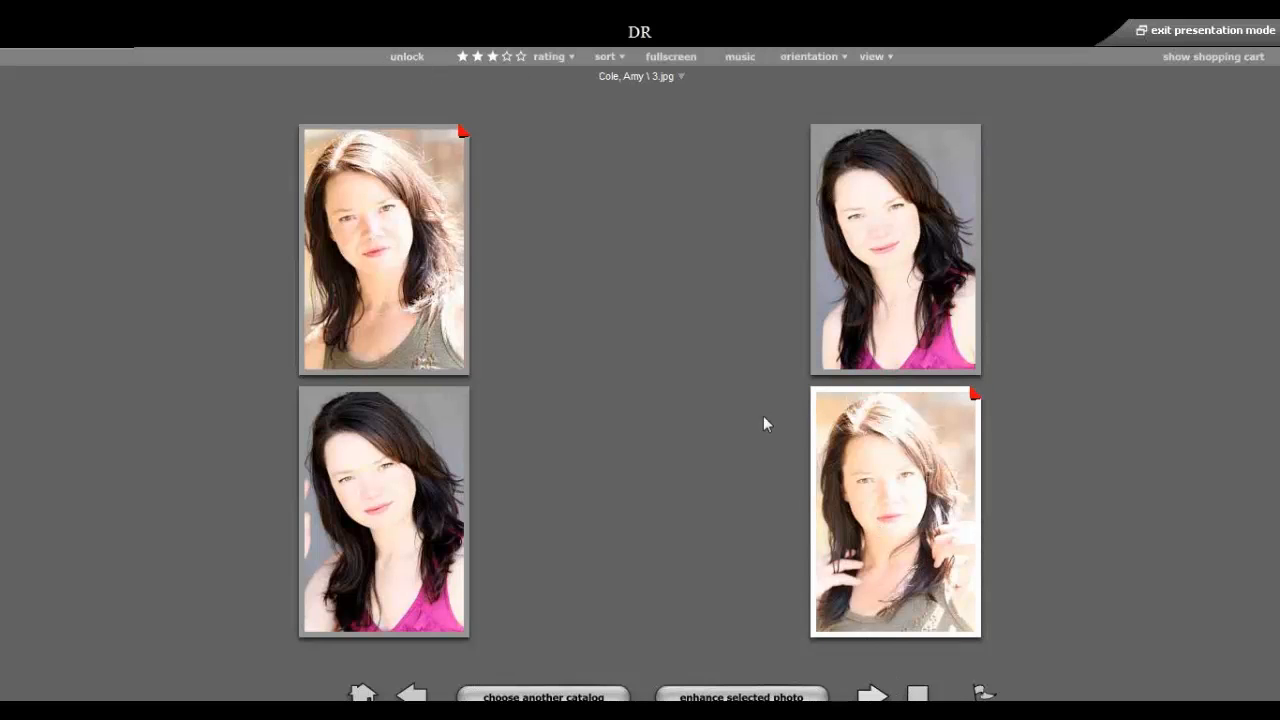
{"action": "left_click", "coordinate": [873, 695]}
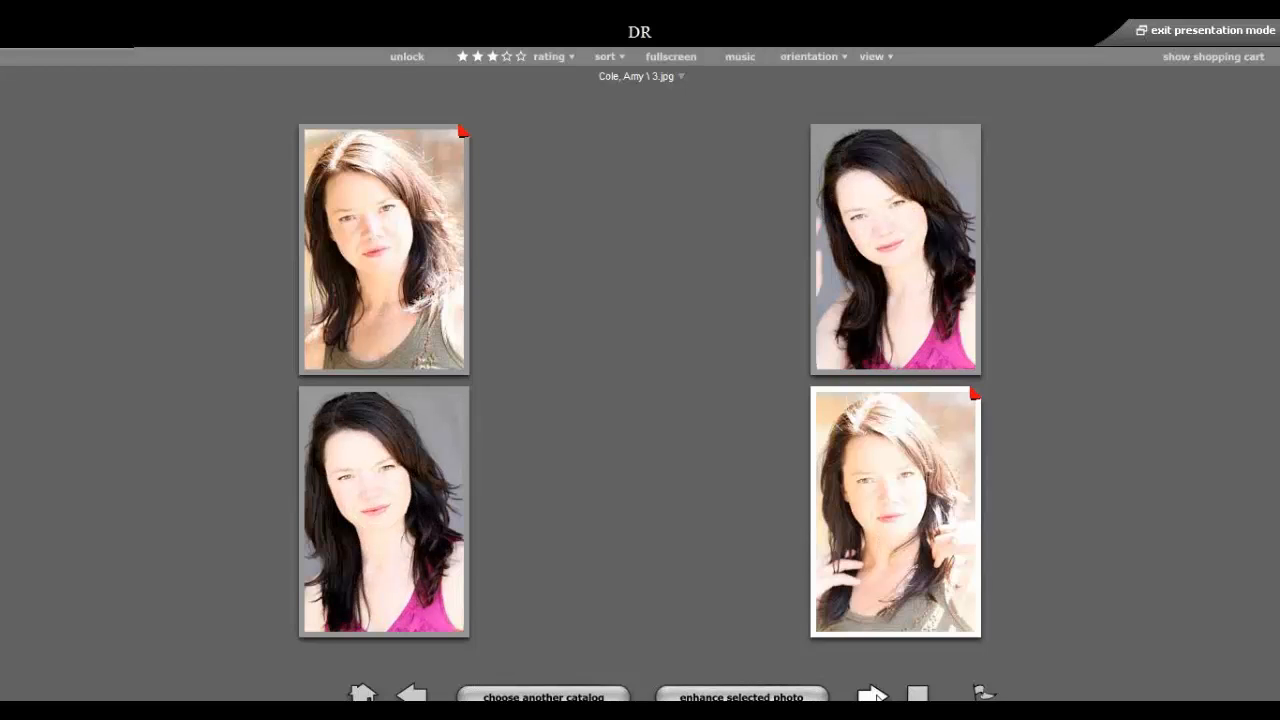
{"action": "left_click", "coordinate": [873, 695]}
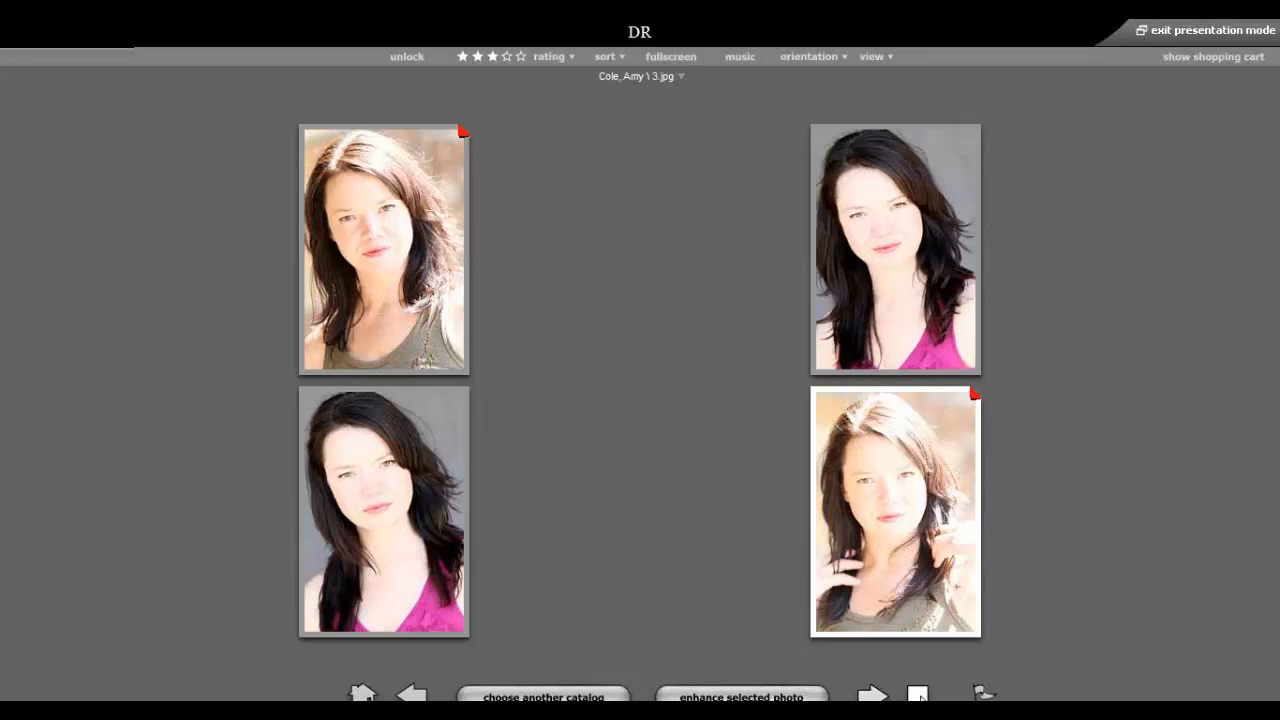
{"action": "left_click", "coordinate": [873, 695]}
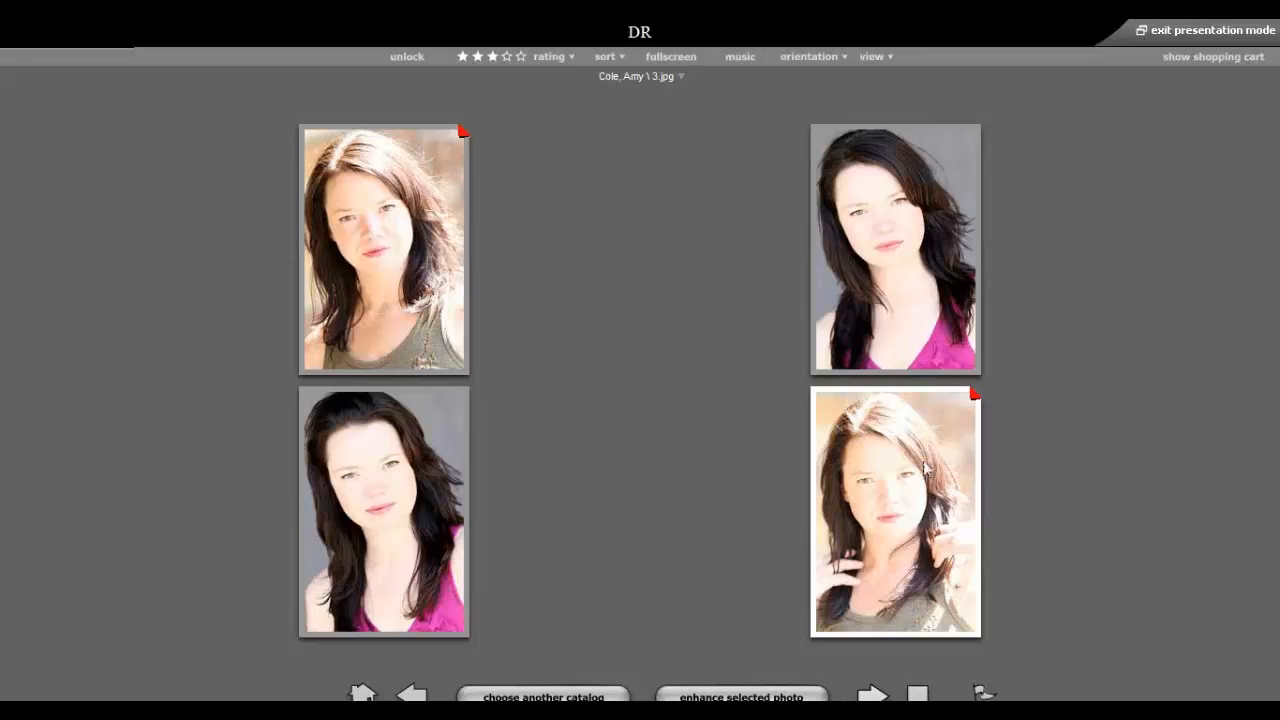
{"action": "left_click", "coordinate": [1222, 58]}
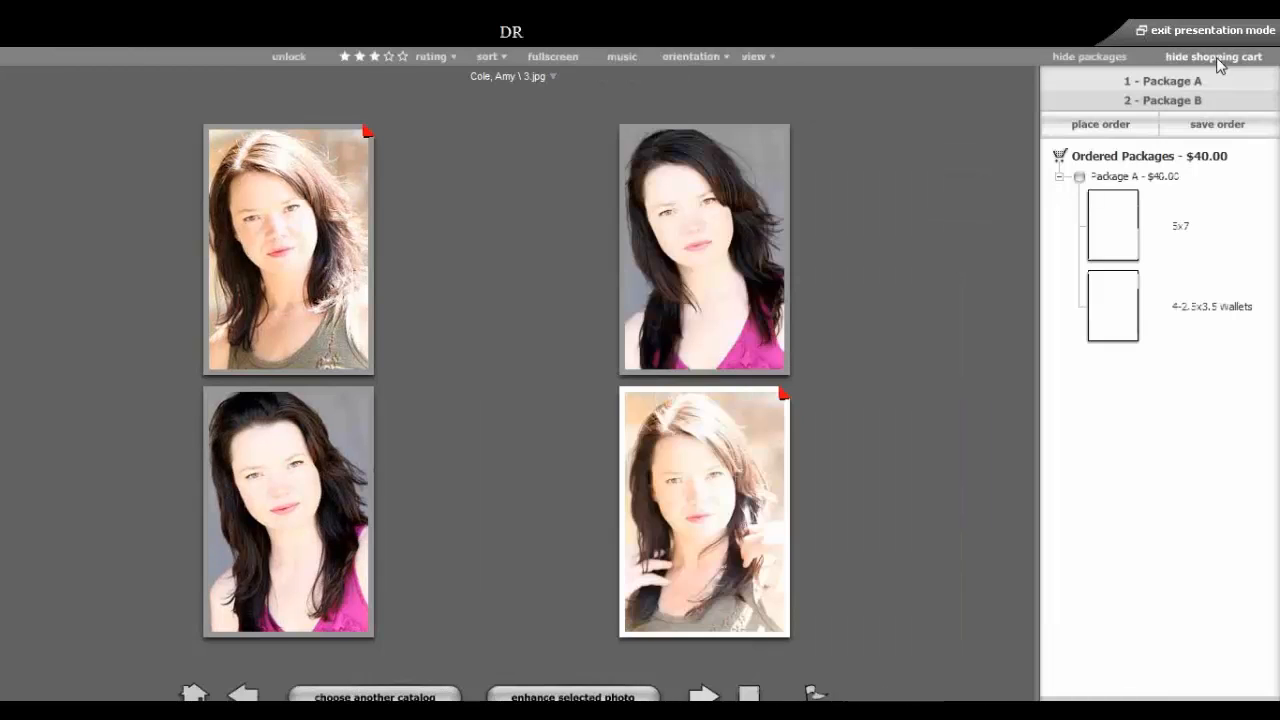
Fill Package A's 5x7 and wallet slots, advance the shots twice, and save the order.
{"action": "left_click", "coordinate": [1116, 236]}
{"action": "left_click", "coordinate": [1120, 311]}
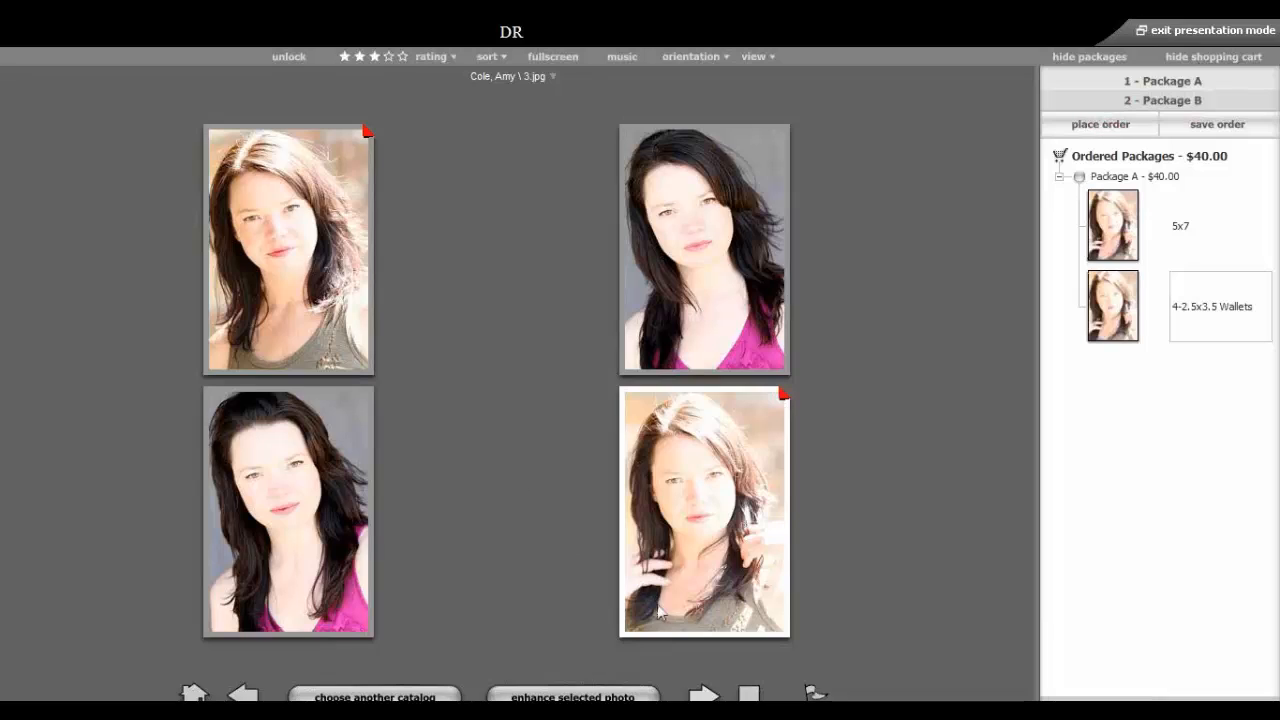
{"action": "left_click", "coordinate": [704, 695]}
{"action": "left_click", "coordinate": [704, 695]}
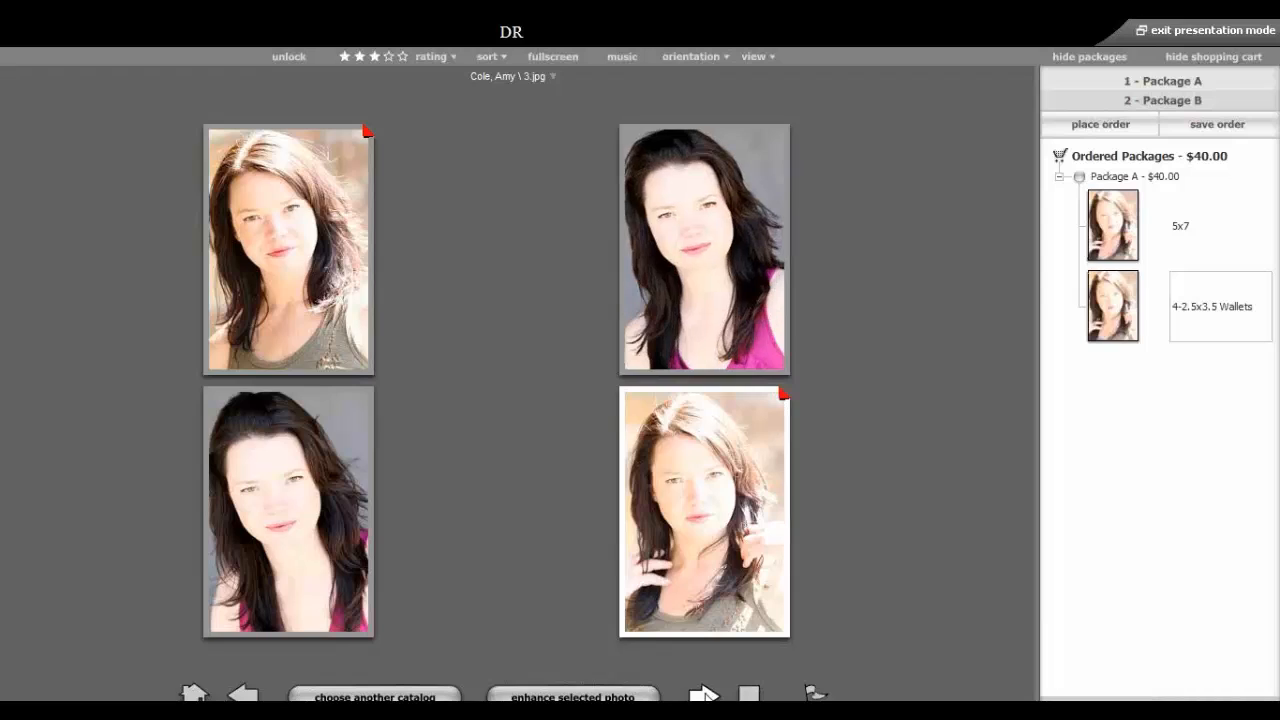
{"action": "left_click", "coordinate": [1222, 125]}
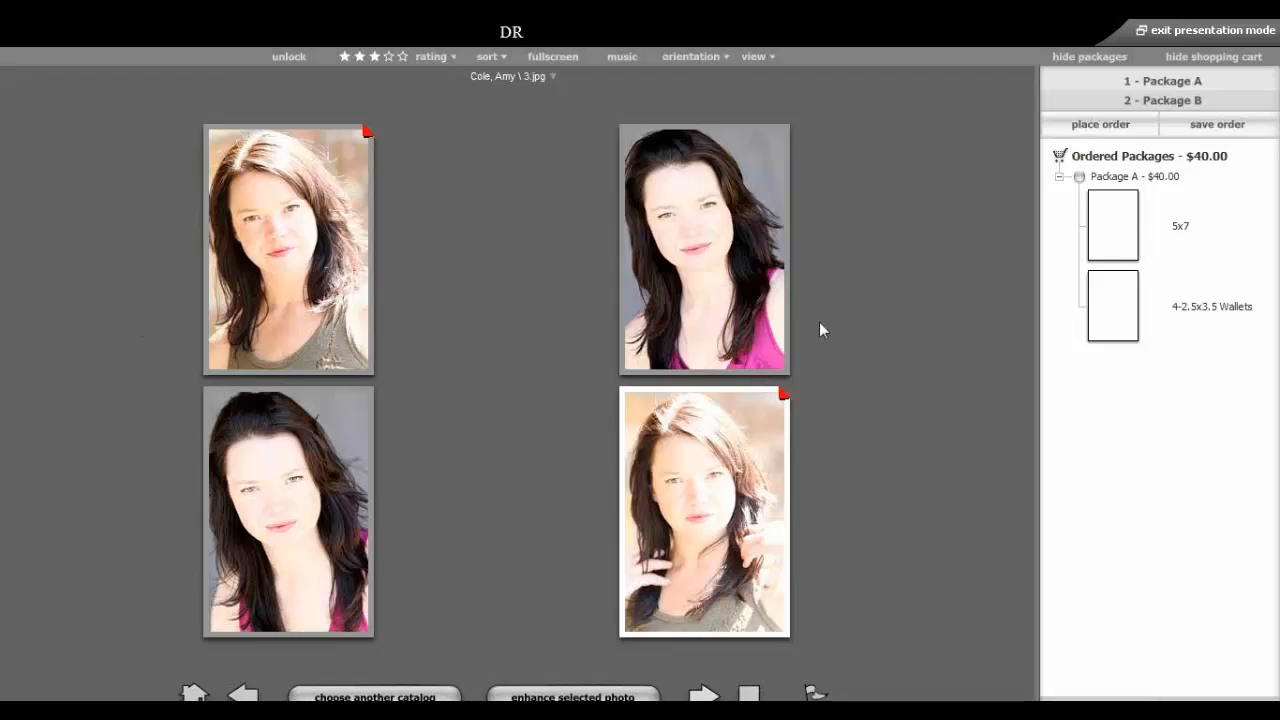
Switch to One Photo view, unlock the compared photo and hide the shopping cart.
{"action": "left_click", "coordinate": [762, 60]}
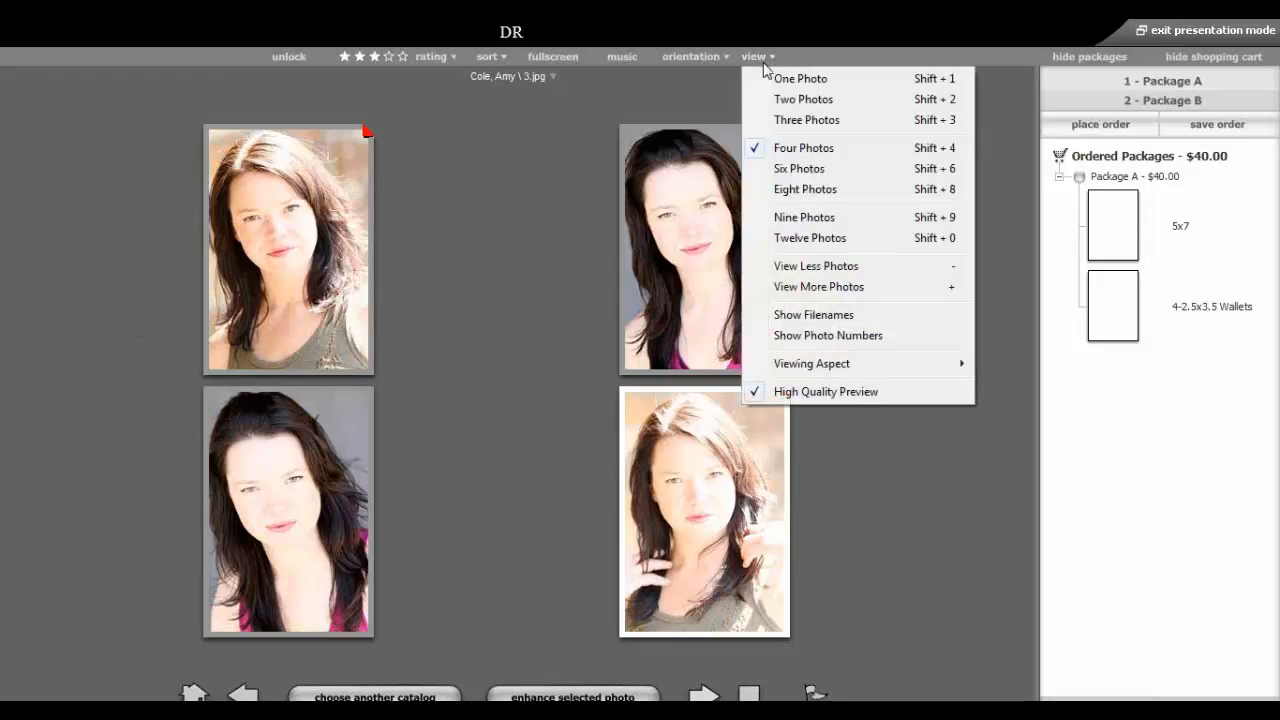
{"action": "left_click", "coordinate": [779, 76]}
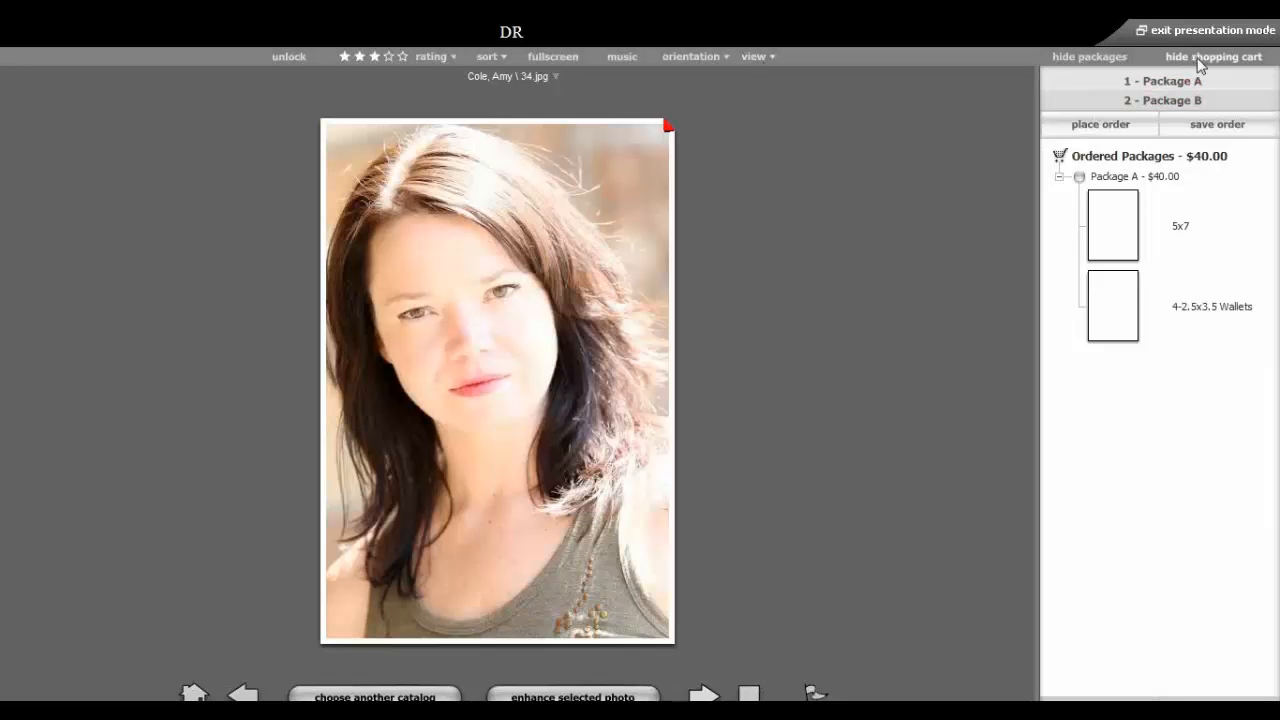
{"action": "left_click", "coordinate": [286, 58]}
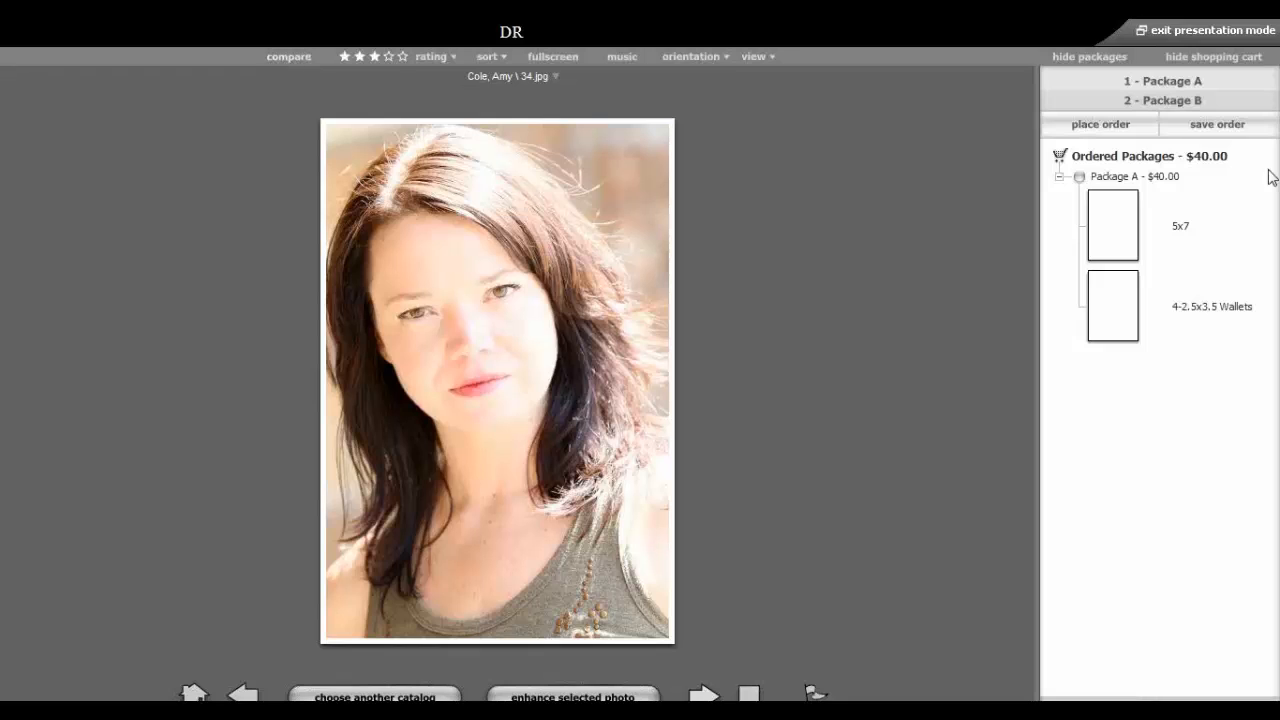
{"action": "left_click", "coordinate": [1234, 64]}
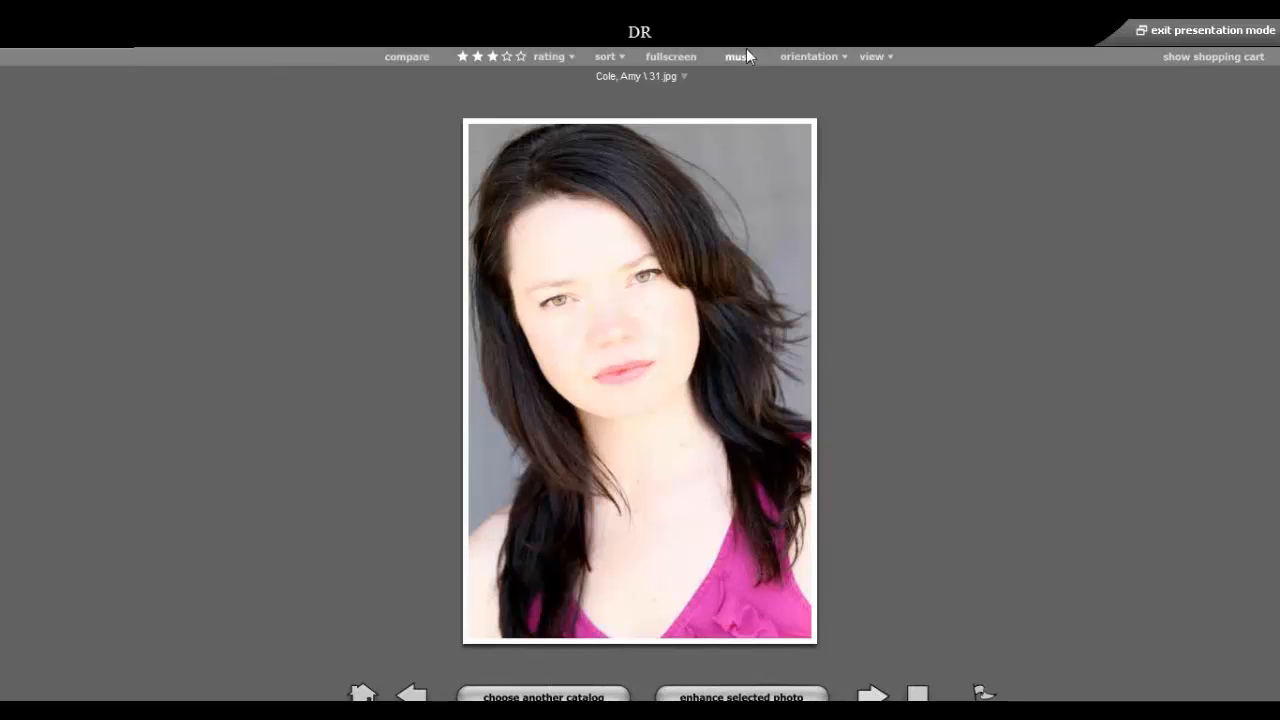
Open the fullscreen presentation in the Simple style.
{"action": "left_click", "coordinate": [686, 61]}
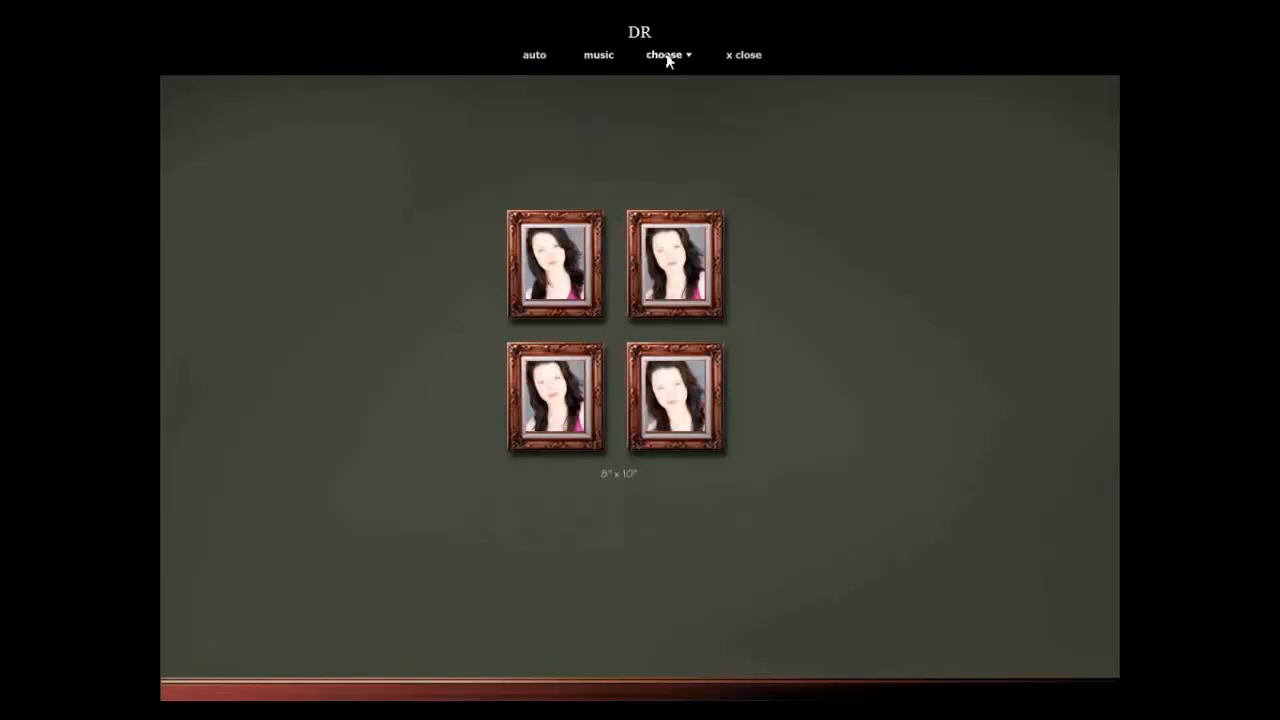
{"action": "left_click", "coordinate": [668, 57]}
{"action": "left_click", "coordinate": [689, 215]}
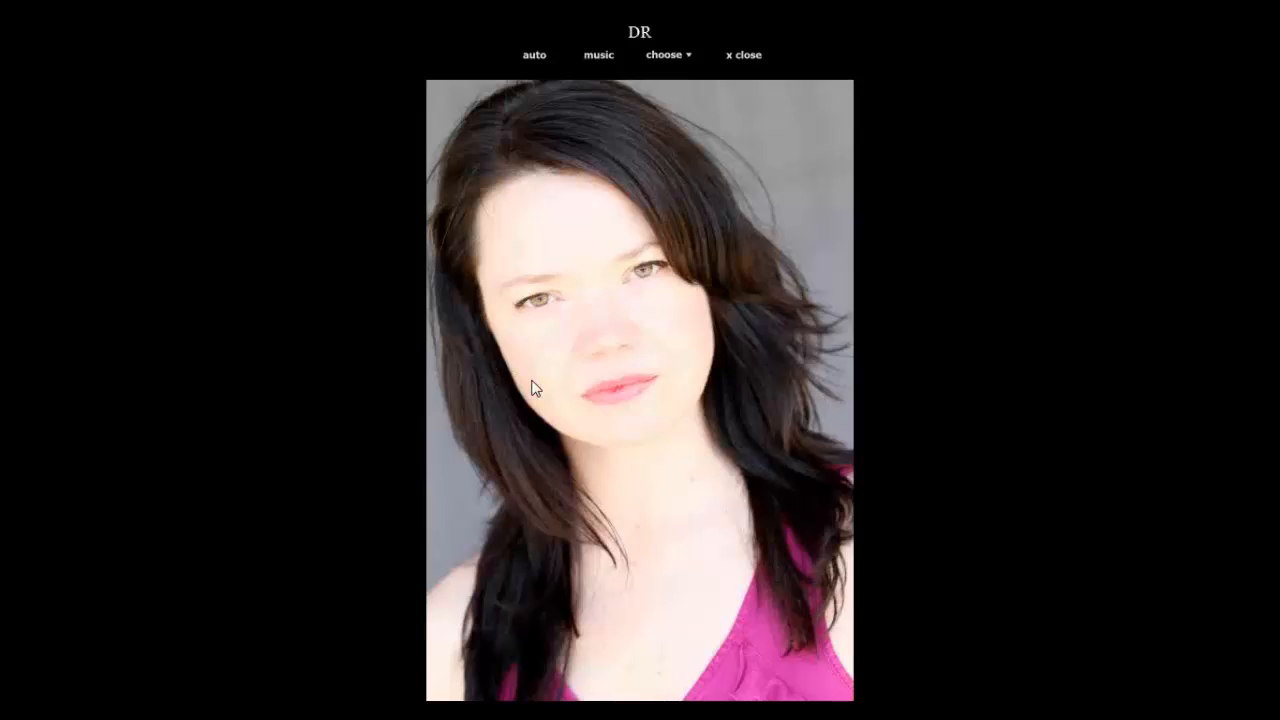
Run the automatic slideshow at a 3-second interval, then close it.
{"action": "left_click", "coordinate": [533, 57]}
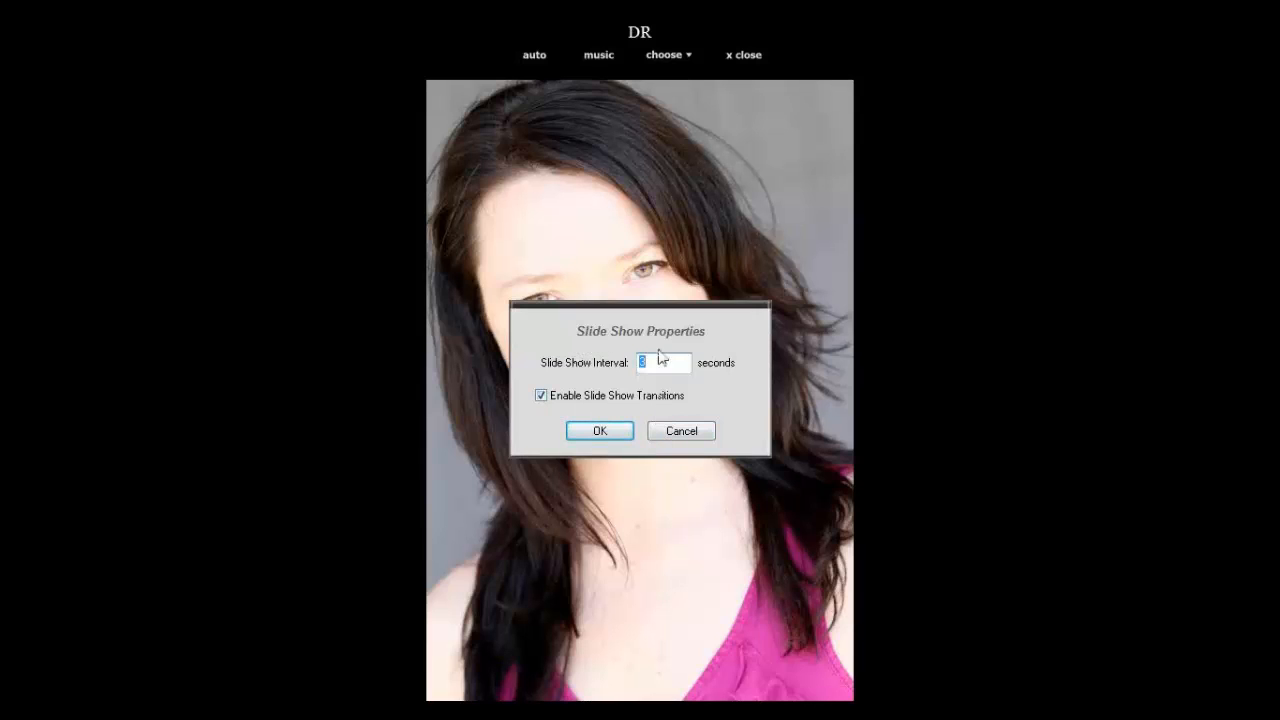
{"action": "type", "text": "2"}
{"action": "left_click_drag", "start_coordinate": [662, 364], "coordinate": [575, 371]}
{"action": "type", "text": "10"}
{"action": "key", "text": "BackSpace"}
{"action": "key", "text": "BackSpace"}
{"action": "type", "text": "3"}
{"action": "left_click", "coordinate": [612, 430]}
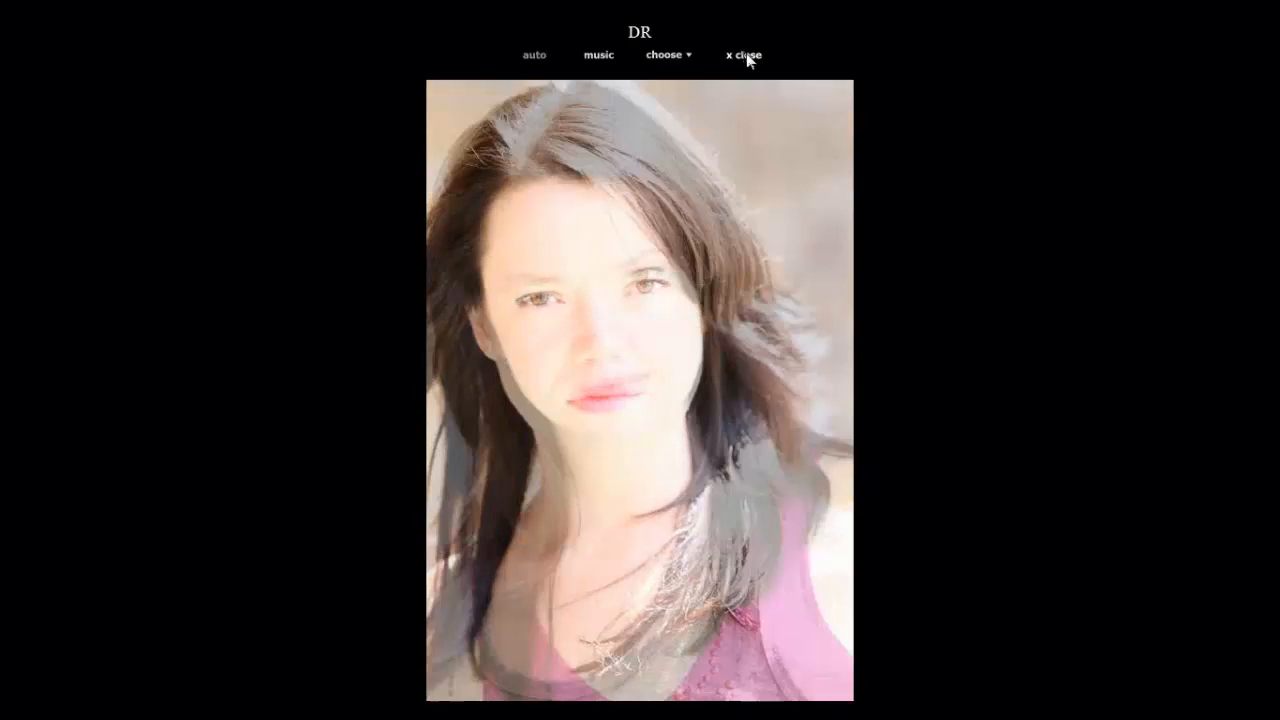
{"action": "left_click", "coordinate": [746, 55]}
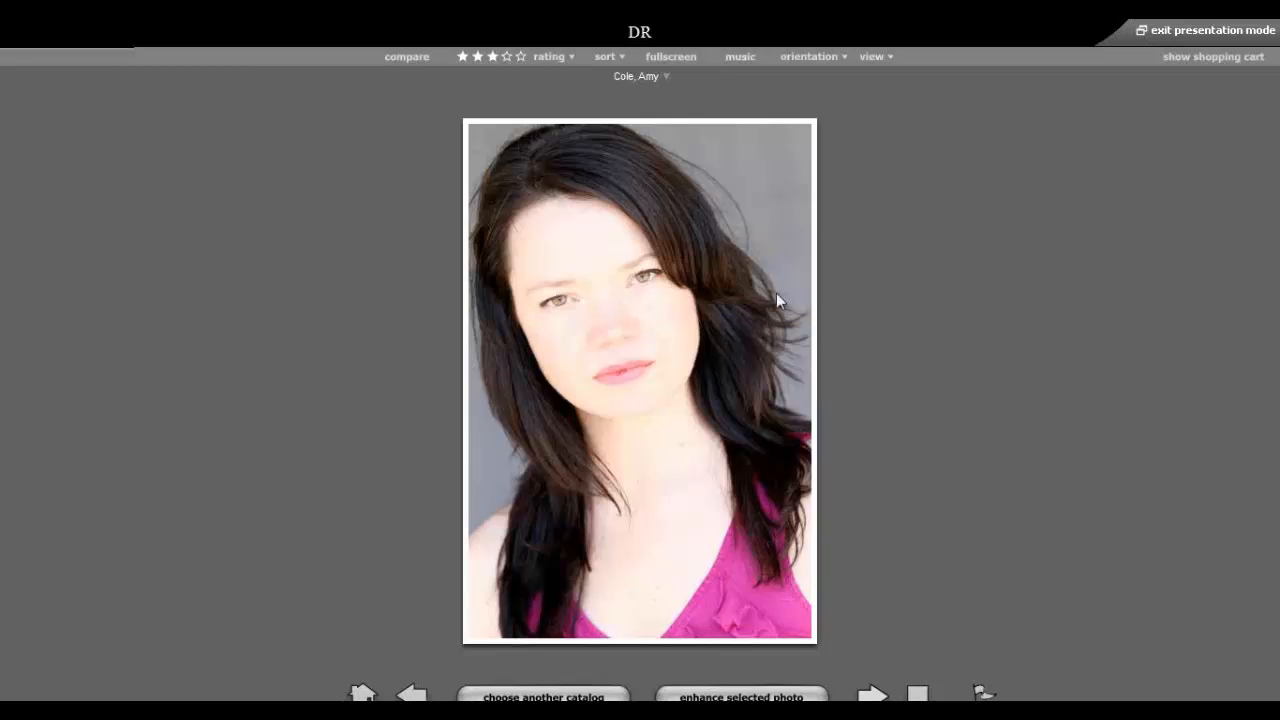
Check the slideshow timing and music options unchanged, relaunch the slideshow and open its display options.
{"action": "left_click", "coordinate": [665, 58]}
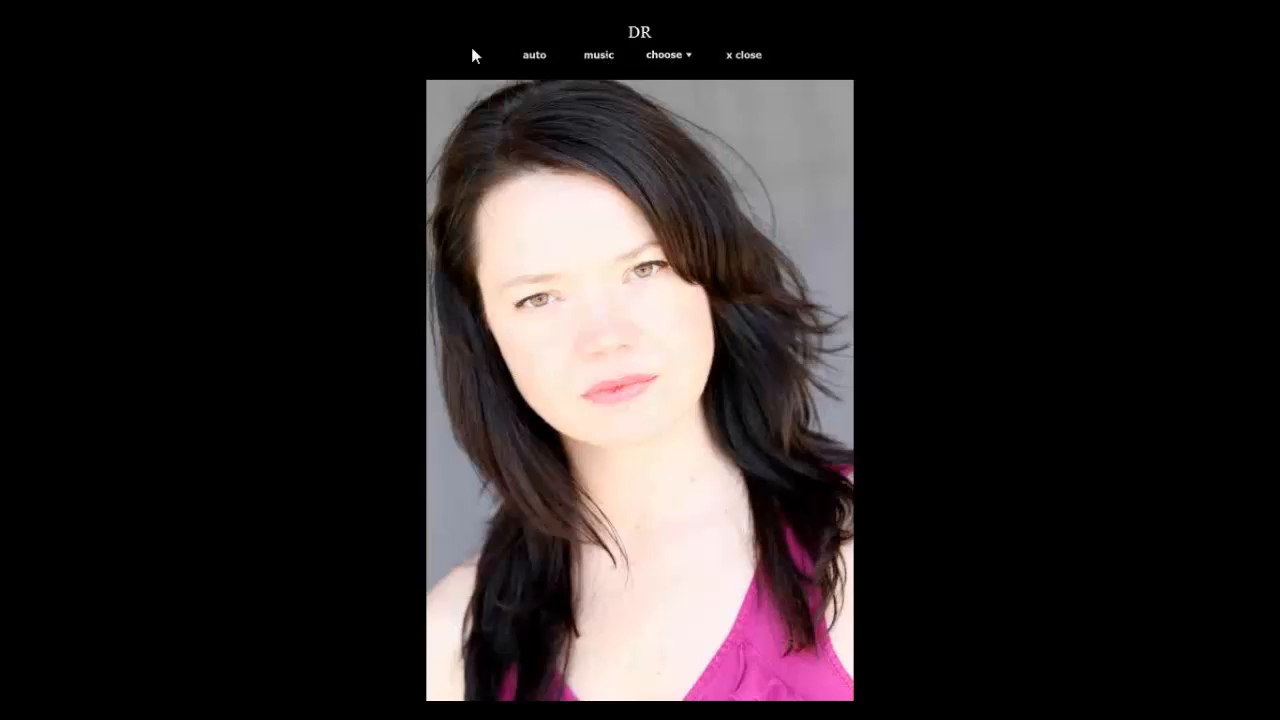
{"action": "left_click", "coordinate": [536, 56]}
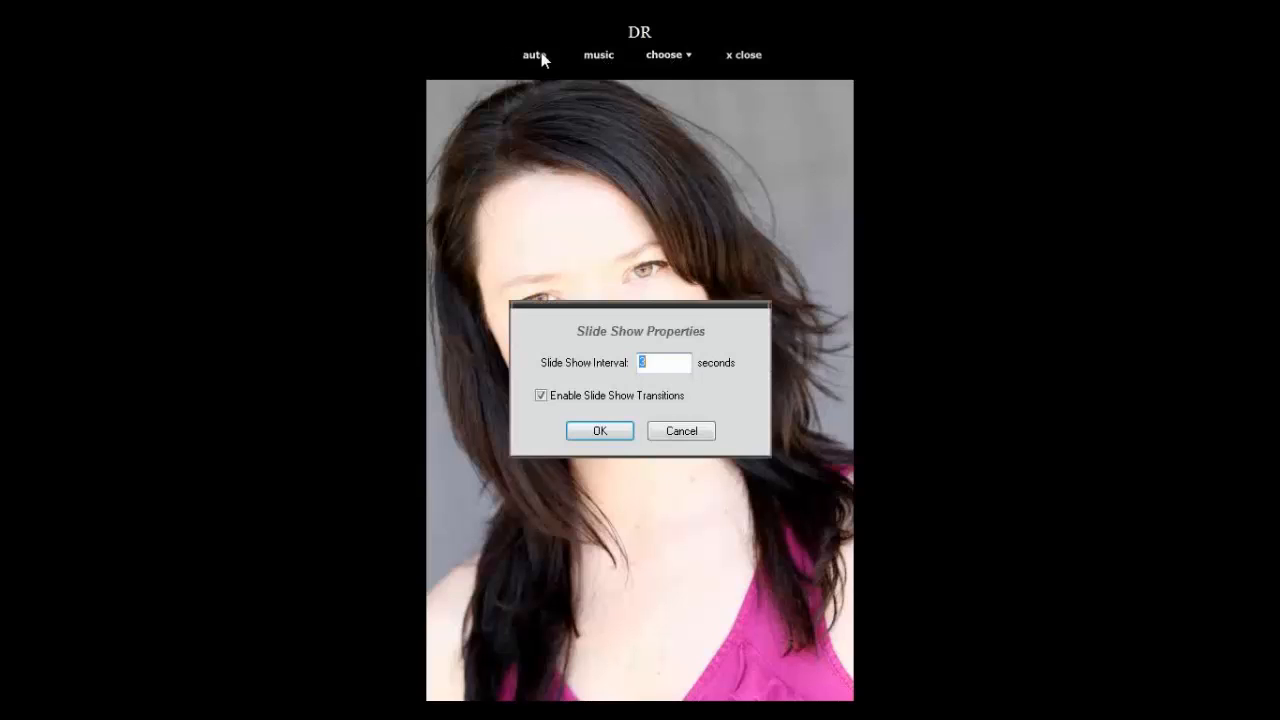
{"action": "left_click", "coordinate": [681, 431]}
{"action": "left_click", "coordinate": [605, 57]}
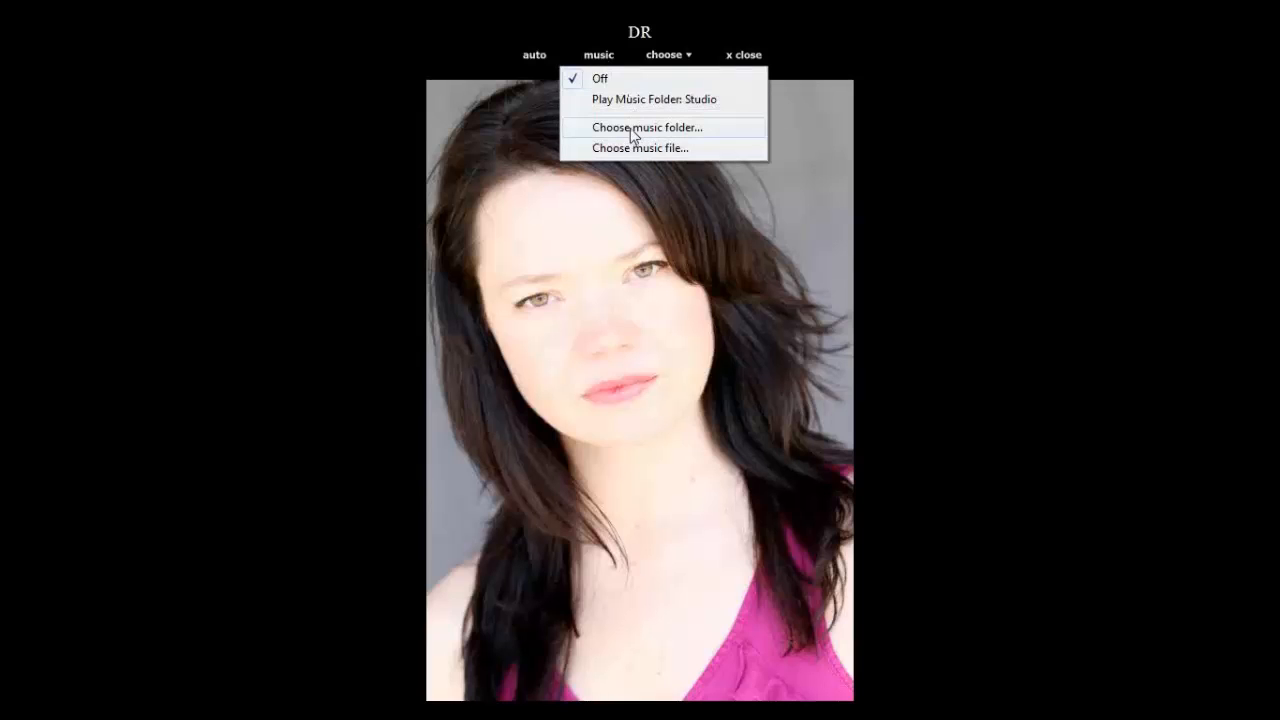
{"action": "left_click", "coordinate": [929, 118]}
{"action": "left_click", "coordinate": [744, 56]}
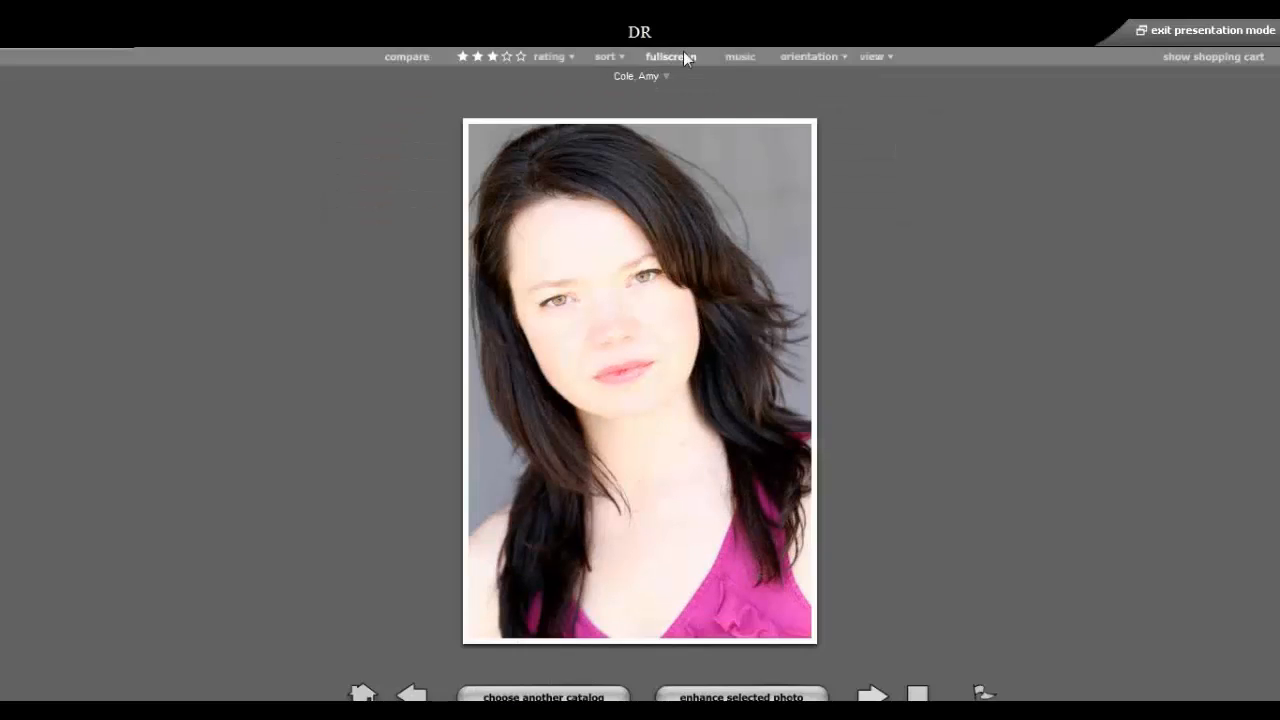
{"action": "left_click", "coordinate": [682, 57]}
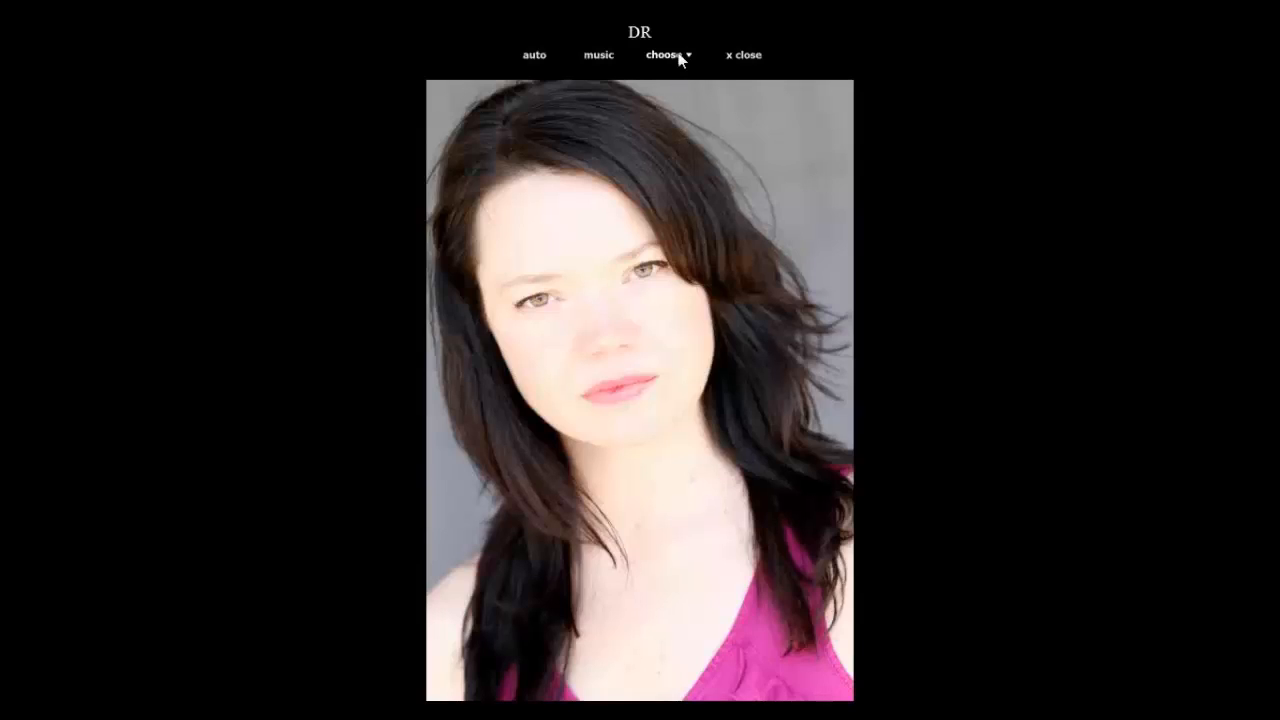
{"action": "left_click", "coordinate": [678, 57]}
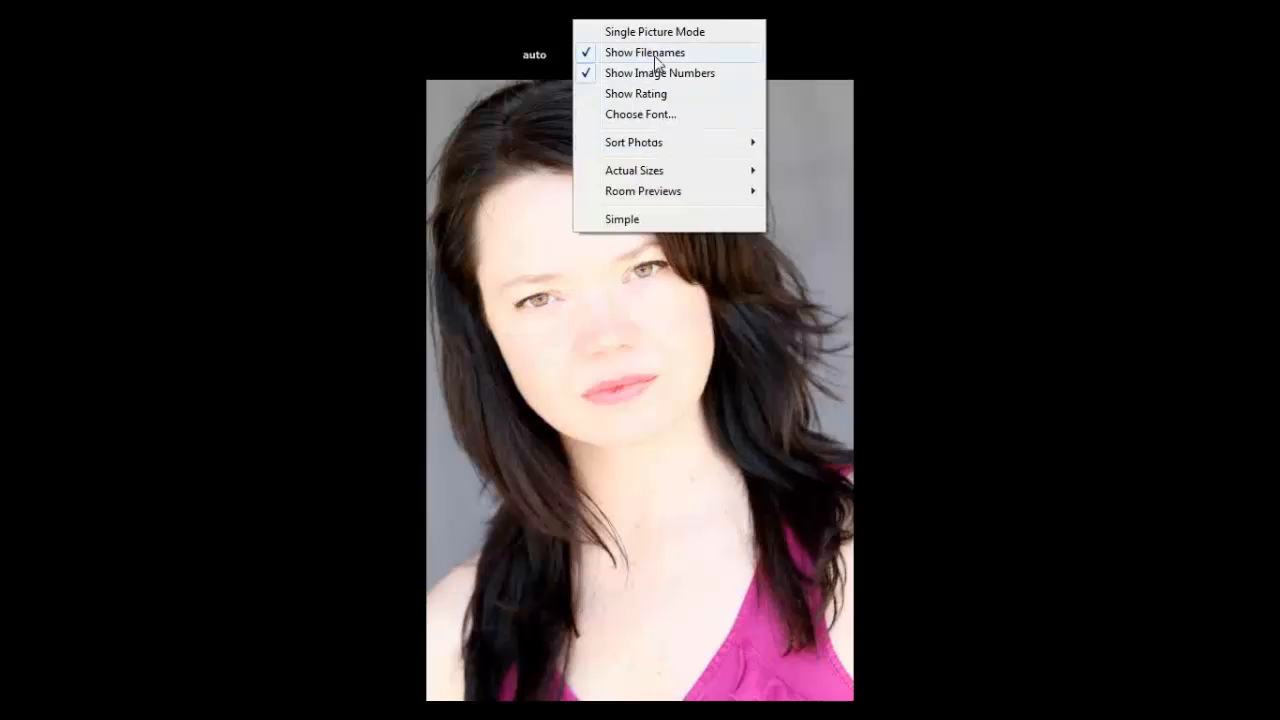
Turn off Show Filenames and preview the photo as a Fireplace 20x30.
{"action": "left_click", "coordinate": [655, 52]}
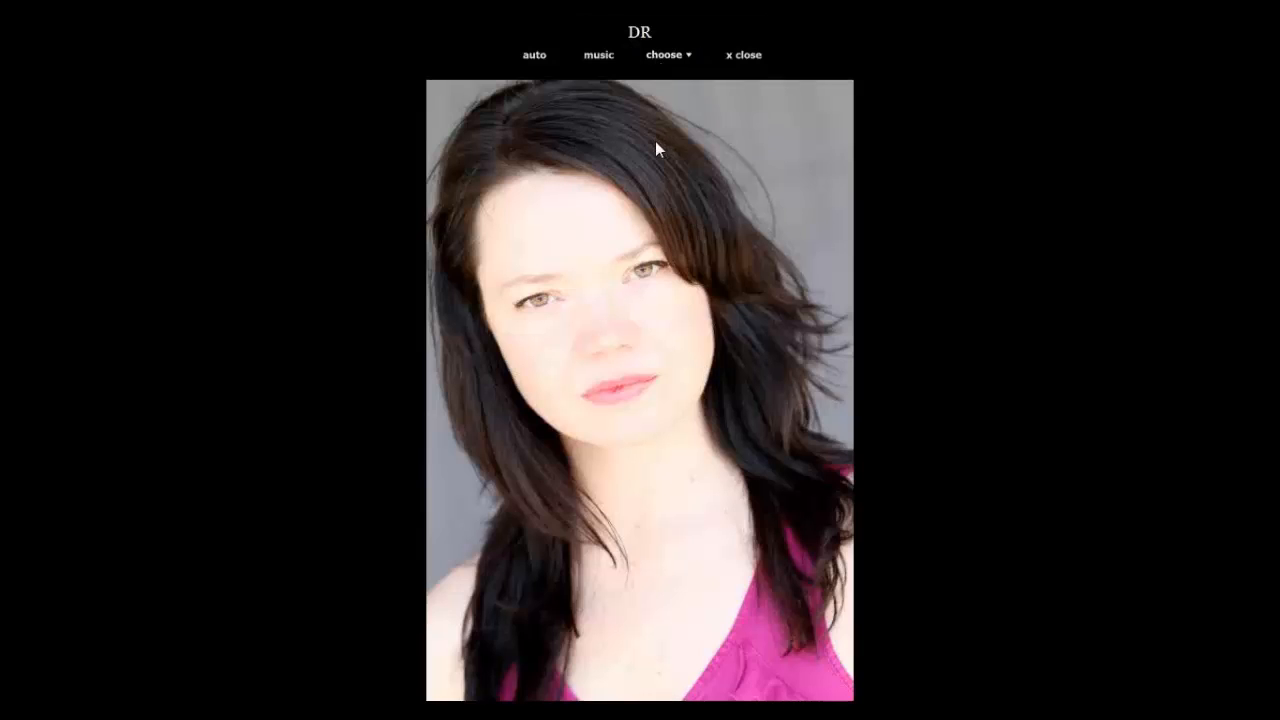
{"action": "left_click", "coordinate": [672, 56]}
{"action": "mouse_move", "coordinate": [677, 198]}
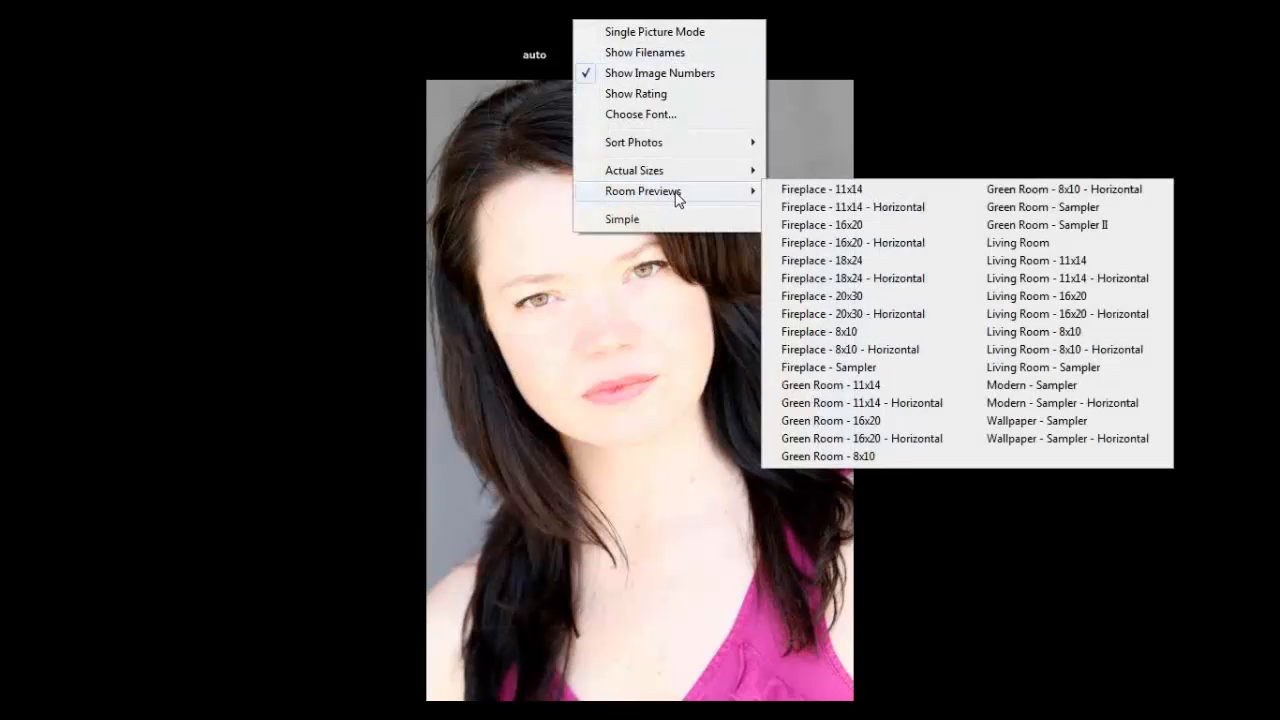
{"action": "left_click", "coordinate": [852, 314]}
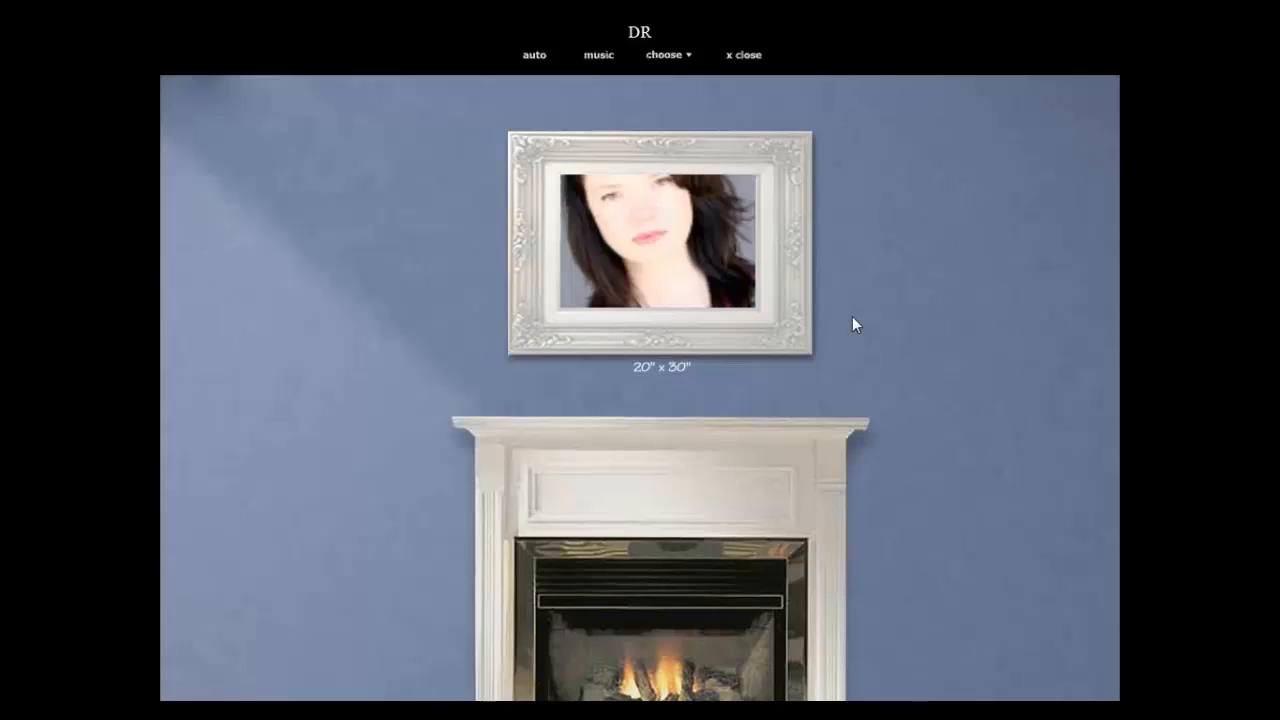
Preview the Green Room 11x14 and Green Room 8x10 layouts, then close the slideshow.
{"action": "left_click", "coordinate": [678, 60]}
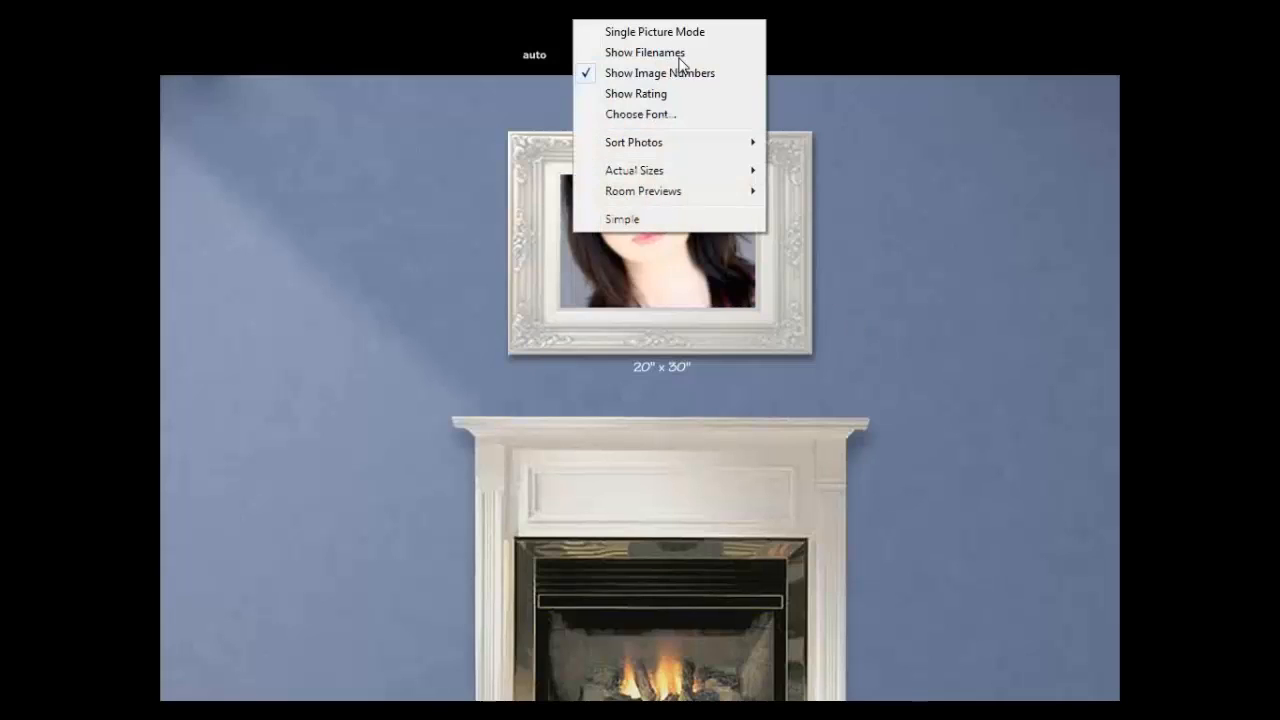
{"action": "mouse_move", "coordinate": [702, 189]}
{"action": "left_click", "coordinate": [914, 386]}
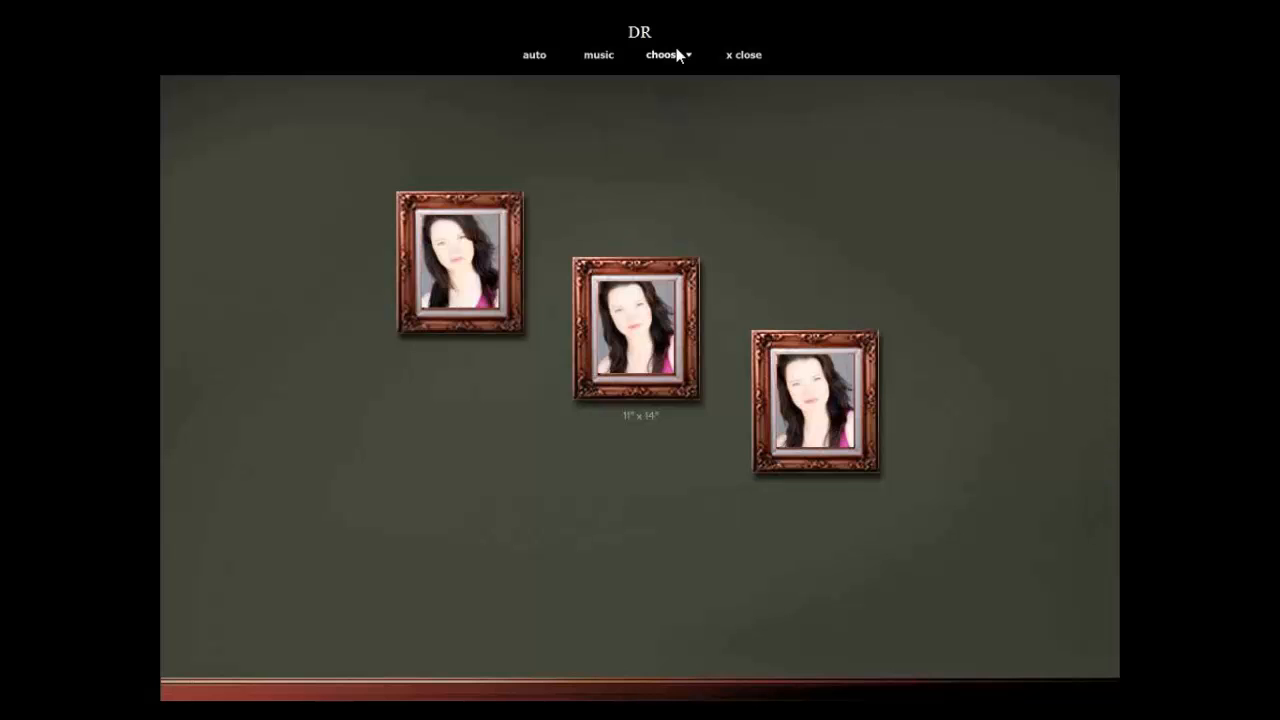
{"action": "left_click", "coordinate": [676, 55]}
{"action": "mouse_move", "coordinate": [725, 190]}
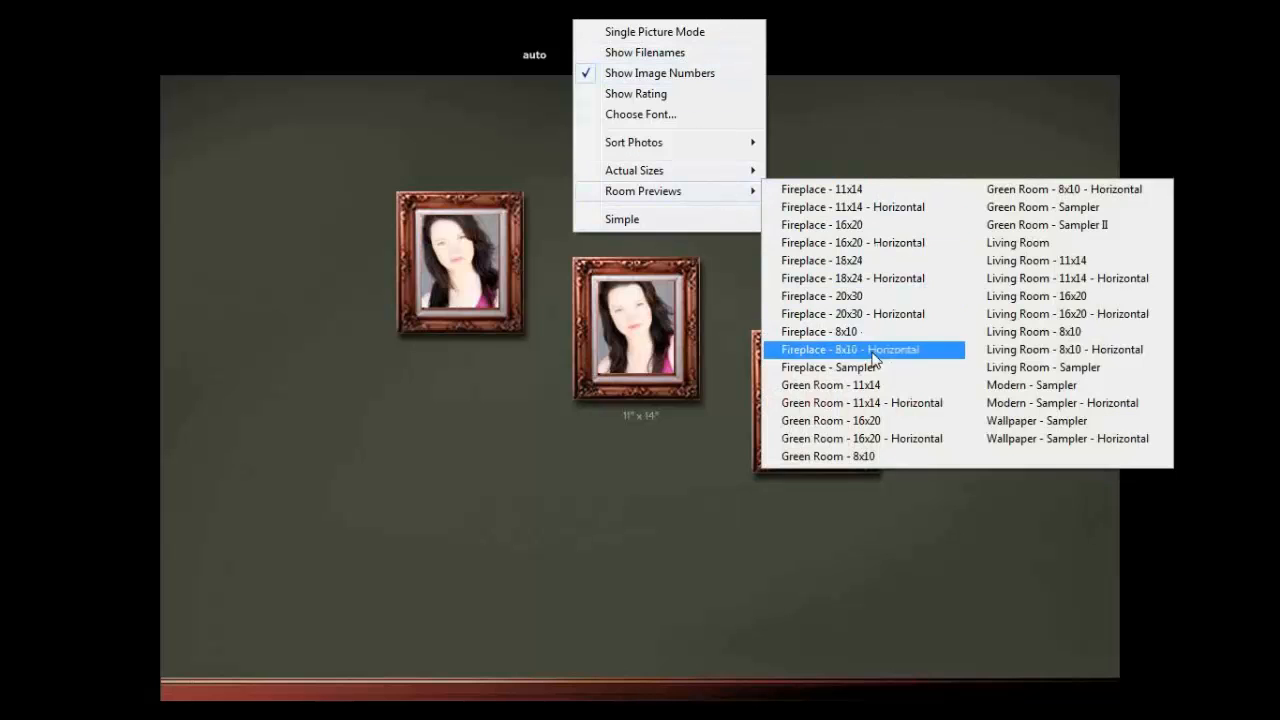
{"action": "left_click", "coordinate": [860, 455]}
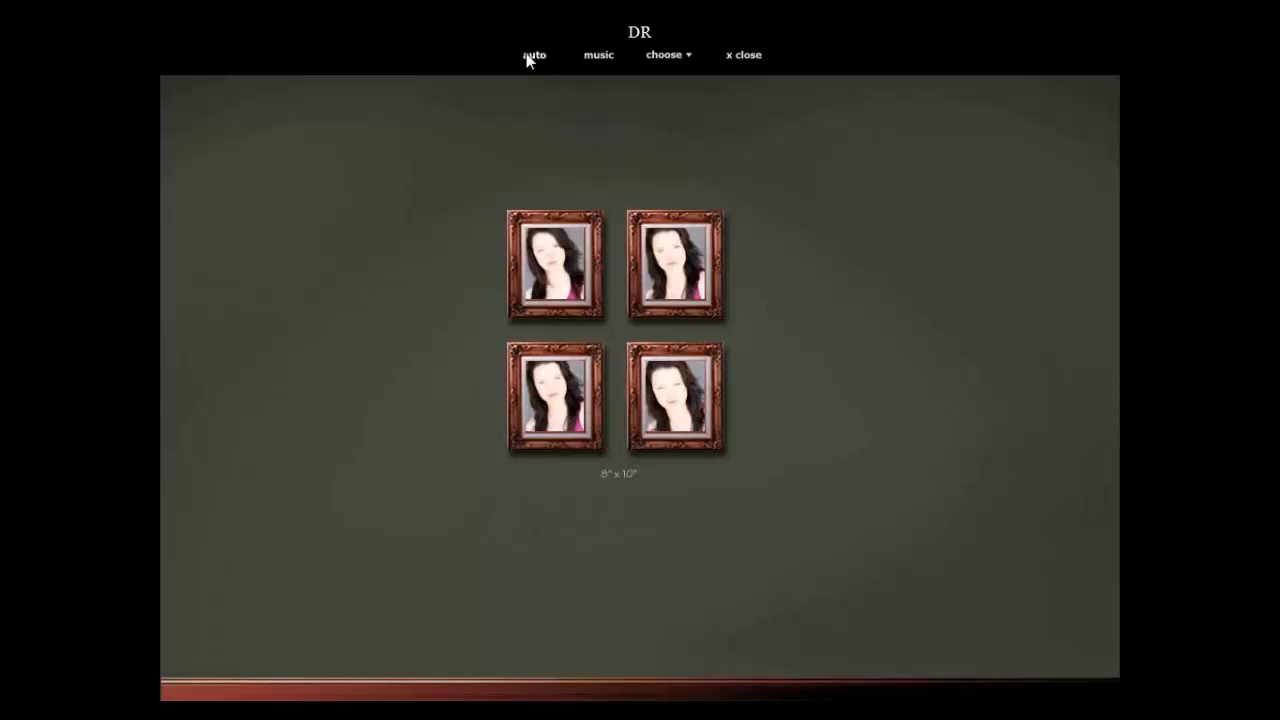
{"action": "left_click", "coordinate": [758, 58]}
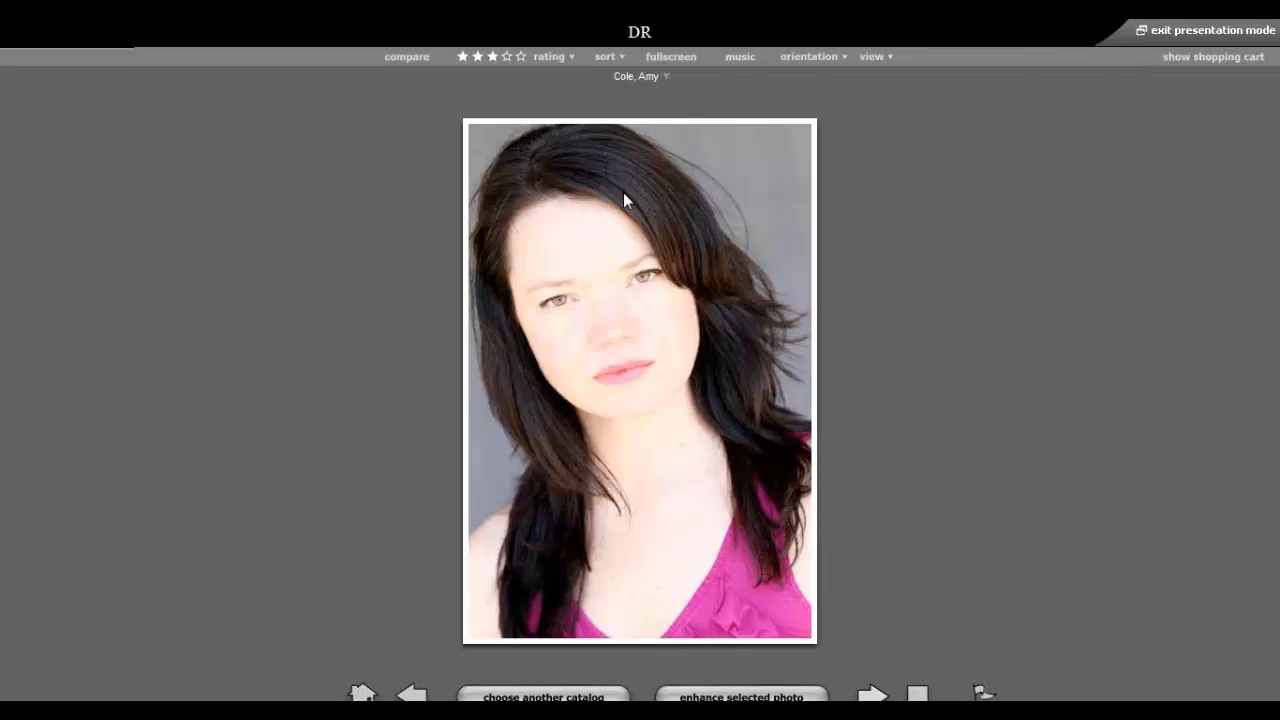
Switch to the Four Photos view and select 31.jpg at top left.
{"action": "left_click", "coordinate": [872, 57]}
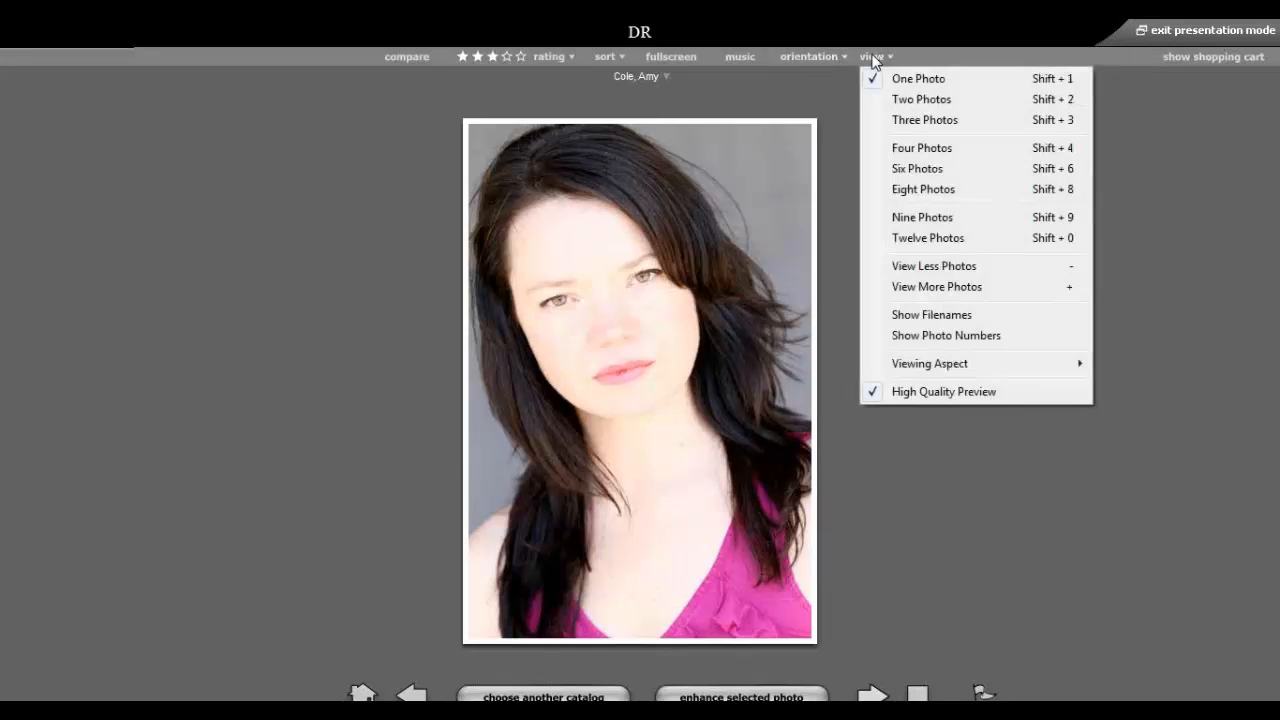
{"action": "left_click", "coordinate": [920, 150]}
{"action": "left_click", "coordinate": [881, 254]}
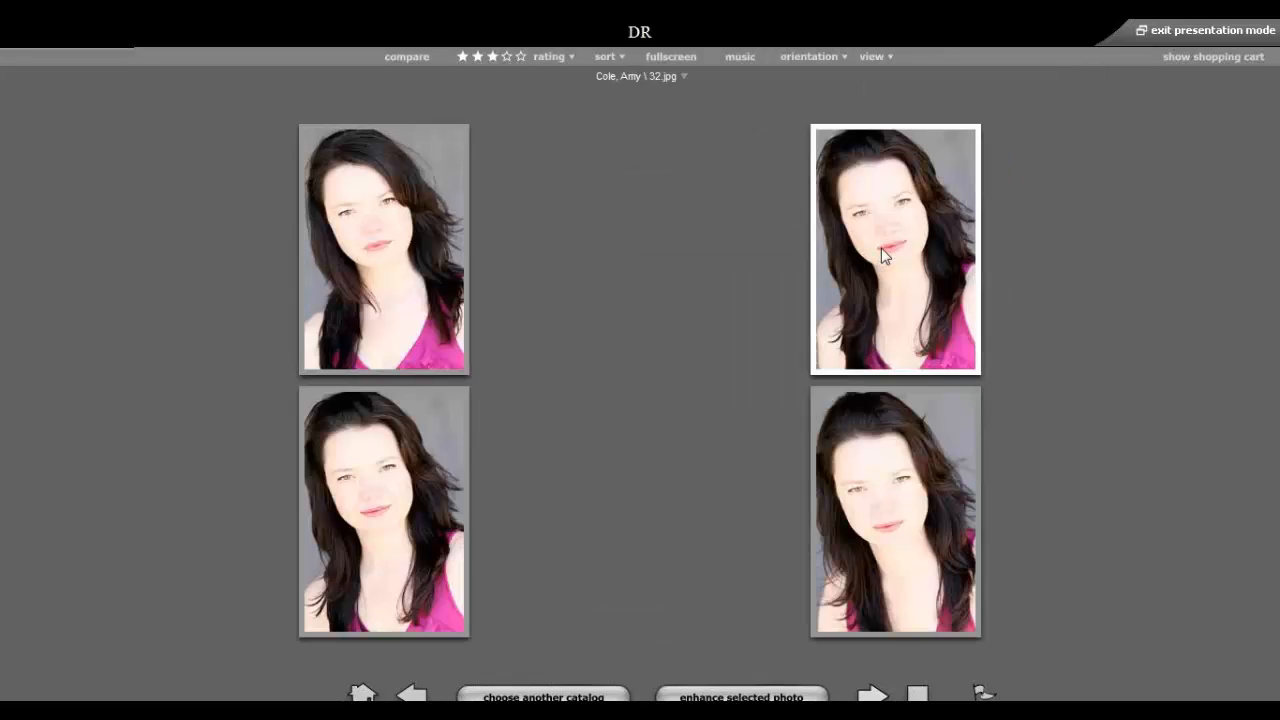
{"action": "left_click", "coordinate": [406, 206]}
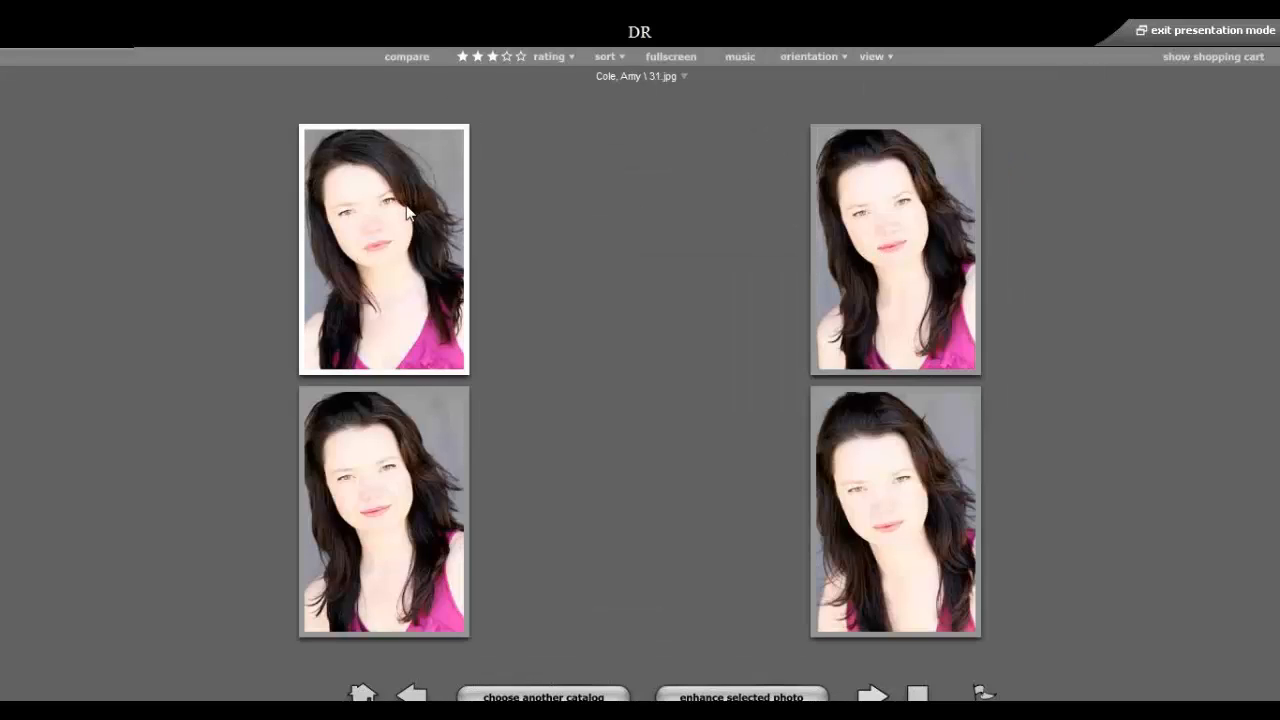
{"action": "left_click", "coordinate": [894, 233]}
{"action": "left_click", "coordinate": [417, 233]}
Rate 31.jpg 5 Star - Best.
{"action": "left_click", "coordinate": [561, 57]}
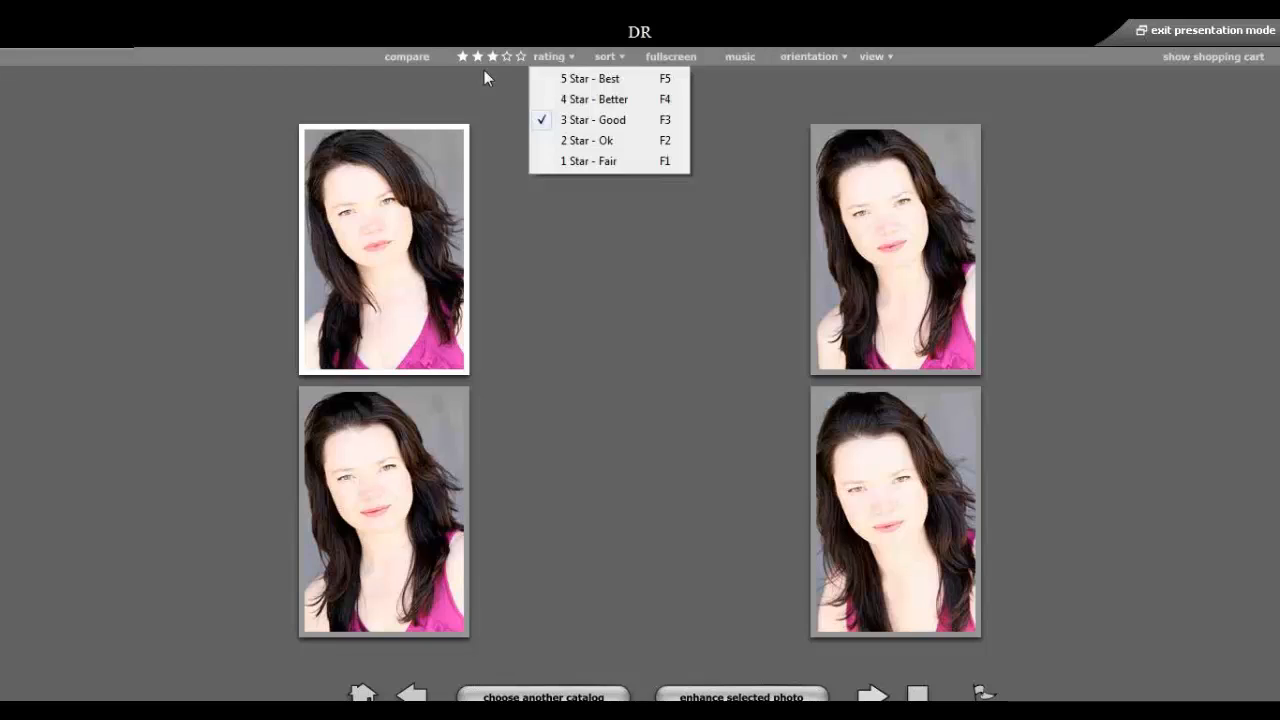
{"action": "left_click", "coordinate": [207, 101]}
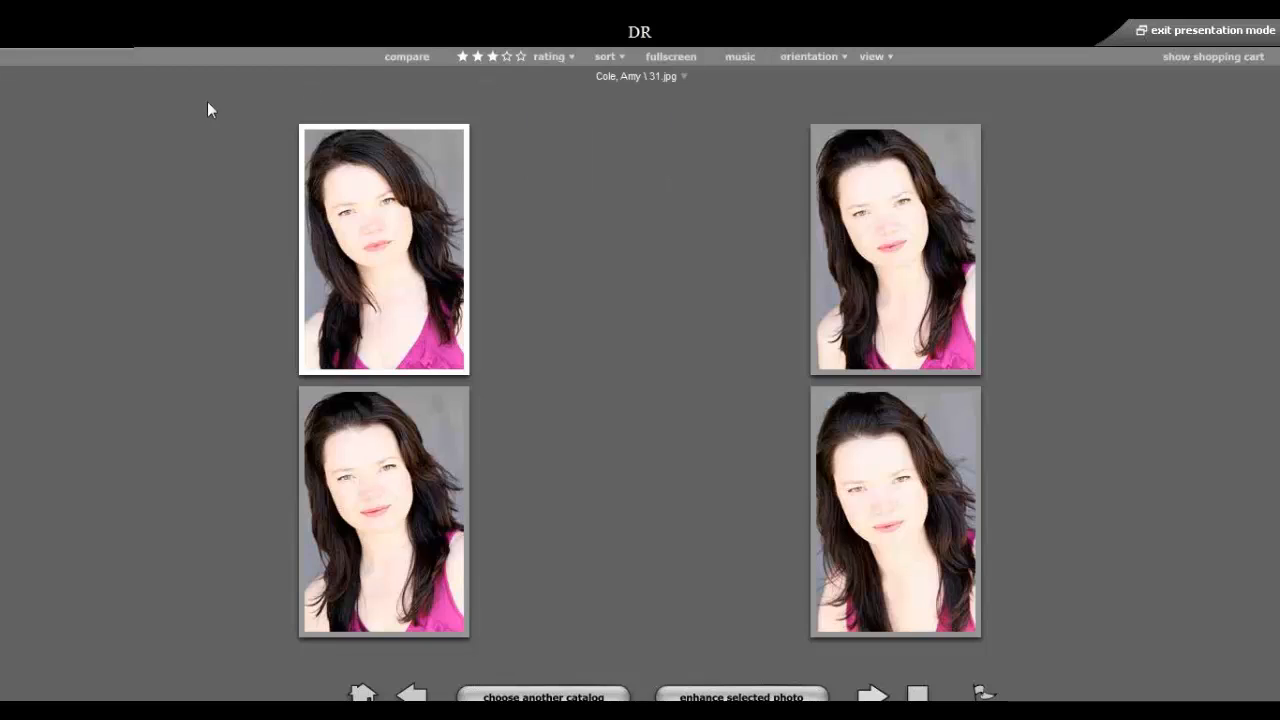
{"action": "left_click", "coordinate": [546, 57]}
{"action": "left_click", "coordinate": [370, 254]}
{"action": "left_click", "coordinate": [566, 57]}
{"action": "left_click", "coordinate": [595, 78]}
Rate 32.jpg 4 Star - Better, then select 34.jpg for rating.
{"action": "left_click", "coordinate": [865, 223]}
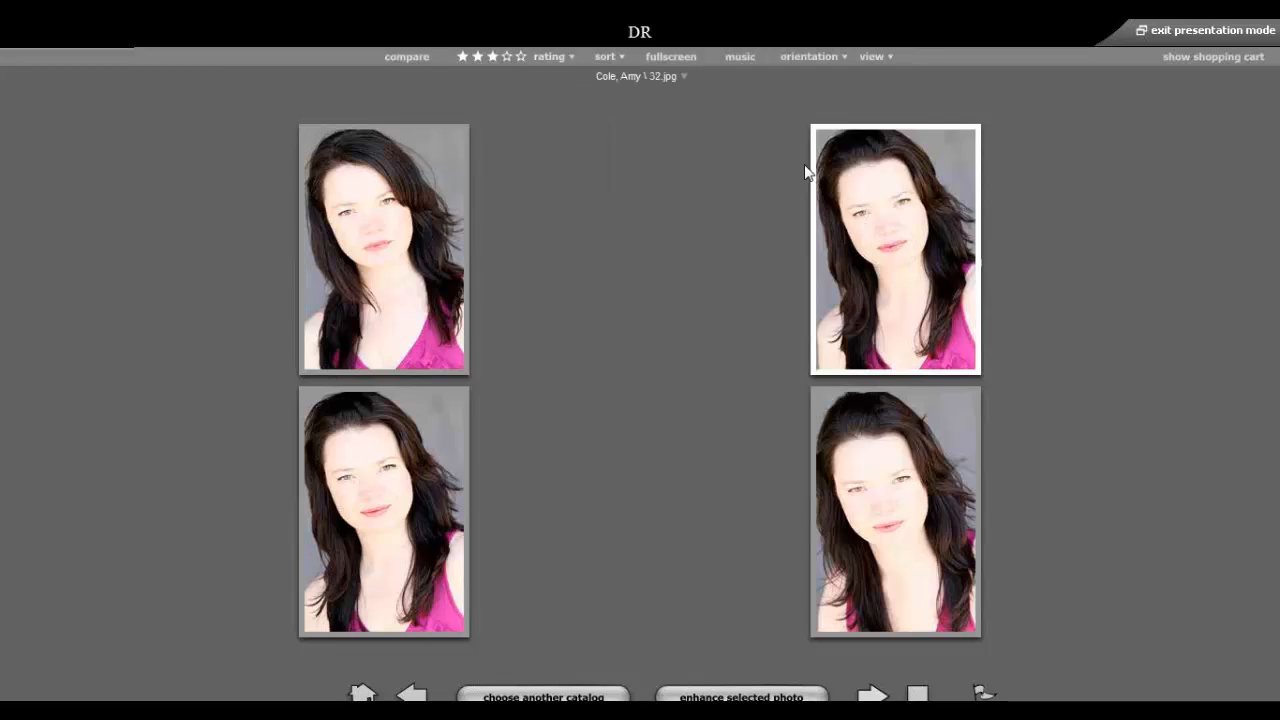
{"action": "left_click", "coordinate": [548, 61]}
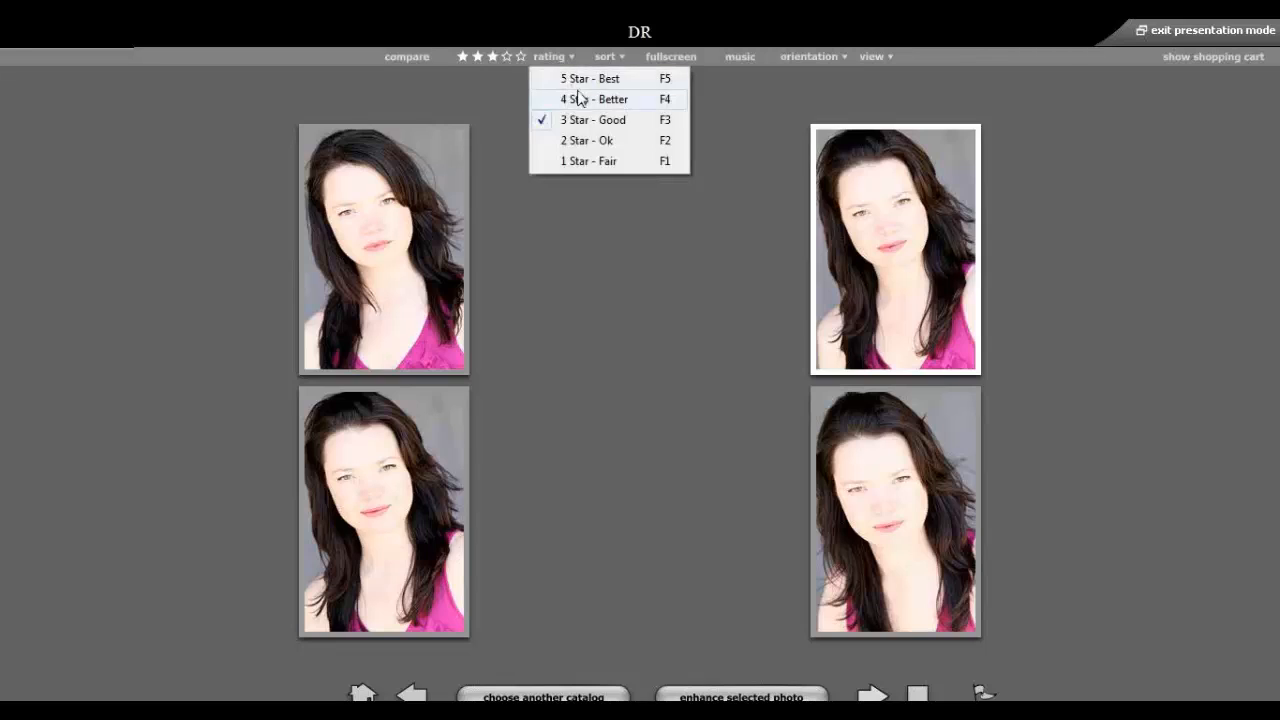
{"action": "left_click", "coordinate": [581, 97]}
{"action": "left_click", "coordinate": [866, 449]}
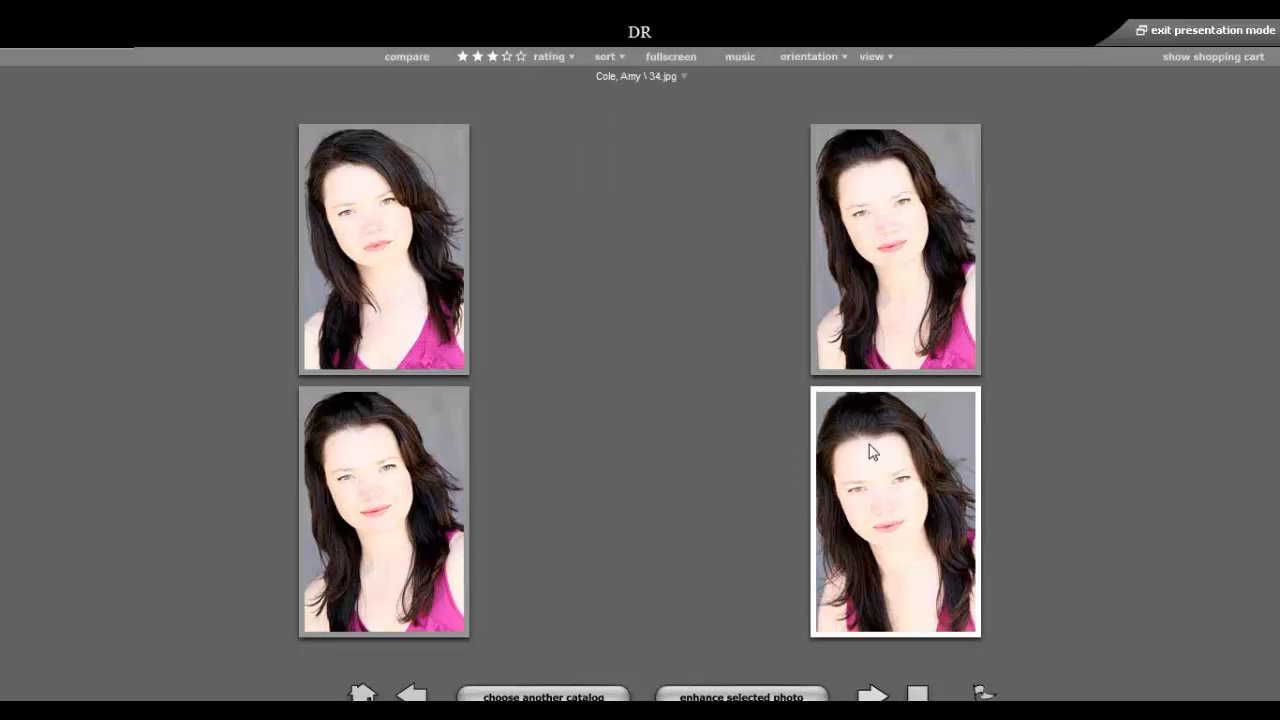
{"action": "left_click", "coordinate": [564, 60]}
Rate 34.jpg 1 Star - Fair and sort the photos by rating.
{"action": "left_click", "coordinate": [584, 162]}
{"action": "left_click", "coordinate": [612, 57]}
{"action": "left_click", "coordinate": [653, 79]}
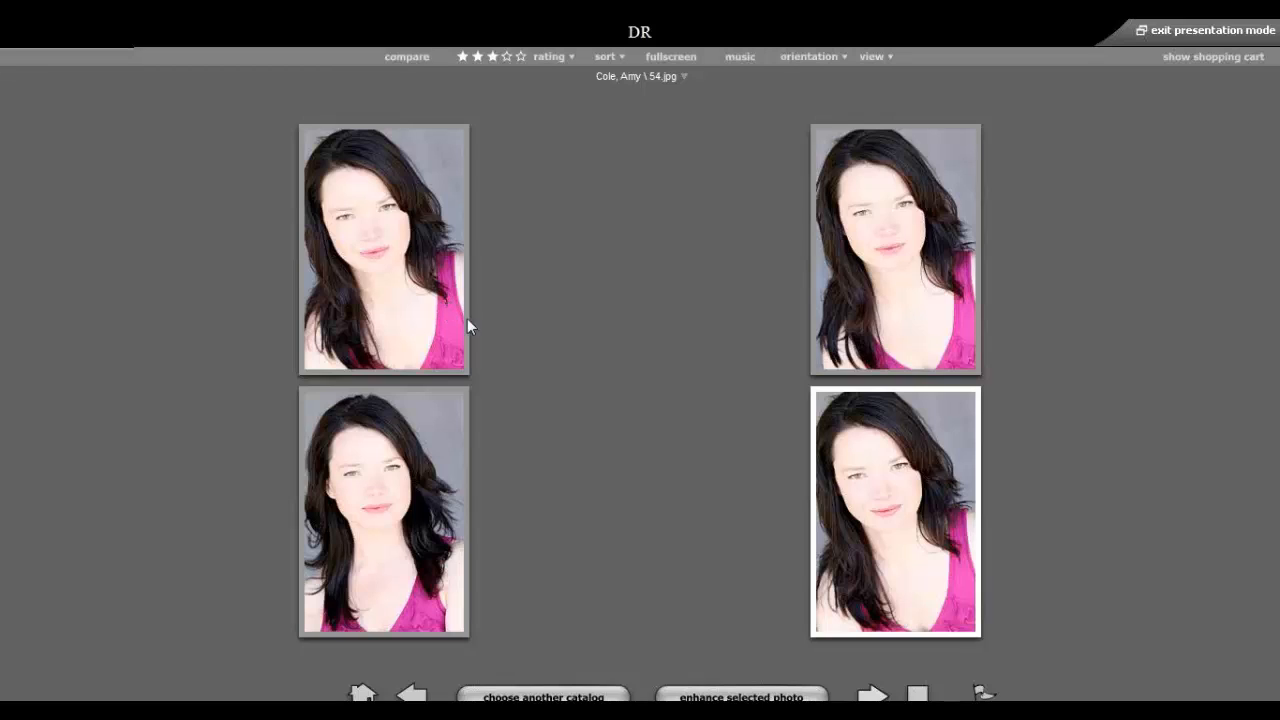
Convert 52.jpg to black & white using the photo enhancement tools.
{"action": "left_click", "coordinate": [918, 316]}
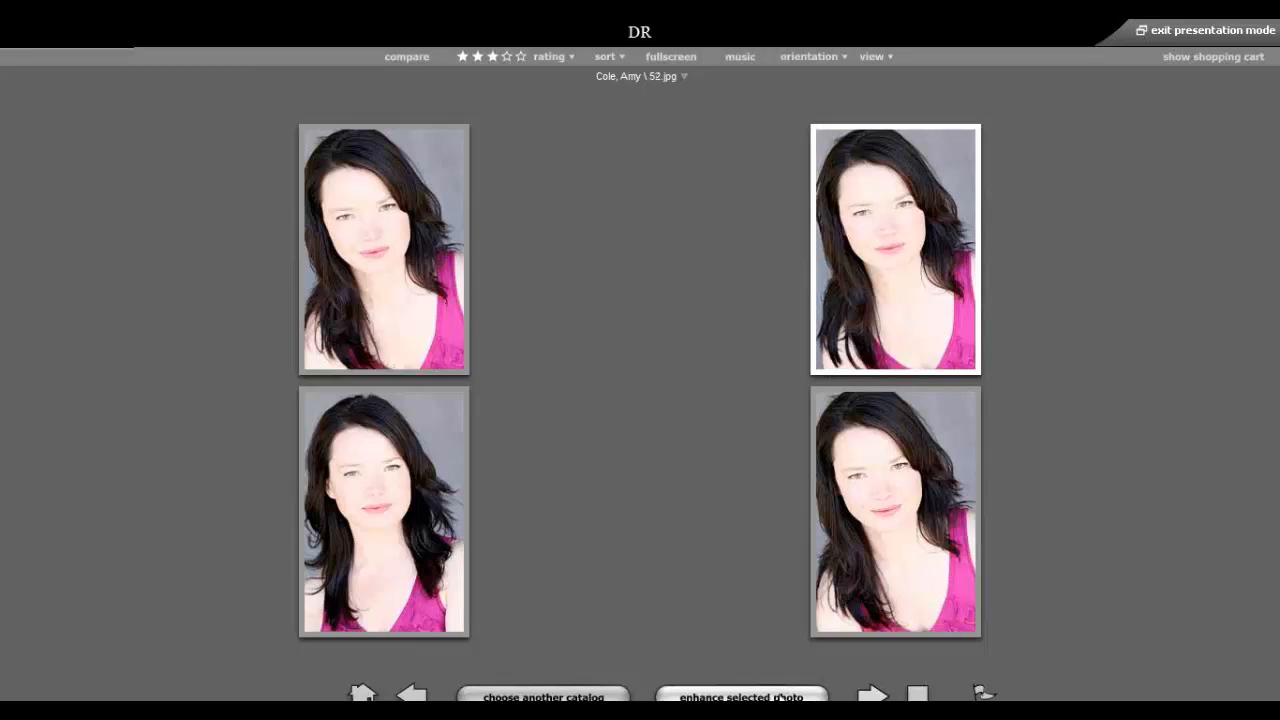
{"action": "left_click", "coordinate": [729, 697]}
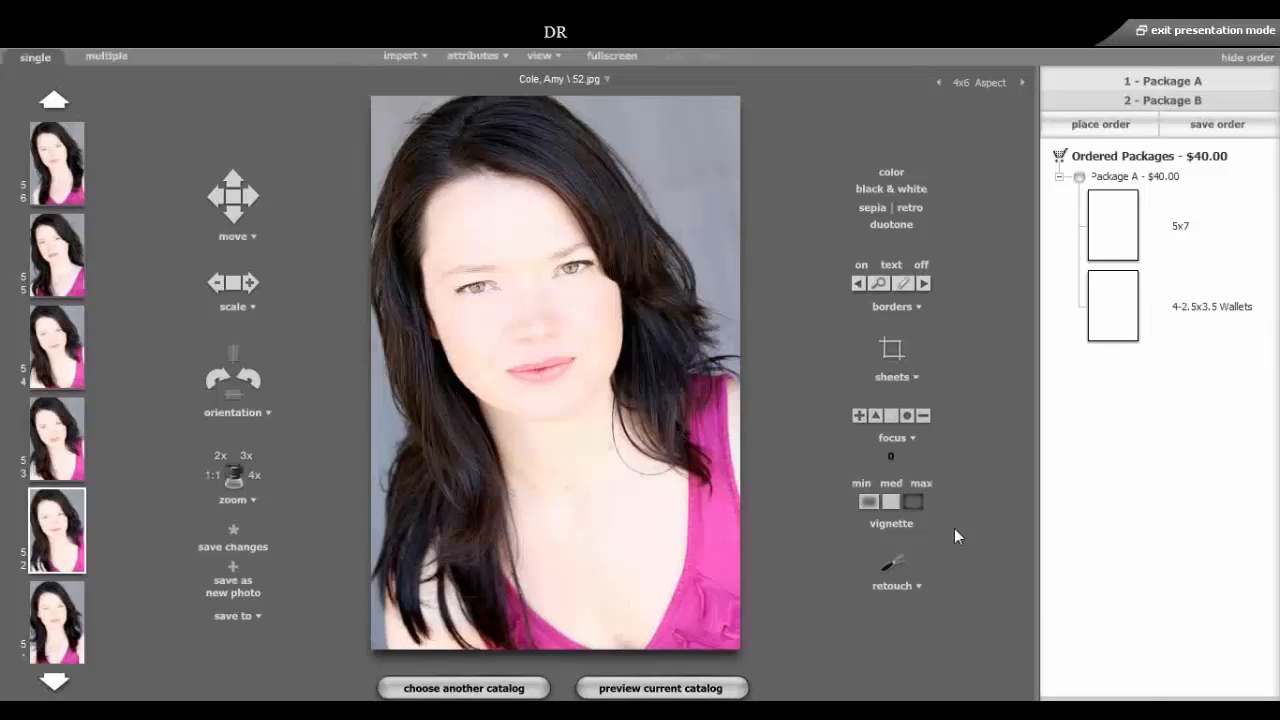
{"action": "left_click", "coordinate": [909, 188]}
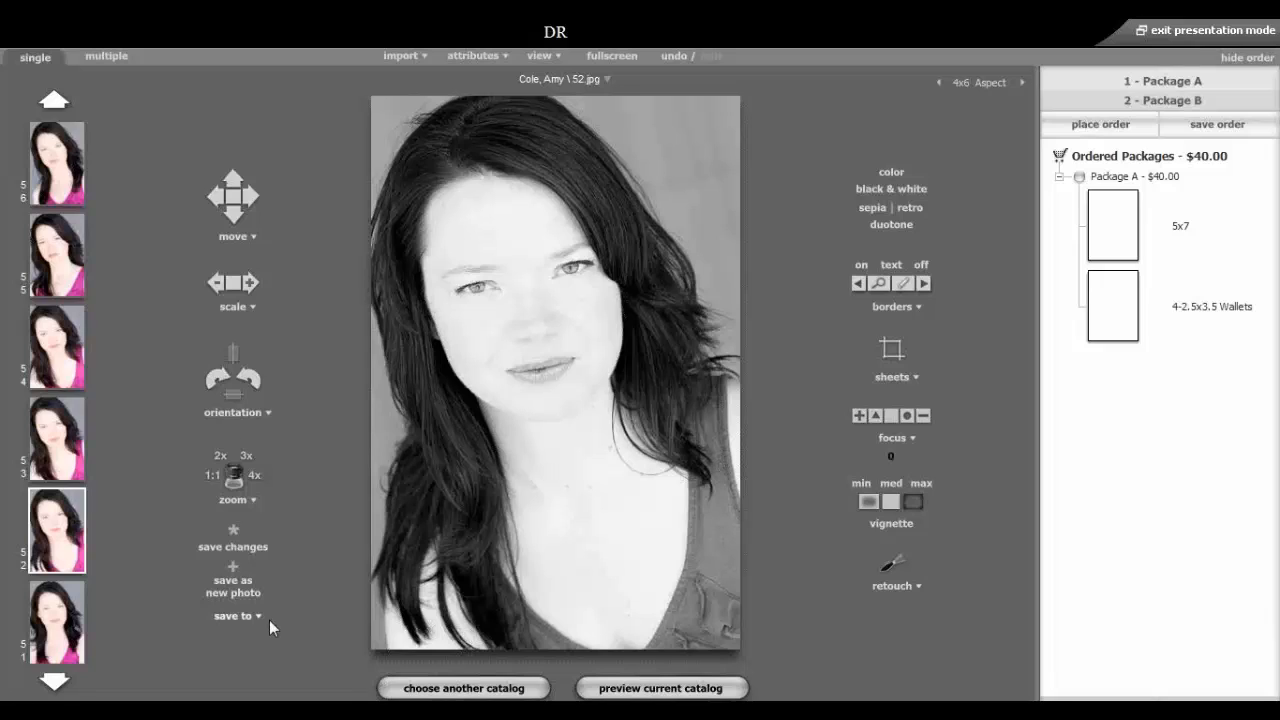
Exit presentation mode, select the customer's portrait catalog and open the catalogs menu.
{"action": "left_click", "coordinate": [1180, 34]}
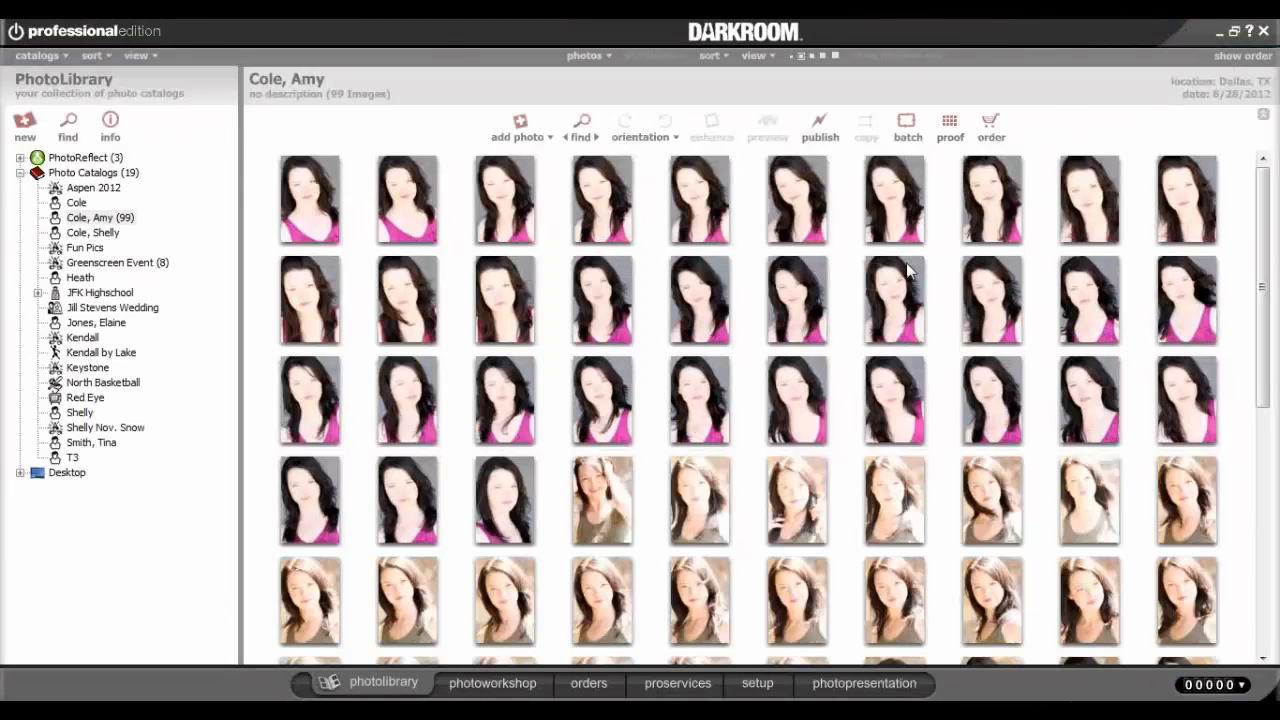
{"action": "left_click", "coordinate": [101, 219]}
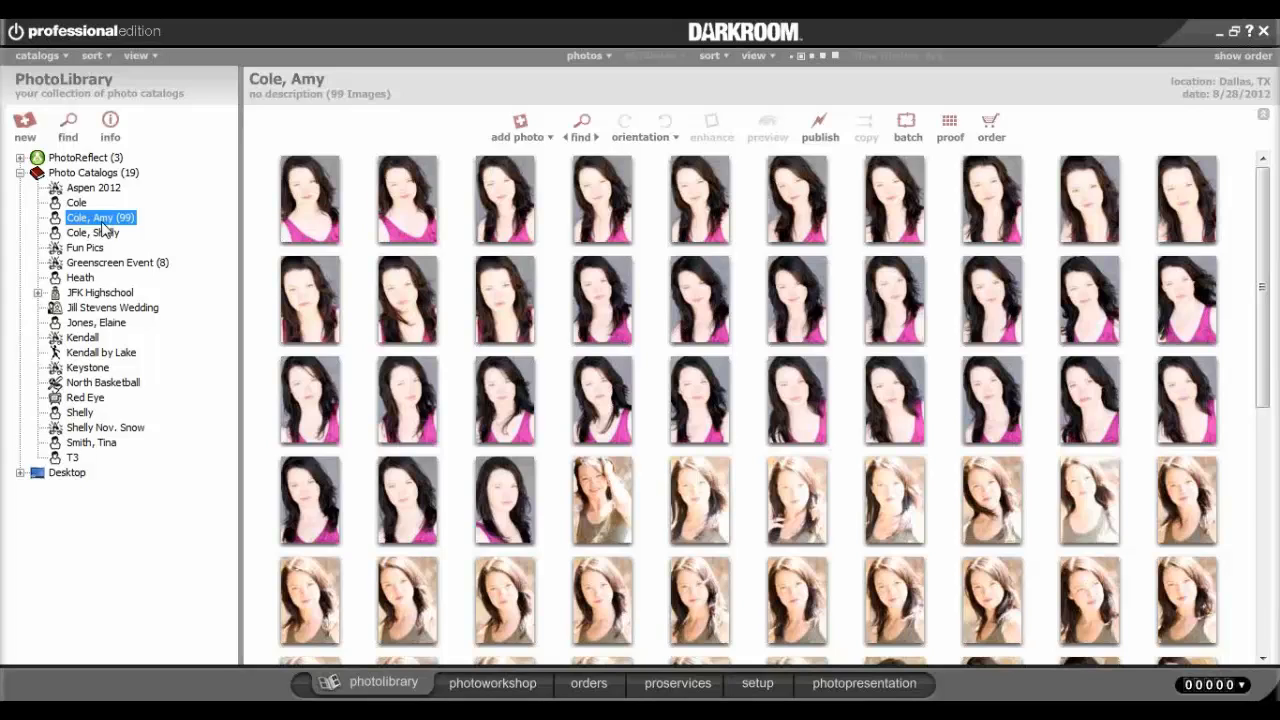
{"action": "left_click", "coordinate": [37, 56]}
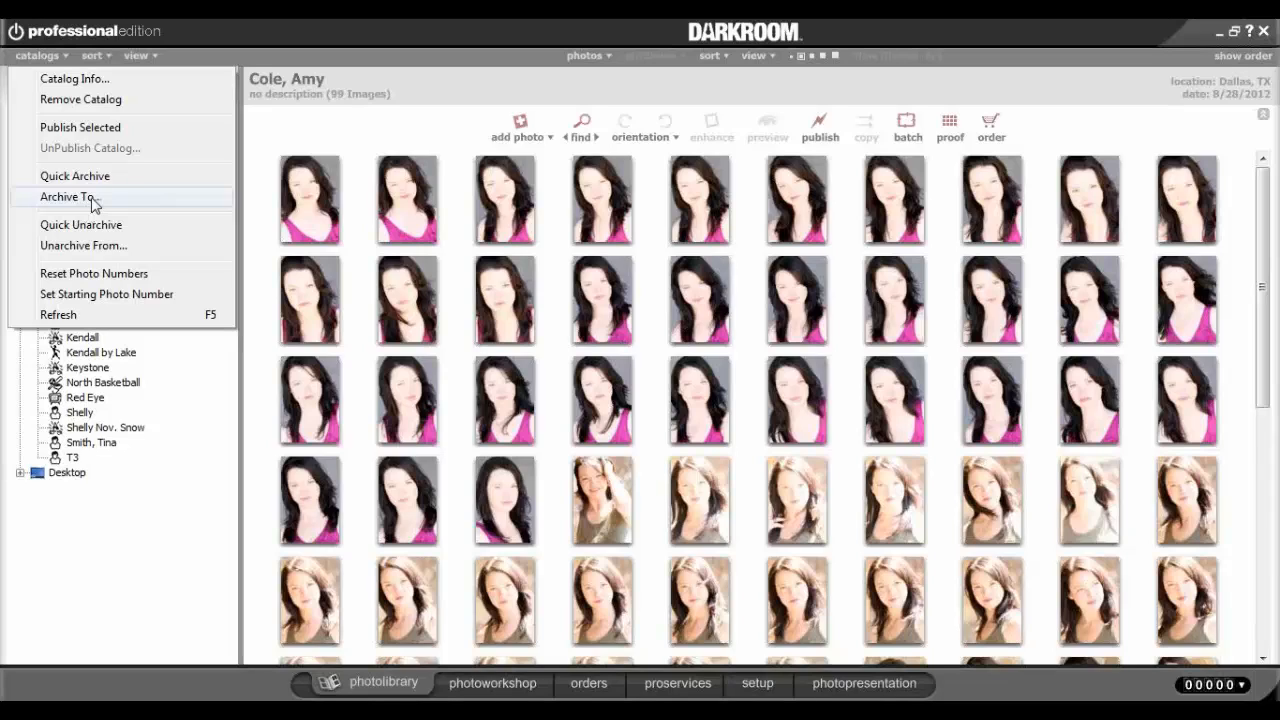
Archive the customer's 99-image catalog into the Raster folder, choose Keep, and reselect it.
{"action": "left_click", "coordinate": [446, 70]}
{"action": "left_click", "coordinate": [102, 221]}
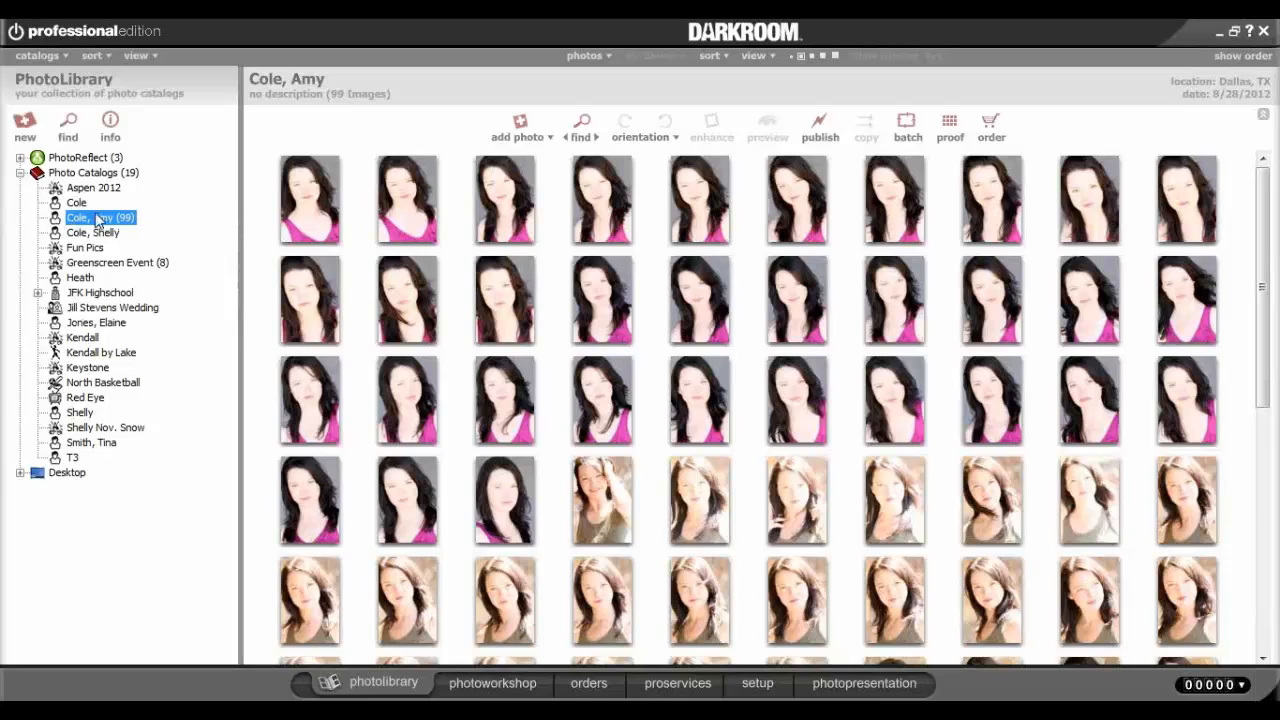
{"action": "left_click", "coordinate": [47, 53]}
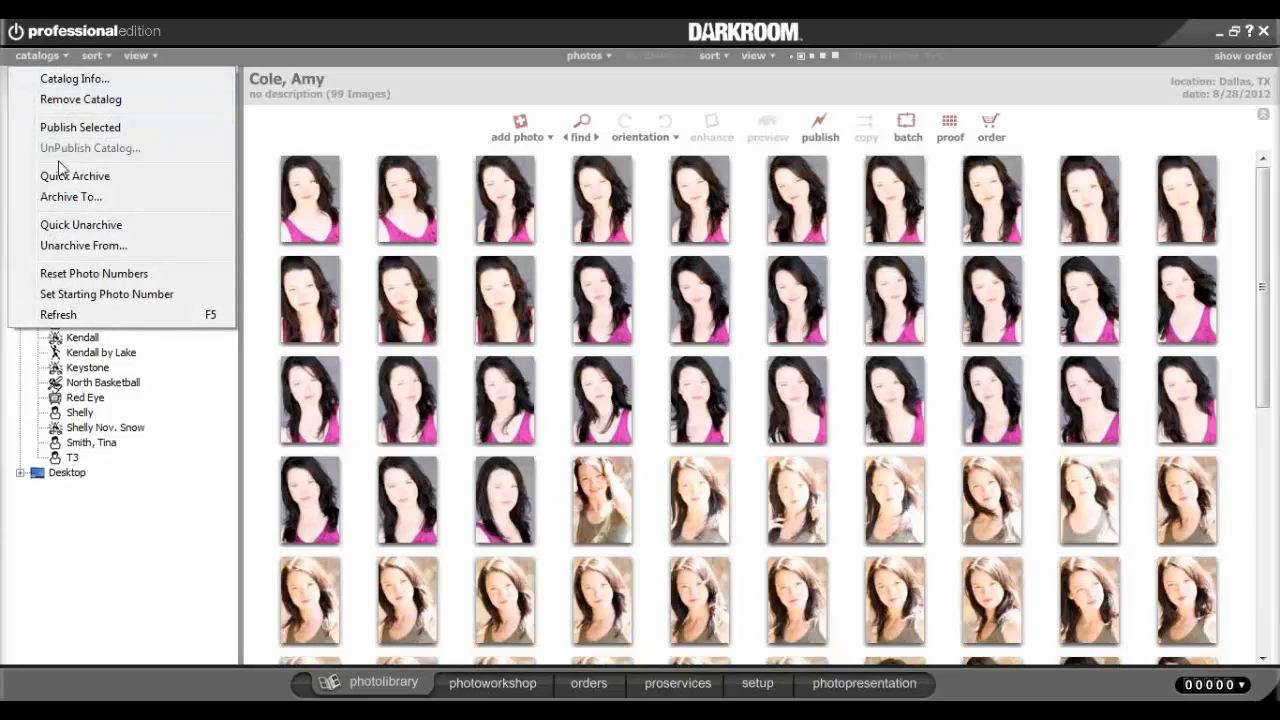
{"action": "left_click", "coordinate": [72, 197]}
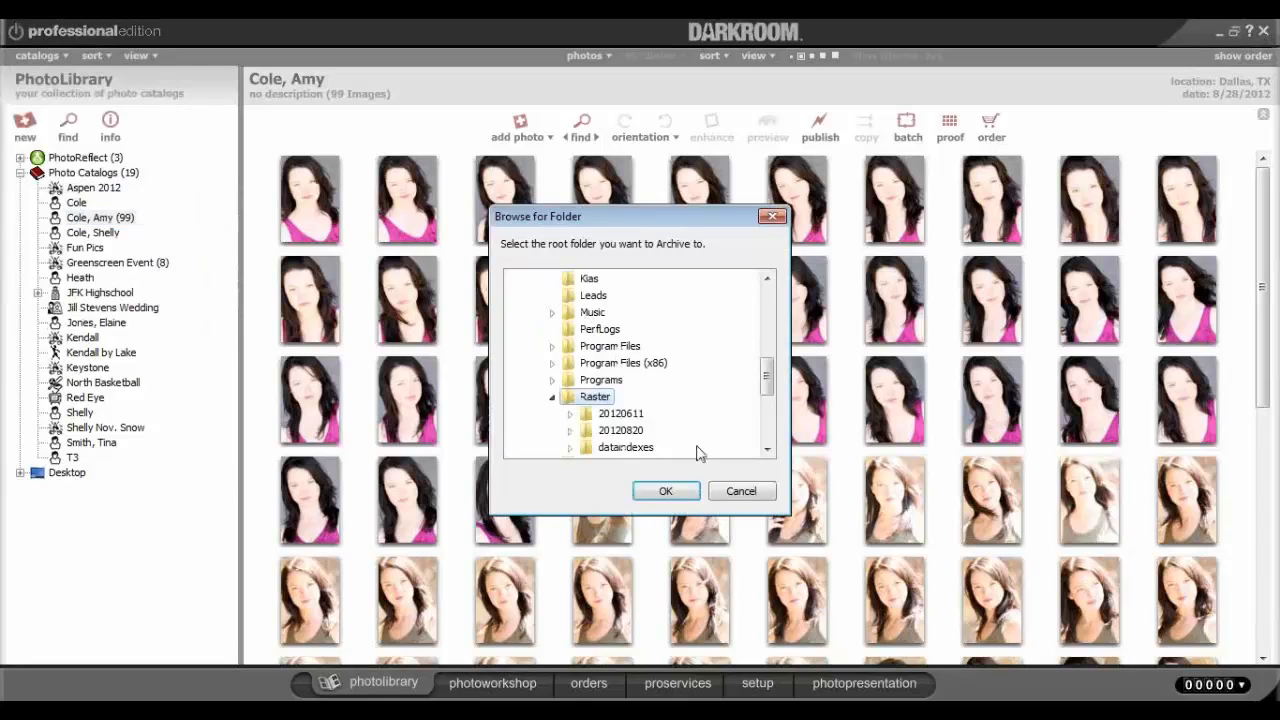
{"action": "left_click_drag", "start_coordinate": [766, 377], "coordinate": [769, 392]}
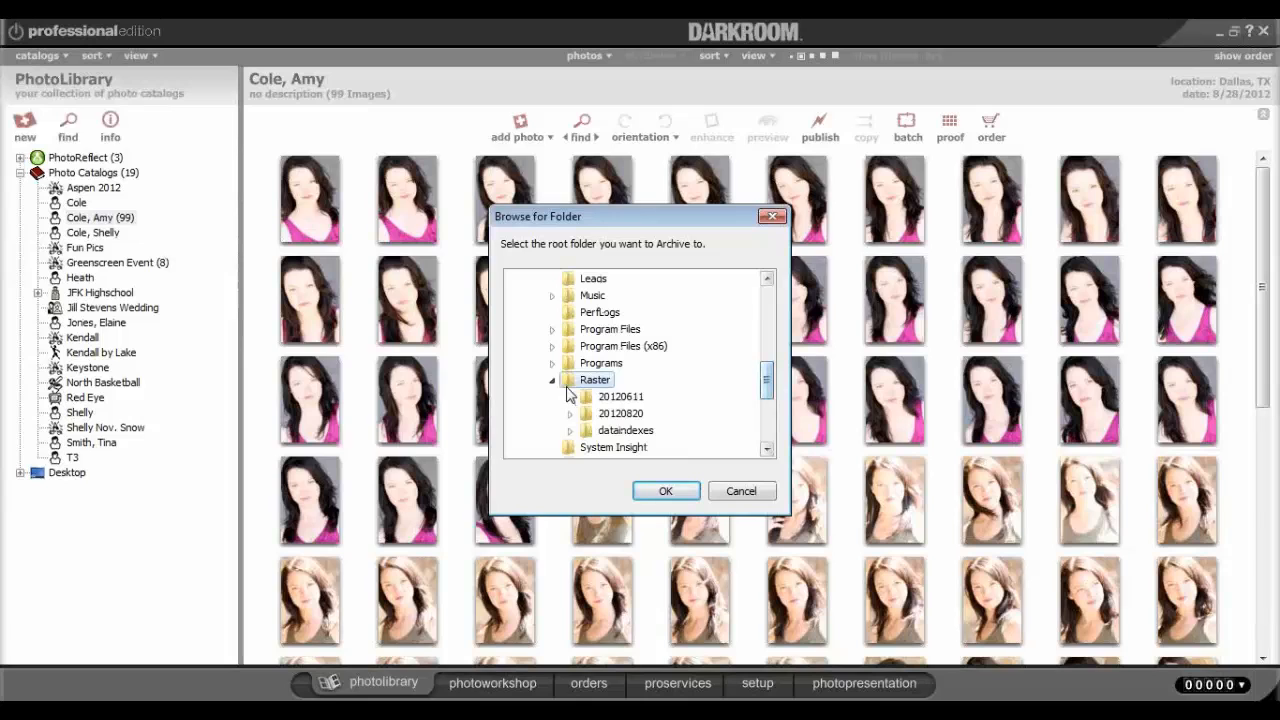
{"action": "left_click", "coordinate": [671, 491]}
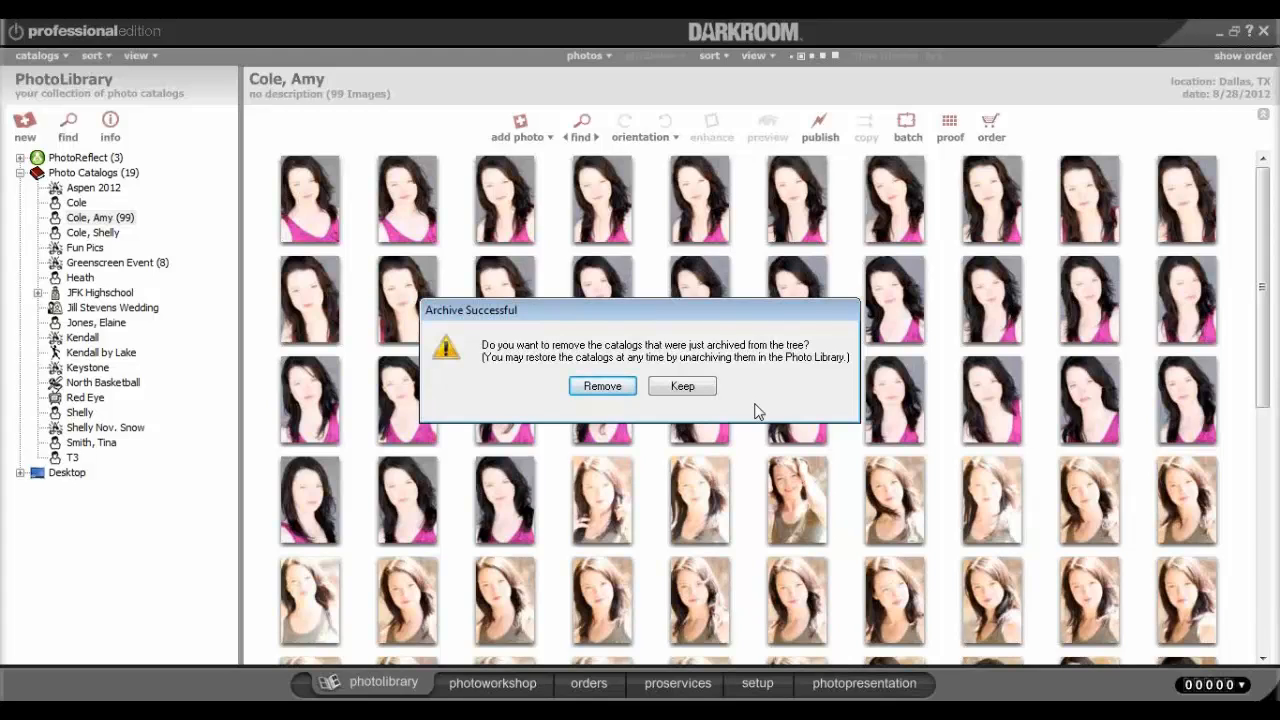
{"action": "left_click", "coordinate": [688, 390]}
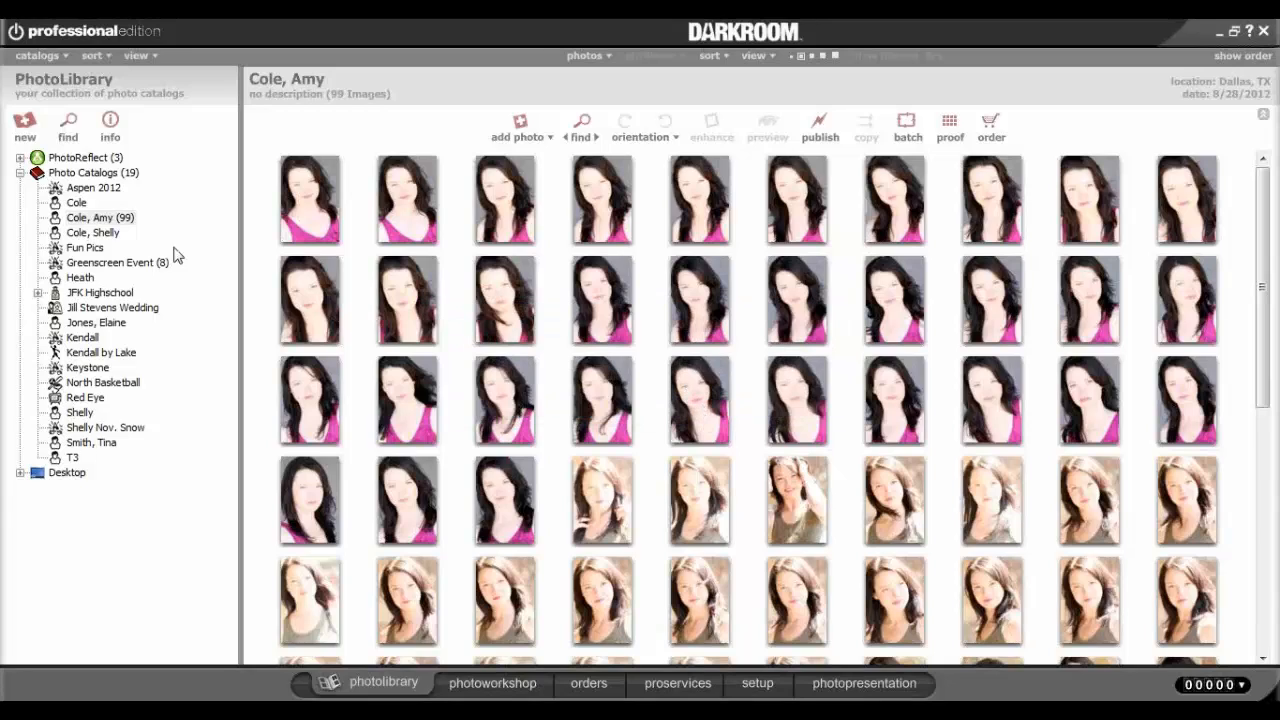
{"action": "left_click", "coordinate": [86, 220]}
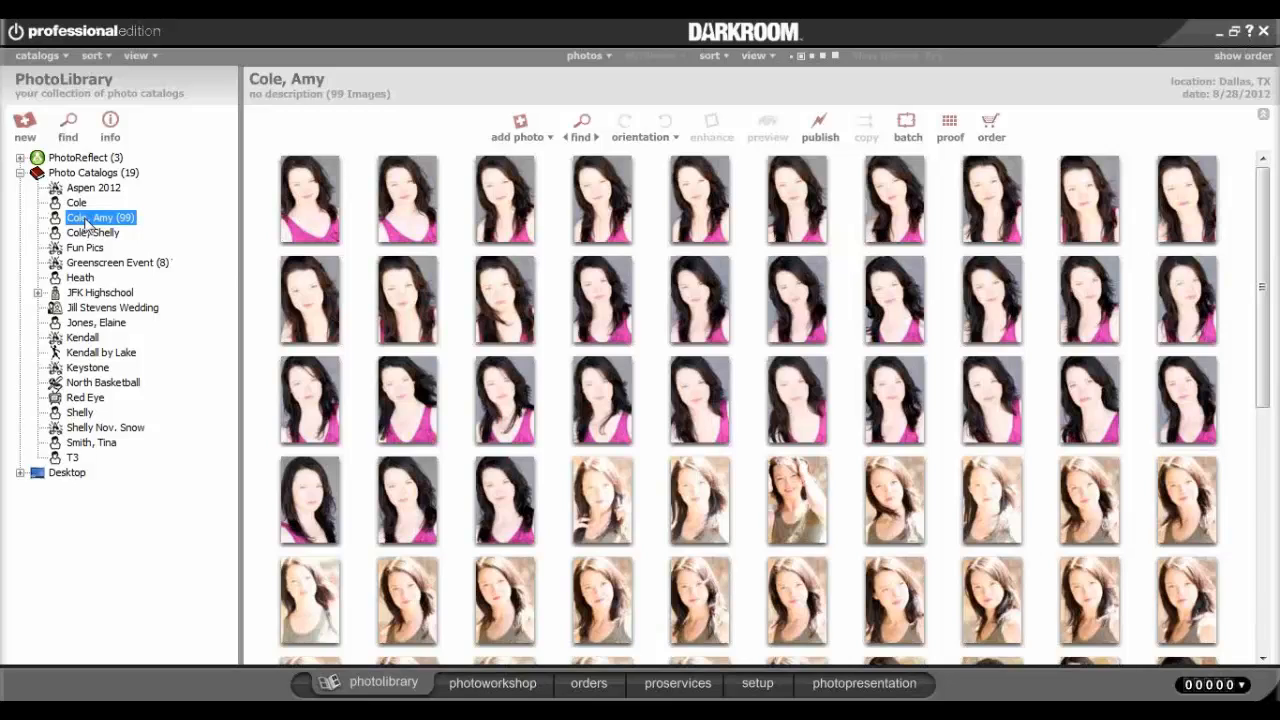
{"action": "right_click", "coordinate": [86, 220]}
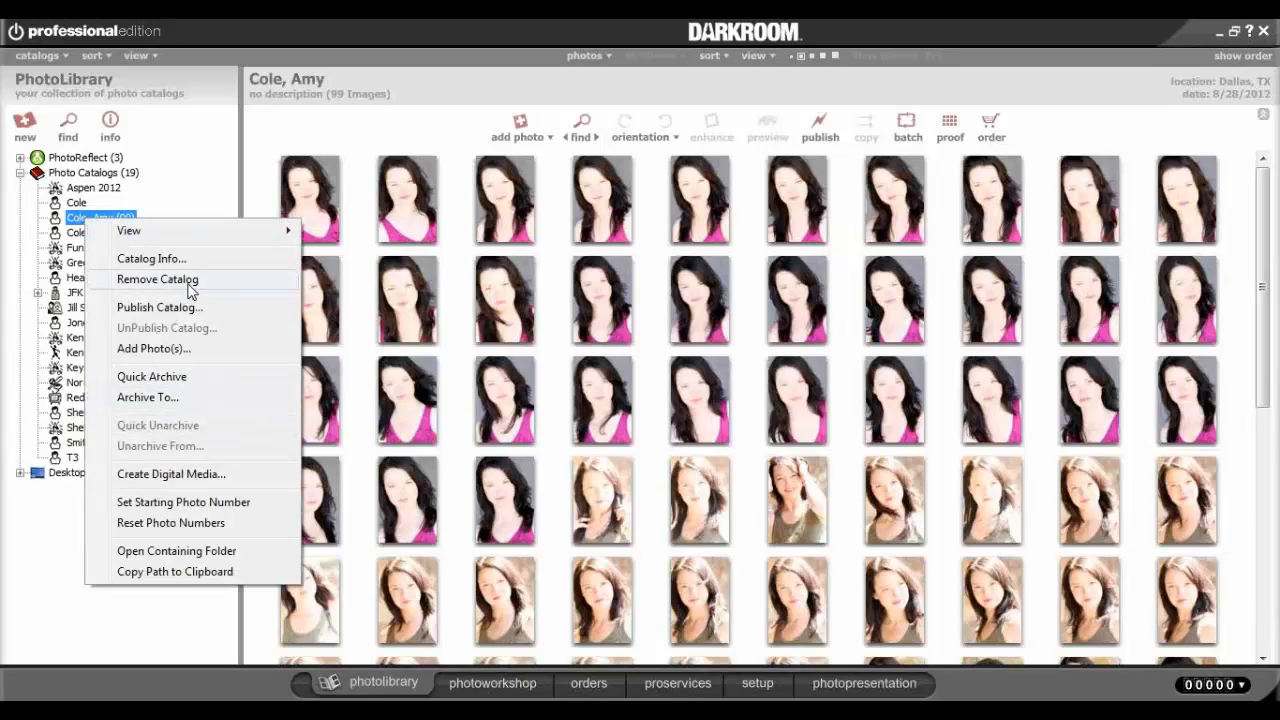
{"action": "left_click", "coordinate": [214, 190]}
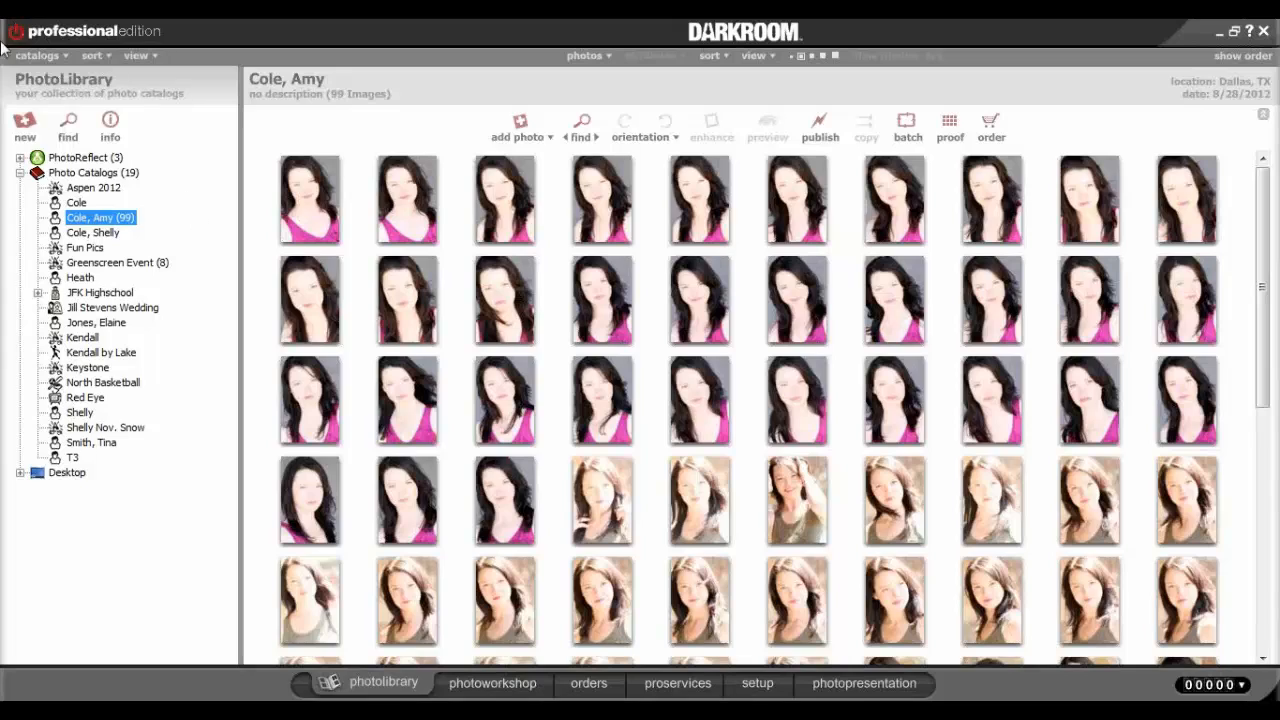
{"action": "left_click", "coordinate": [52, 55]}
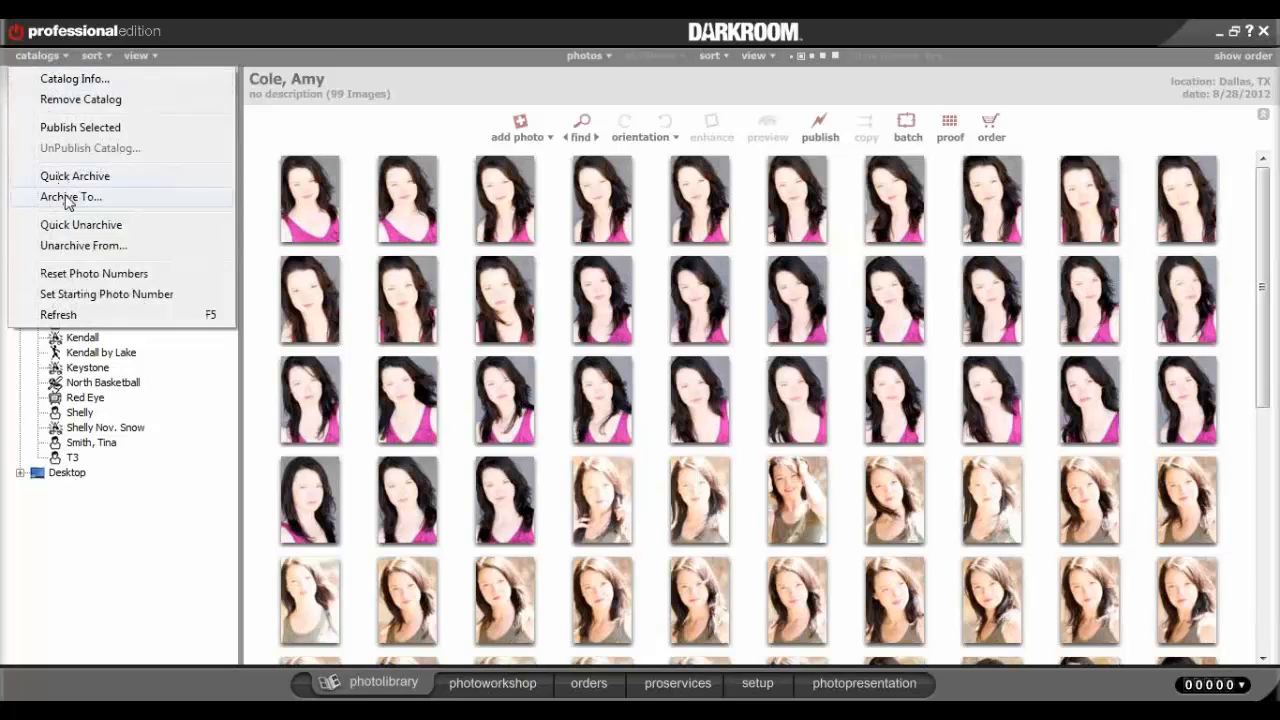
{"action": "left_click", "coordinate": [90, 248]}
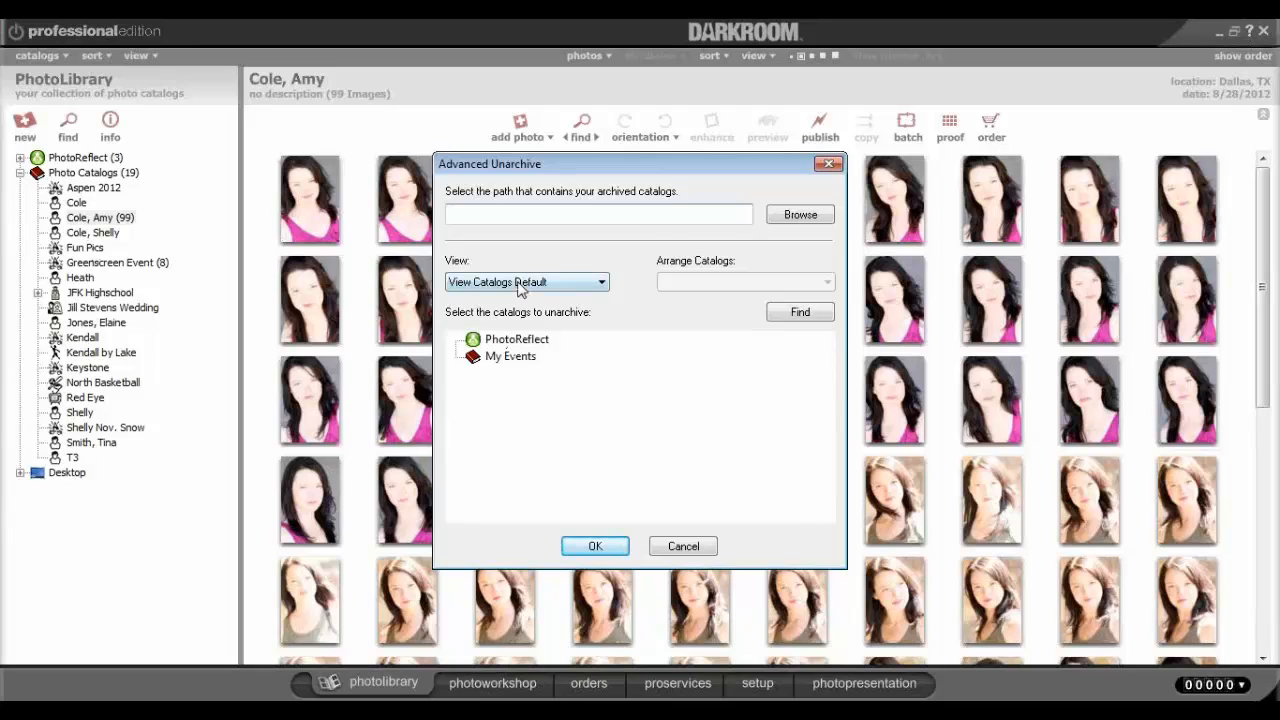
{"action": "left_click", "coordinate": [811, 216]}
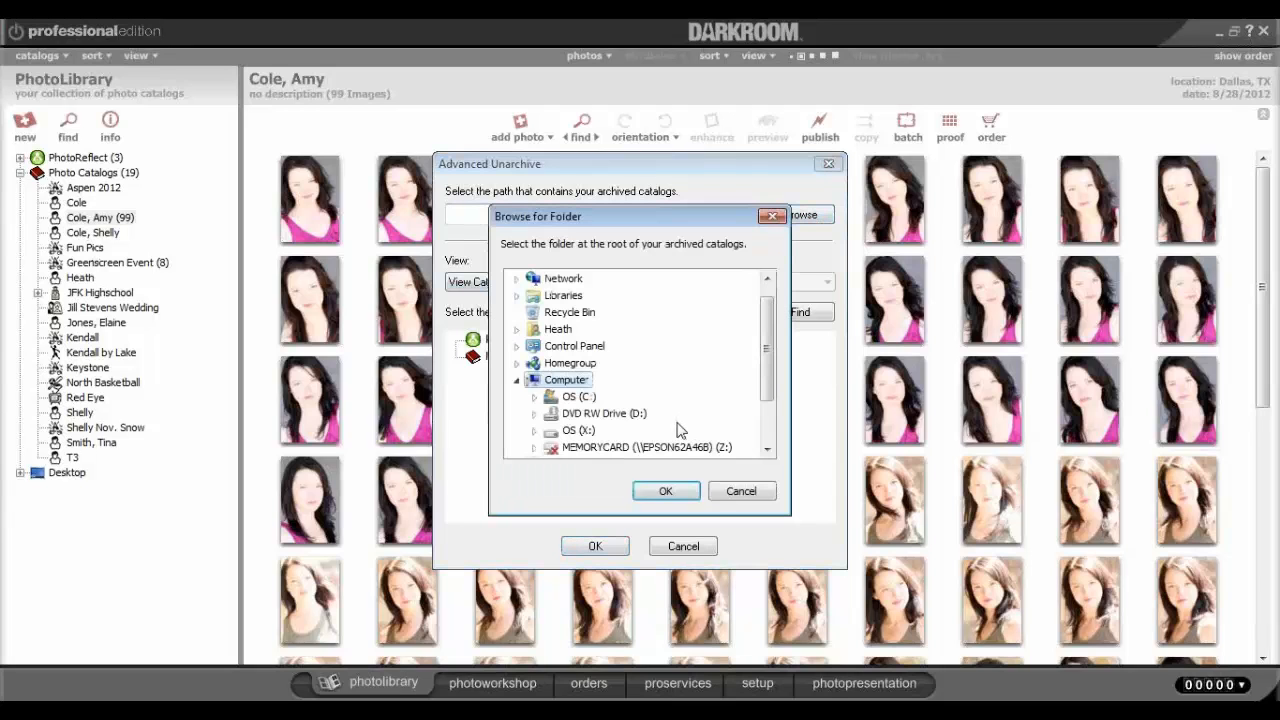
{"action": "left_click", "coordinate": [741, 492]}
{"action": "left_click", "coordinate": [684, 547]}
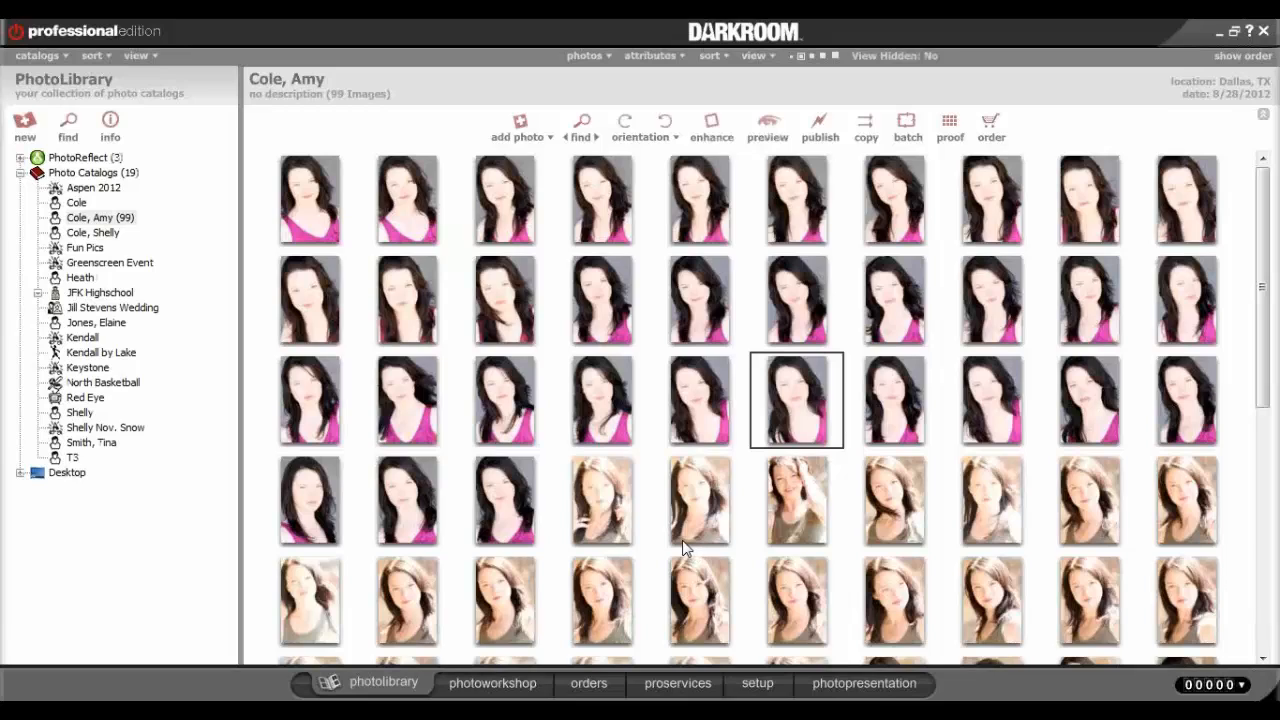
{"action": "left_click", "coordinate": [322, 330]}
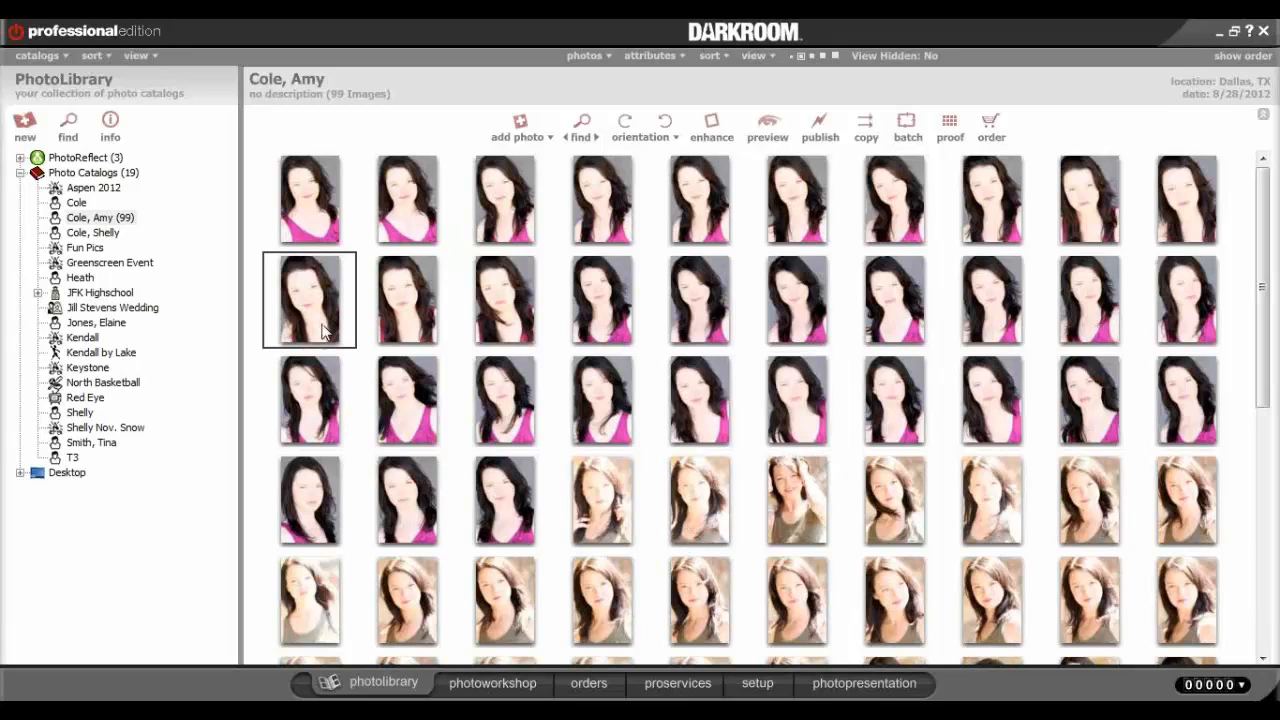
{"action": "left_click", "coordinate": [410, 230]}
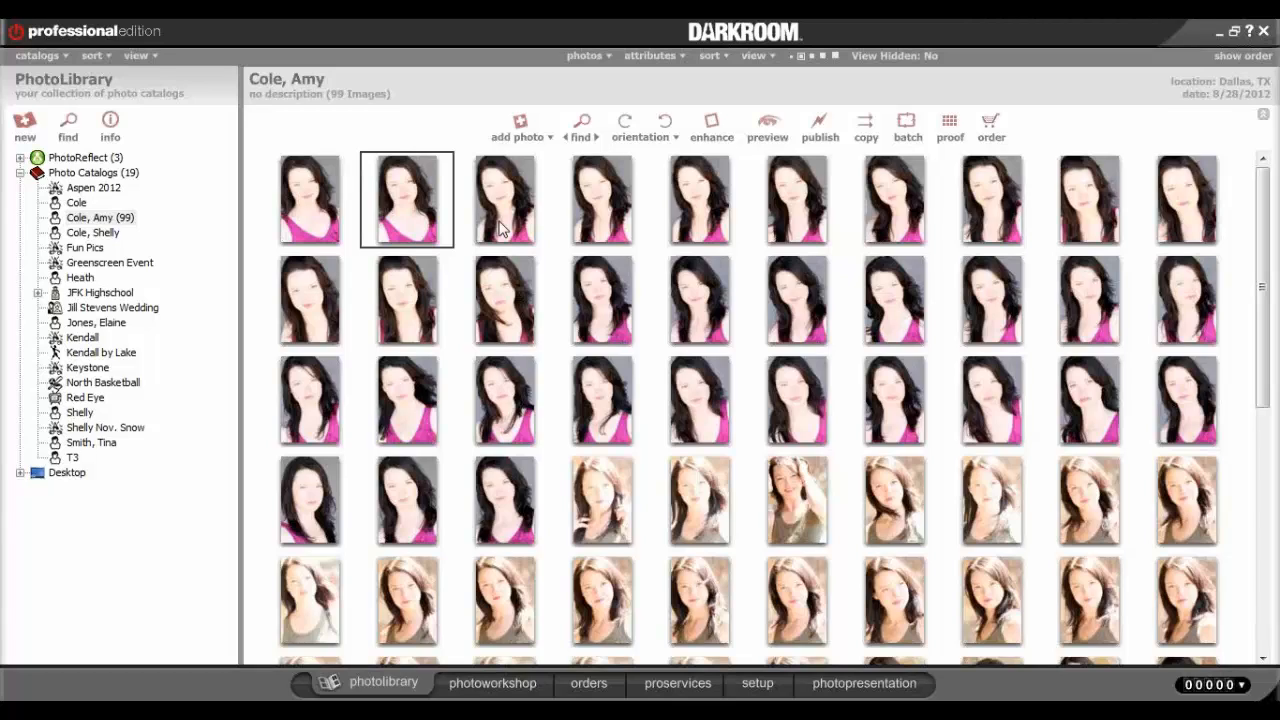
{"action": "left_click", "coordinate": [320, 230]}
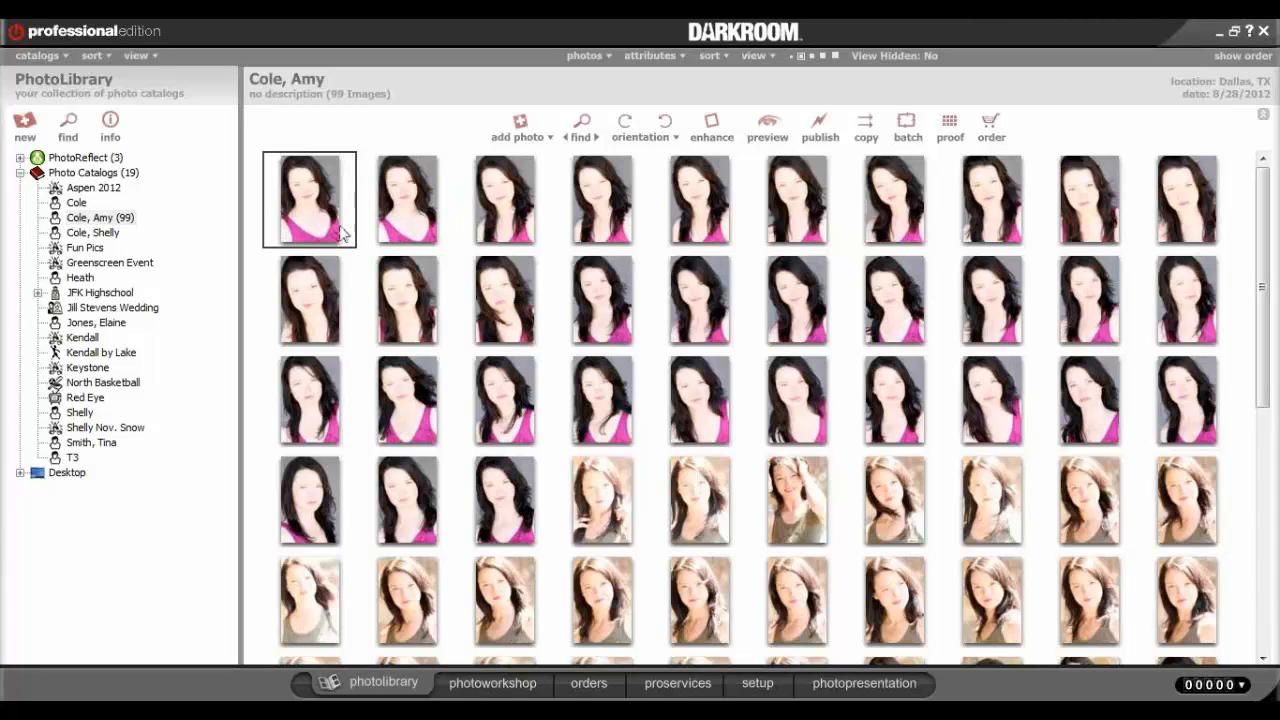
{"action": "left_click", "coordinate": [104, 219]}
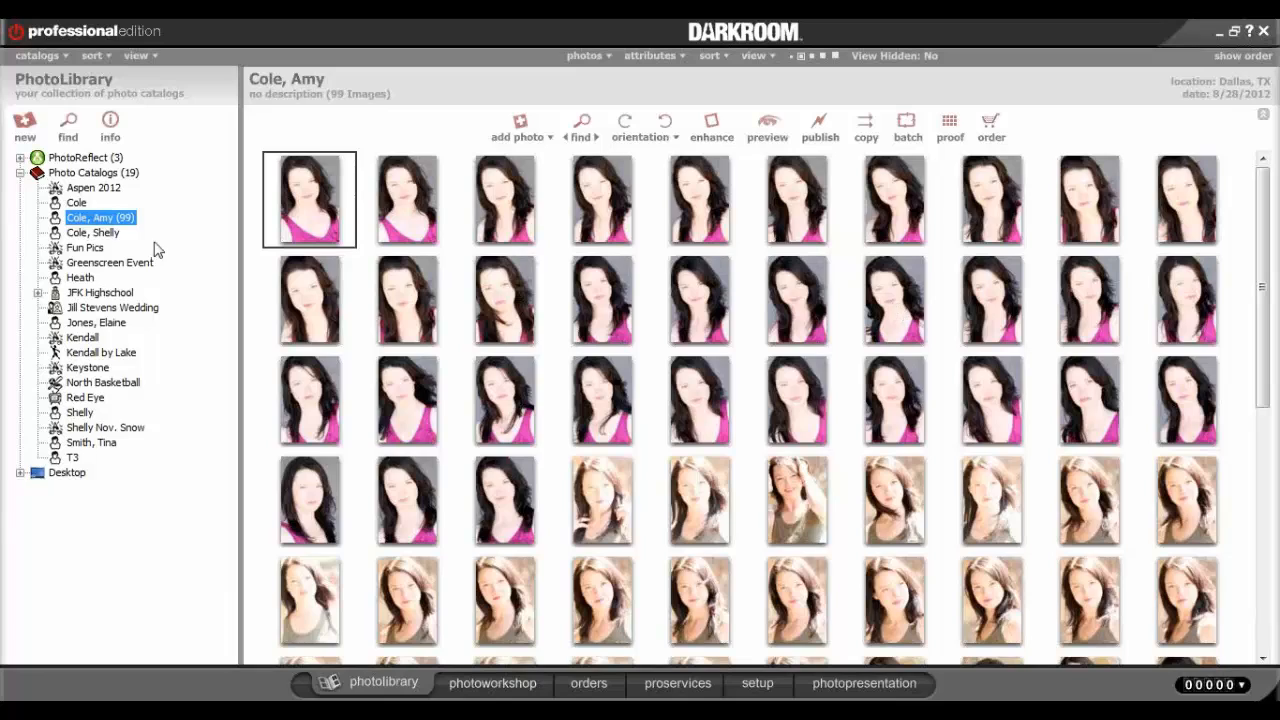
Start Create Digital Media for the customer's catalog and show its General settings.
{"action": "right_click", "coordinate": [101, 219]}
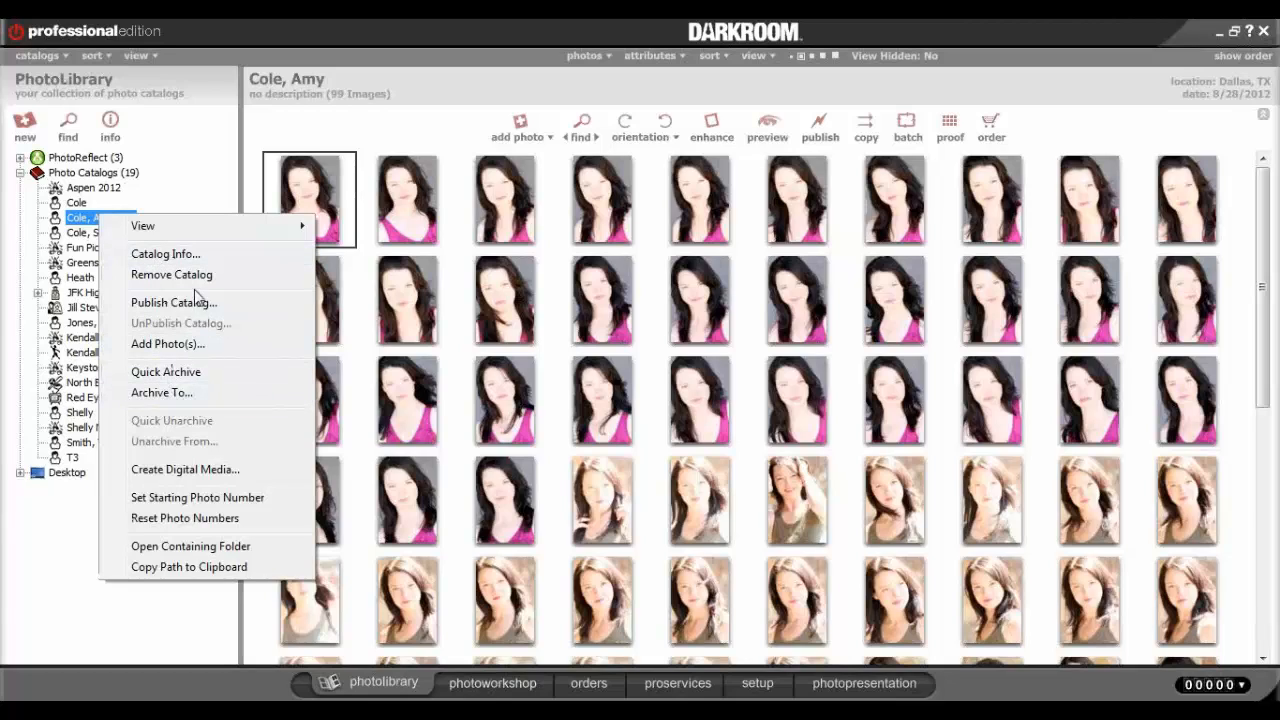
{"action": "left_click", "coordinate": [196, 472]}
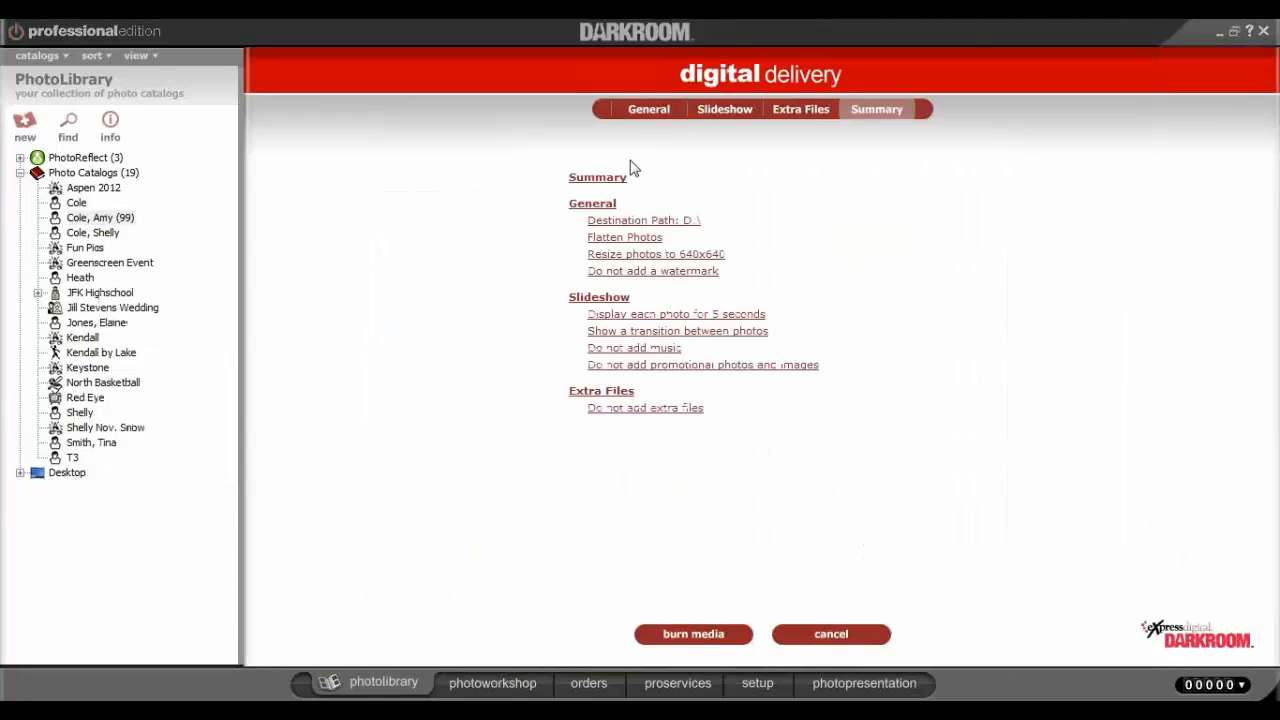
{"action": "left_click", "coordinate": [634, 120]}
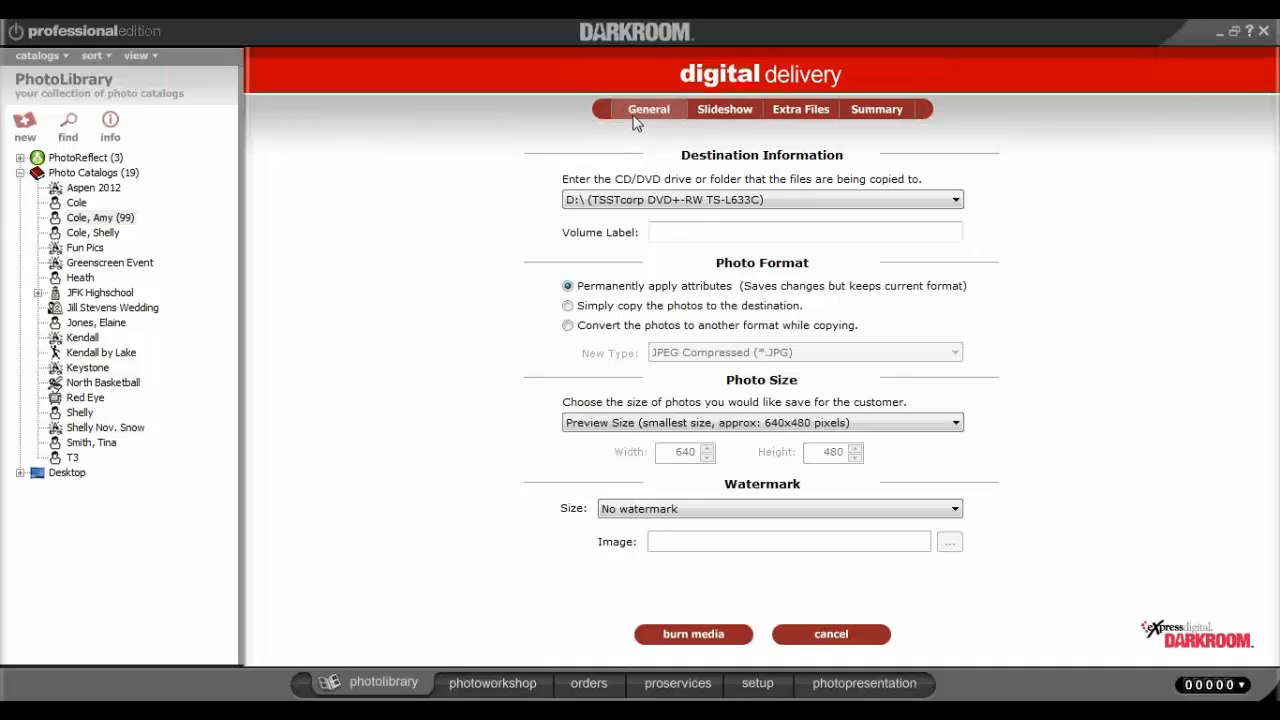
Convert delivered photos to JPEG, keeping the 640x480 preview size and no watermark.
{"action": "left_click", "coordinate": [635, 121]}
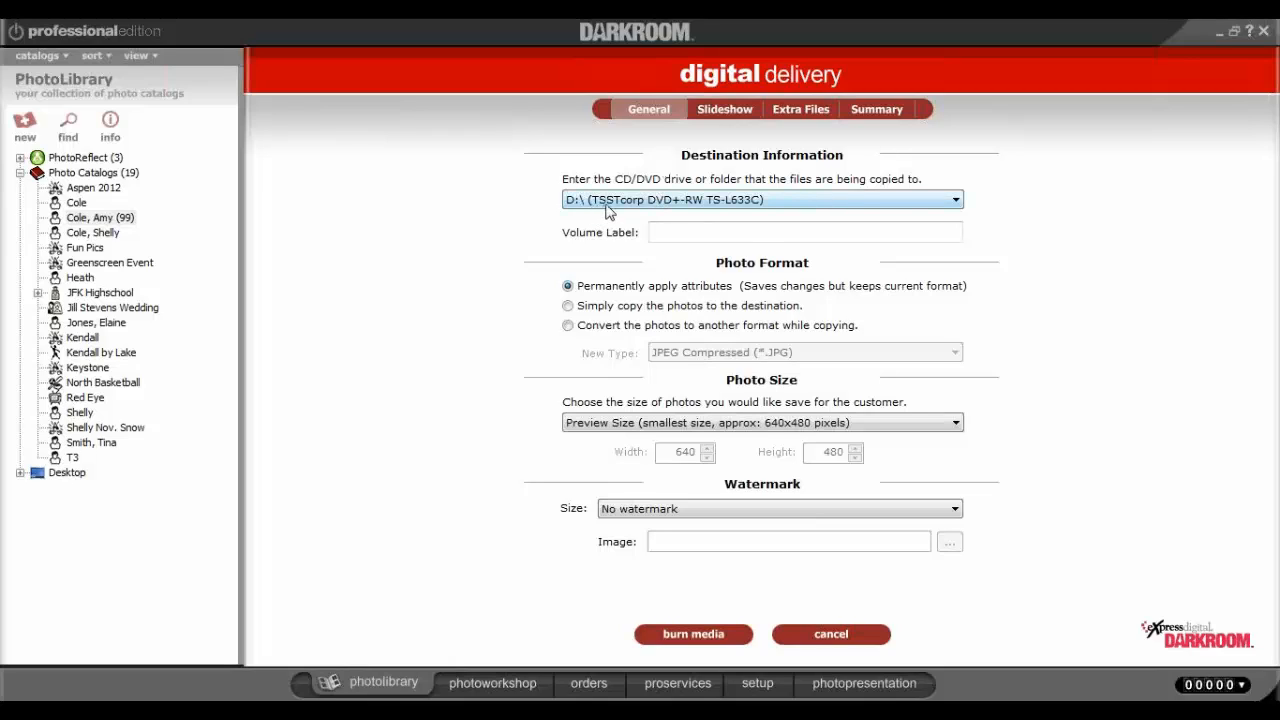
{"action": "left_click", "coordinate": [569, 307]}
{"action": "left_click", "coordinate": [571, 330]}
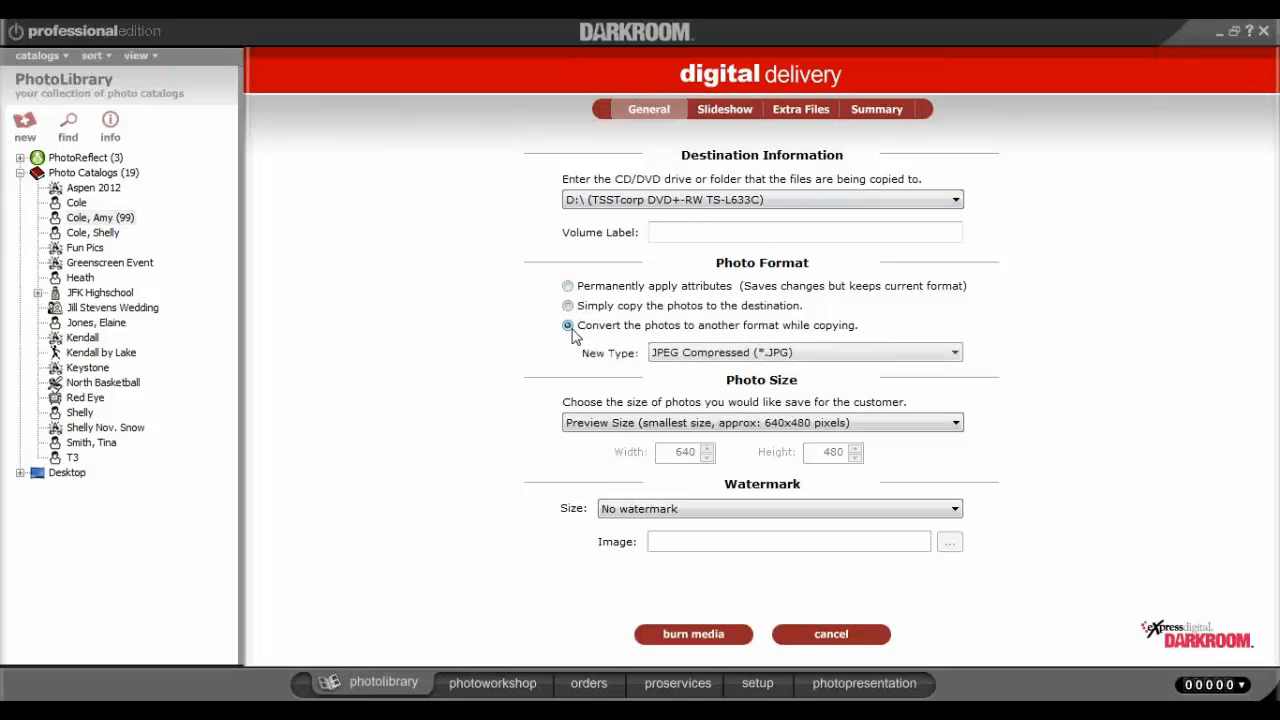
{"action": "left_click", "coordinate": [820, 426]}
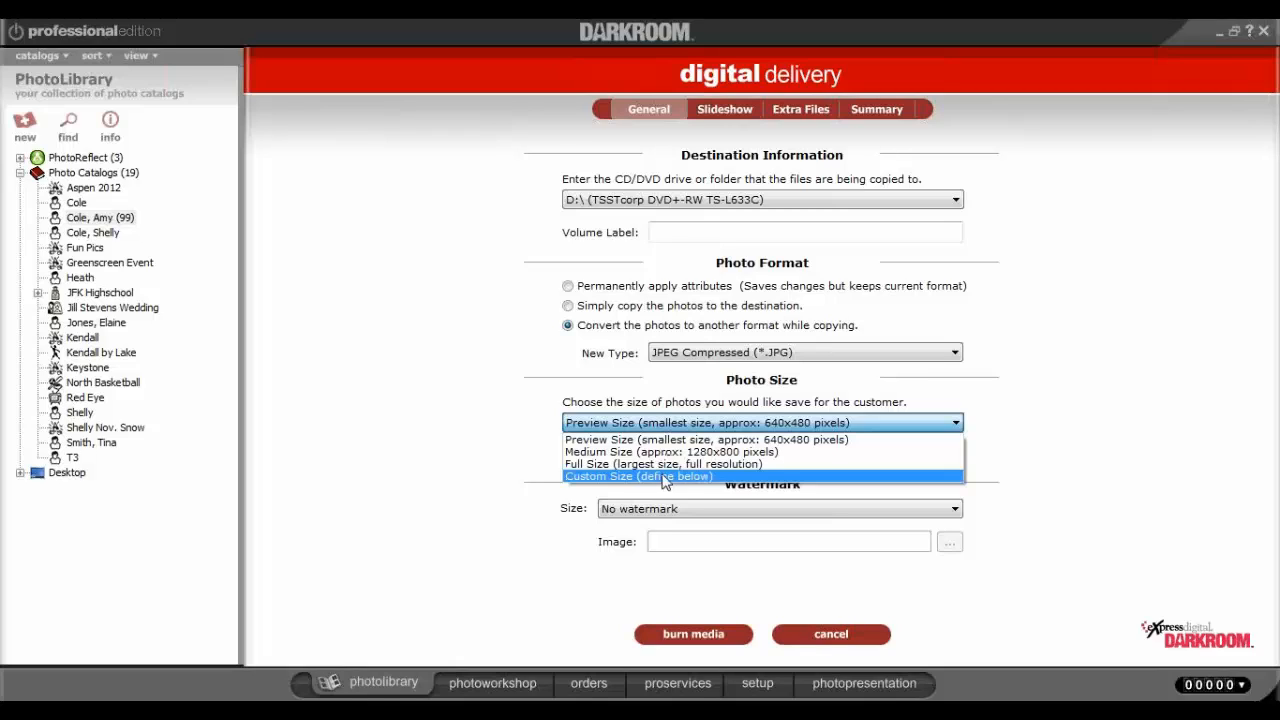
{"action": "left_click", "coordinate": [1106, 438]}
{"action": "left_click", "coordinate": [720, 512]}
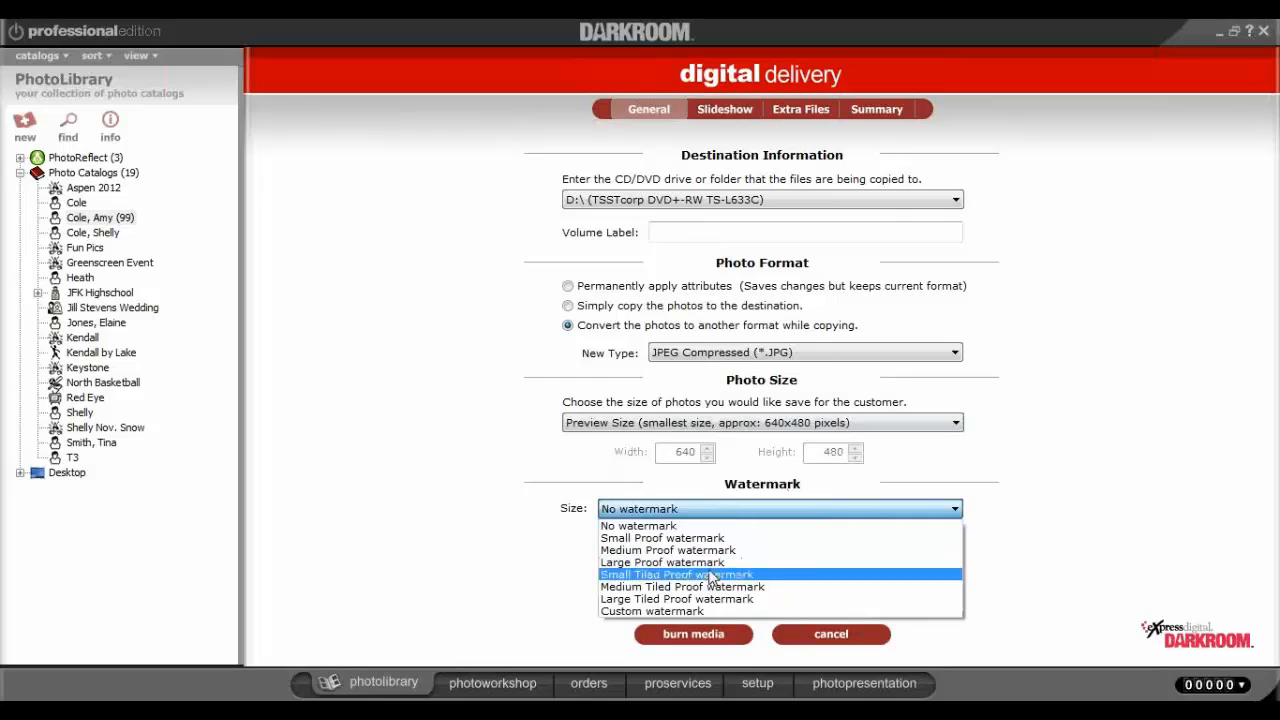
{"action": "left_click", "coordinate": [1073, 570]}
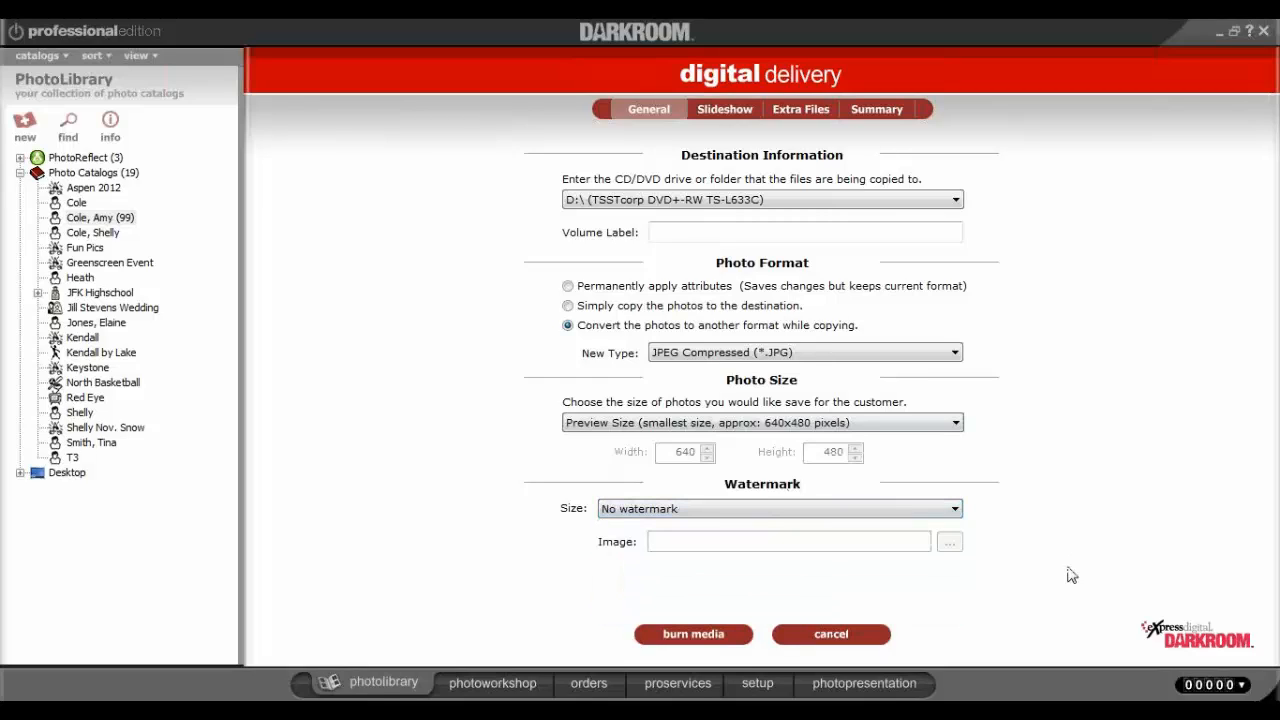
Keep the slideshow enabled at 4 seconds per photo with the fade transition on.
{"action": "left_click", "coordinate": [723, 113]}
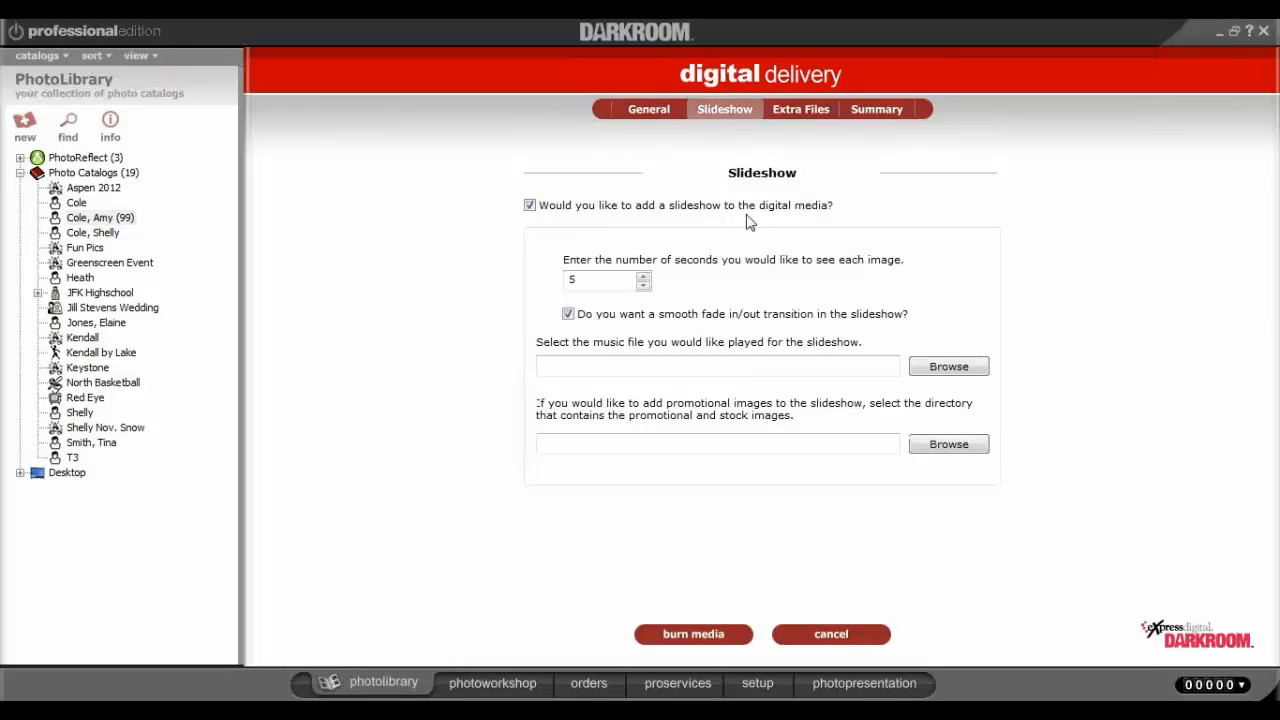
{"action": "left_click", "coordinate": [529, 205]}
{"action": "left_click", "coordinate": [529, 205]}
{"action": "left_click", "coordinate": [643, 285]}
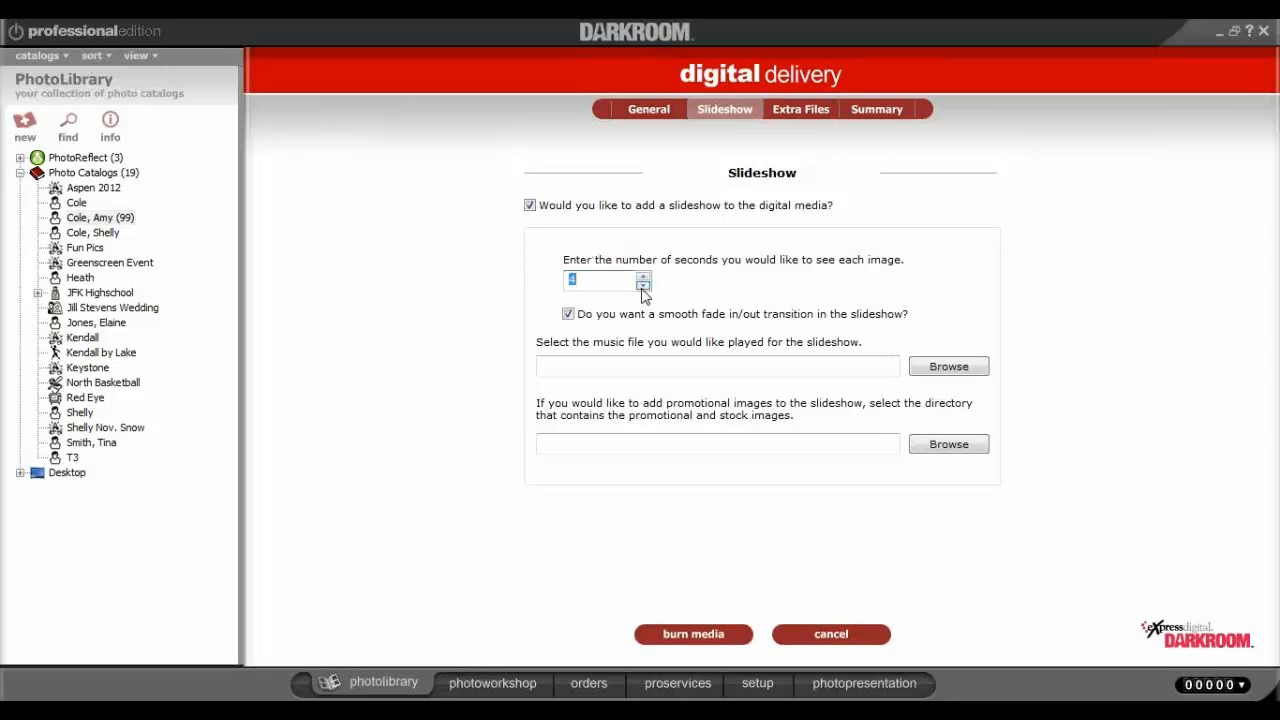
{"action": "left_click", "coordinate": [568, 317]}
{"action": "left_click", "coordinate": [567, 317]}
Review the Extra Files options, go back to General, and dismiss the voice message notification.
{"action": "left_click", "coordinate": [831, 106]}
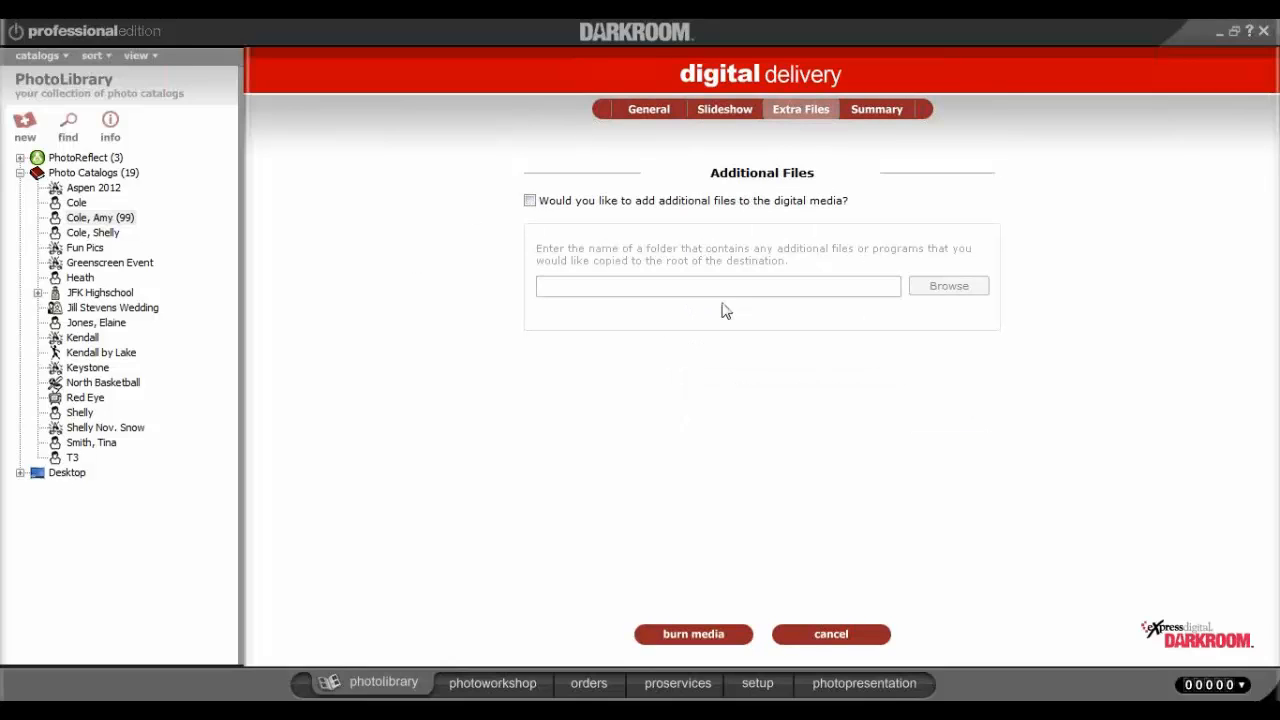
{"action": "left_click", "coordinate": [659, 120]}
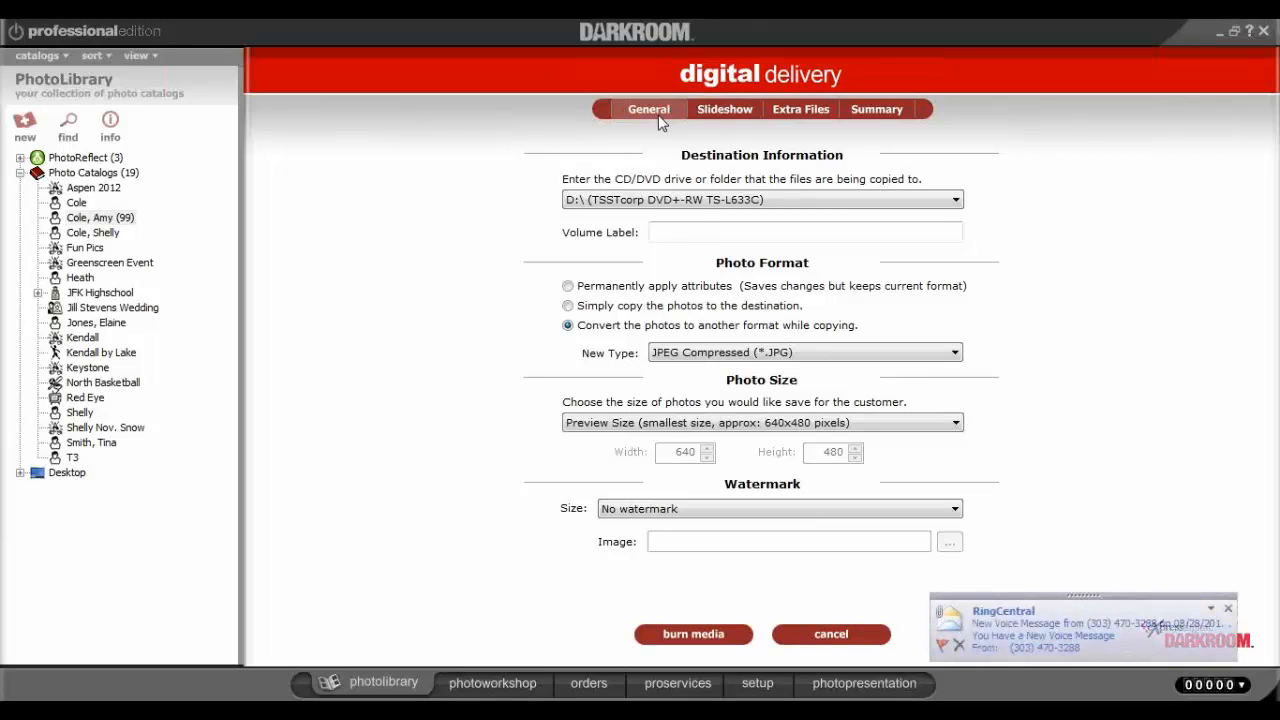
{"action": "left_click", "coordinate": [1229, 609]}
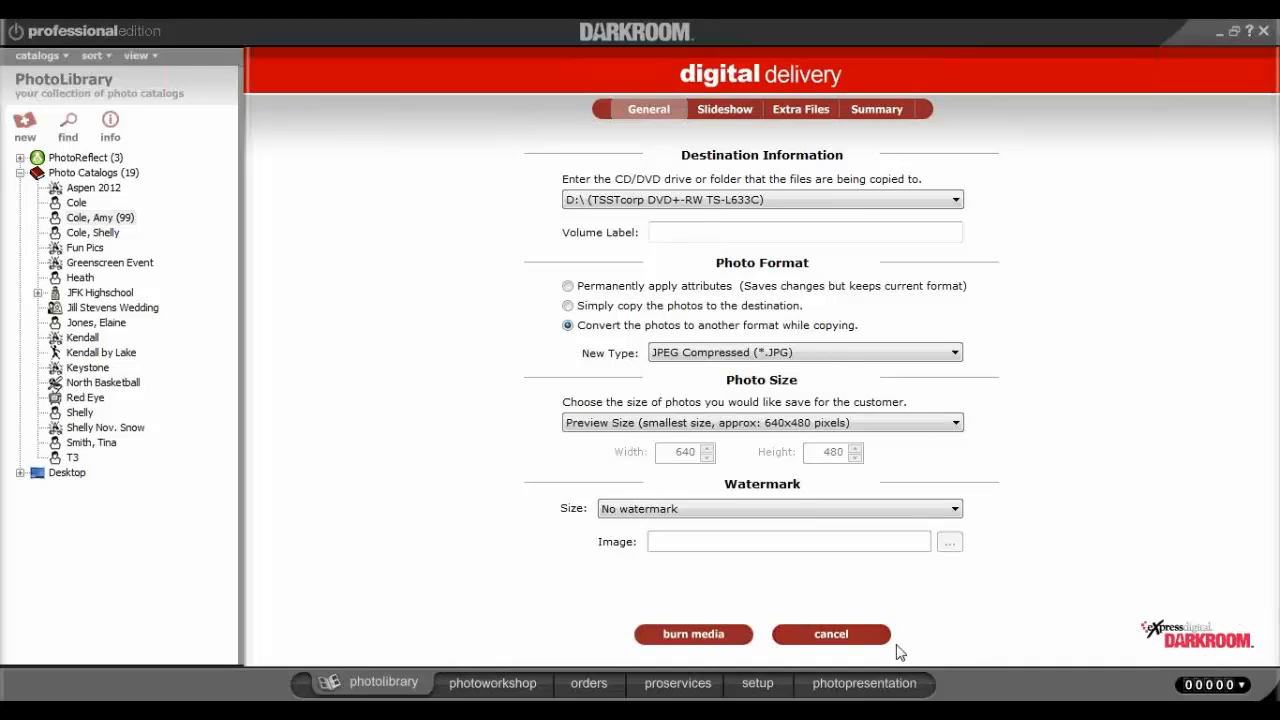
Cancel the digital media setup and select the second photo in the catalog grid.
{"action": "left_click", "coordinate": [858, 638]}
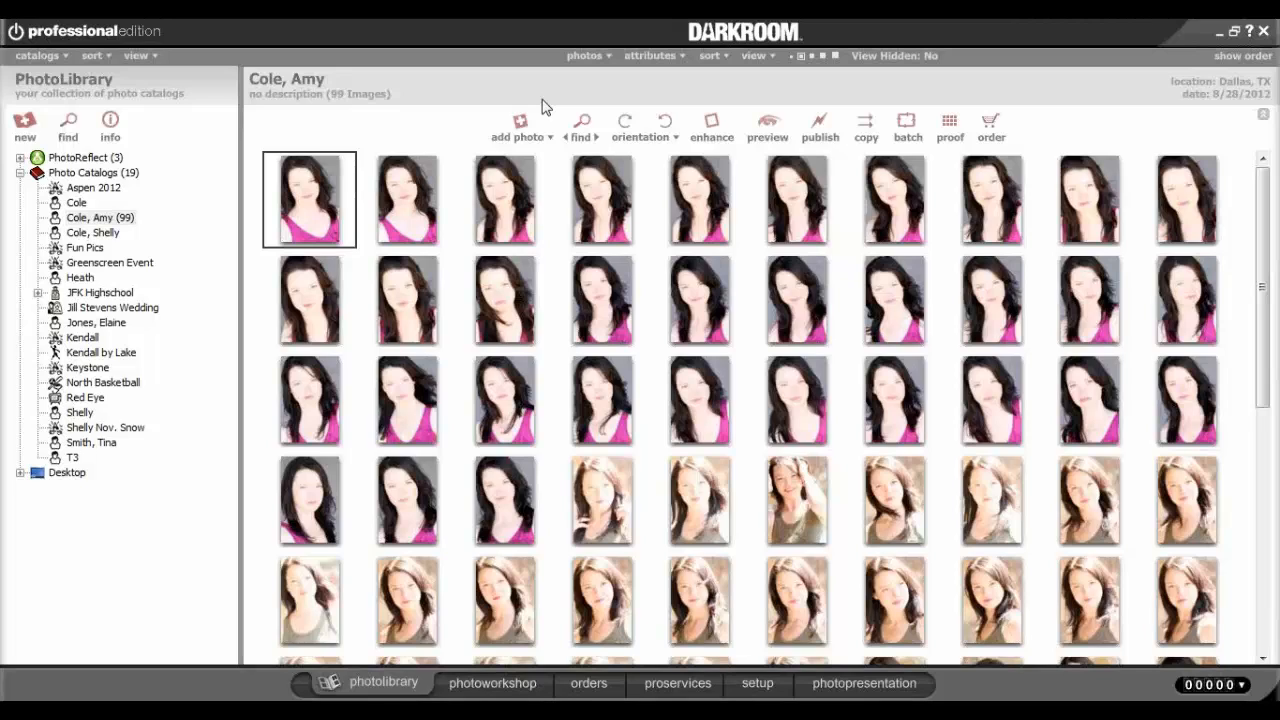
{"action": "left_click", "coordinate": [428, 198]}
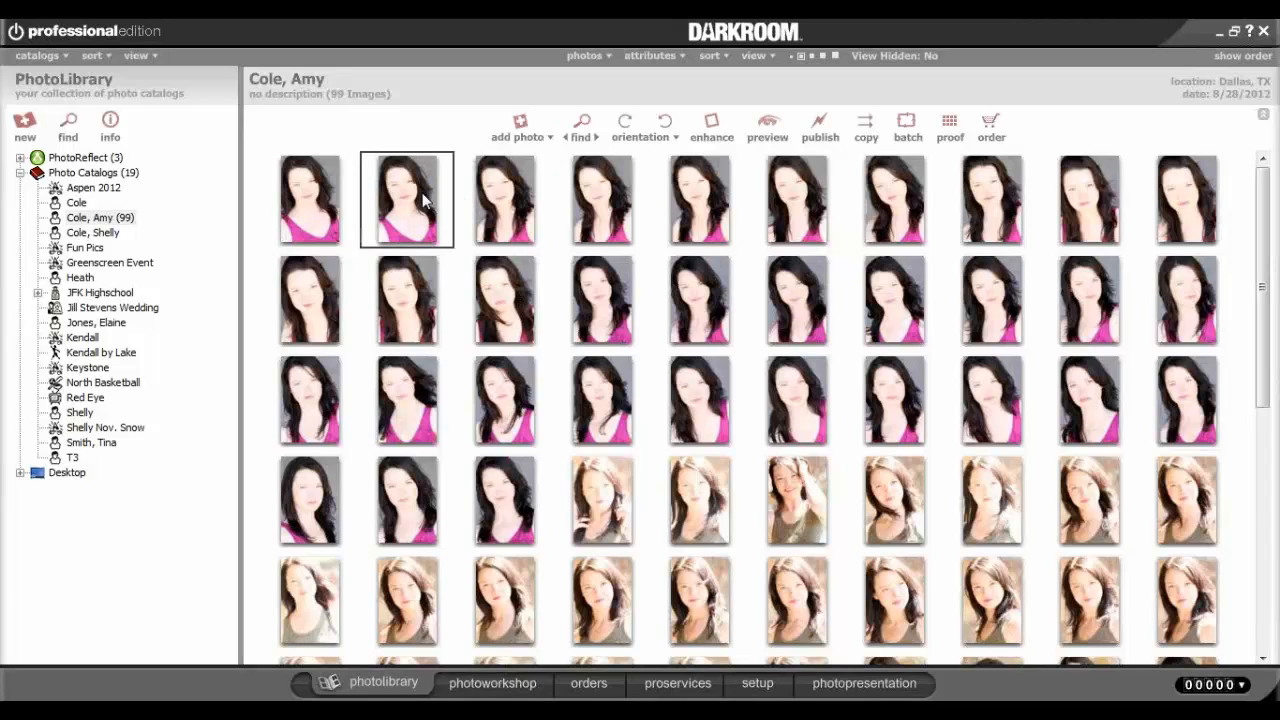